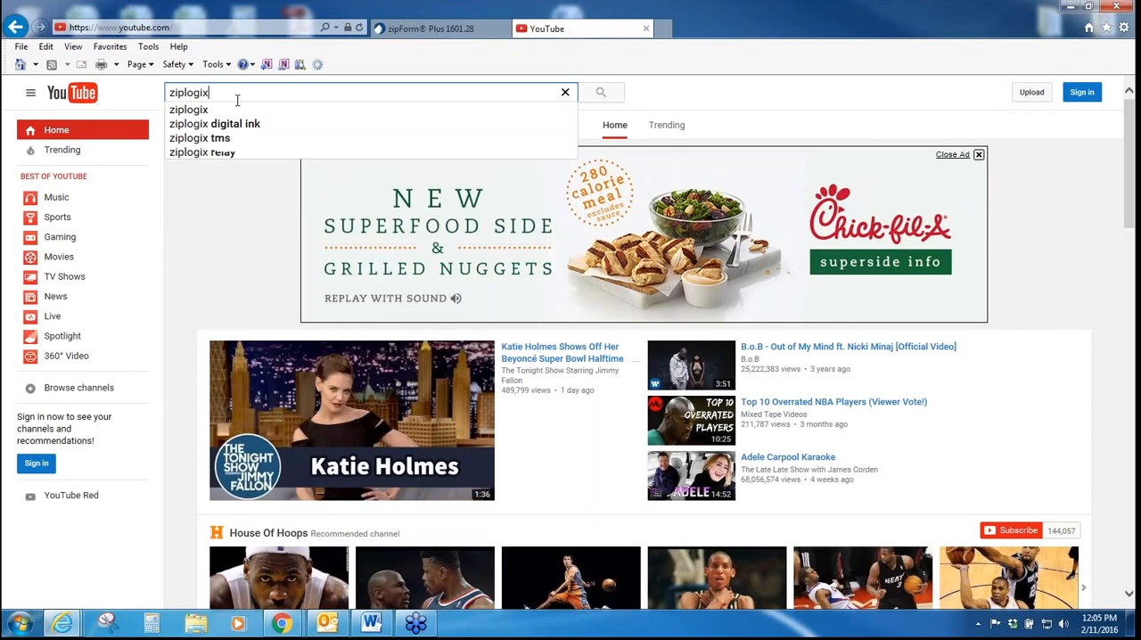
# Step: Search YouTube for ziplogix, open the zipLogix channel and look through its training video playlists
pyautogui.press('Return')
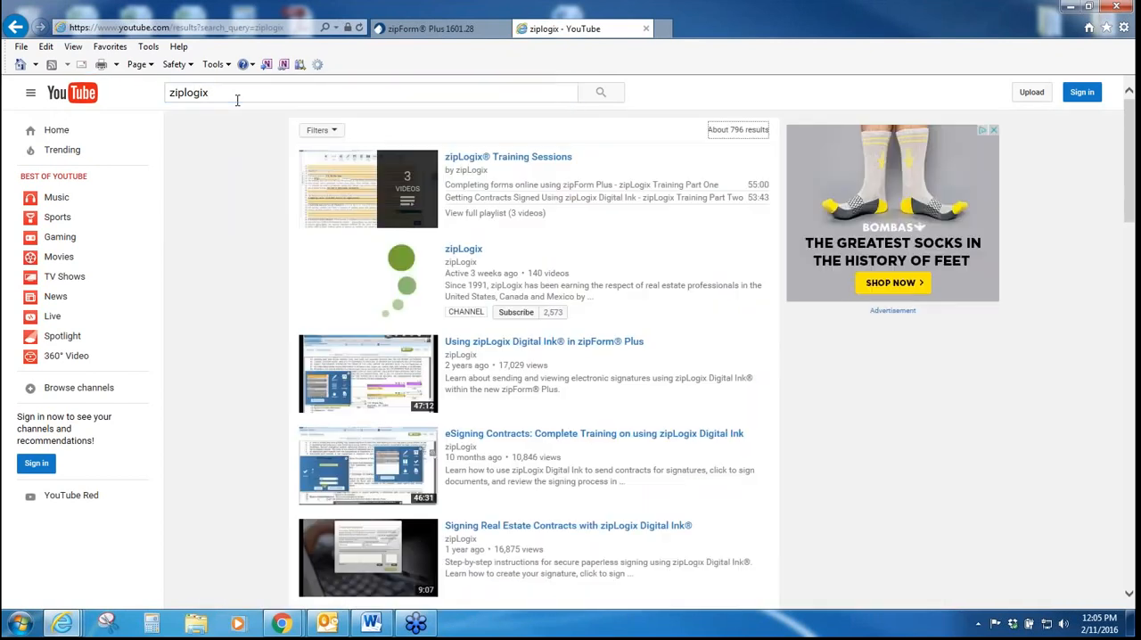
pyautogui.click(474, 255)
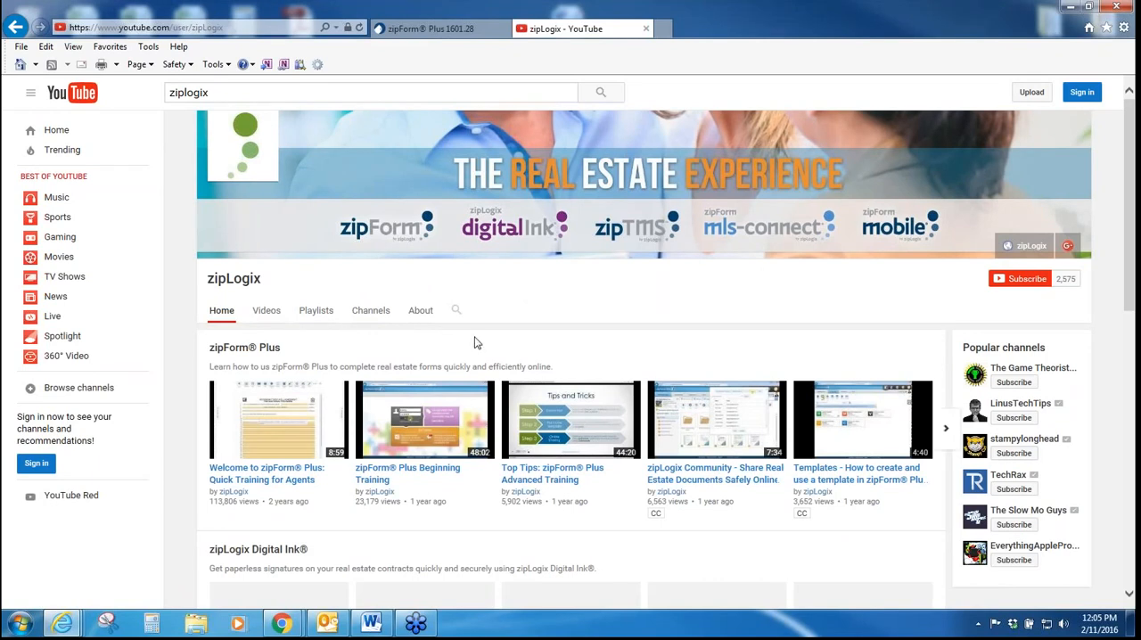
pyautogui.scroll(-3, 474, 343)
pyautogui.scroll(2, 348, 196)
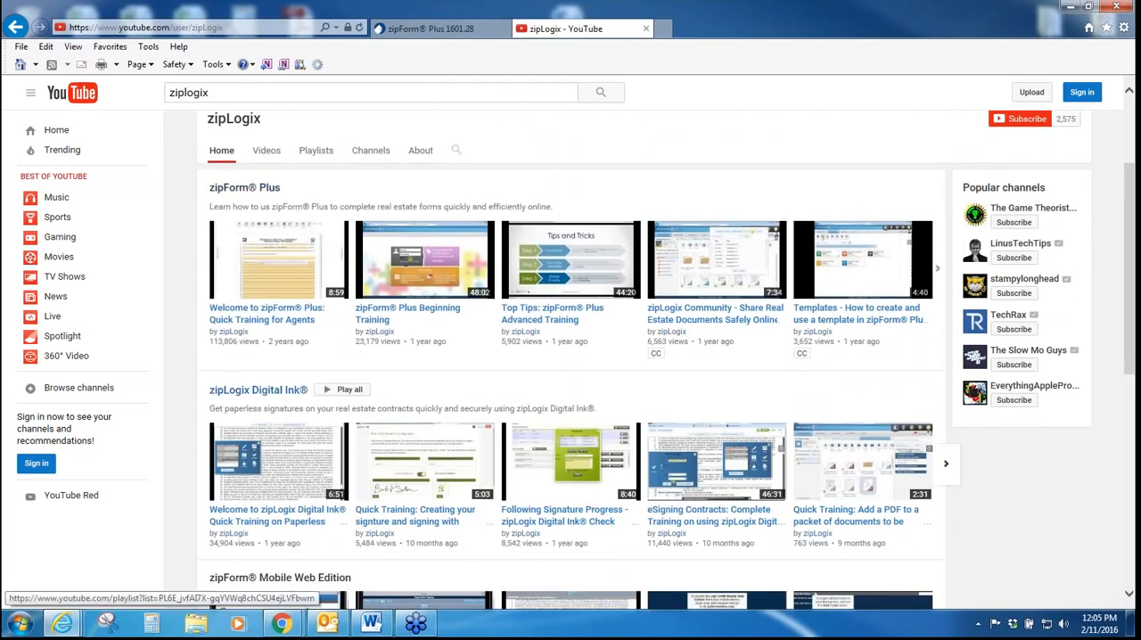
pyautogui.scroll(-2, 263, 390)
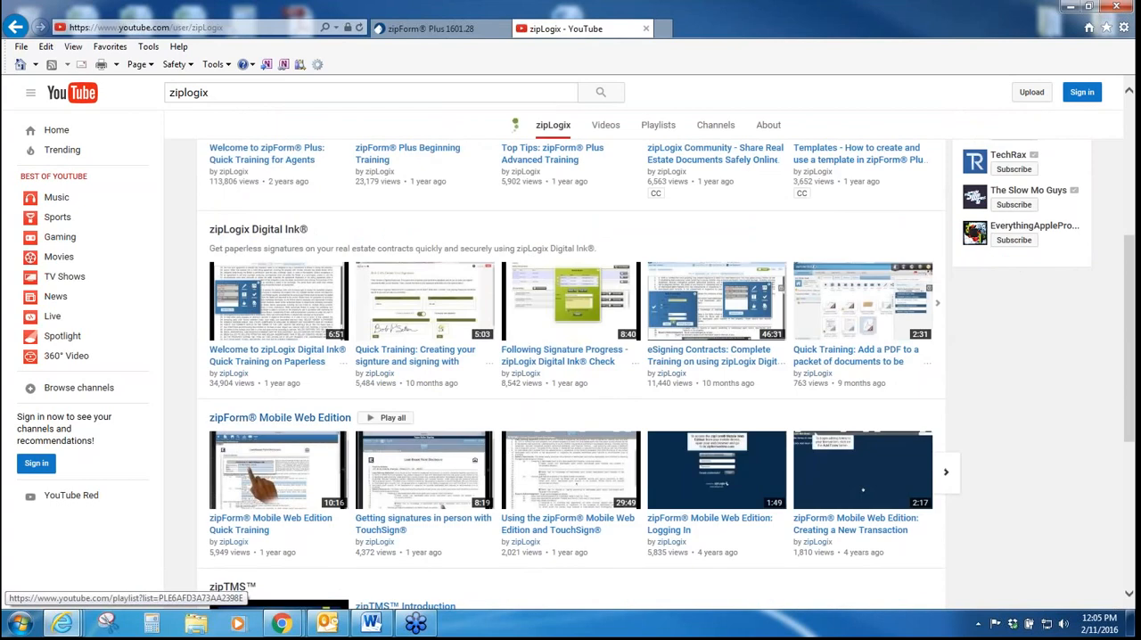
pyautogui.scroll(-1, 339, 419)
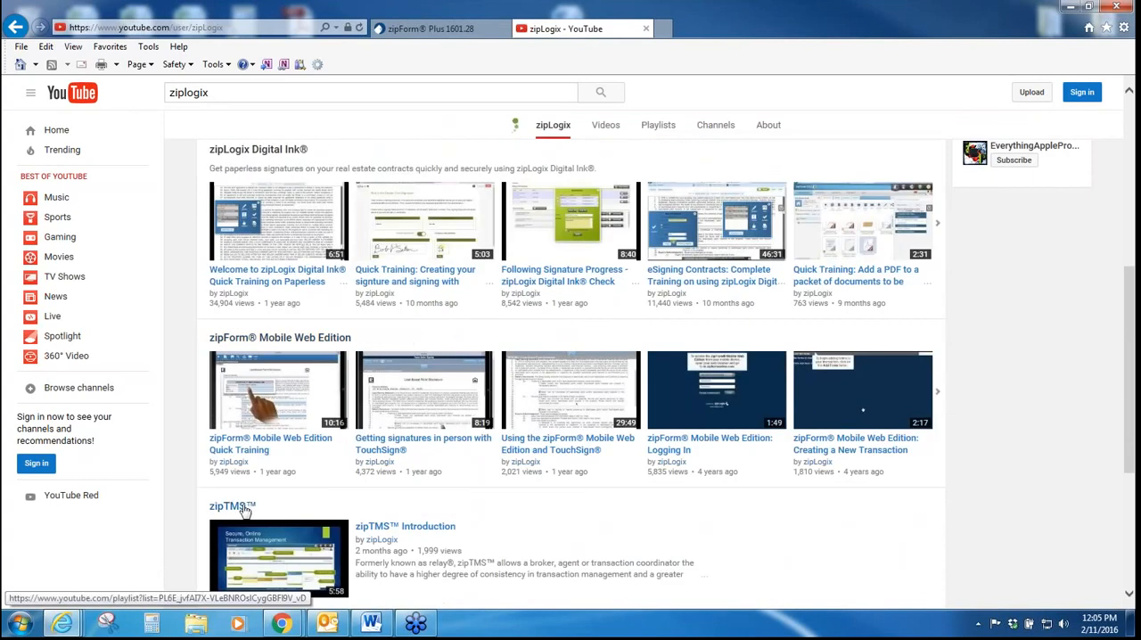
# Step: Switch to the zipForm Plus login page and sign in with the prefilled credentials
pyautogui.click(435, 29)
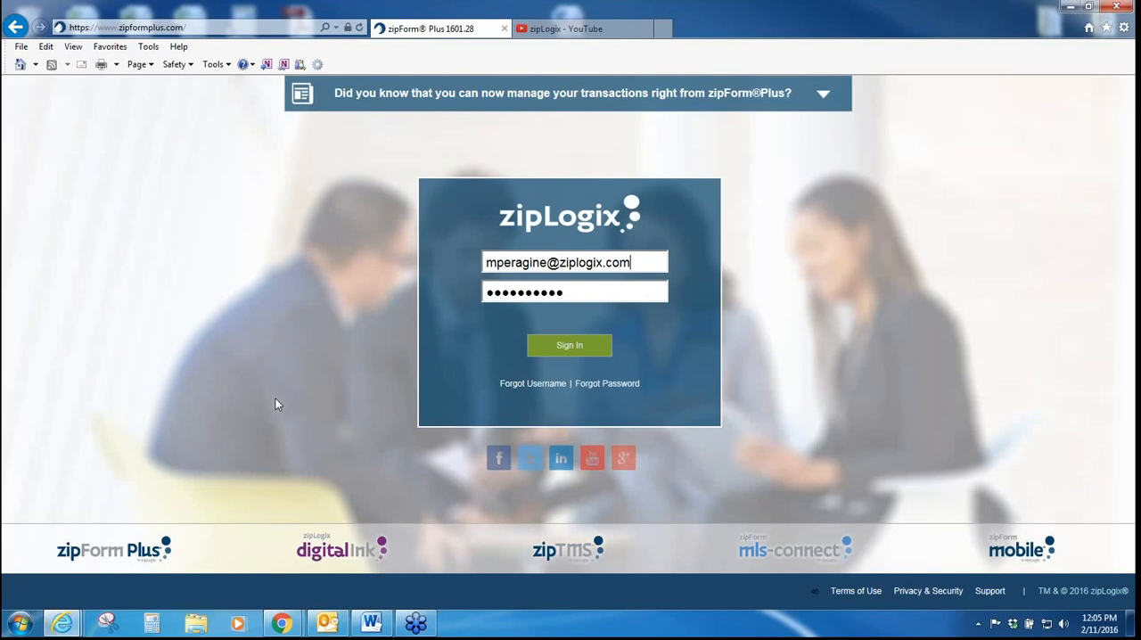
pyautogui.click(262, 28)
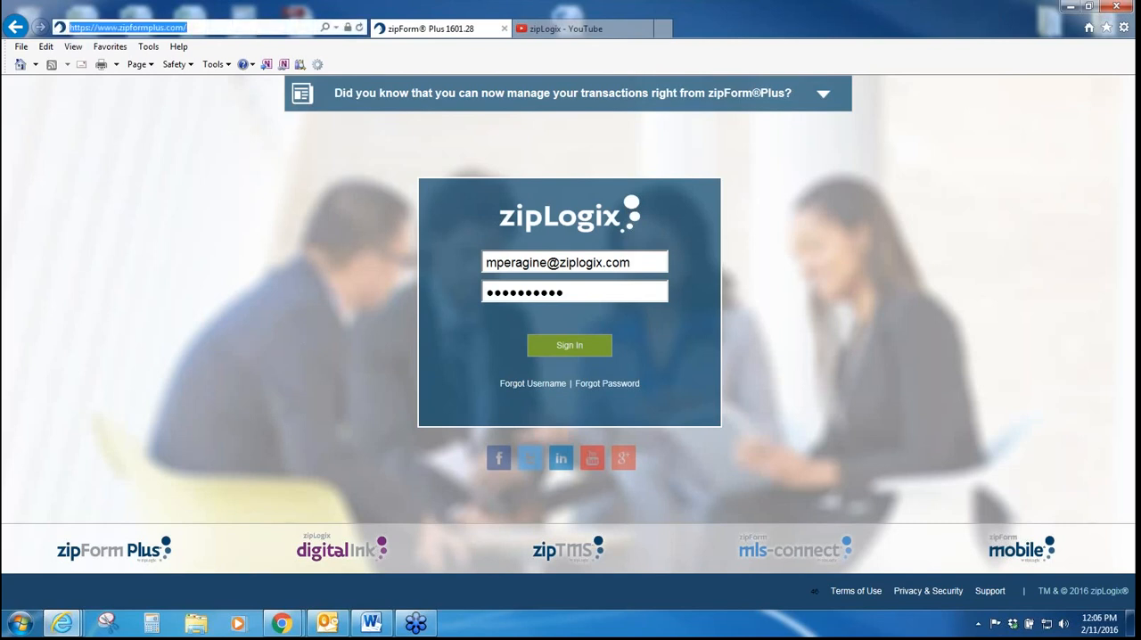
pyautogui.click(229, 243)
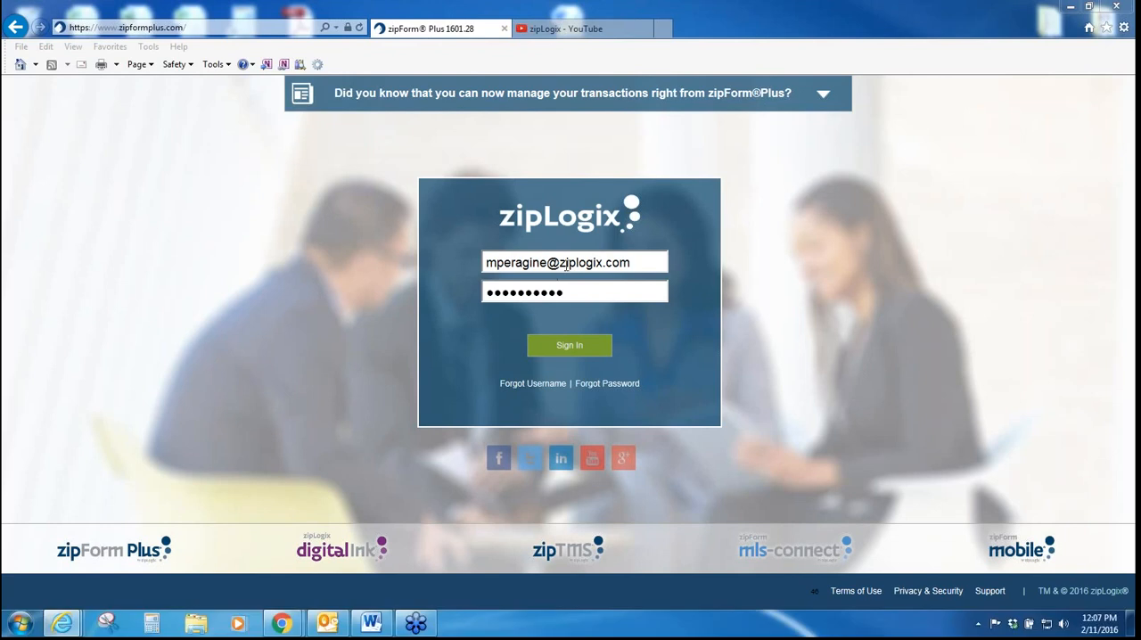
pyautogui.click(555, 353)
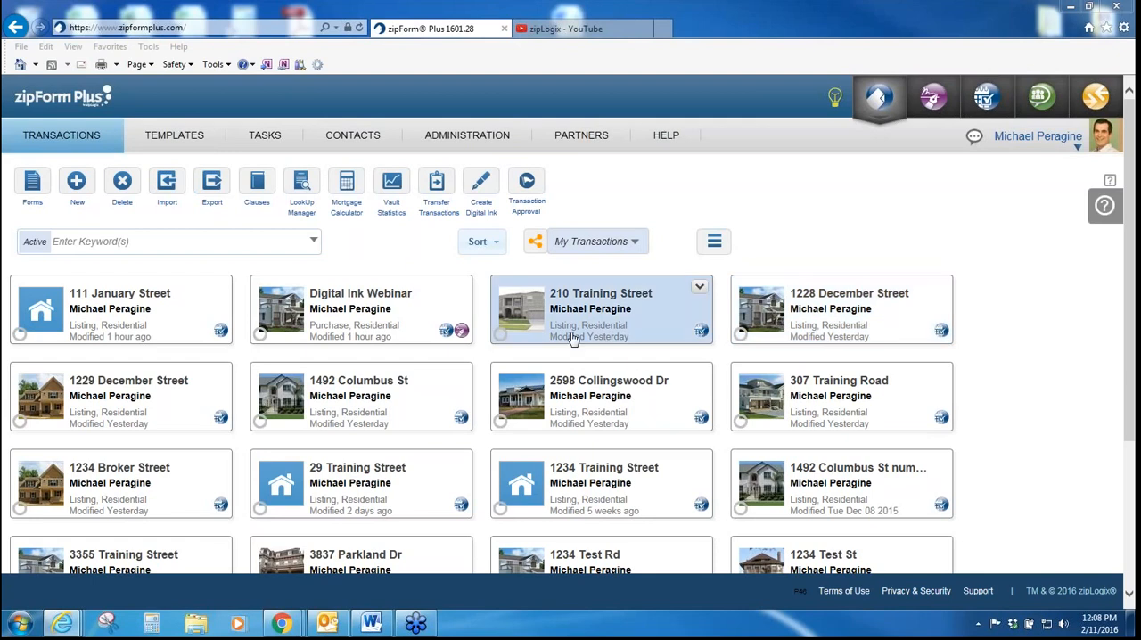
# Step: Open the account profile and review the personal information and the email signature
pyautogui.click(1063, 145)
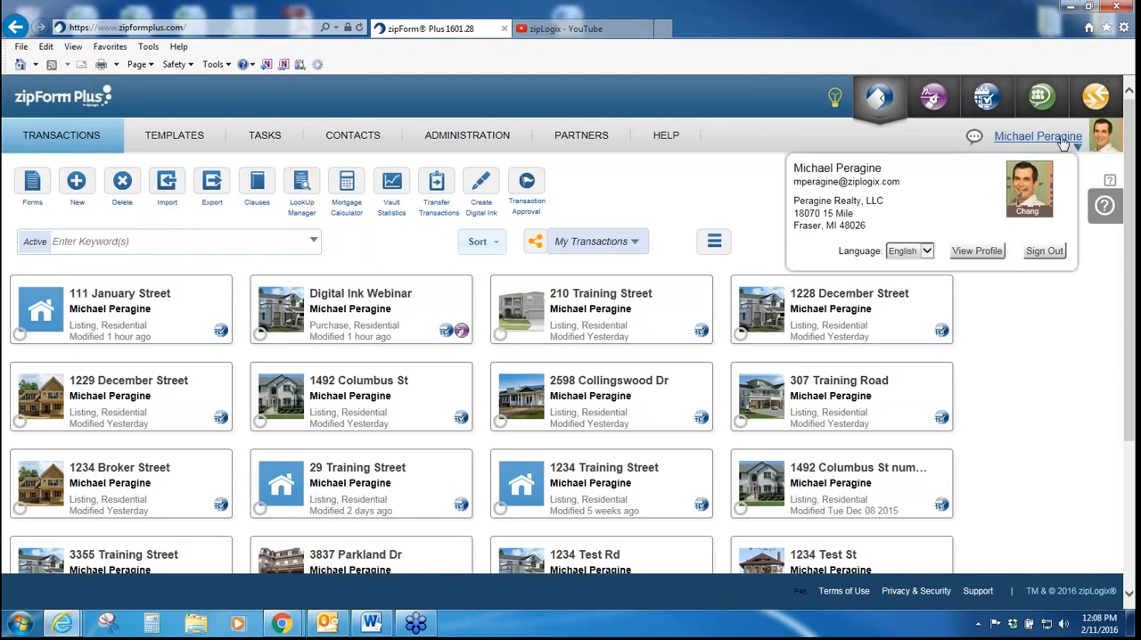
pyautogui.click(994, 254)
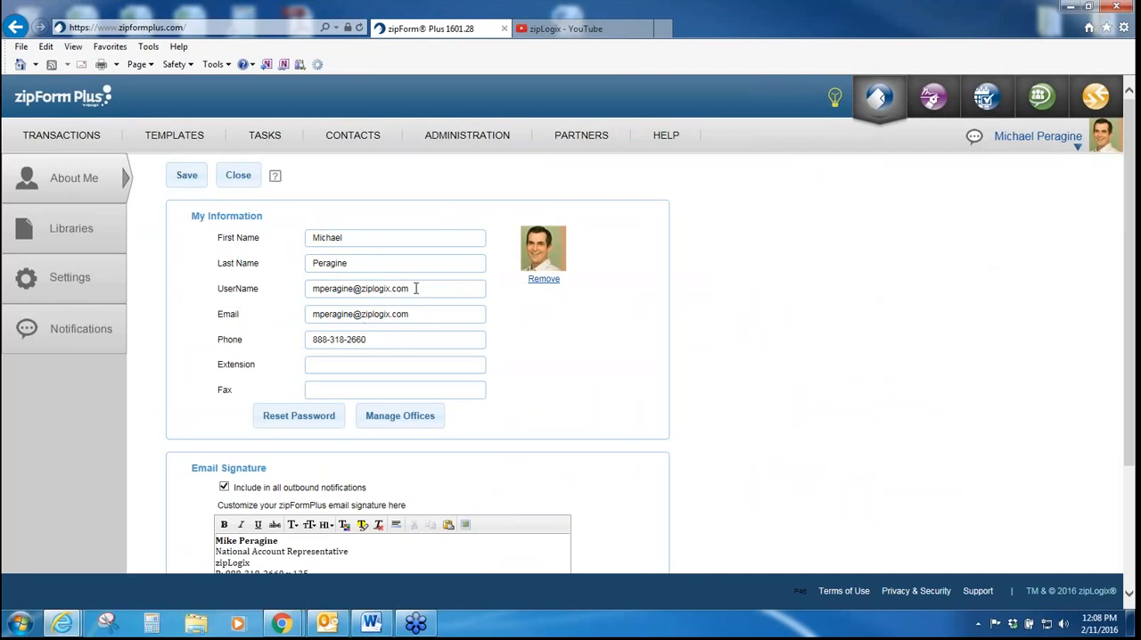
pyautogui.moveTo(419, 288); pyautogui.dragTo(308, 290)
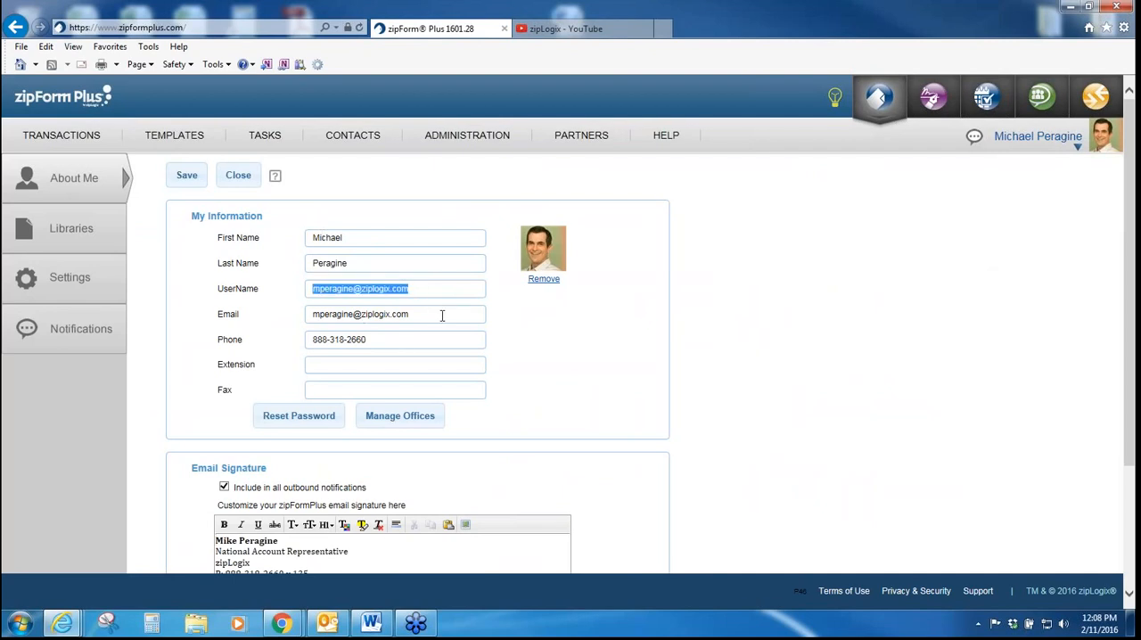
pyautogui.click(799, 329)
pyautogui.scroll(-1, 793, 333)
pyautogui.scroll(-1, 793, 333)
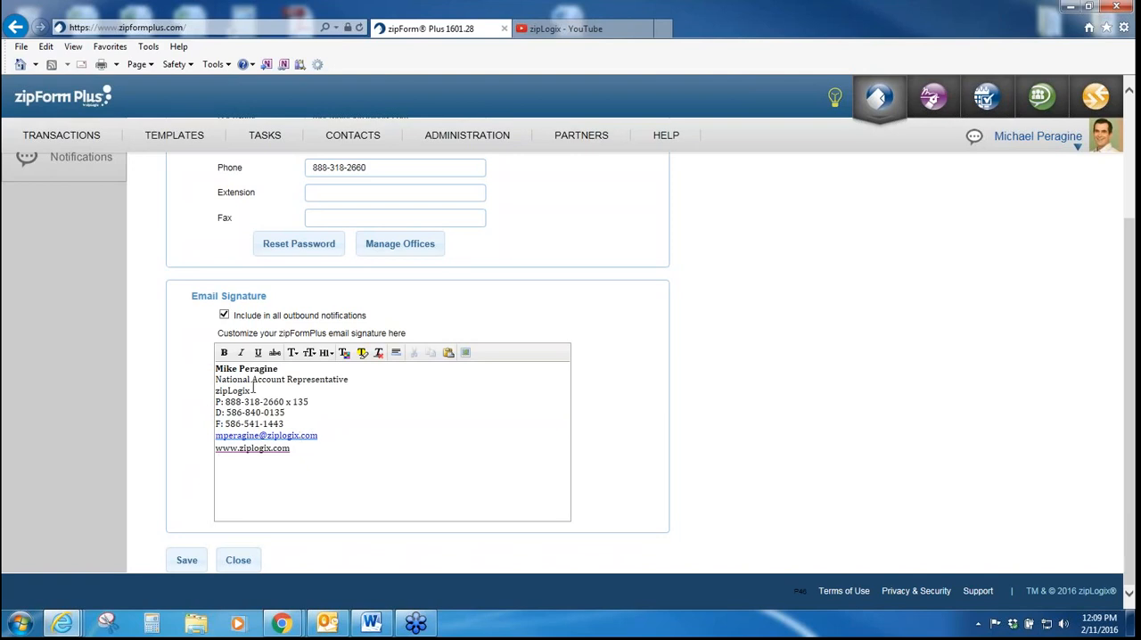
pyautogui.scroll(3, 390, 419)
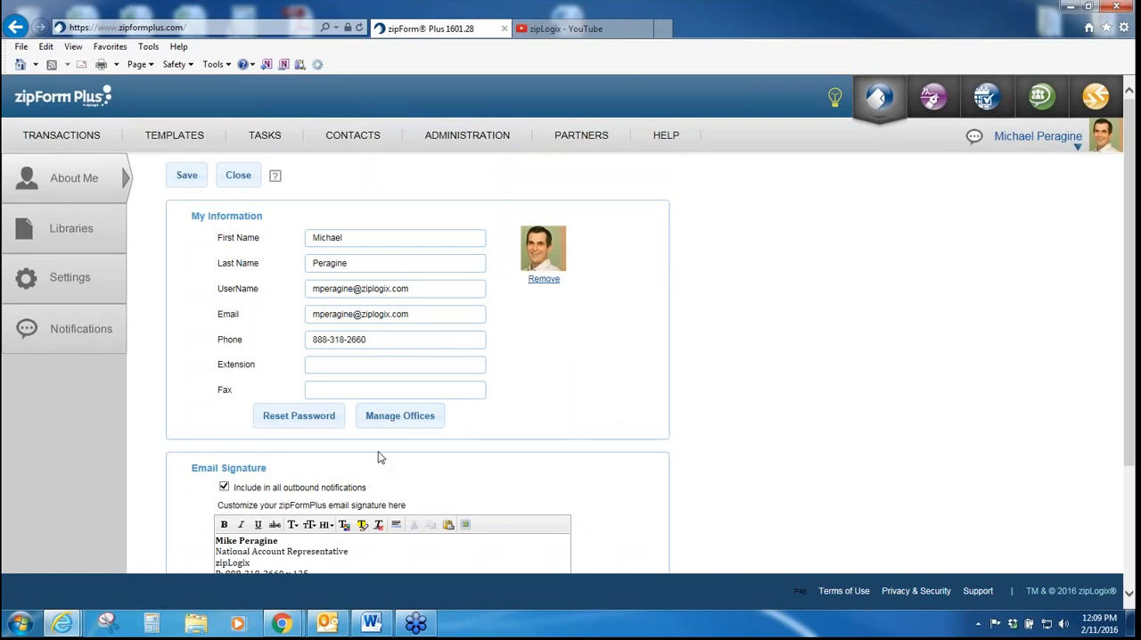
# Step: Set the default signature time zone to Eastern Time Zone in the profile's e-signature settings and save the preferences
pyautogui.click(90, 287)
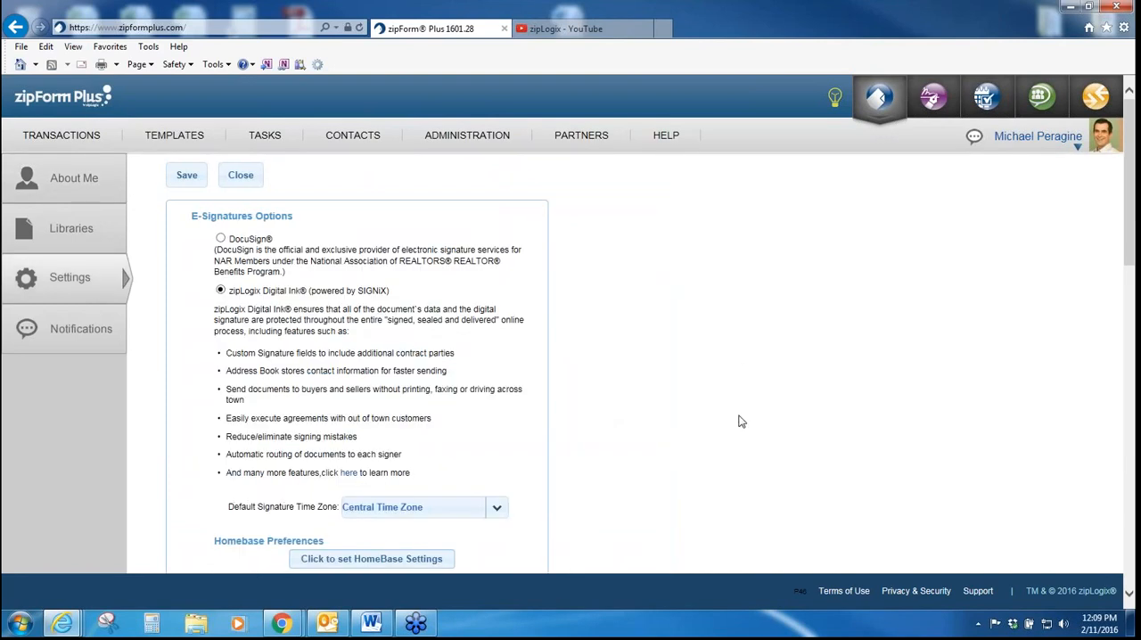
pyautogui.scroll(-1, 739, 420)
pyautogui.scroll(1, 738, 422)
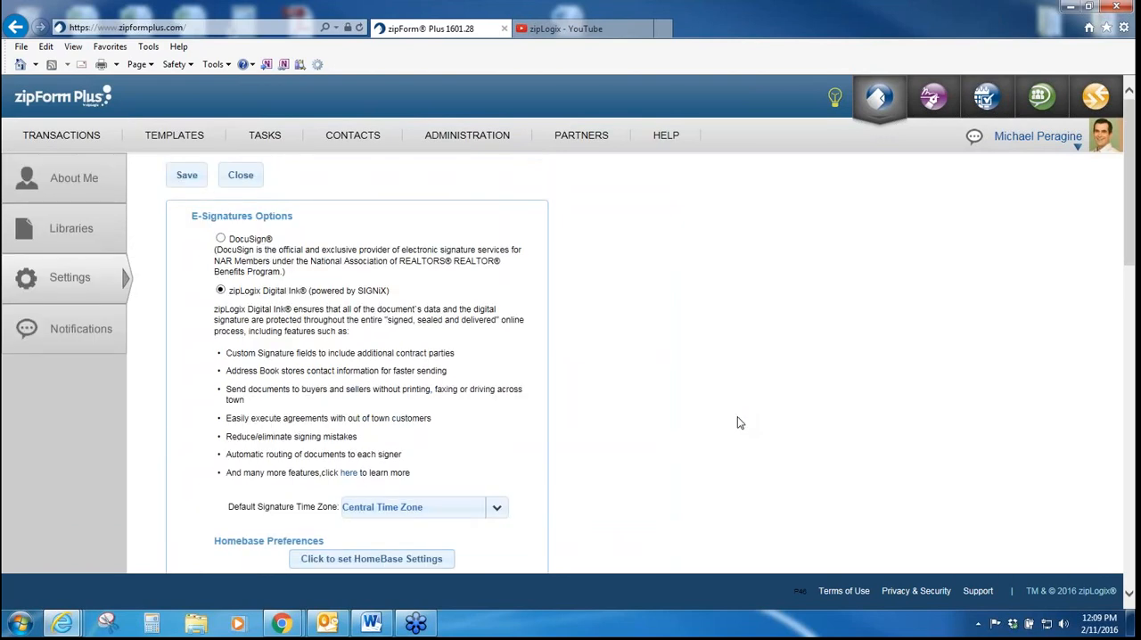
pyautogui.click(503, 517)
pyautogui.scroll(-1, 472, 508)
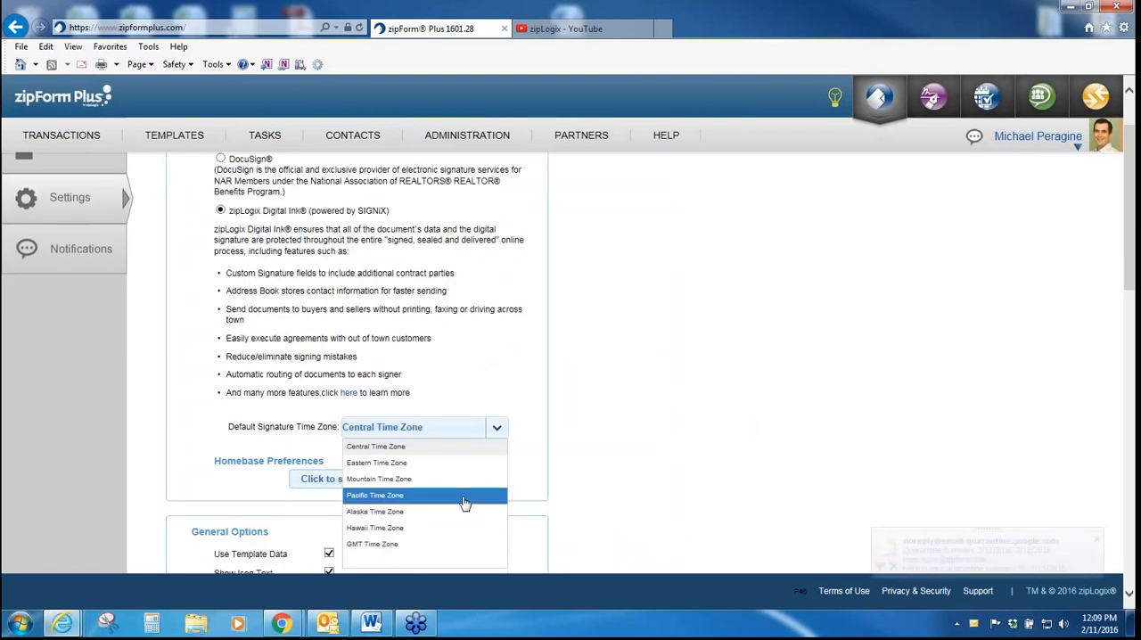
pyautogui.click(461, 464)
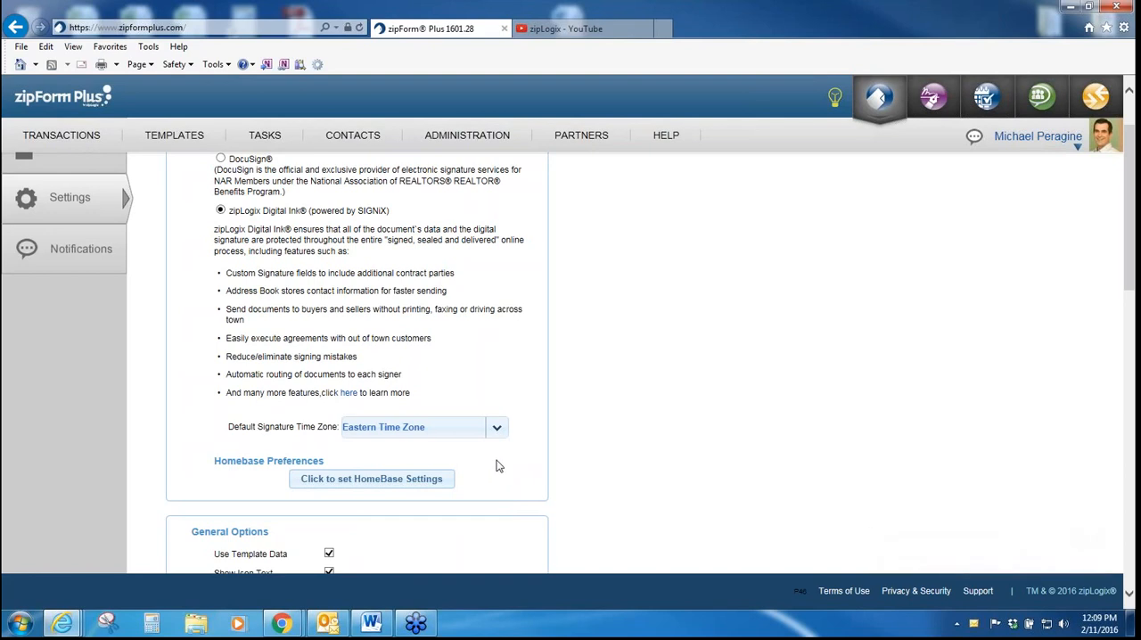
pyautogui.scroll(1, 660, 453)
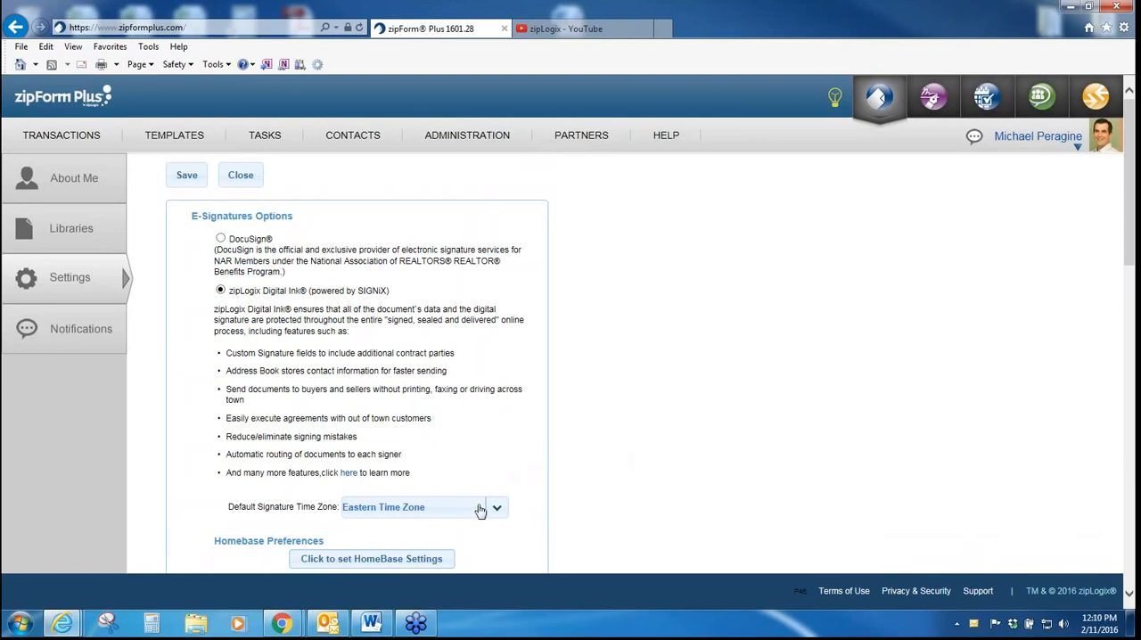
pyautogui.click(169, 178)
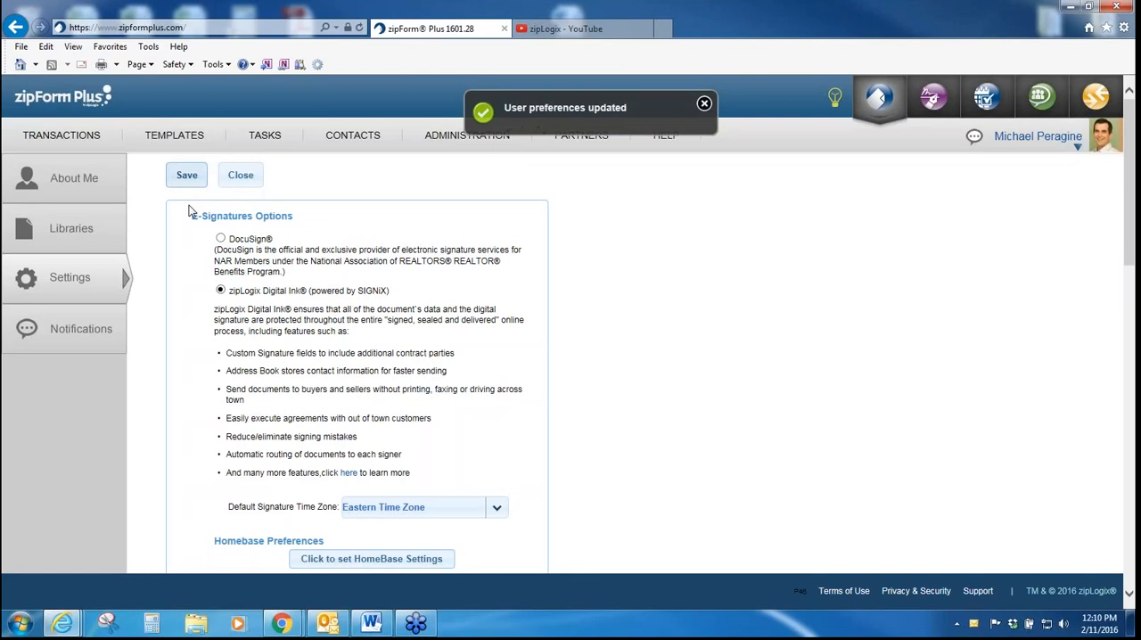
# Step: Go back to the transactions, check the filter options, search for 3837 and restore the full transaction list
pyautogui.click(62, 136)
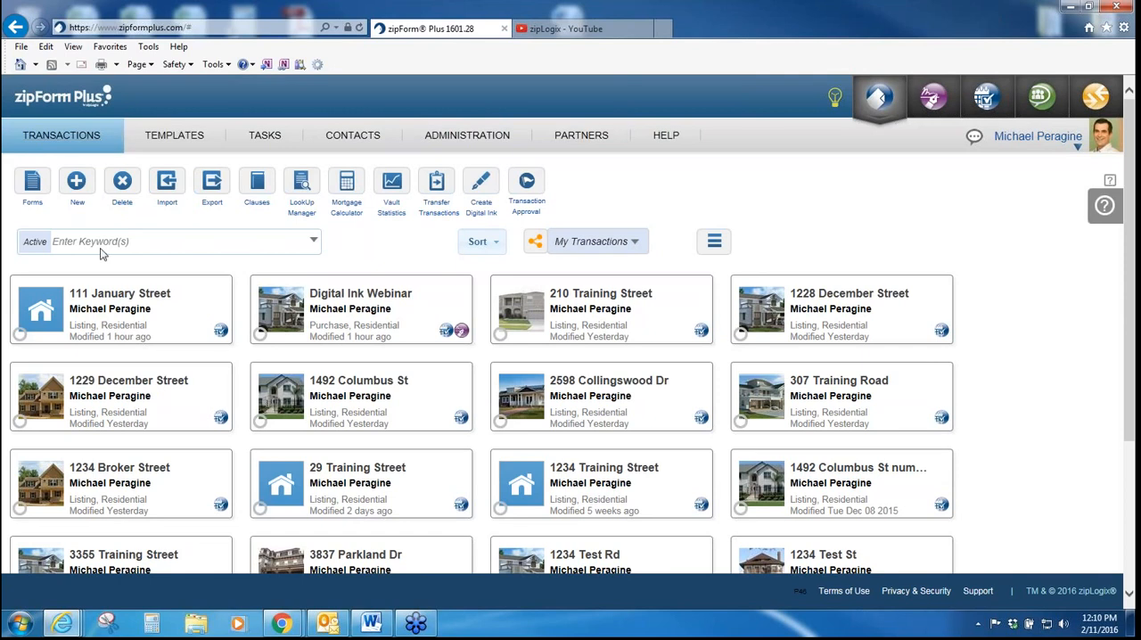
pyautogui.click(315, 243)
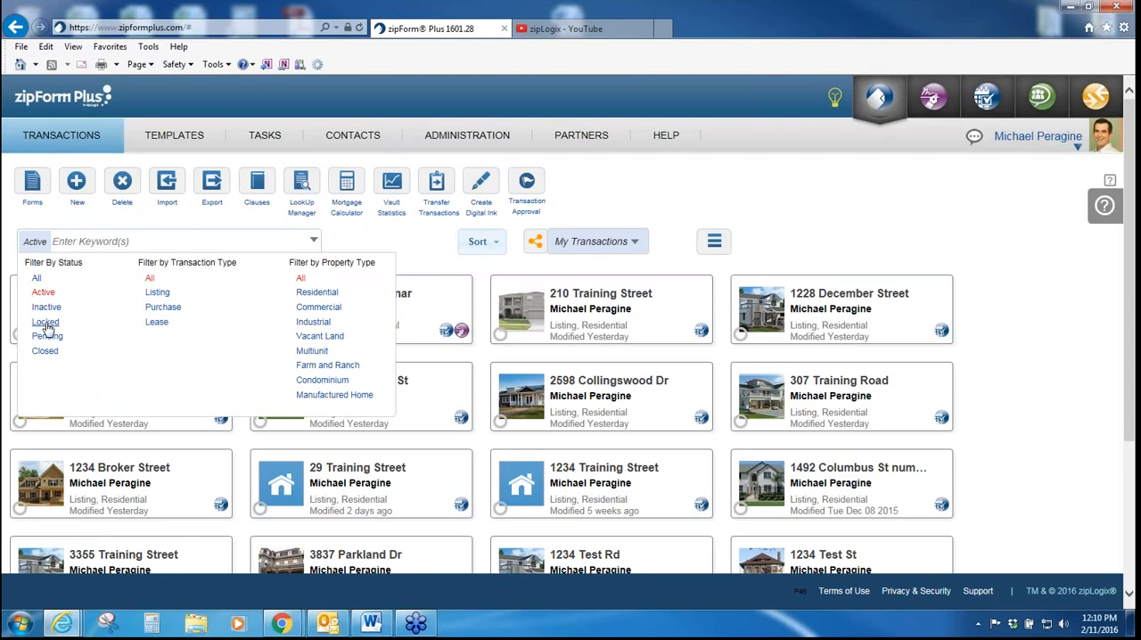
pyautogui.click(194, 242)
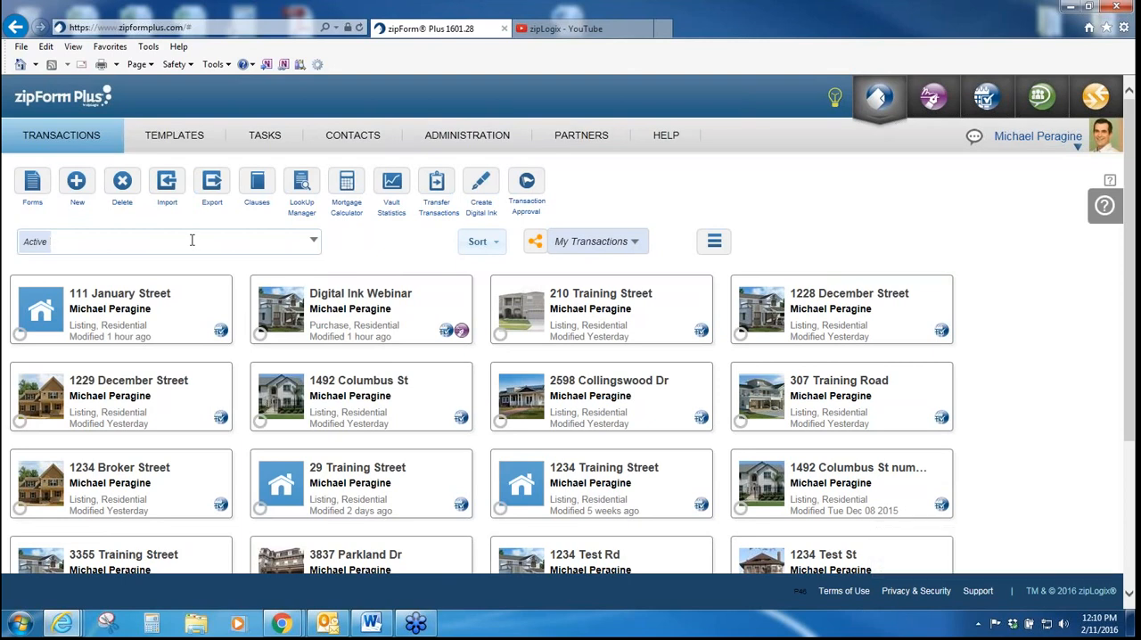
pyautogui.write('3837')
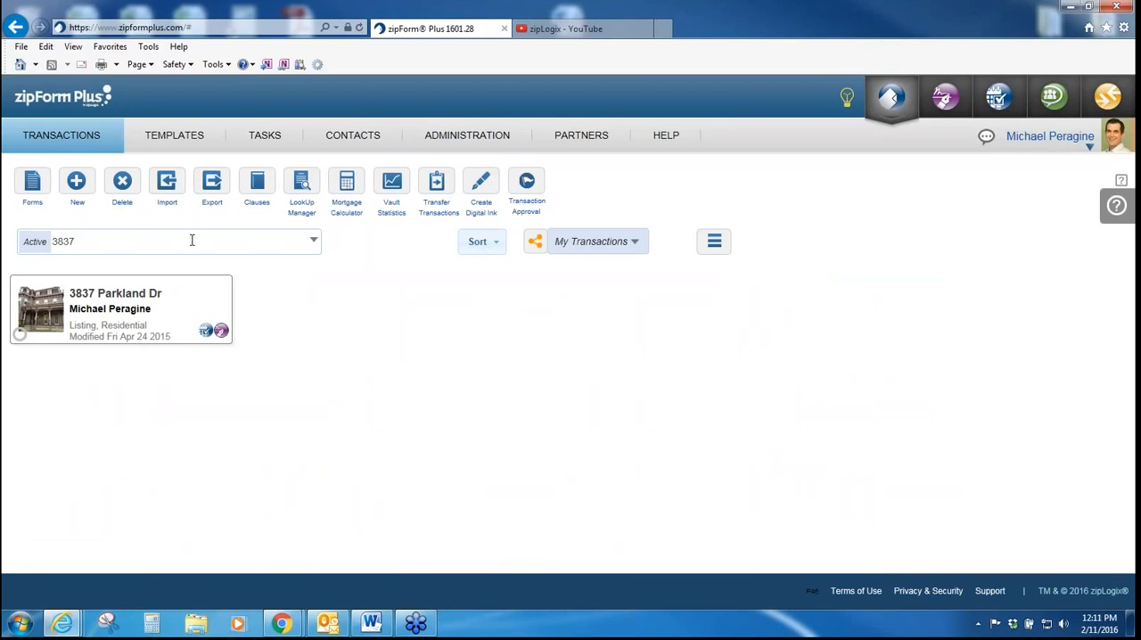
pyautogui.press('BackSpace')
pyautogui.press('BackSpace')
pyautogui.press('BackSpace')
pyautogui.press('BackSpace')
pyautogui.click(45, 148)
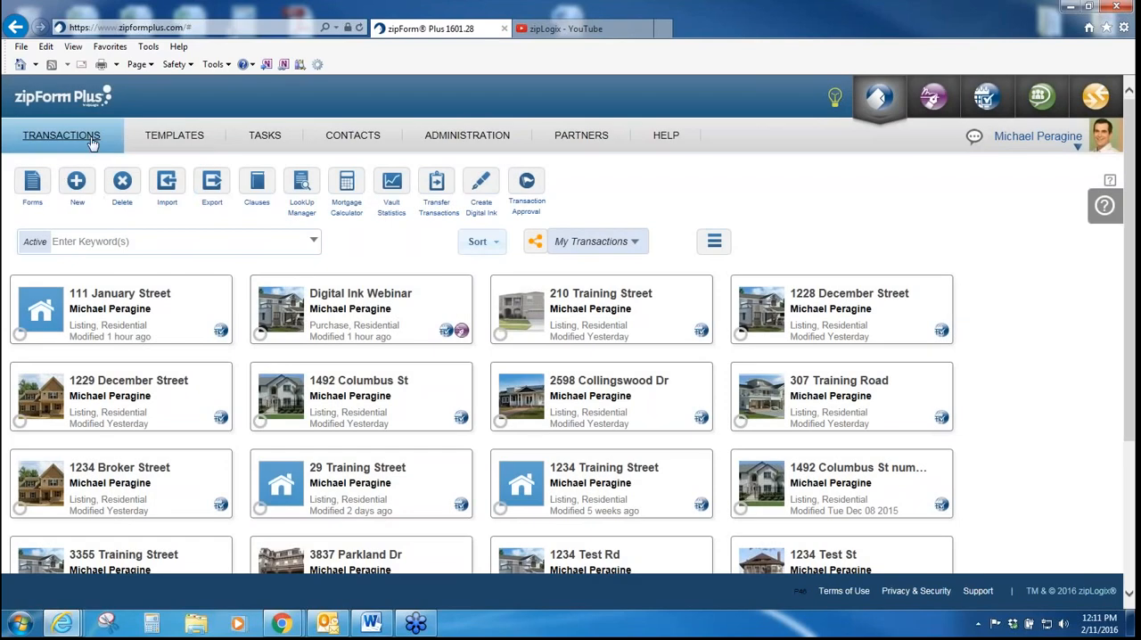
# Step: Open the contacts list to view the saved contacts
pyautogui.moveTo(686, 149)
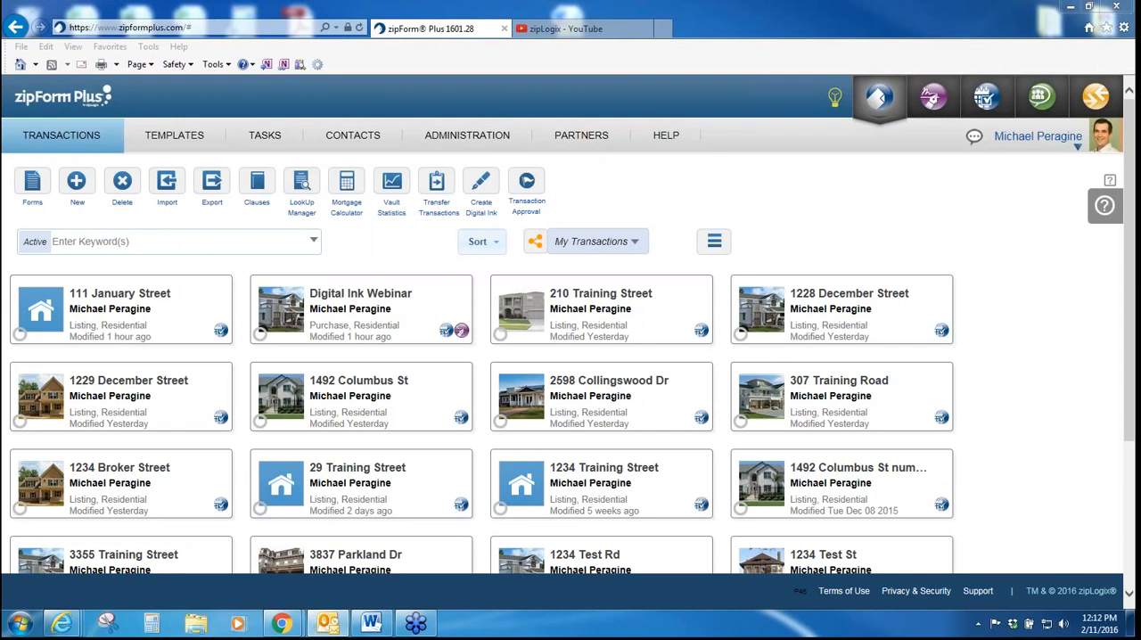
pyautogui.click(355, 139)
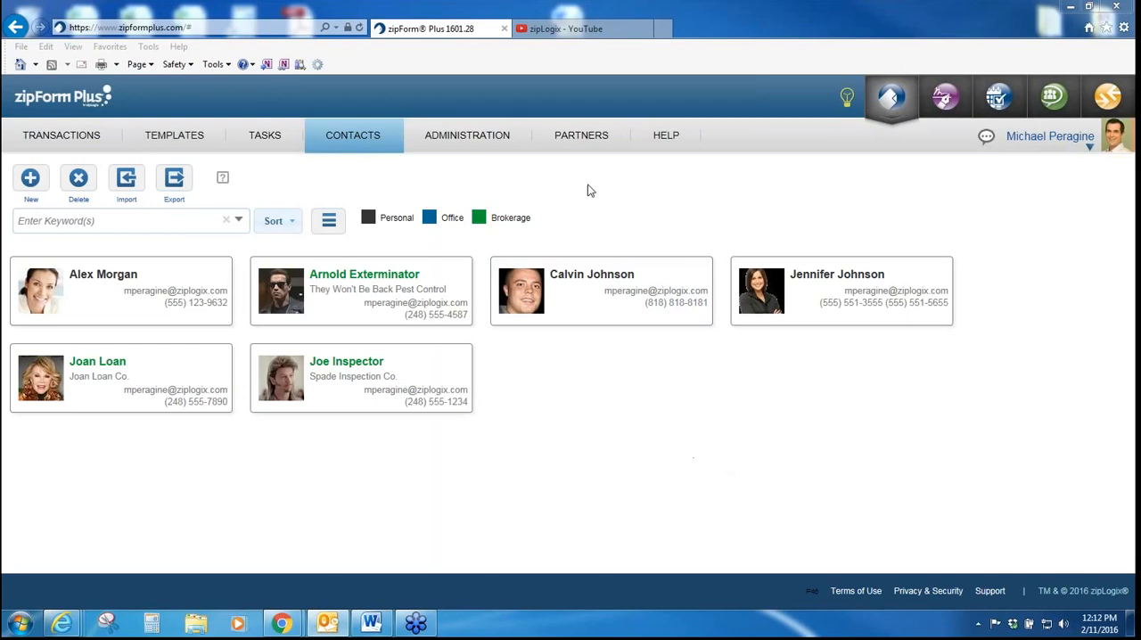
pyautogui.moveTo(446, 144)
pyautogui.moveTo(666, 138)
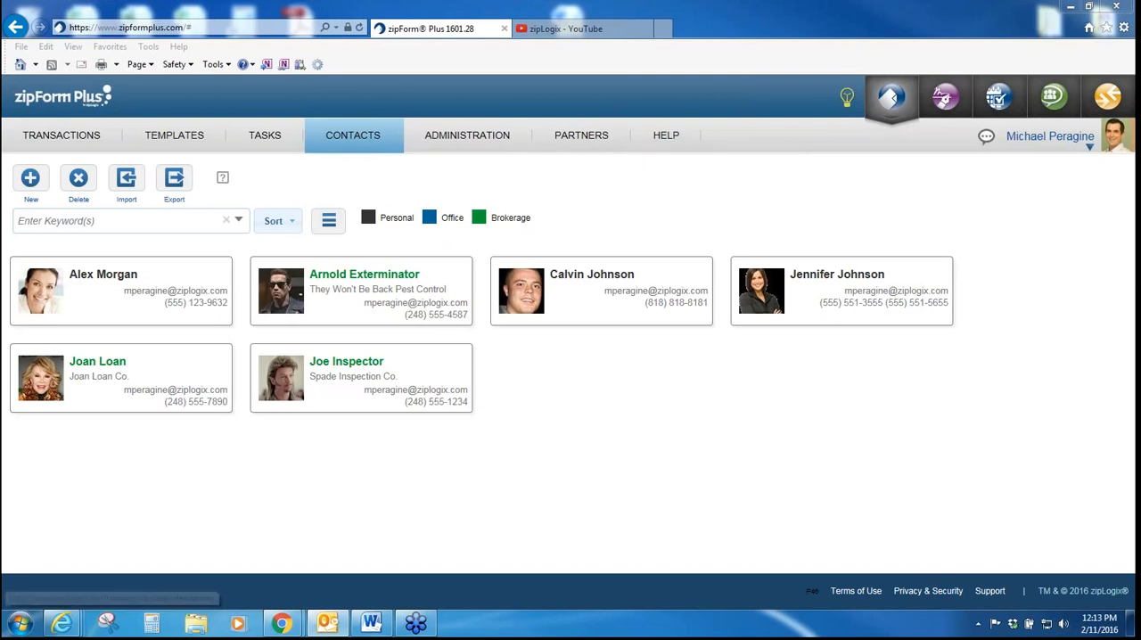
# Step: Start a new transaction named with the property's street address and add the house 1 photo to it
pyautogui.click(75, 135)
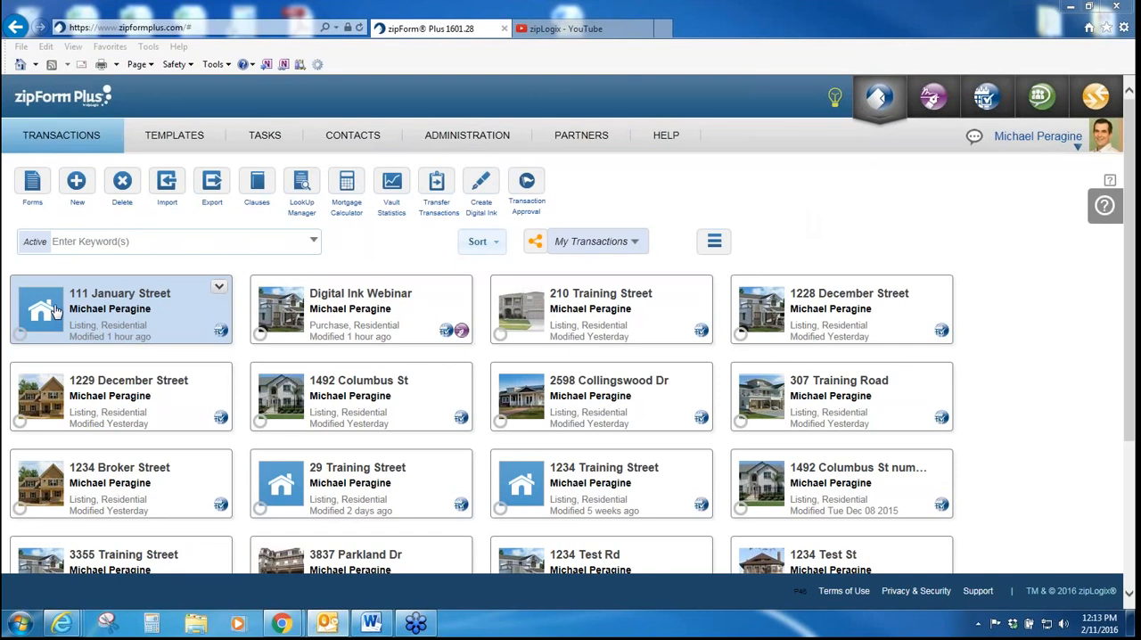
pyautogui.click(76, 178)
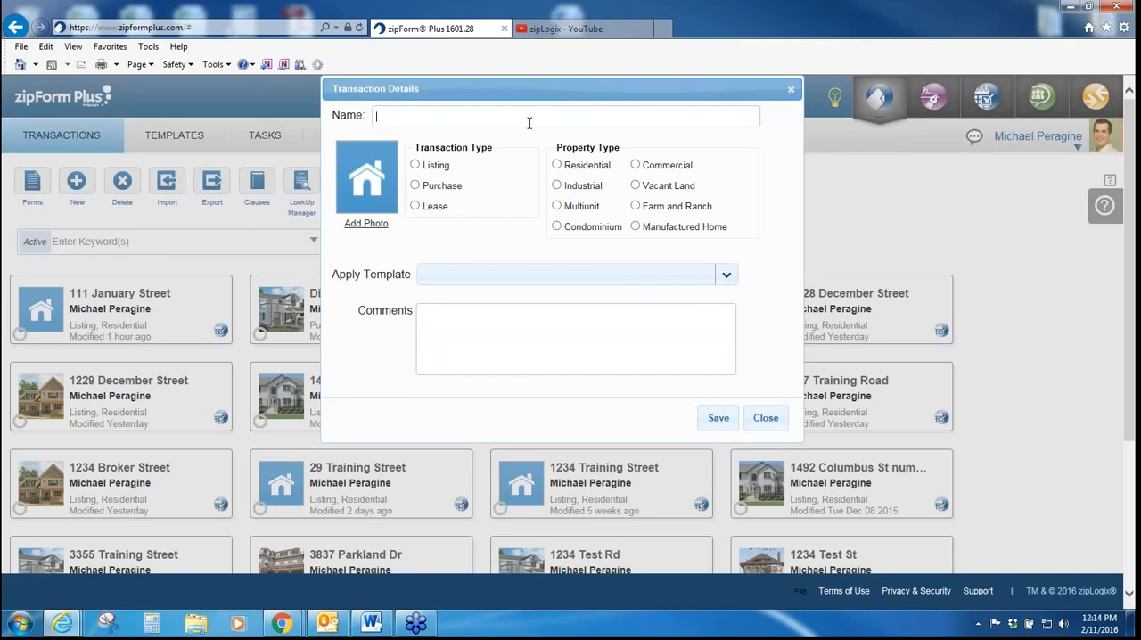
pyautogui.click(367, 223)
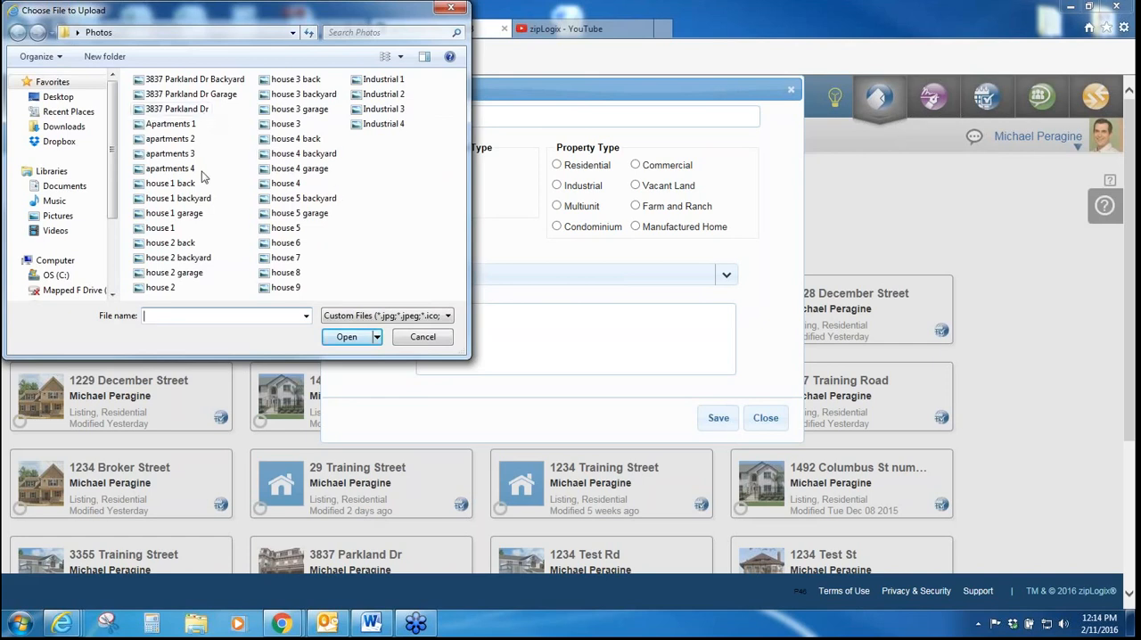
pyautogui.doubleClick(158, 228)
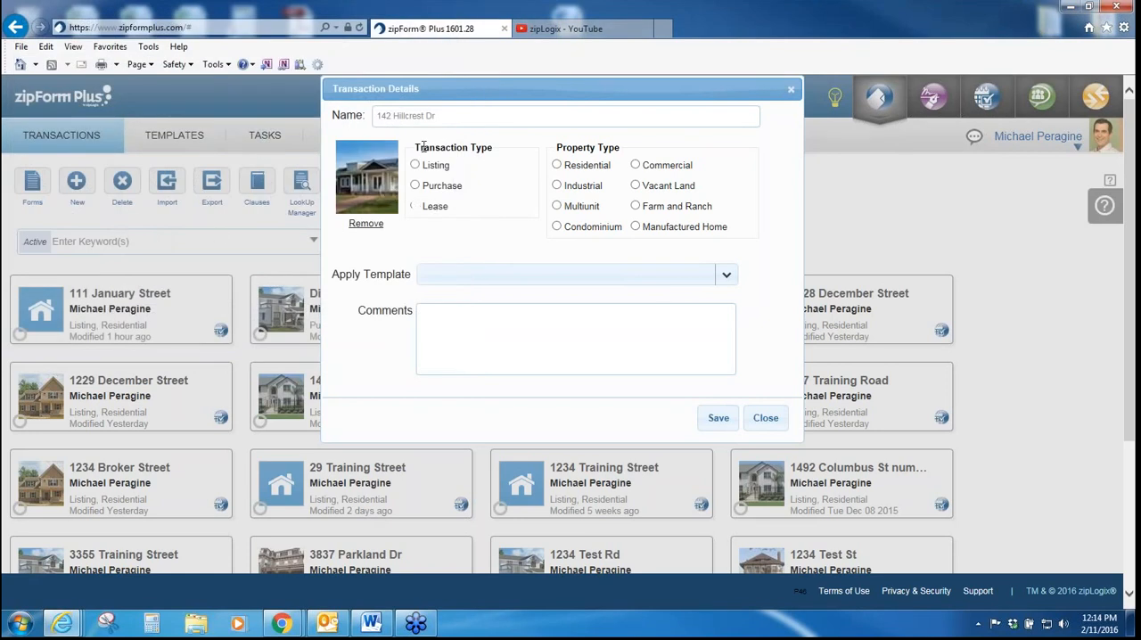
# Step: Set the new transaction's type to Listing and its property type to Residential
pyautogui.moveTo(420, 148); pyautogui.dragTo(475, 150)
pyautogui.click(479, 150)
pyautogui.click(415, 165)
pyautogui.click(556, 166)
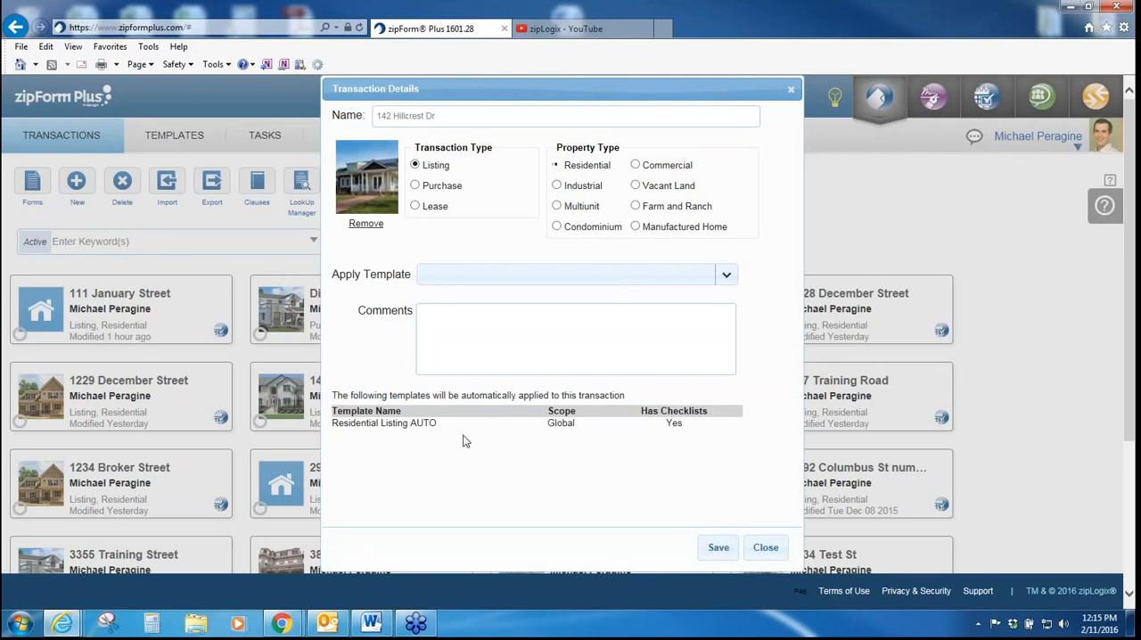
# Step: Examine the automatically applied template and the other templates available for the new transaction, without choosing one
pyautogui.moveTo(448, 426); pyautogui.dragTo(369, 428)
pyautogui.click(648, 448)
pyautogui.click(729, 279)
pyautogui.scroll(-2, 733, 327)
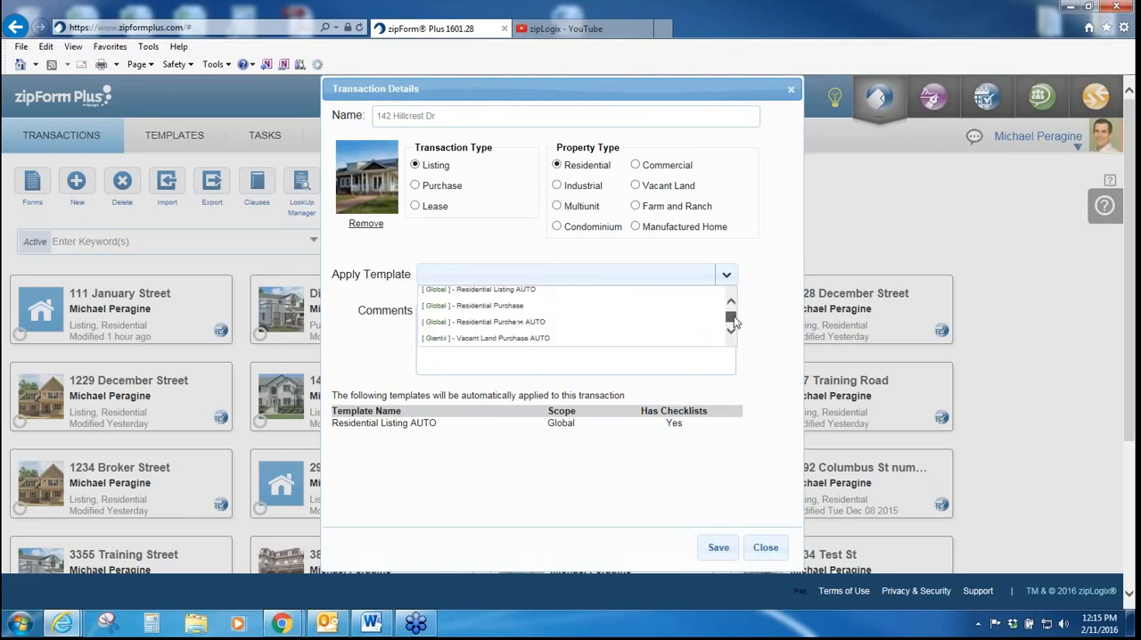
pyautogui.click(757, 309)
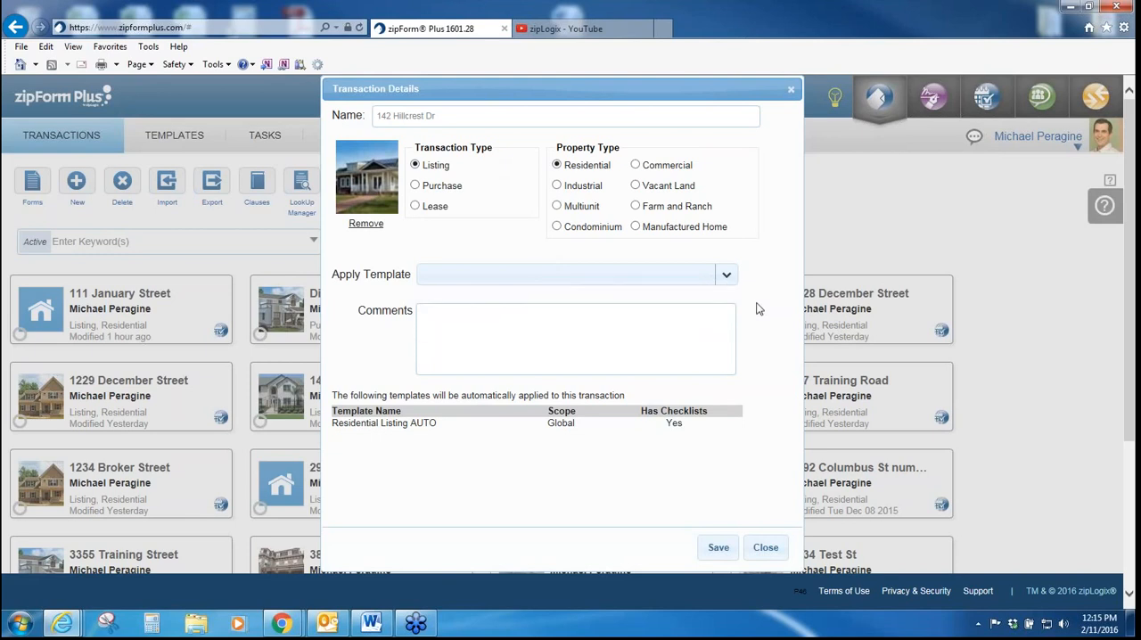
# Step: Save the new listing transaction and look over the documents its template supplied
pyautogui.click(716, 552)
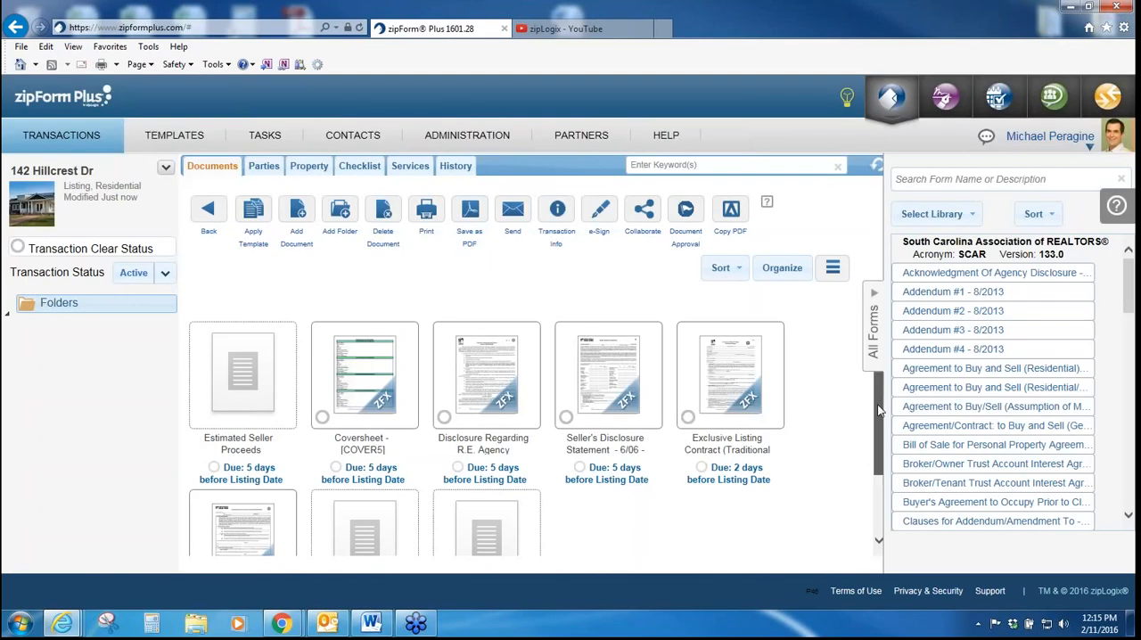
pyautogui.scroll(-1, 877, 401)
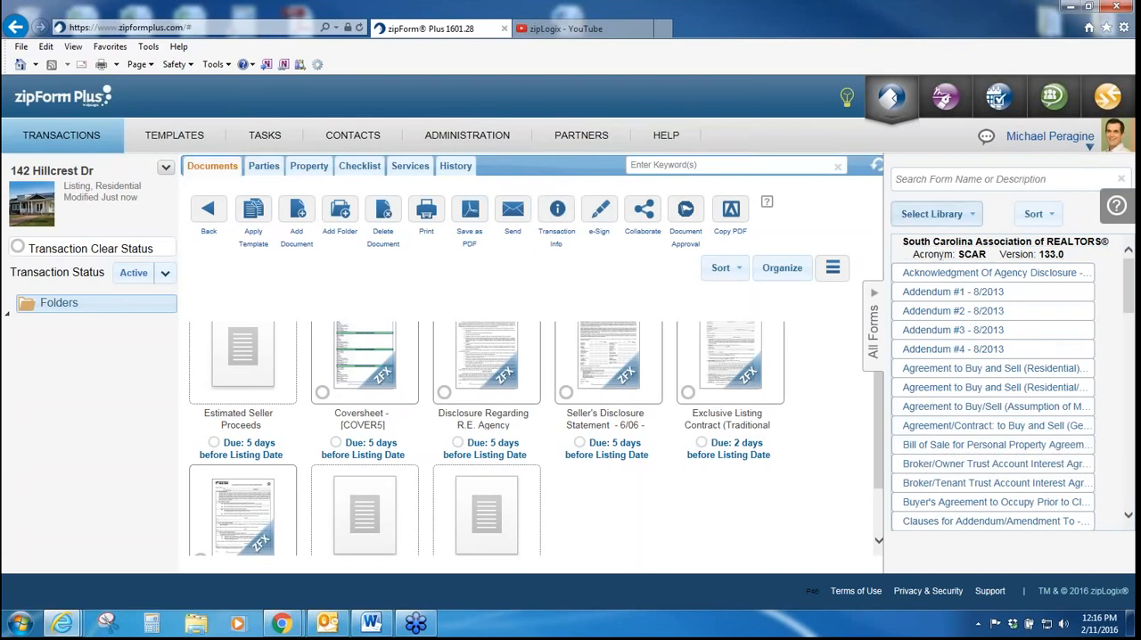
# Step: Check the selectable form libraries and add the Closing Checklist - 1/08 form from the South Carolina library to the transaction
pyautogui.click(972, 220)
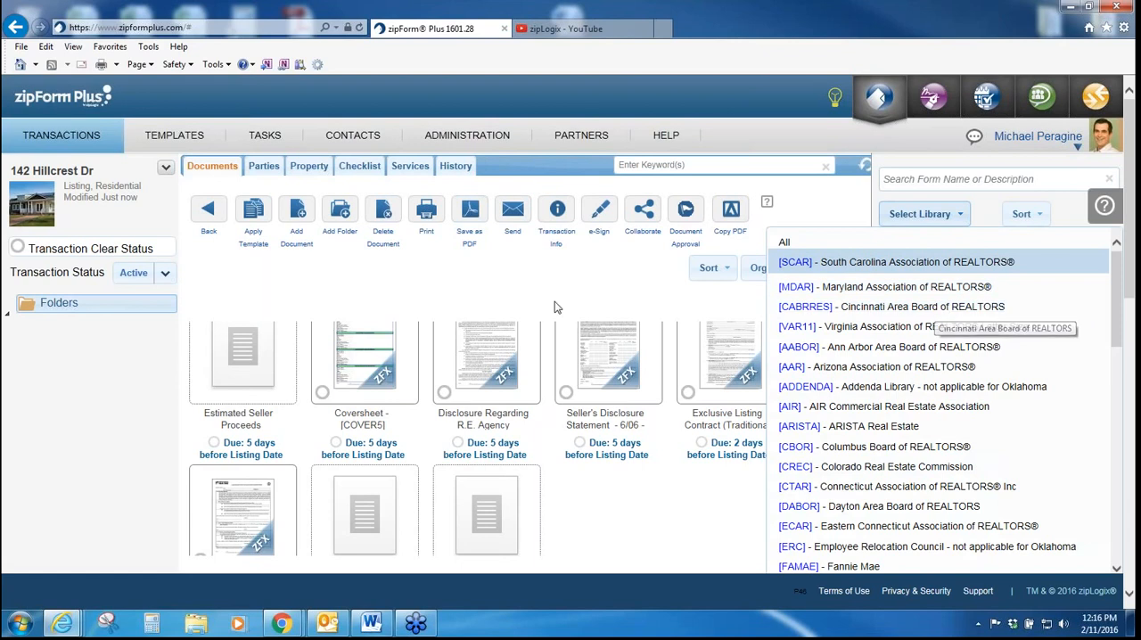
pyautogui.click(900, 218)
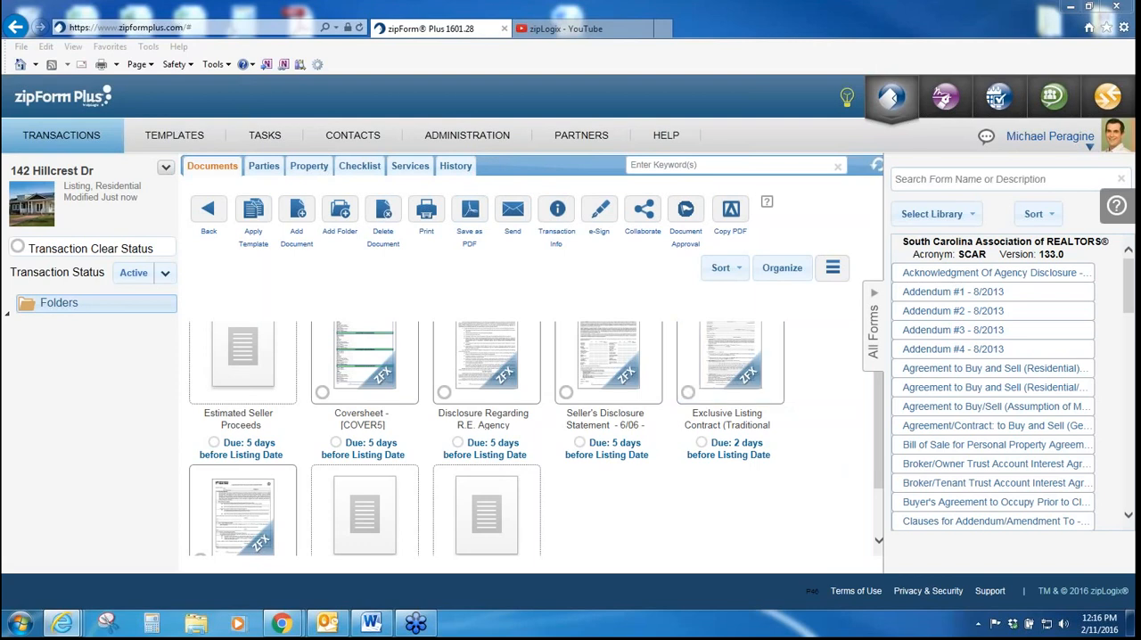
pyautogui.moveTo(1128, 288); pyautogui.dragTo(1129, 326)
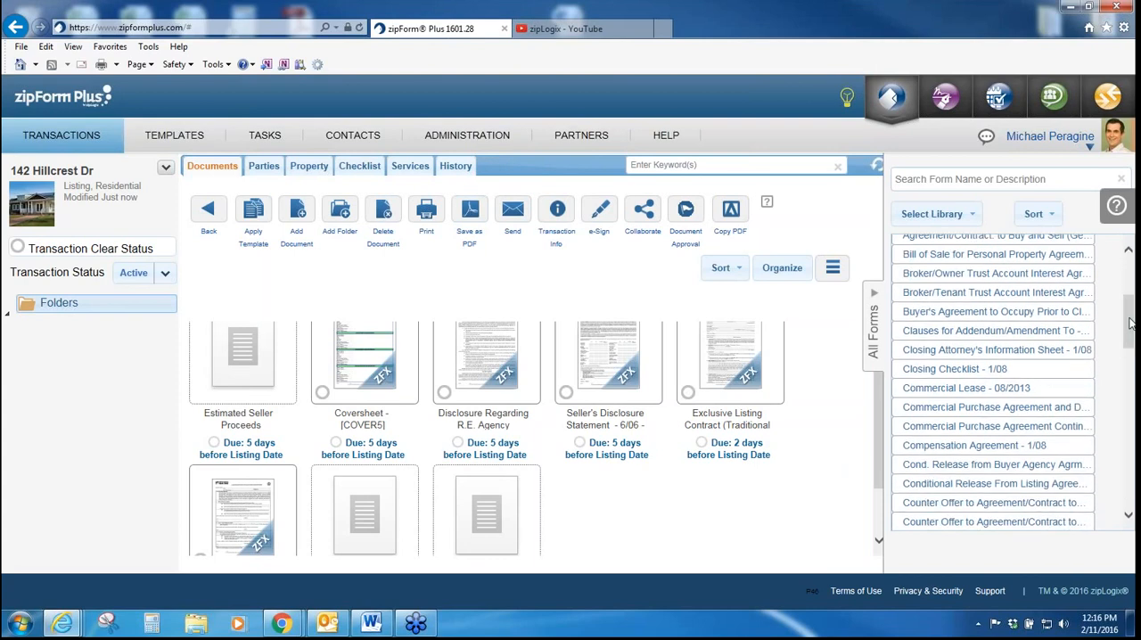
pyautogui.doubleClick(962, 370)
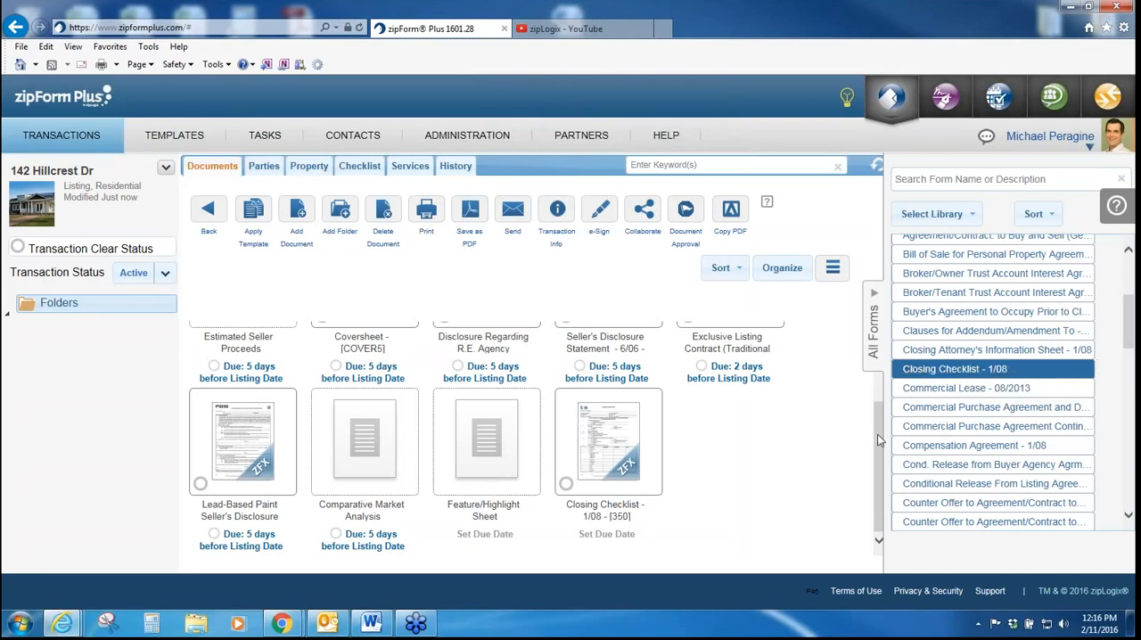
# Step: Search the form library for "lead" and add the Lead-Based Paint Addendum for Agreement to the transaction from its preview
pyautogui.click(973, 179)
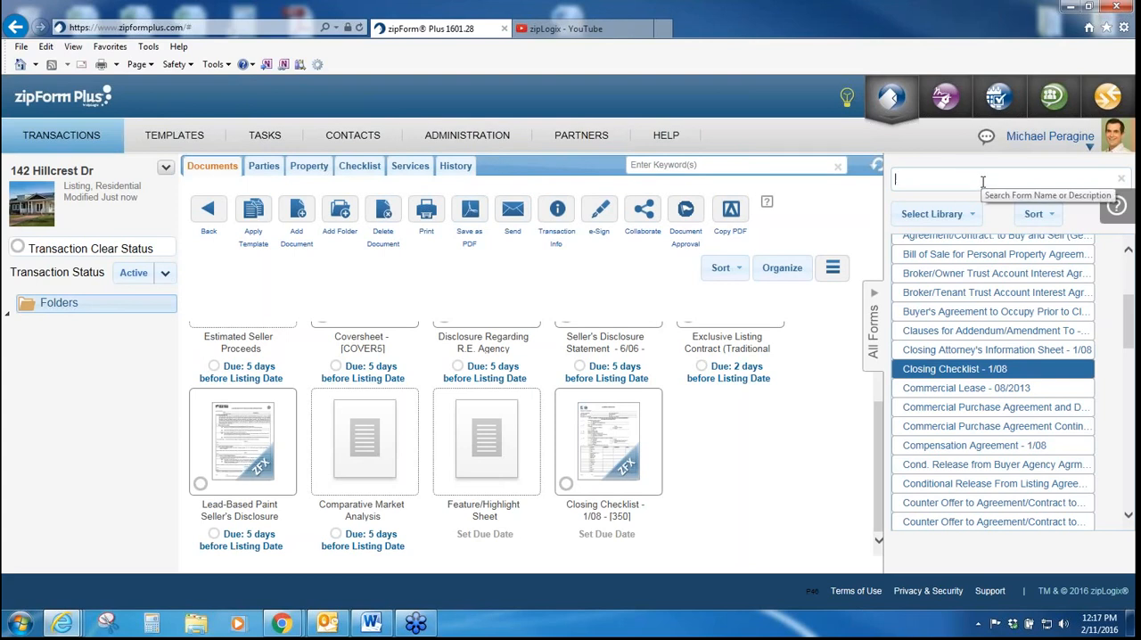
pyautogui.write('lead')
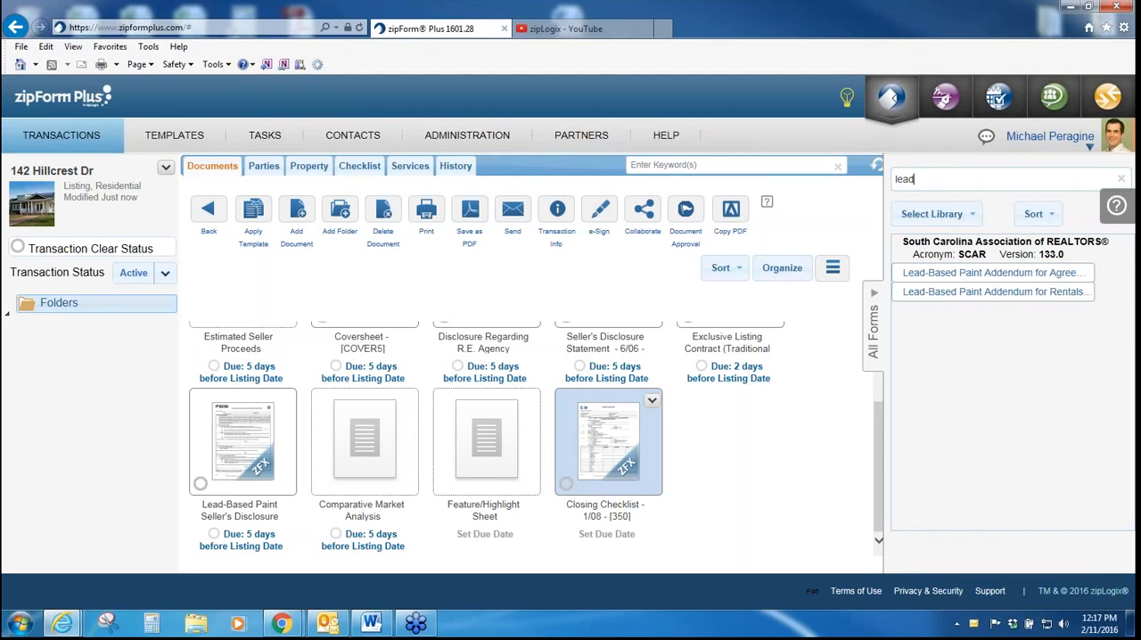
pyautogui.click(652, 400)
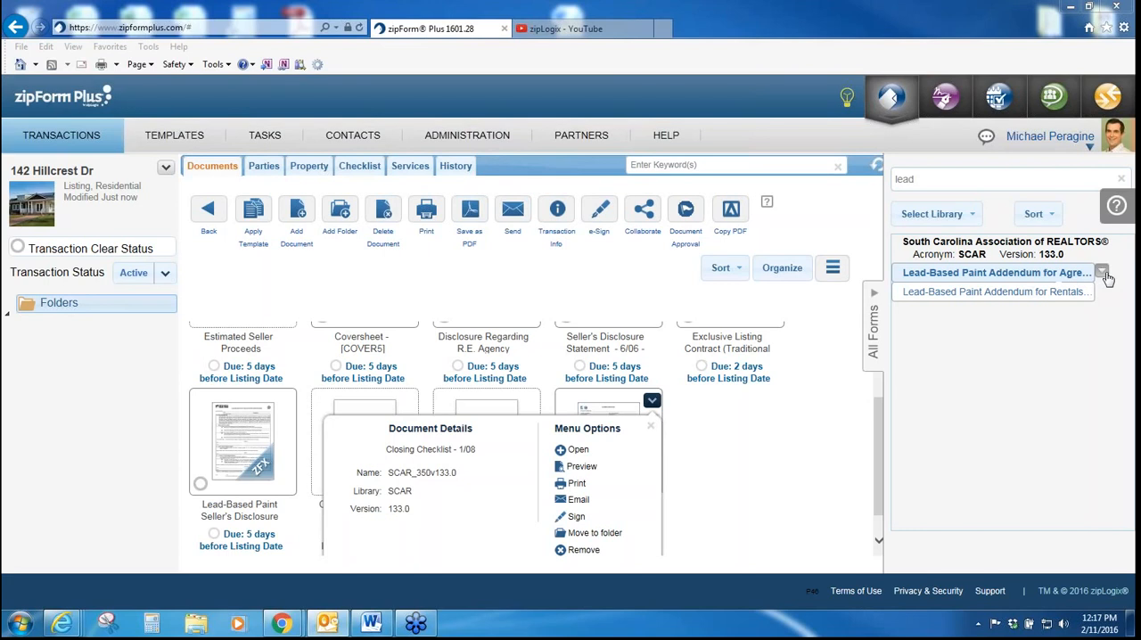
pyautogui.click(1104, 275)
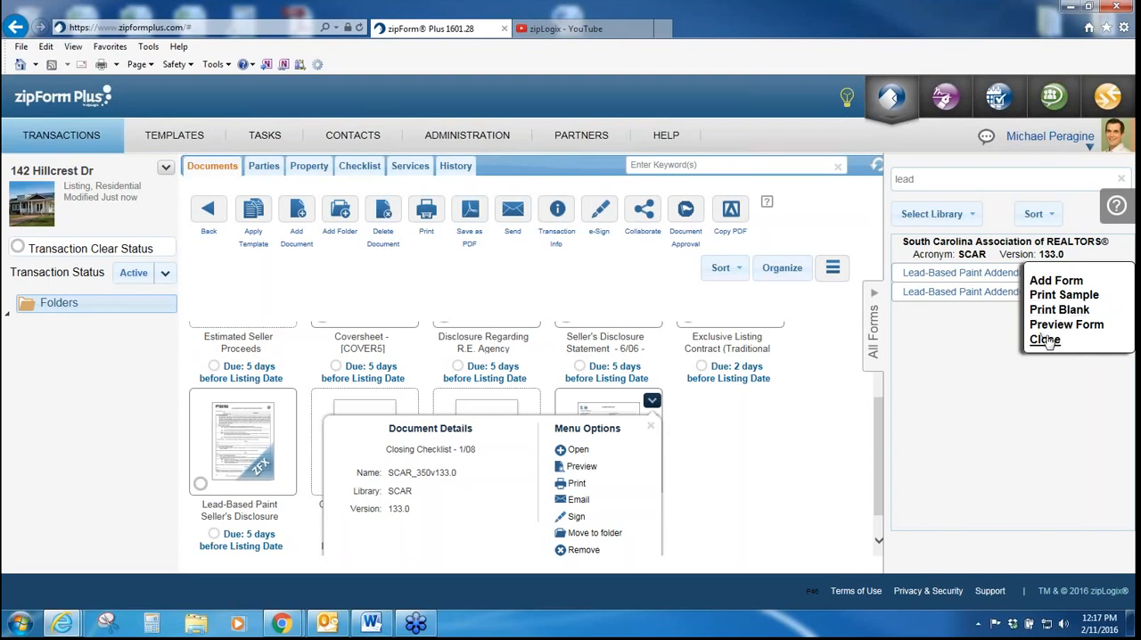
pyautogui.click(1064, 326)
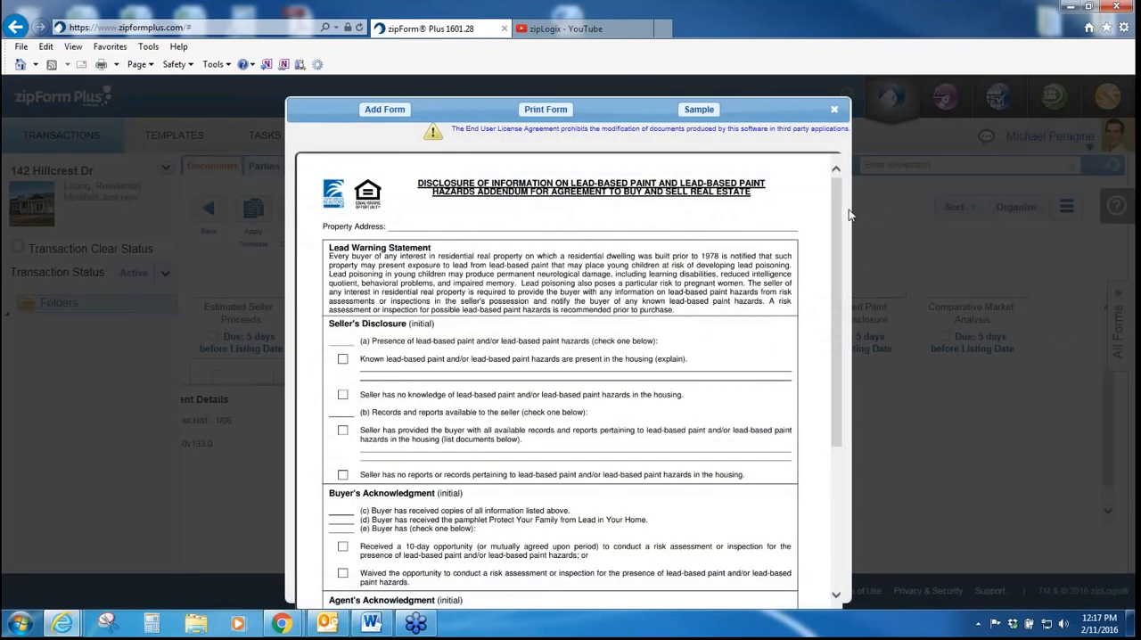
pyautogui.moveTo(834, 216)
pyautogui.mouseDown()
pyautogui.moveTo(834, 241)
pyautogui.moveTo(834, 214)
pyautogui.mouseUp()
pyautogui.click(371, 116)
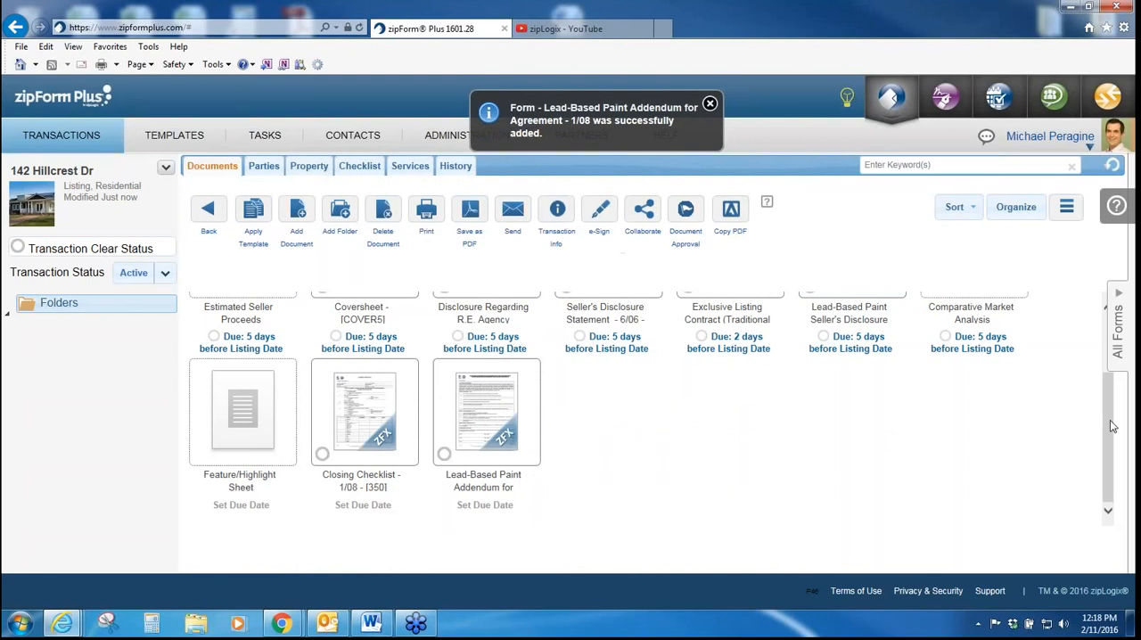
# Step: View the dialog for adding a document placeholder to the transaction without creating one
pyautogui.scroll(3, 1113, 427)
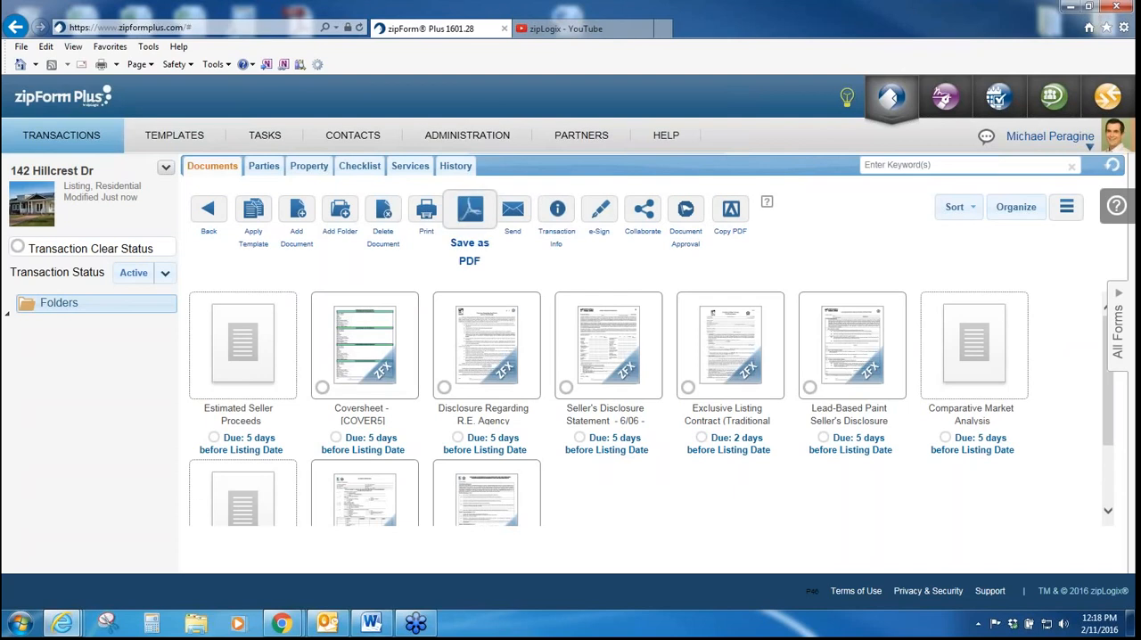
pyautogui.click(297, 214)
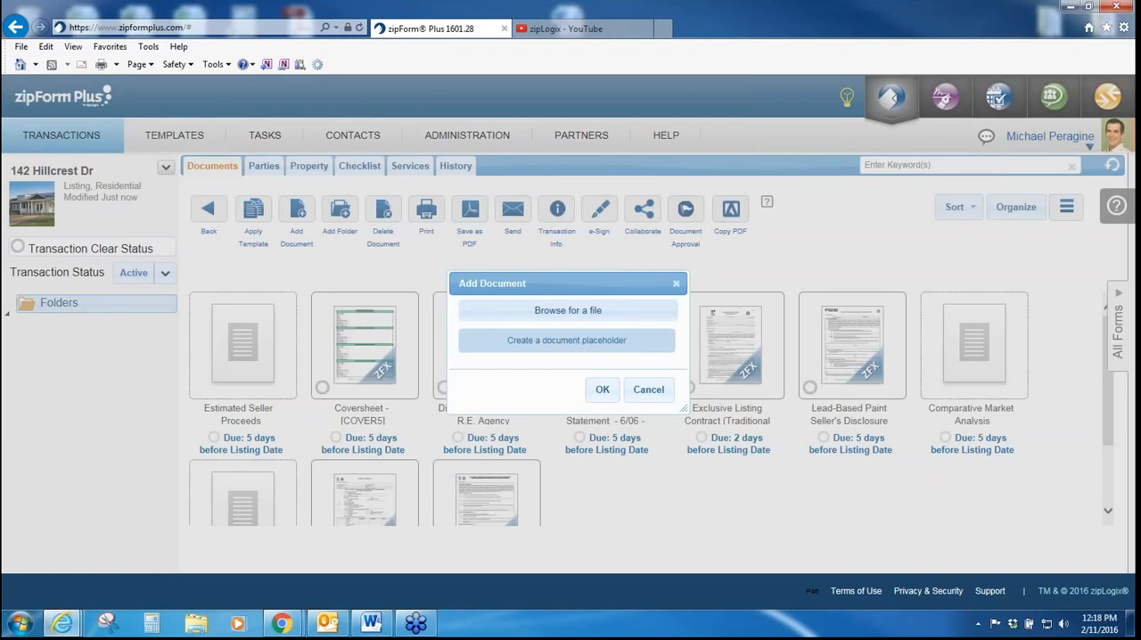
pyautogui.click(593, 346)
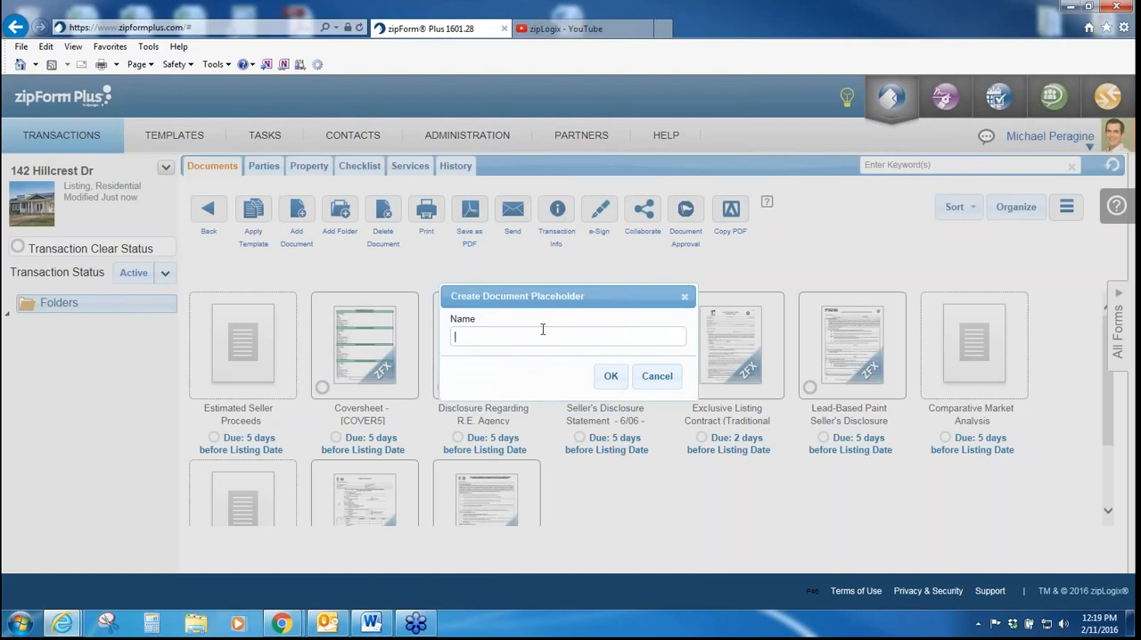
pyautogui.click(655, 377)
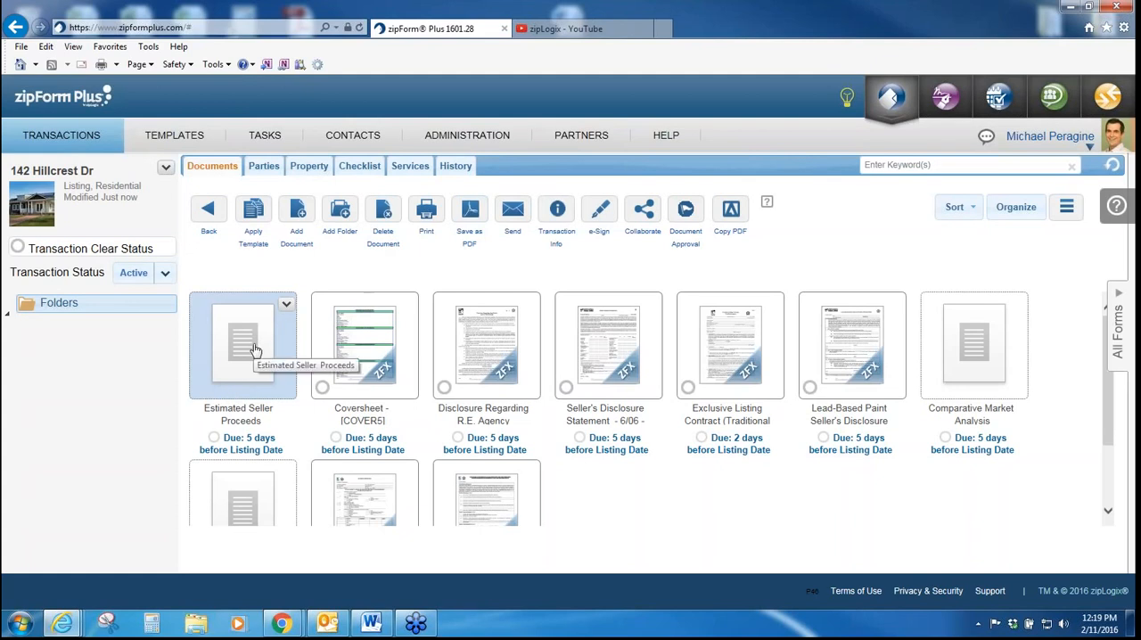
# Step: View the upload dialog for filling the Feature/Highlight Sheet placeholder with a new file, without uploading anything
pyautogui.scroll(-2, 965, 370)
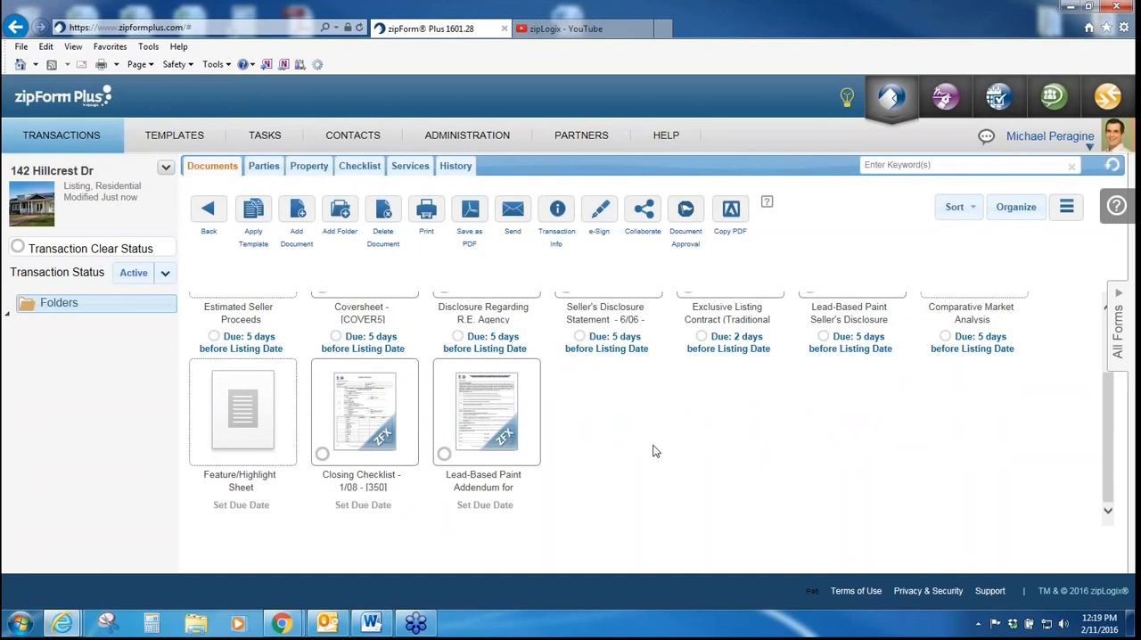
pyautogui.scroll(1, 654, 451)
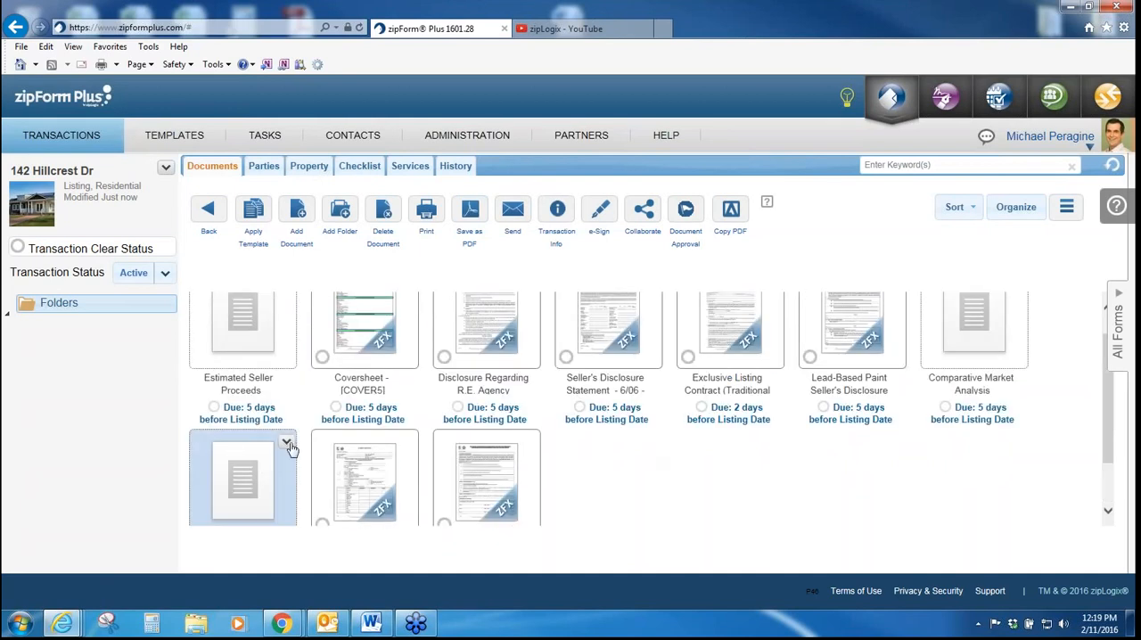
pyautogui.click(286, 443)
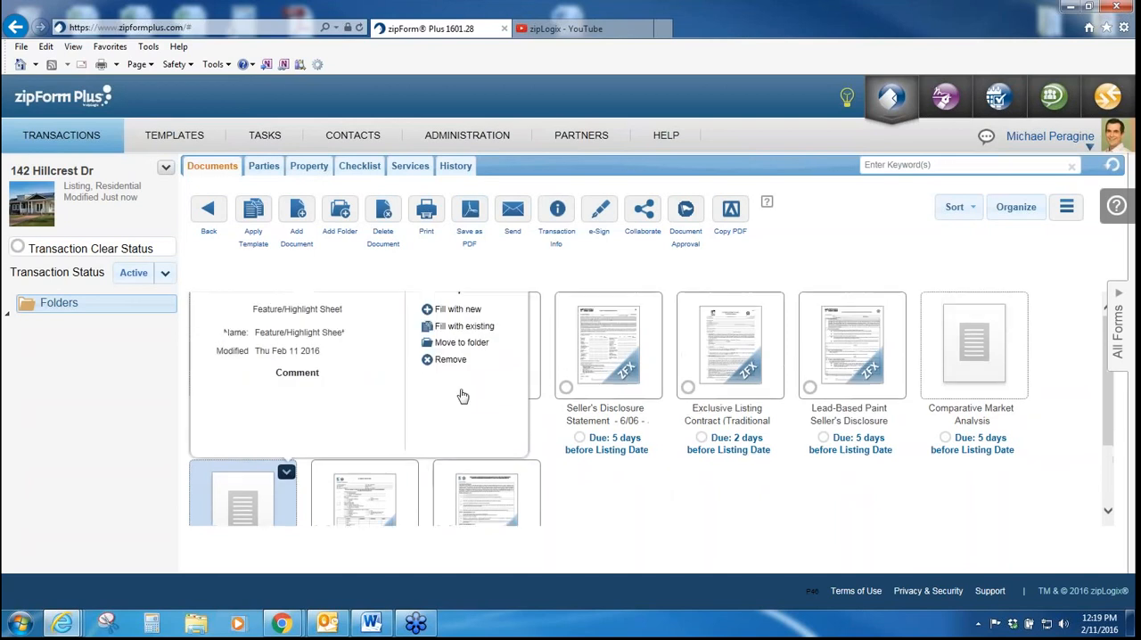
pyautogui.click(473, 312)
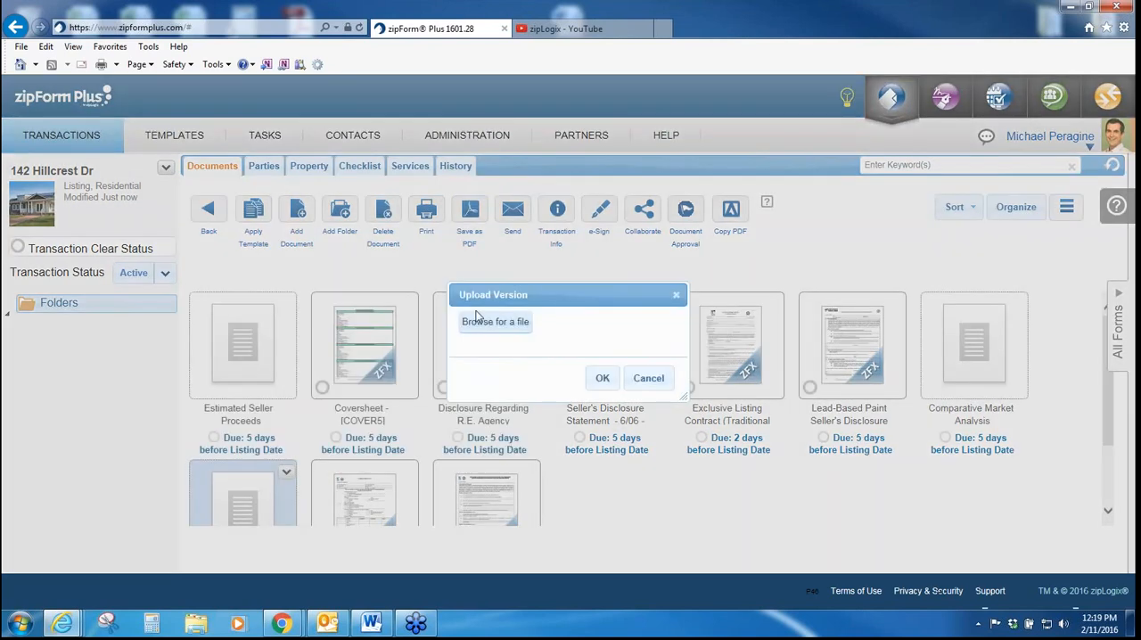
pyautogui.click(651, 380)
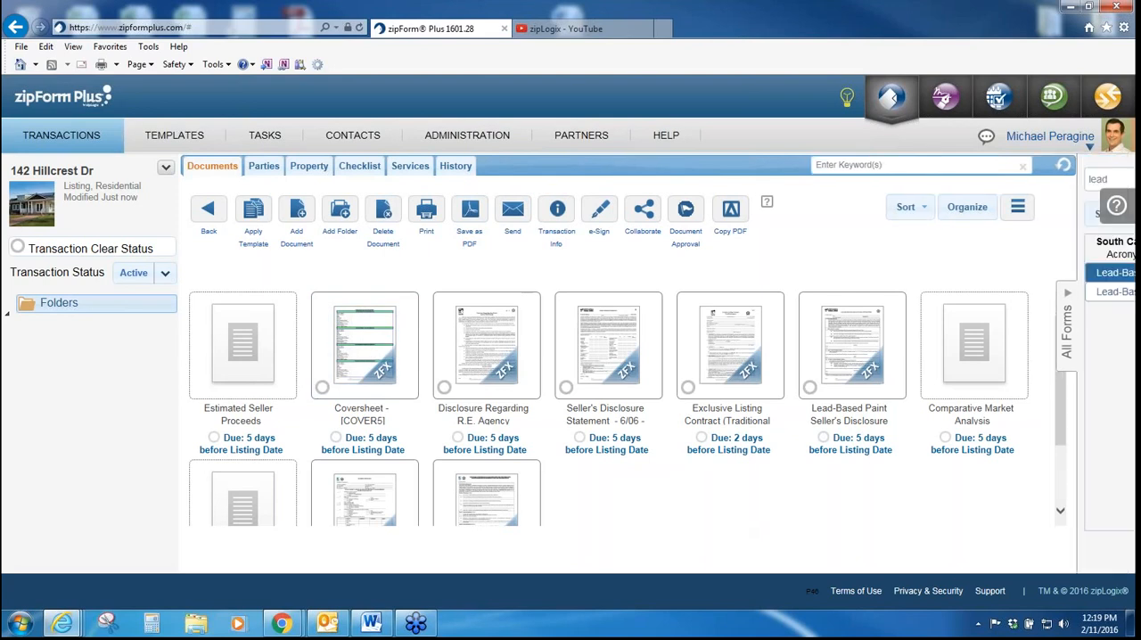
# Step: Clear the "lead" form search, browse the full South Carolina form list and collapse the list
pyautogui.click(1117, 330)
pyautogui.click(978, 184)
pyautogui.press('BackSpace')
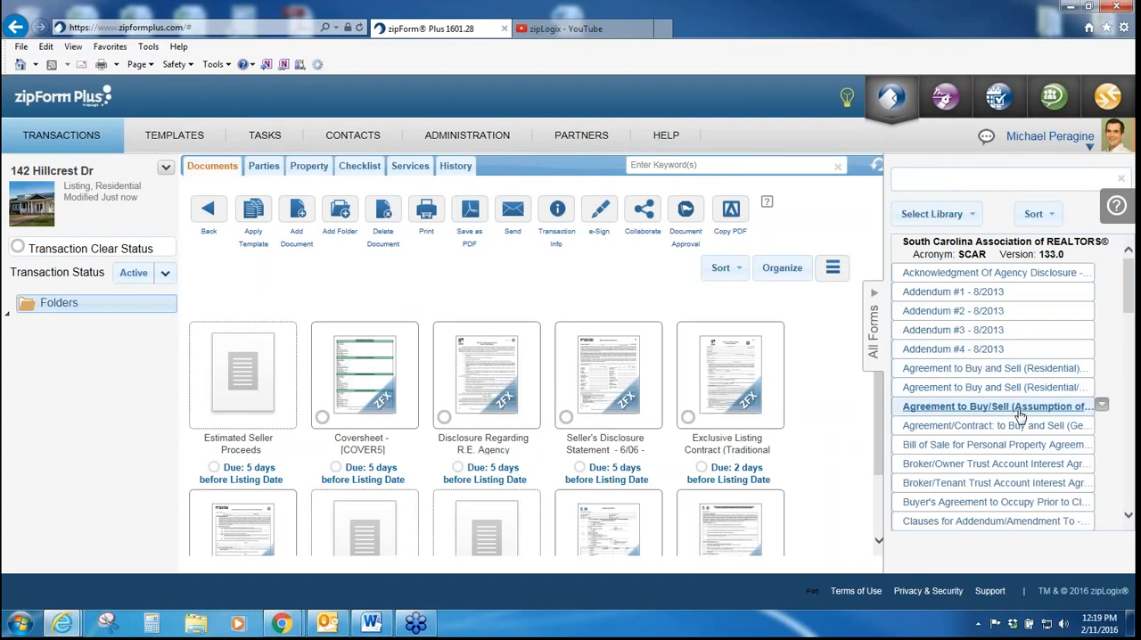
pyautogui.scroll(-2, 1016, 416)
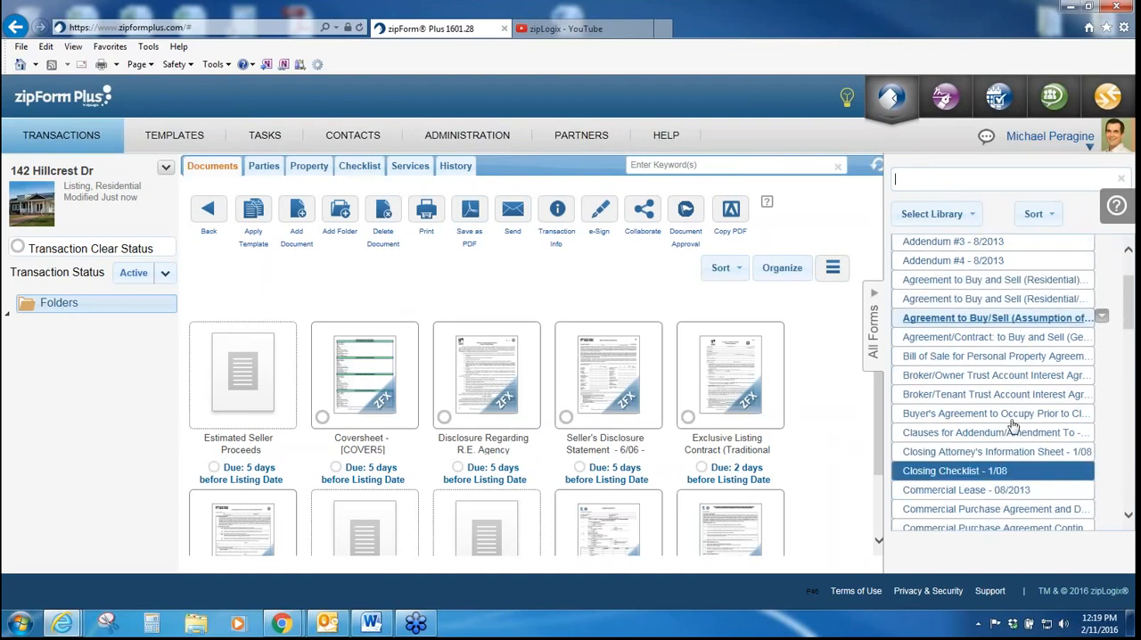
pyautogui.scroll(-1, 1030, 499)
pyautogui.scroll(-1, 1029, 494)
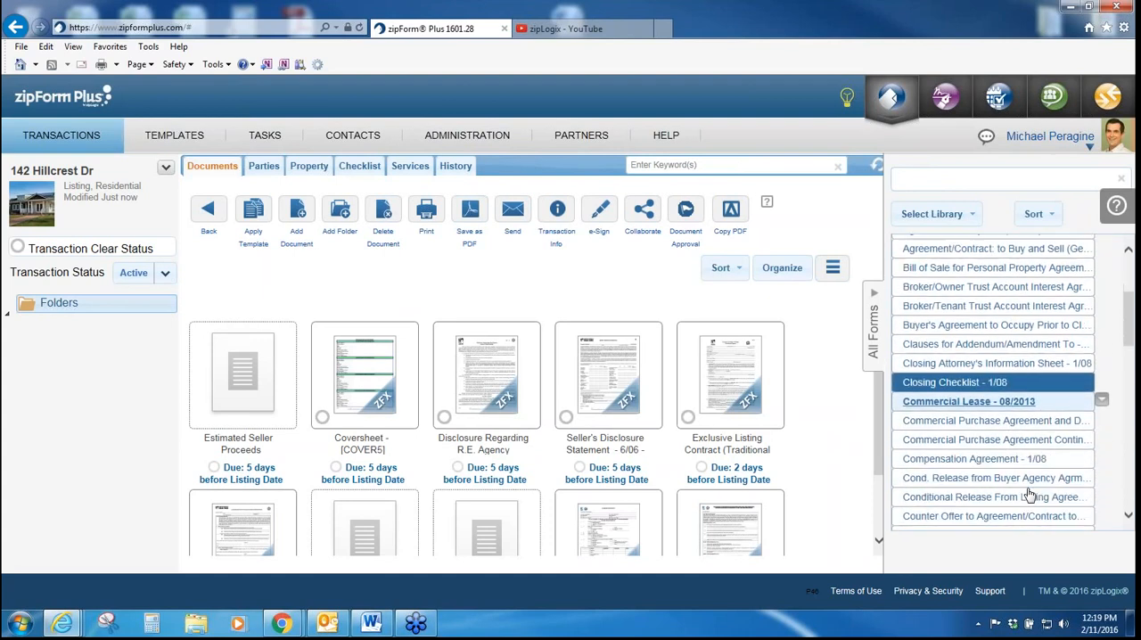
pyautogui.click(875, 319)
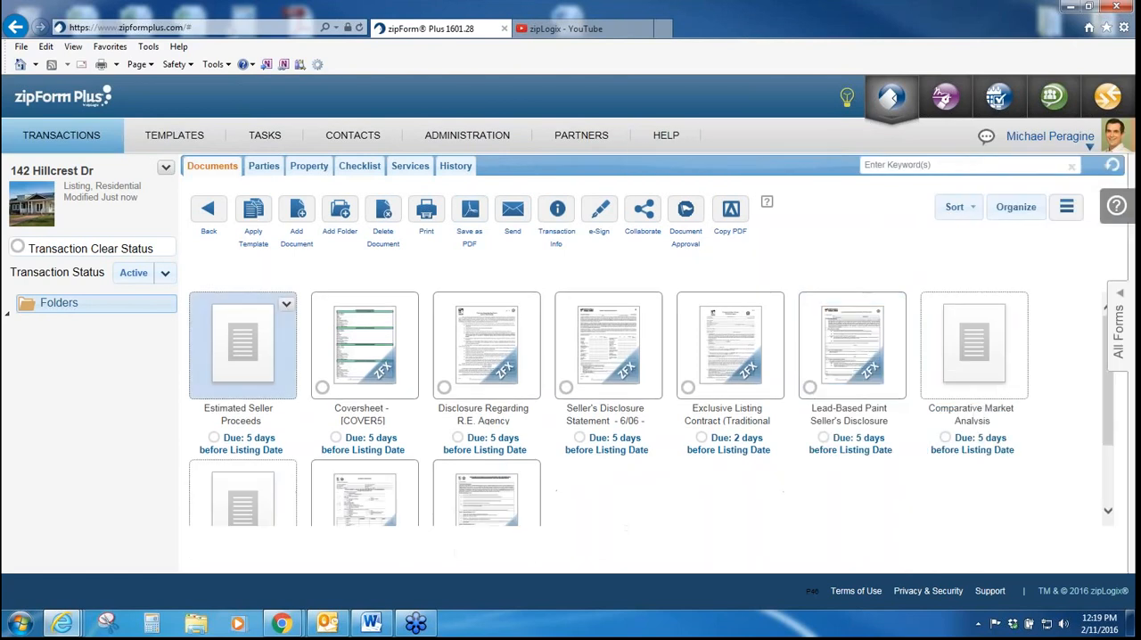
# Step: Open the transaction's Coversheet form and display it full screen
pyautogui.click(347, 328)
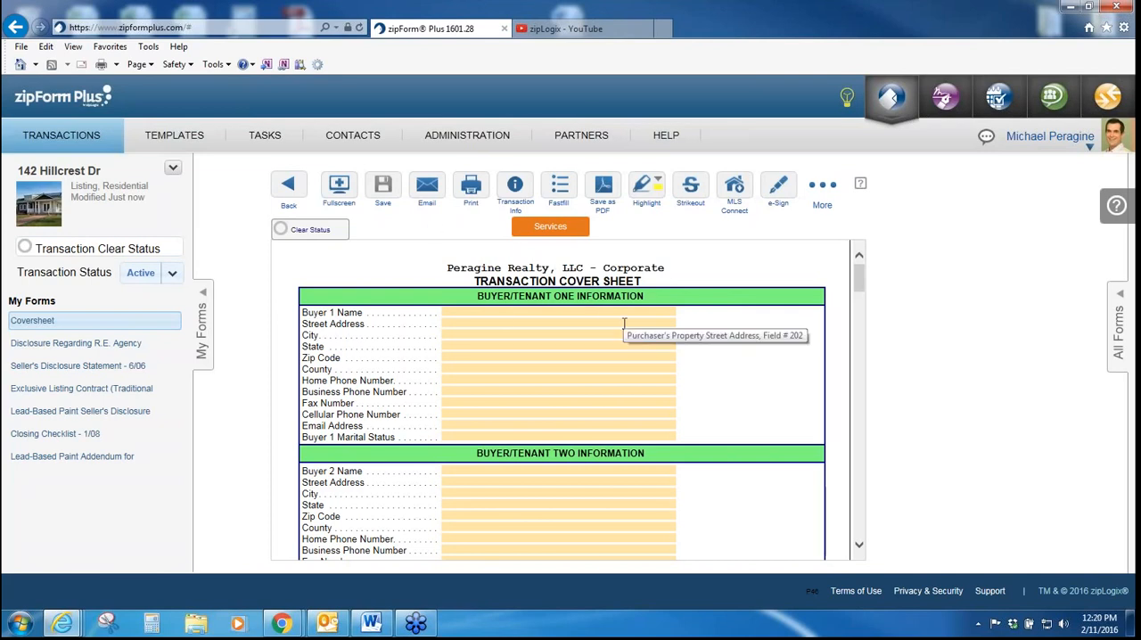
pyautogui.click(340, 190)
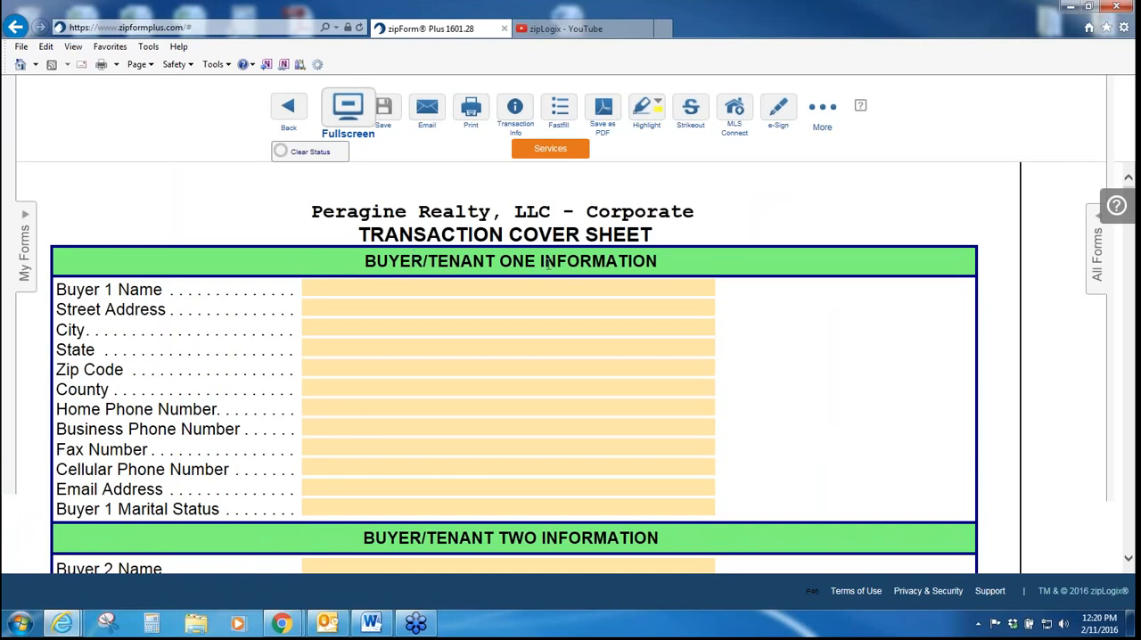
# Step: Examine the cover sheet's buyer, seller, selling broker, listing broker and property information sections
pyautogui.scroll(-3, 548, 264)
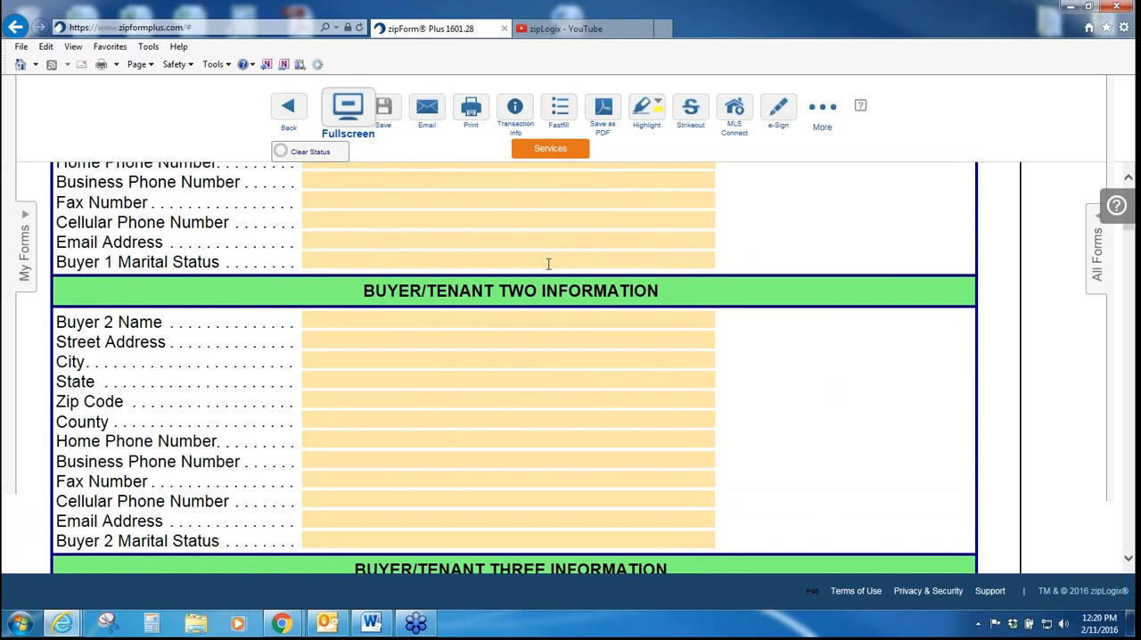
pyautogui.scroll(-3, 548, 264)
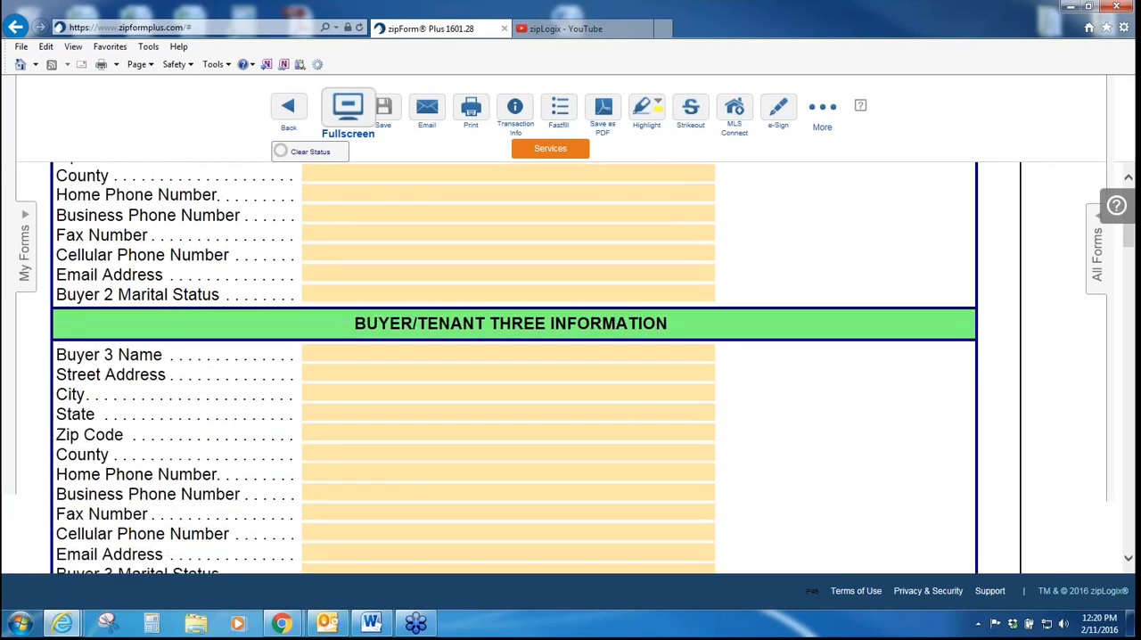
pyautogui.scroll(-5, 595, 266)
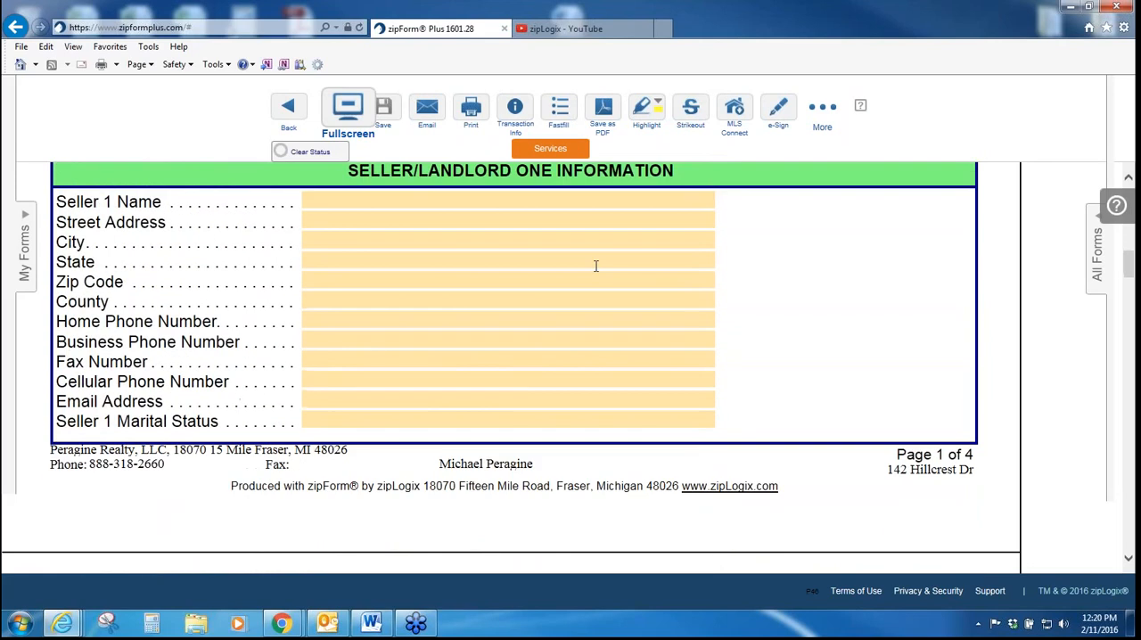
pyautogui.scroll(-4, 661, 278)
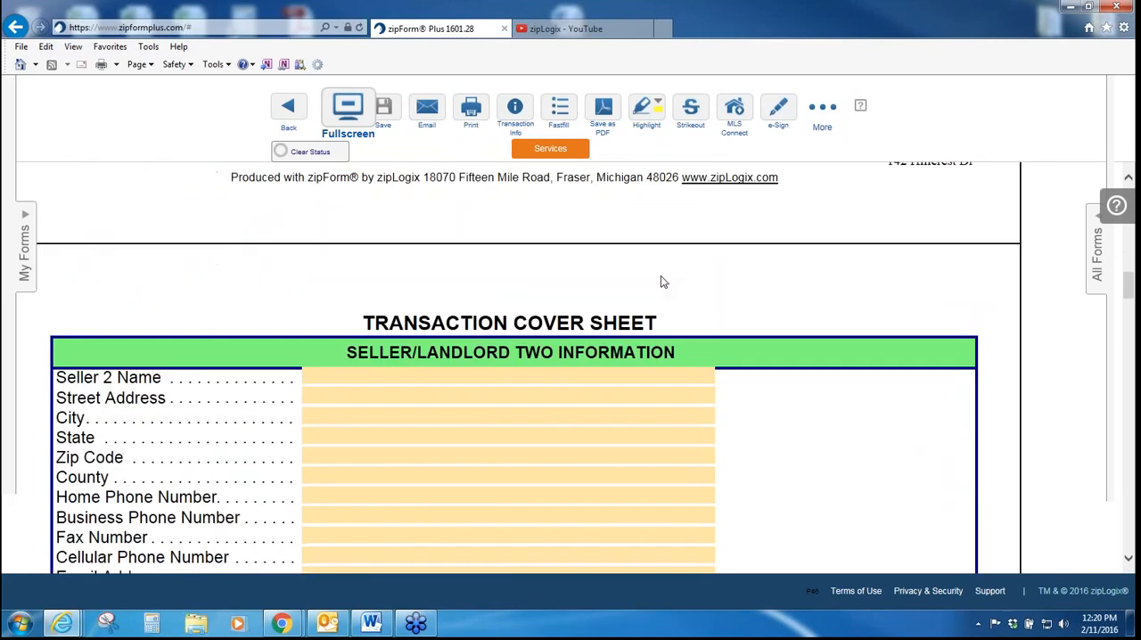
pyautogui.scroll(-2, 661, 276)
pyautogui.scroll(-3, 660, 274)
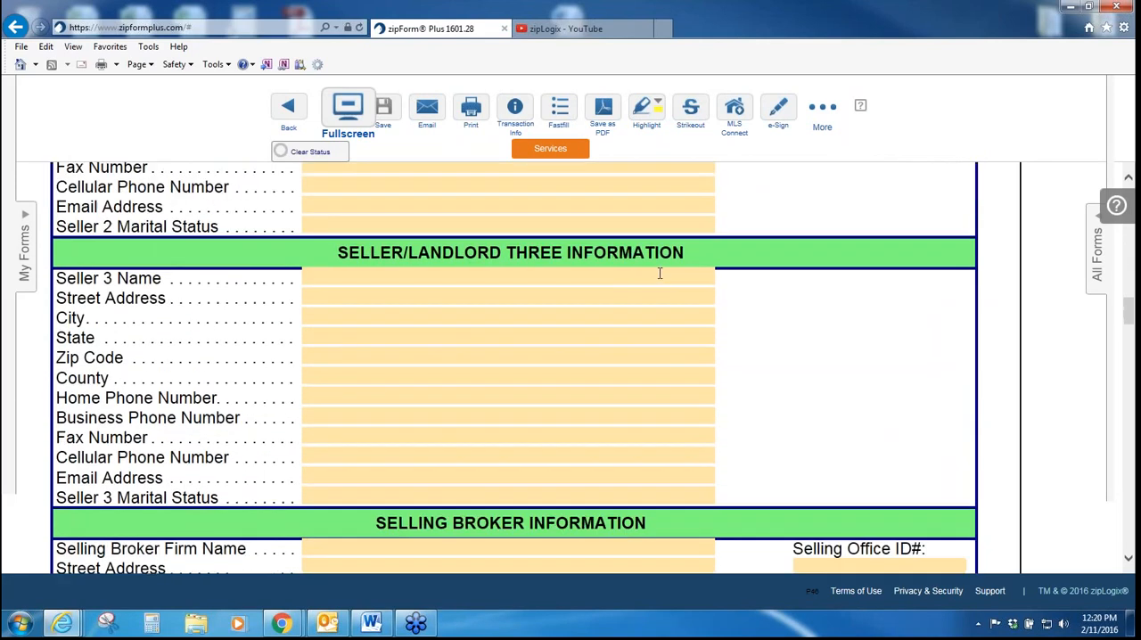
pyautogui.scroll(-2, 659, 273)
pyautogui.scroll(-4, 552, 317)
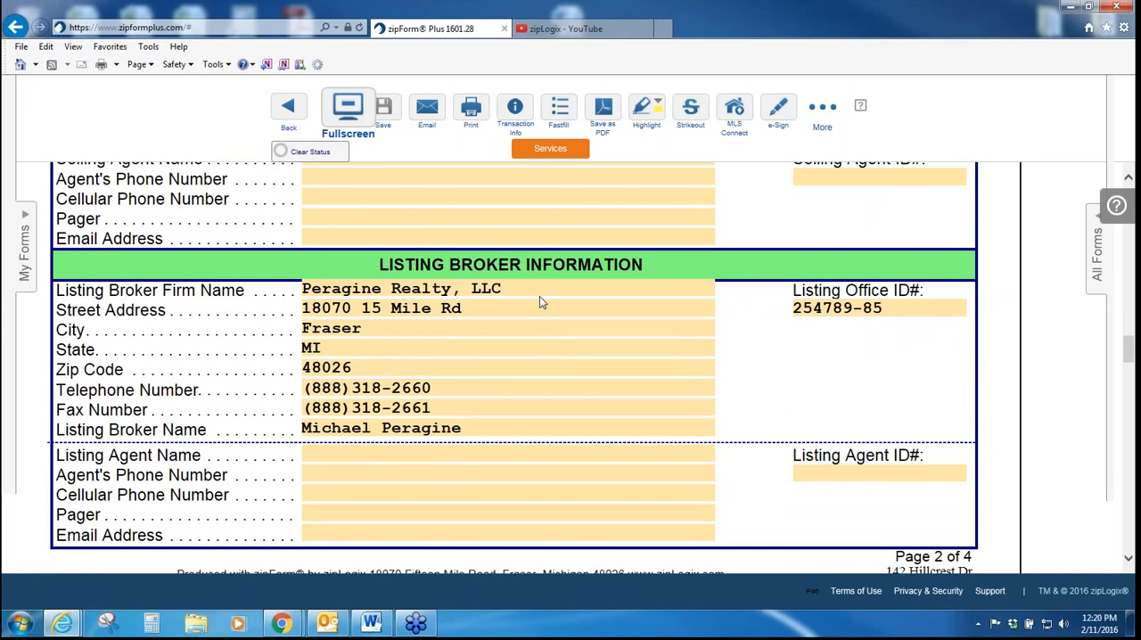
pyautogui.scroll(-3, 538, 302)
pyautogui.scroll(-5, 534, 301)
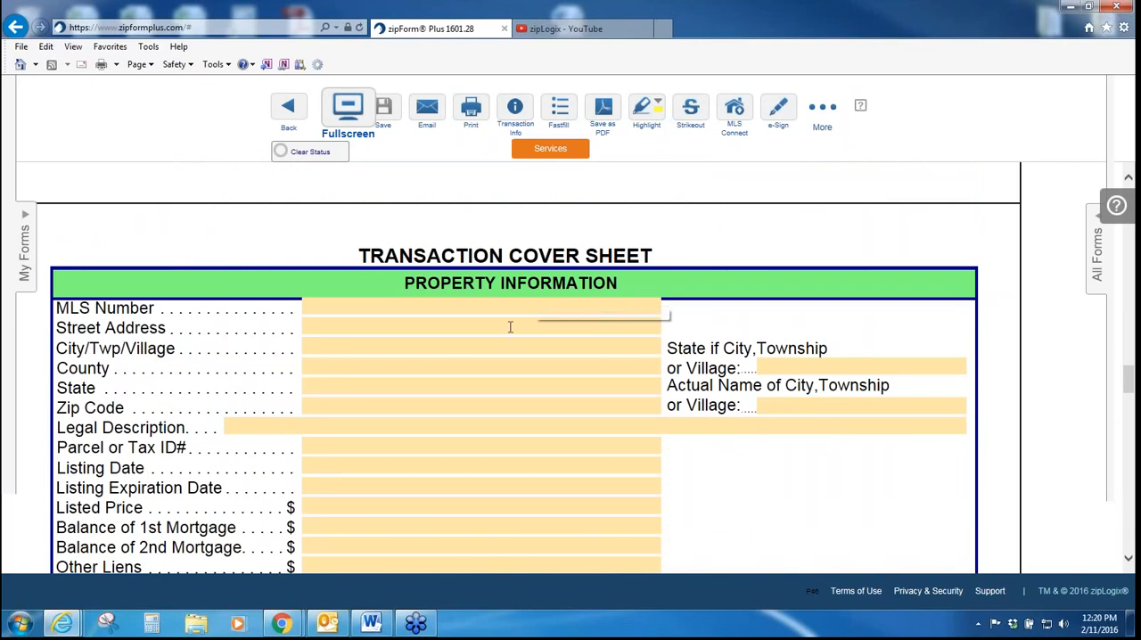
pyautogui.scroll(-12, 509, 325)
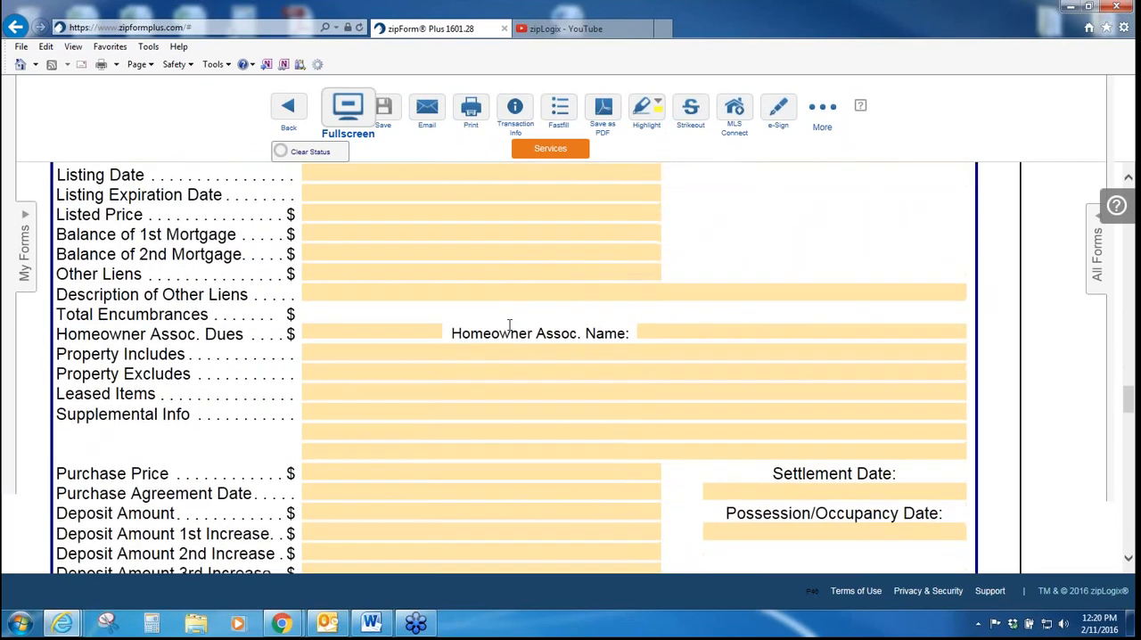
# Step: Examine the cover sheet's lender, appraisal, title and attorney sections, then exit full screen and return to the transaction's documents
pyautogui.scroll(-10, 509, 324)
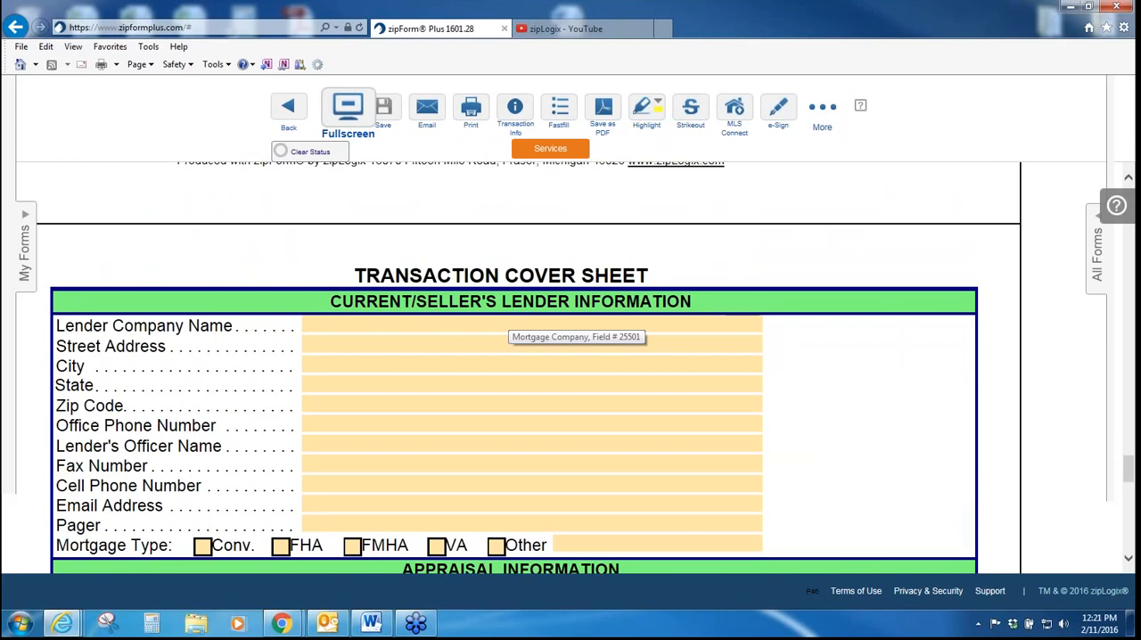
pyautogui.scroll(-8, 509, 325)
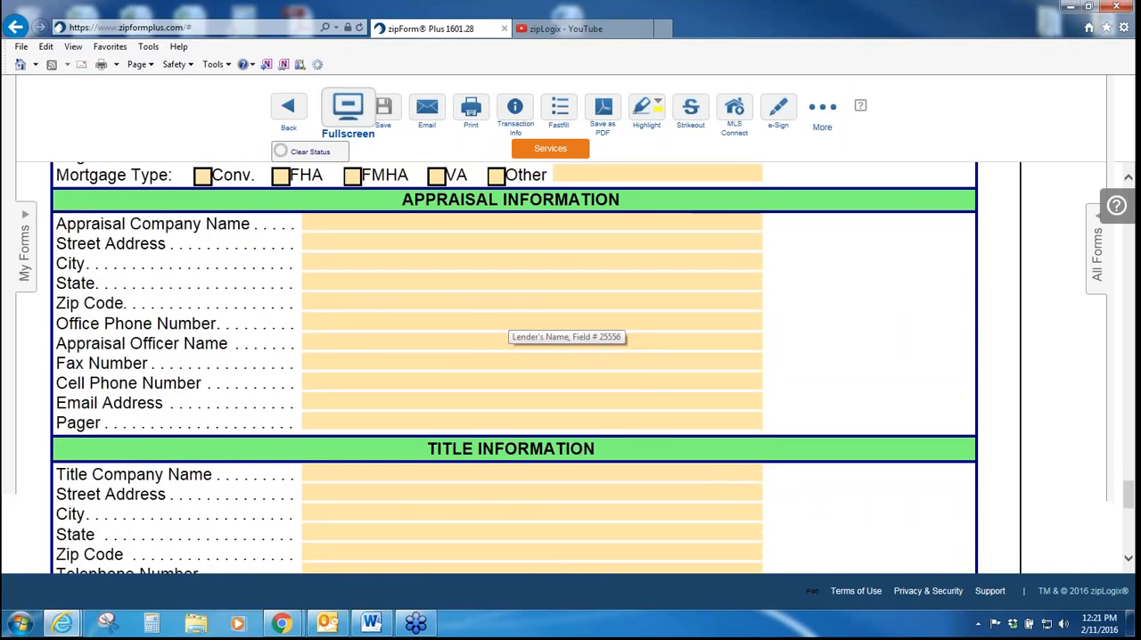
pyautogui.scroll(-5, 509, 328)
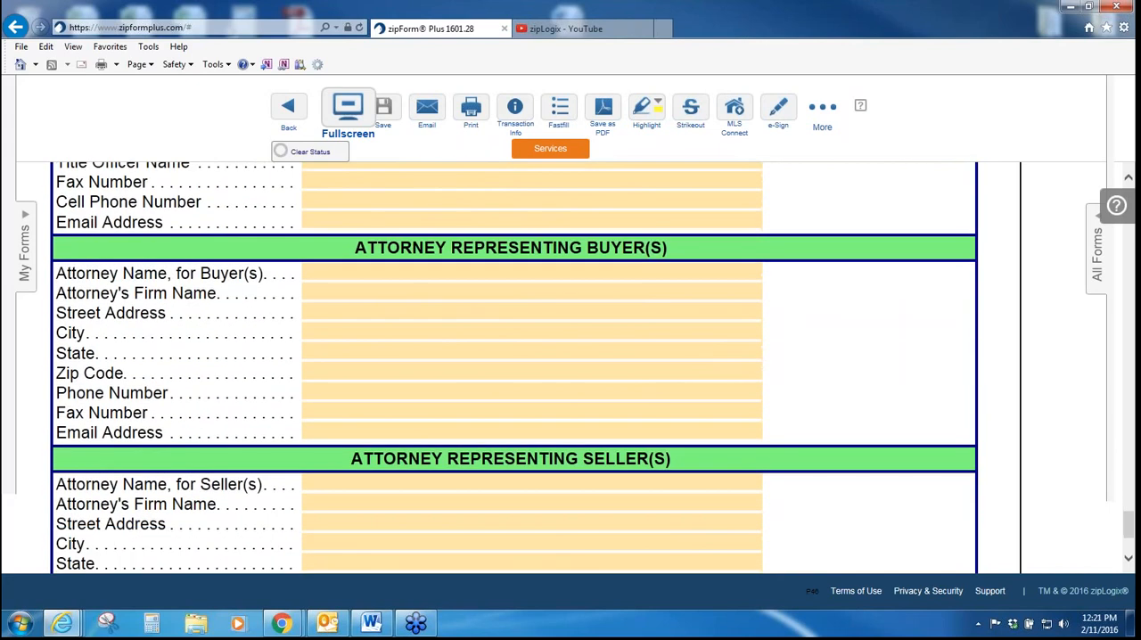
pyautogui.scroll(-3, 509, 328)
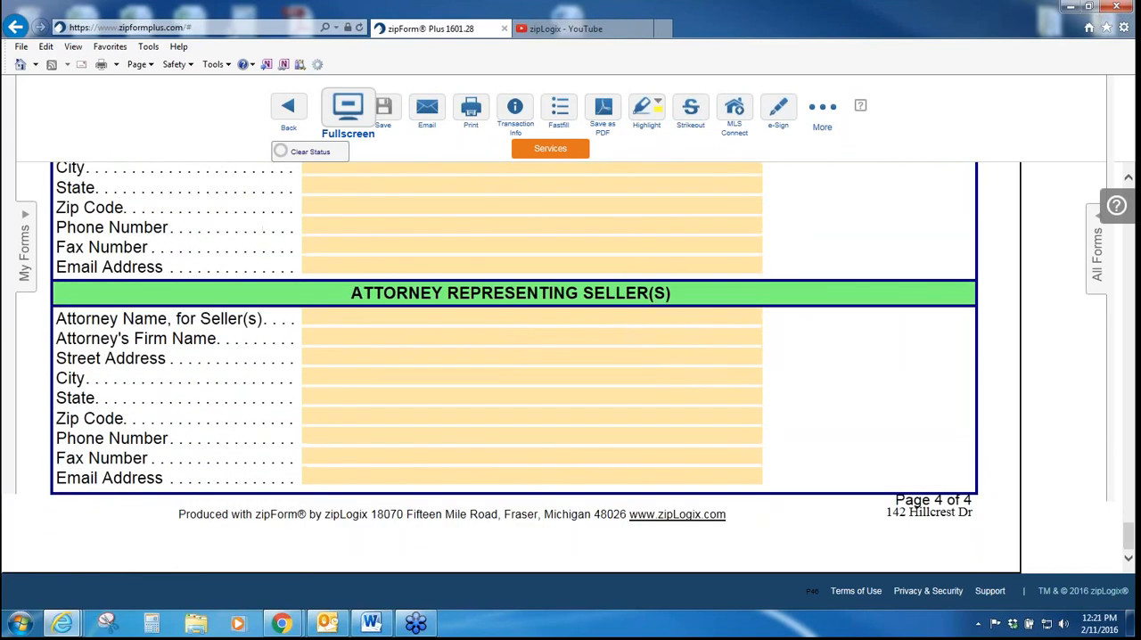
pyautogui.scroll(3, 505, 328)
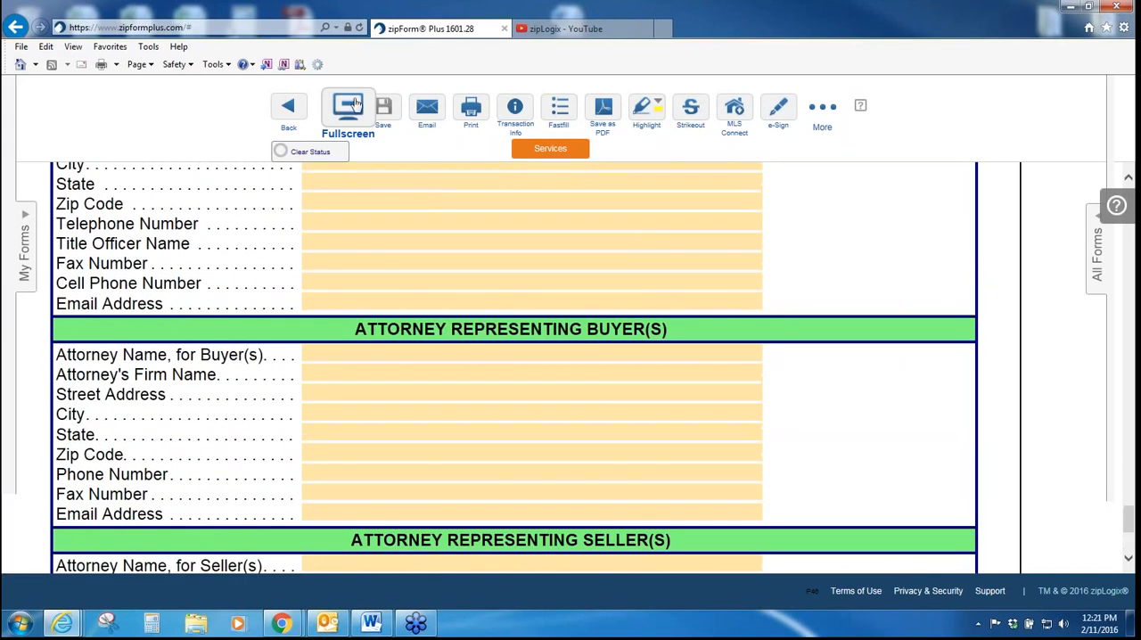
pyautogui.click(354, 104)
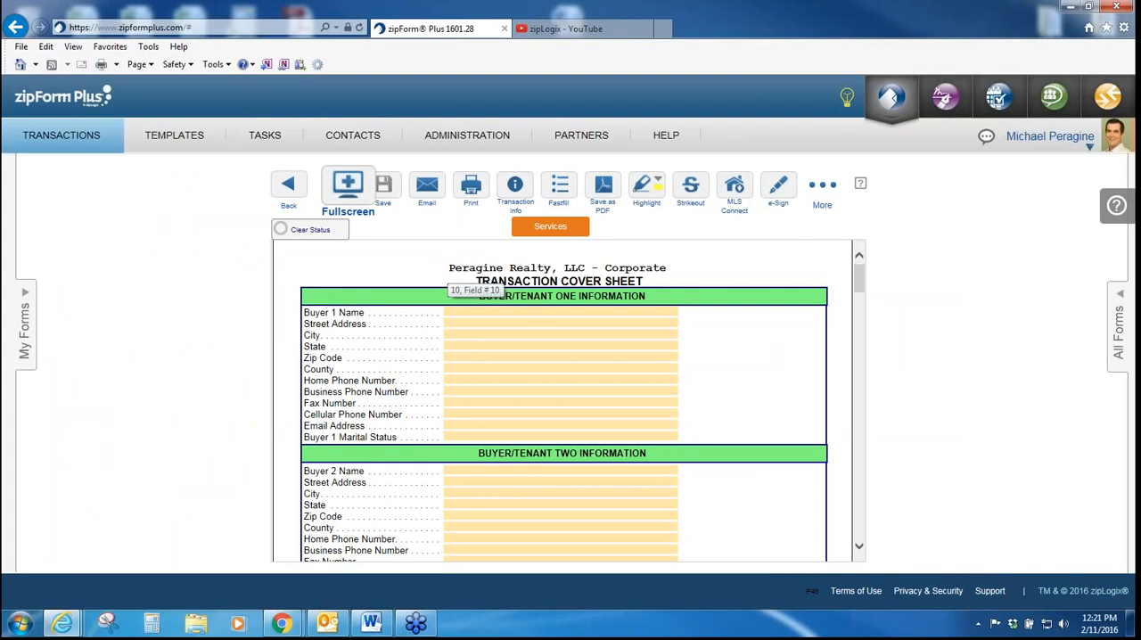
pyautogui.click(288, 187)
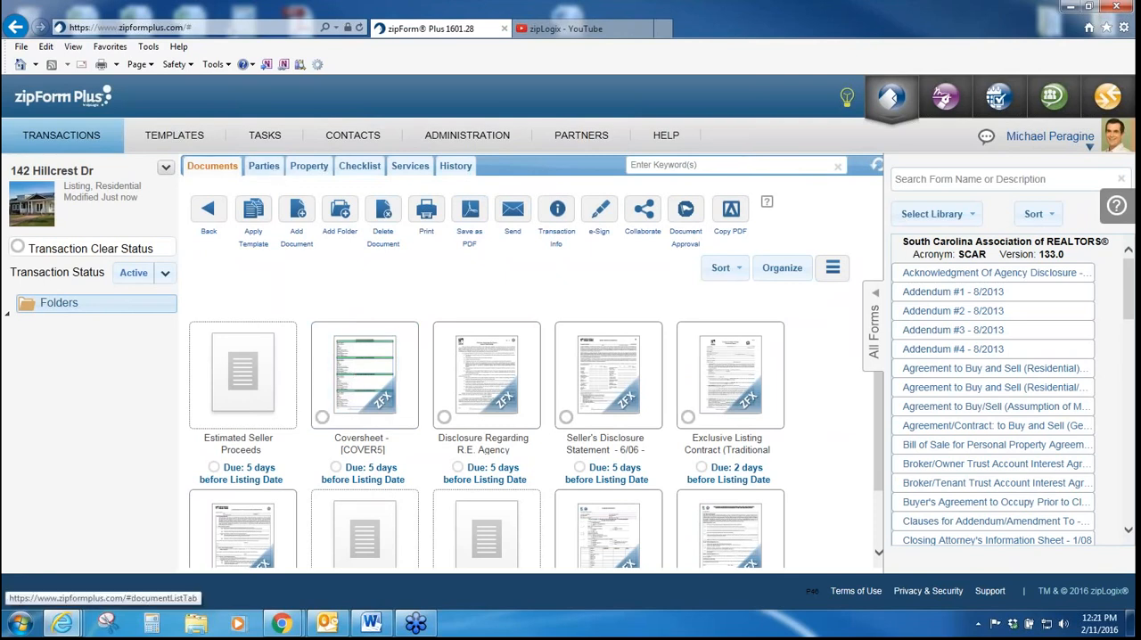
# Step: Add a Buyer One party to the transaction using the third contact in the address book, and save it
pyautogui.click(267, 170)
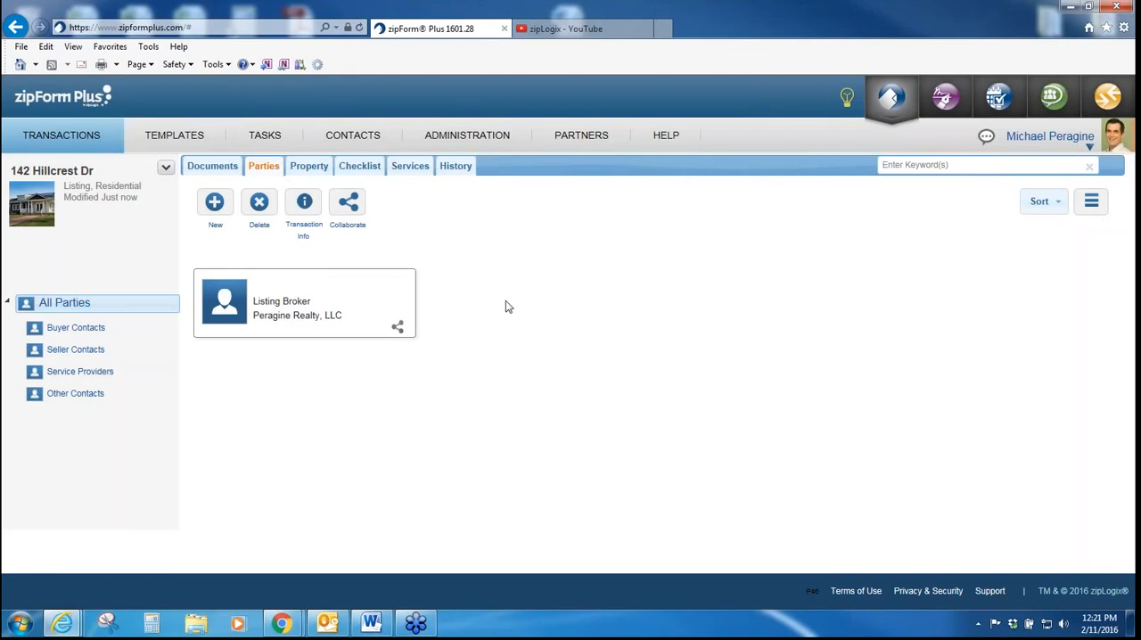
pyautogui.click(215, 203)
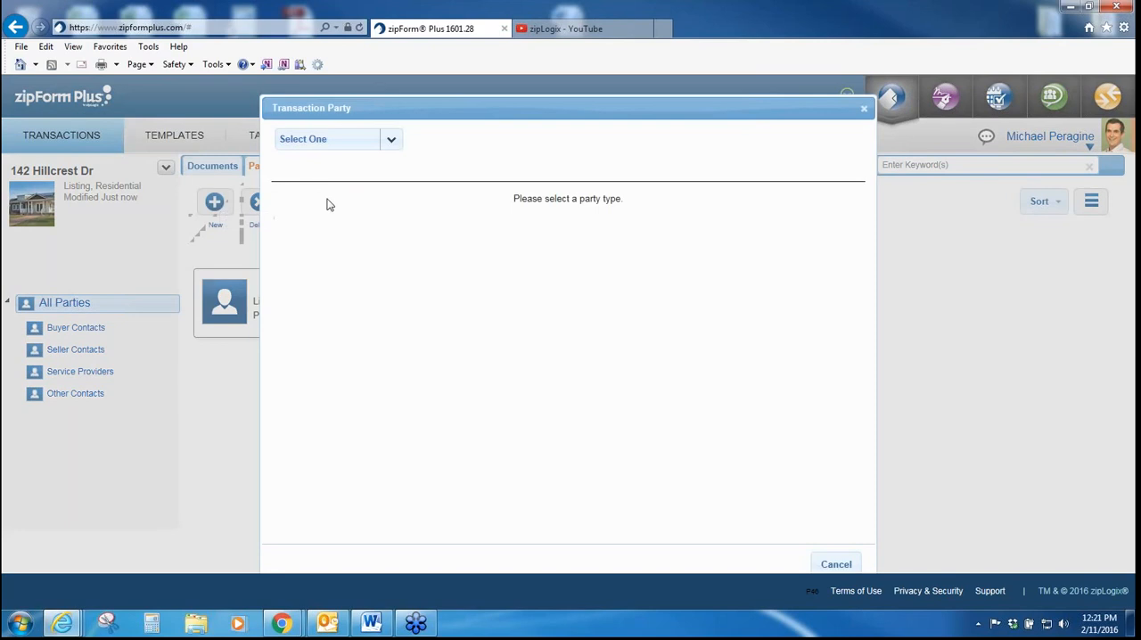
pyautogui.click(392, 140)
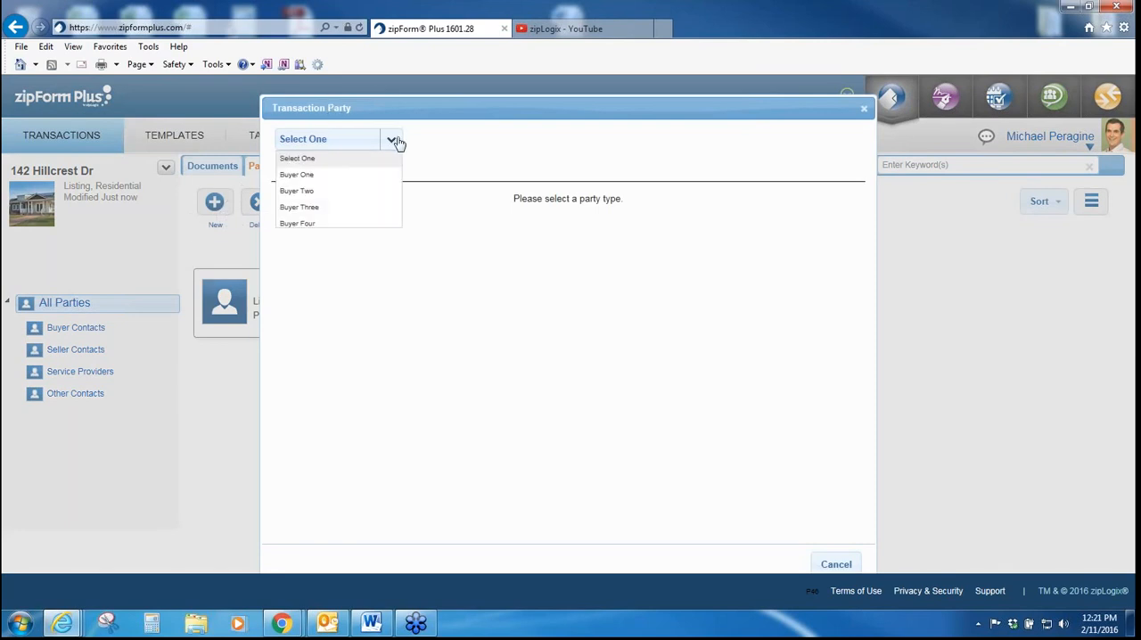
pyautogui.click(338, 175)
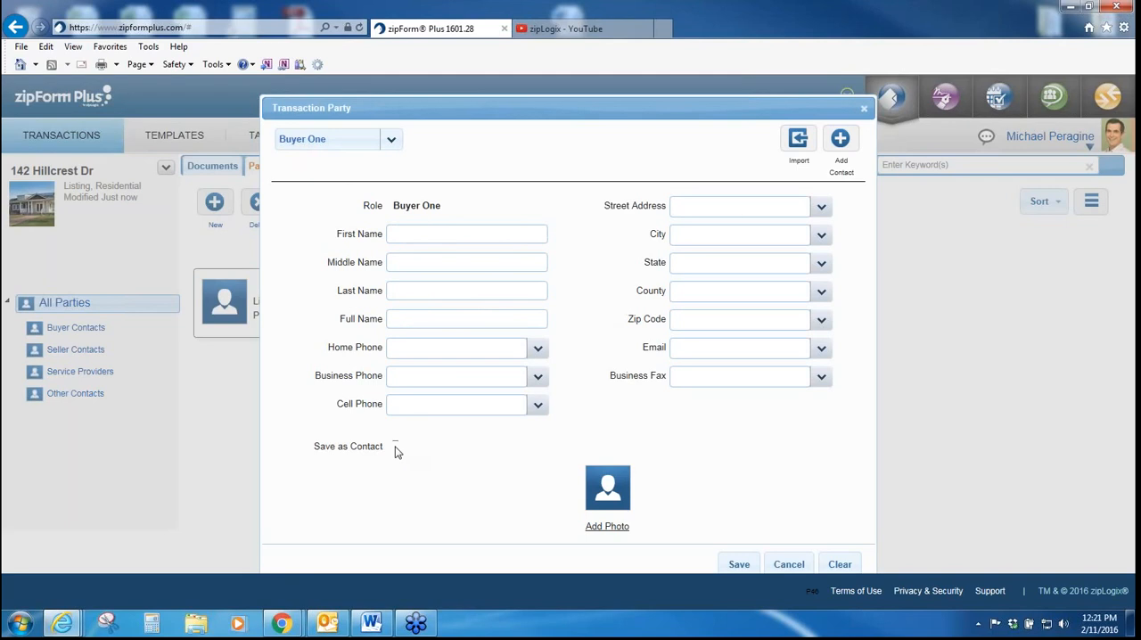
pyautogui.click(845, 144)
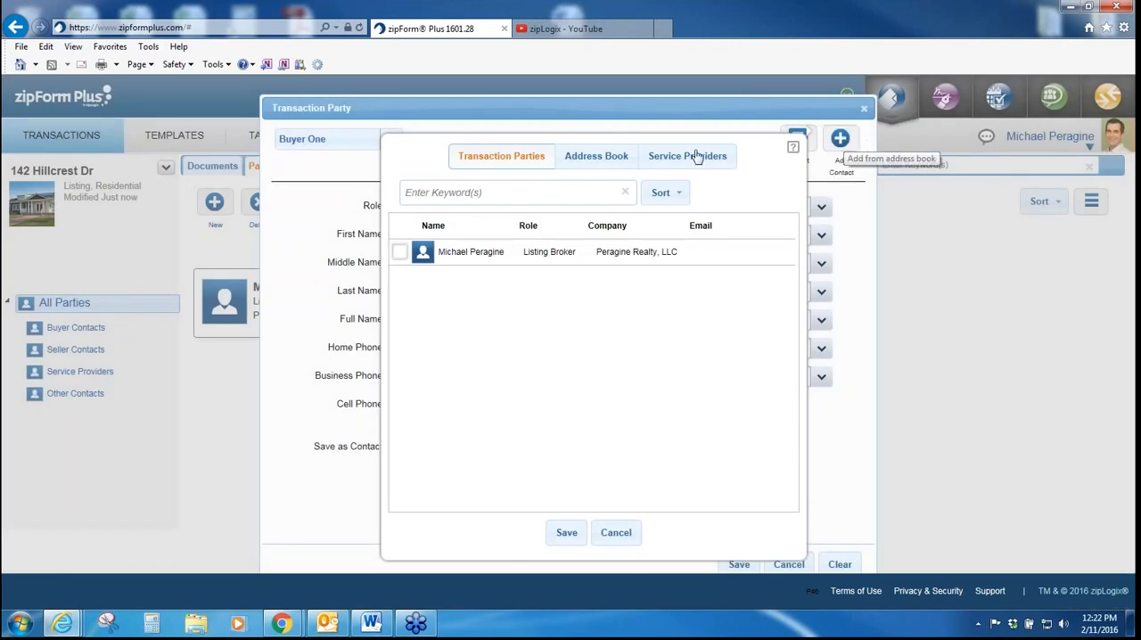
pyautogui.click(600, 158)
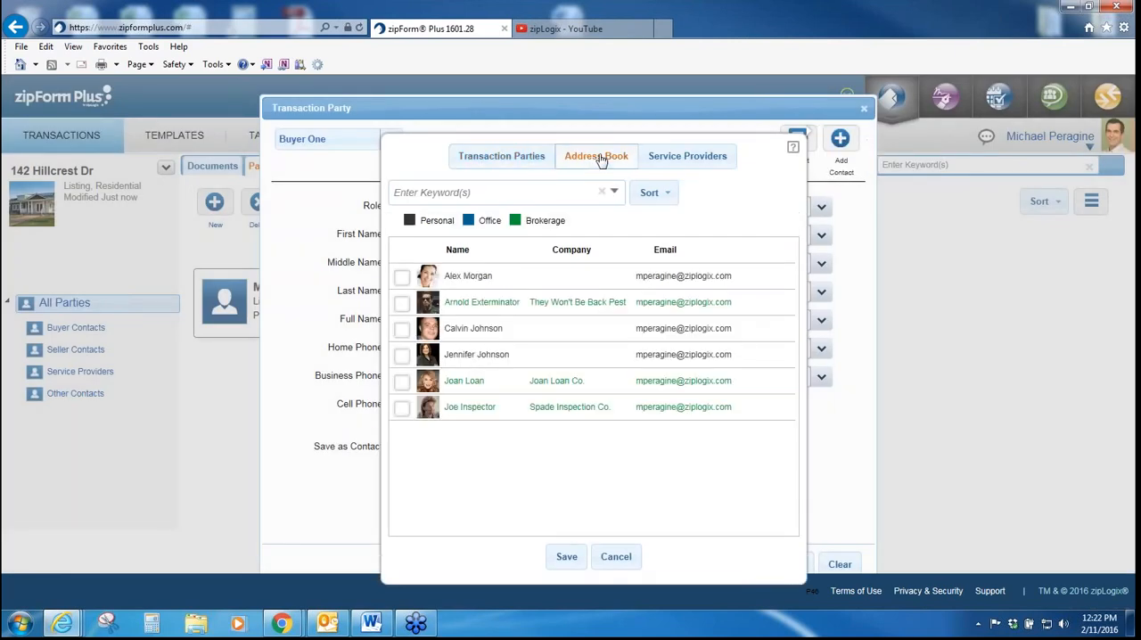
pyautogui.click(401, 331)
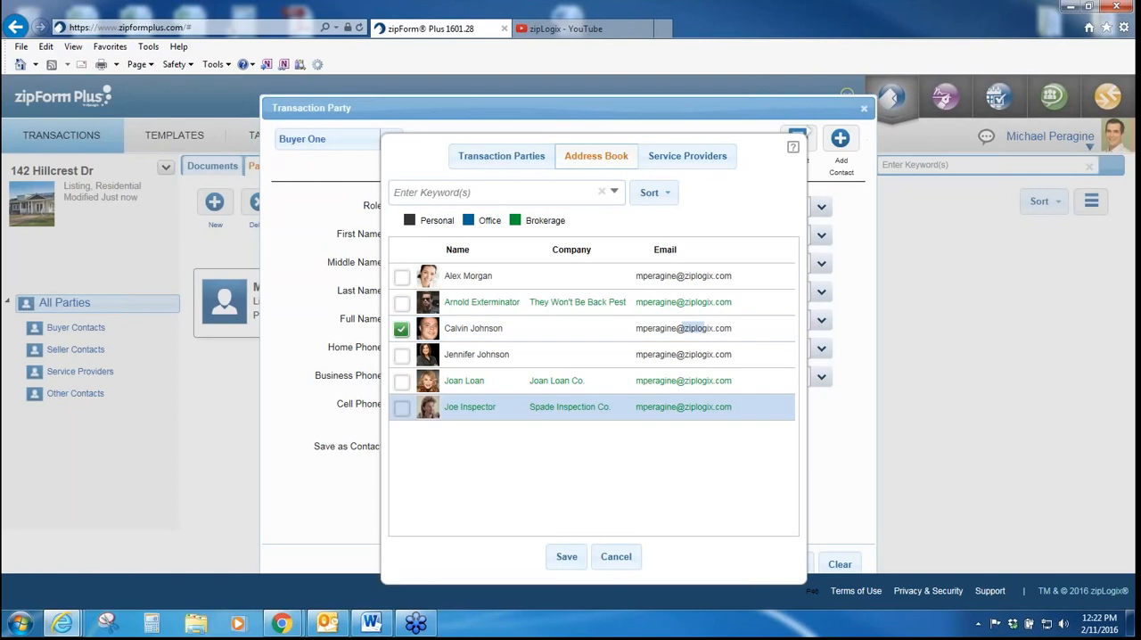
pyautogui.click(566, 558)
pyautogui.click(742, 564)
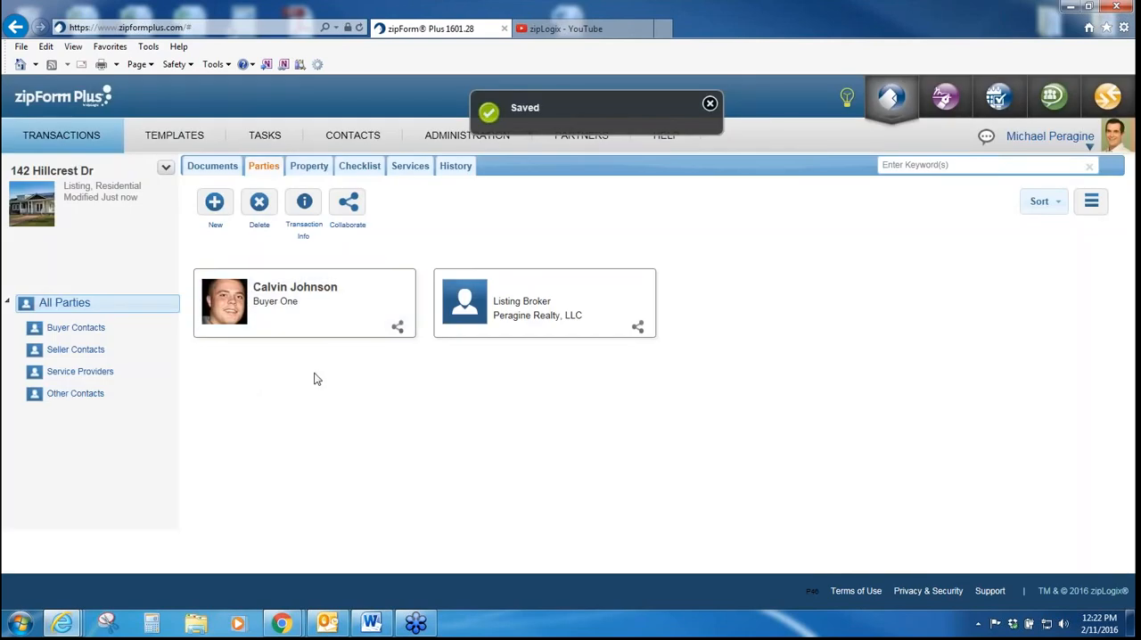
# Step: Add a Buyer Two party to the transaction using the fourth contact in the address book, and save it
pyautogui.click(215, 203)
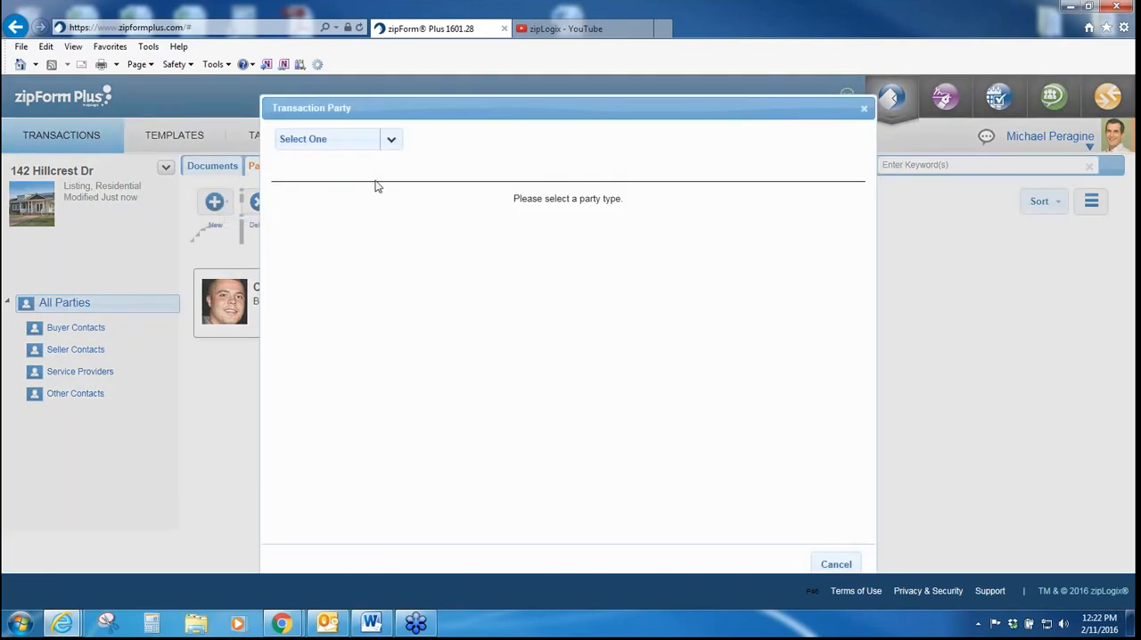
pyautogui.click(391, 139)
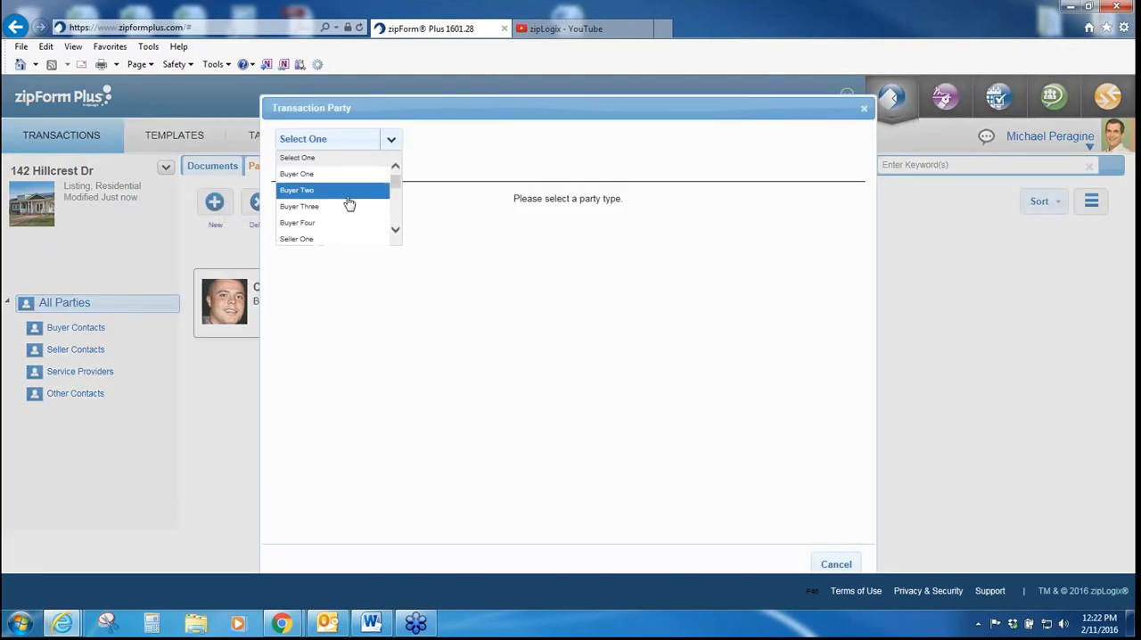
pyautogui.click(348, 205)
pyautogui.click(840, 145)
pyautogui.click(588, 159)
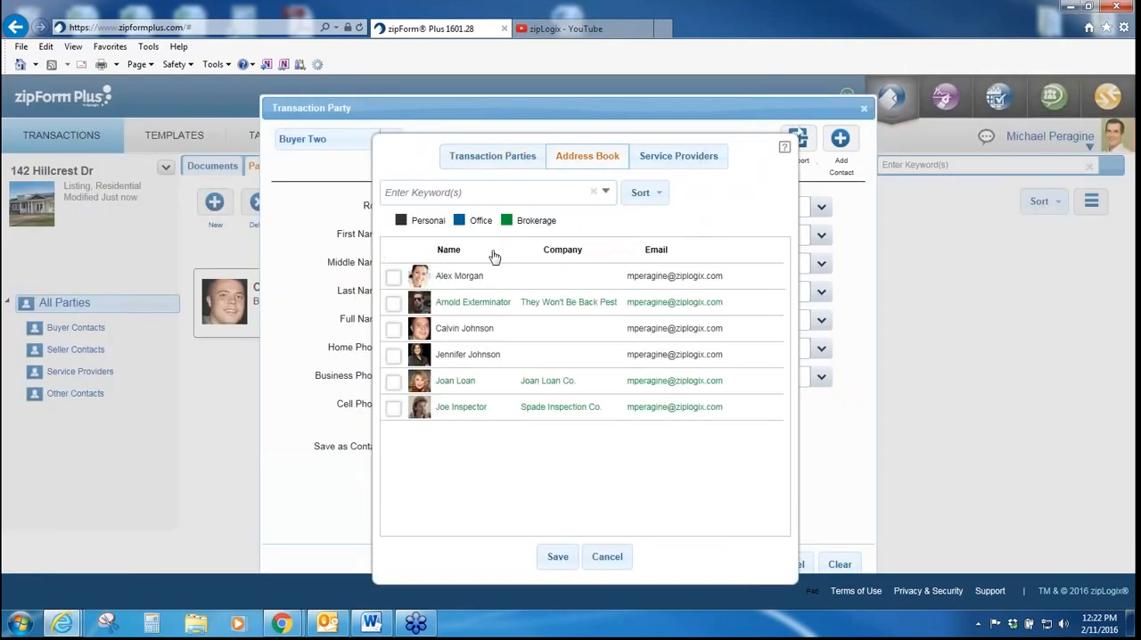
pyautogui.click(480, 358)
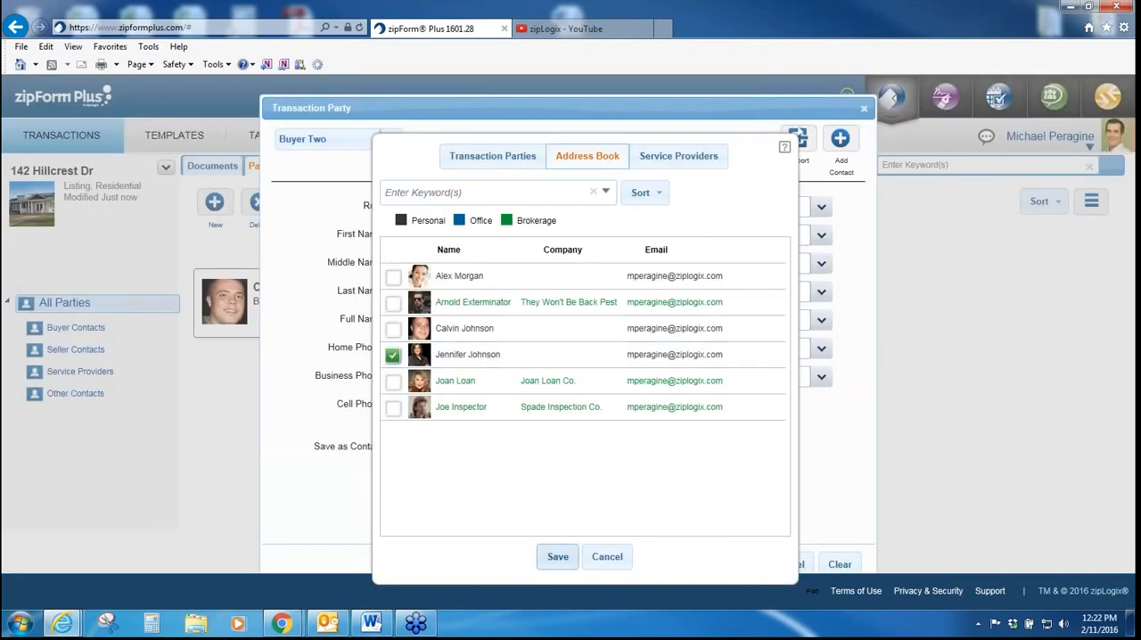
pyautogui.click(558, 559)
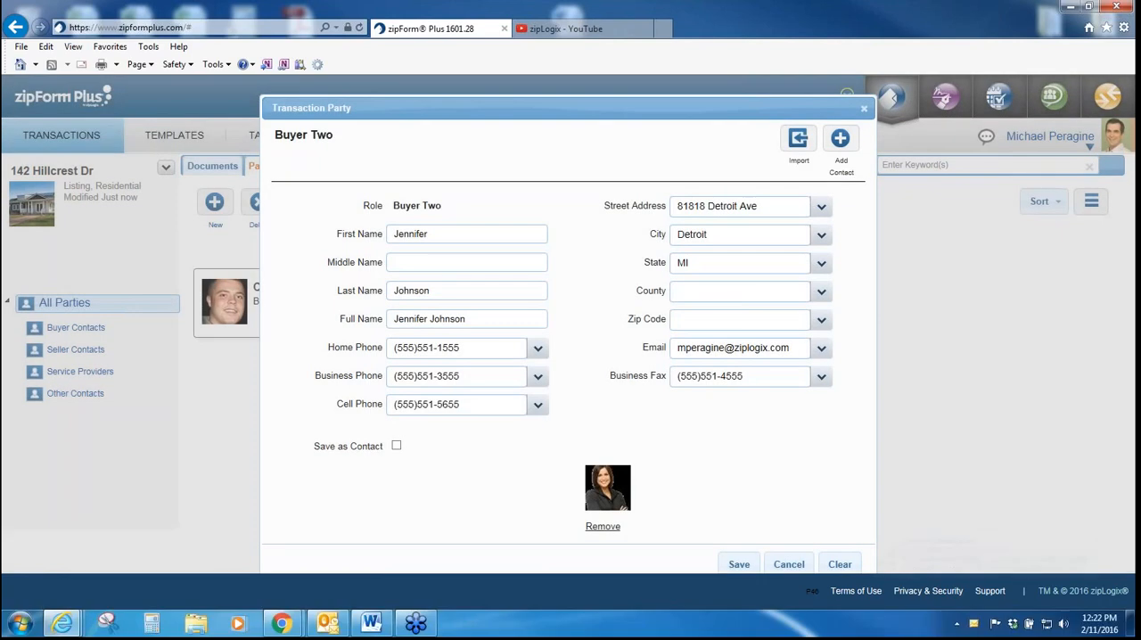
pyautogui.click(742, 564)
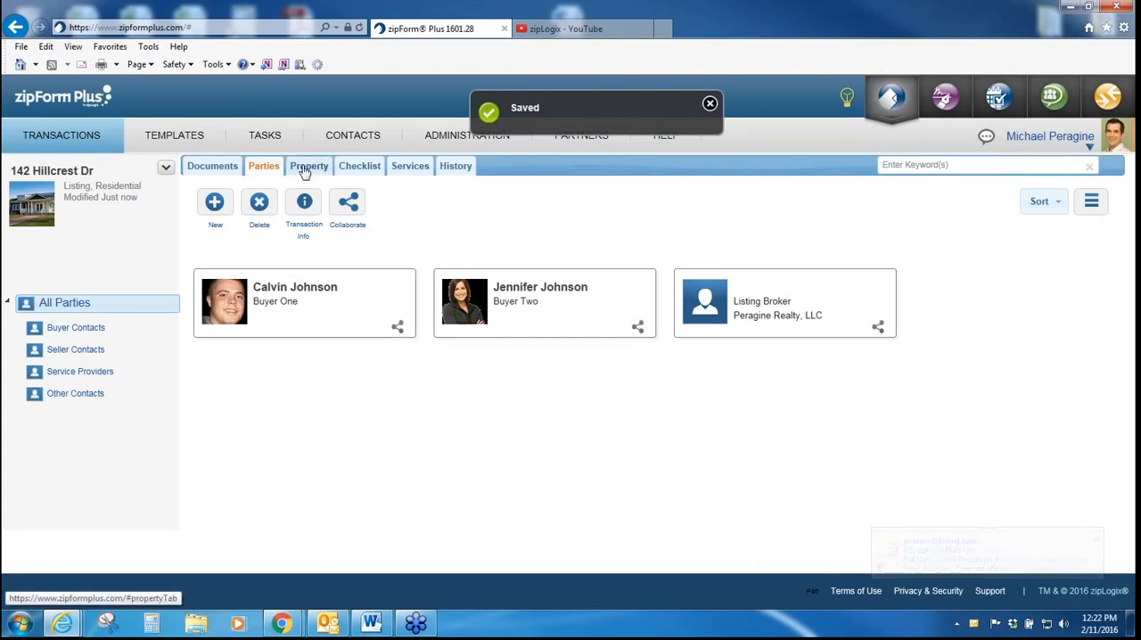
# Step: From the transaction's property details, look up residential MLS listing FB8251520 in the MRIS system
pyautogui.click(305, 171)
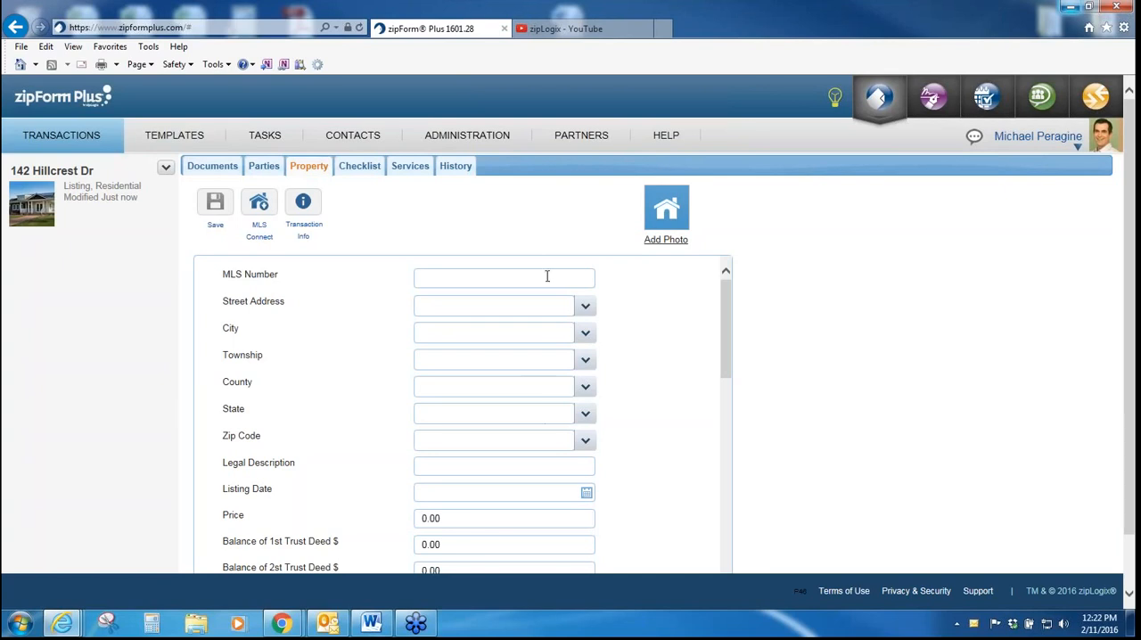
pyautogui.moveTo(730, 312); pyautogui.dragTo(749, 277)
pyautogui.click(258, 203)
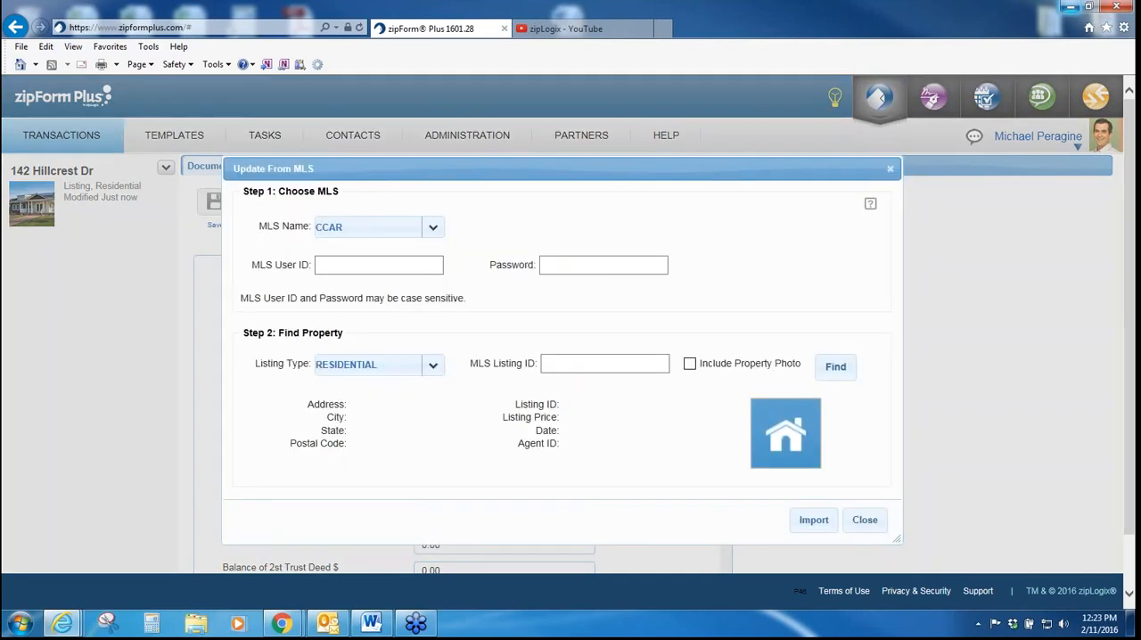
pyautogui.click(433, 232)
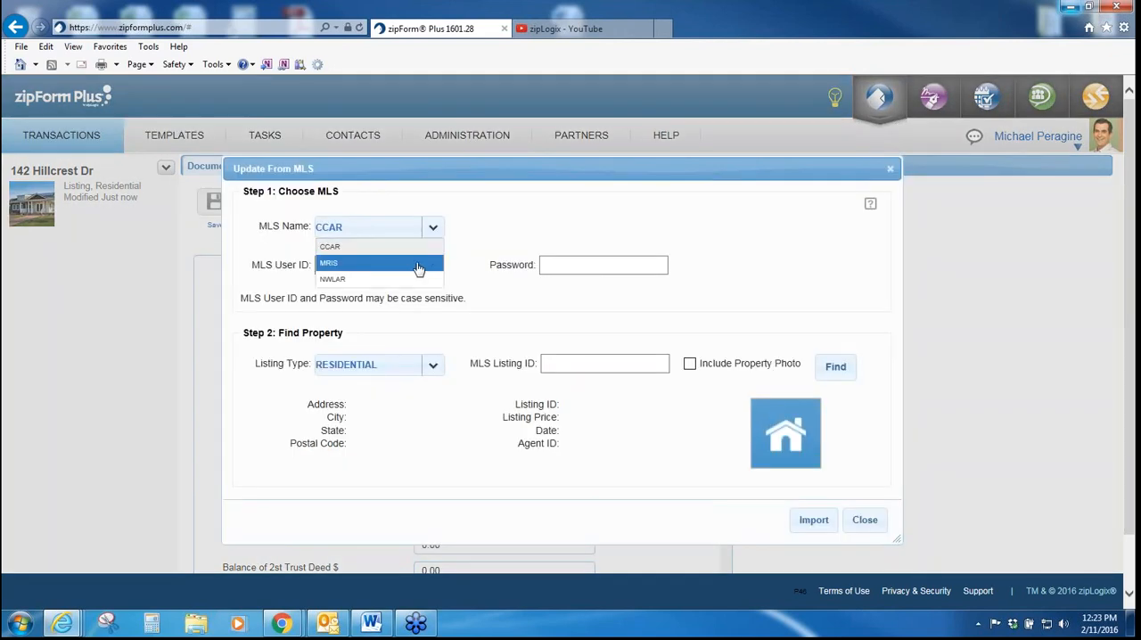
pyautogui.click(400, 266)
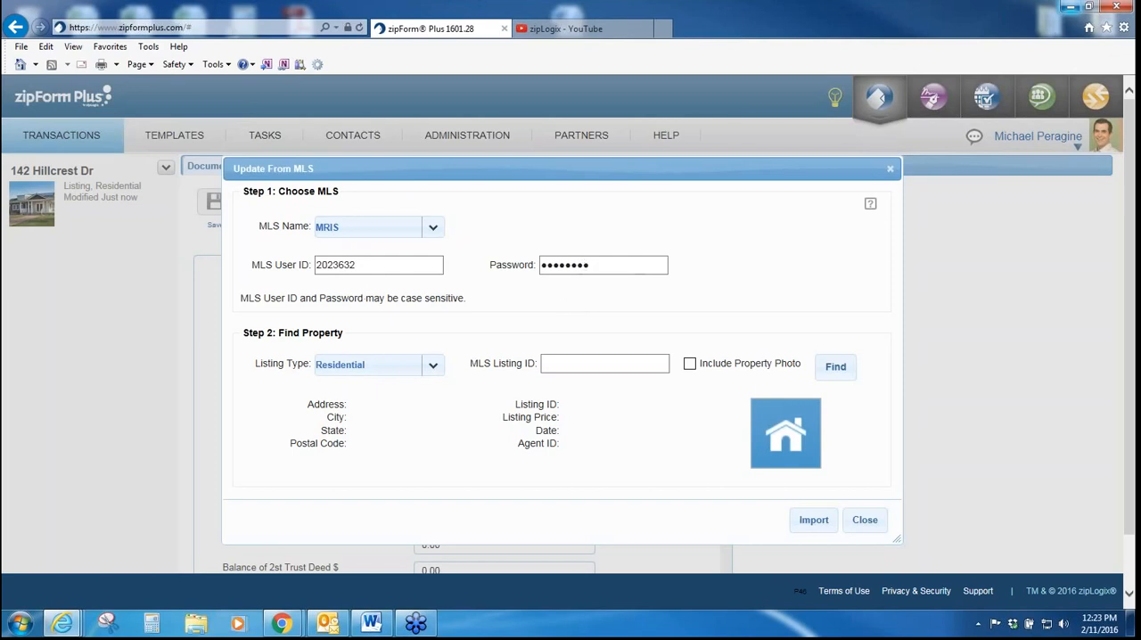
pyautogui.click(588, 362)
pyautogui.write('FB8251530')
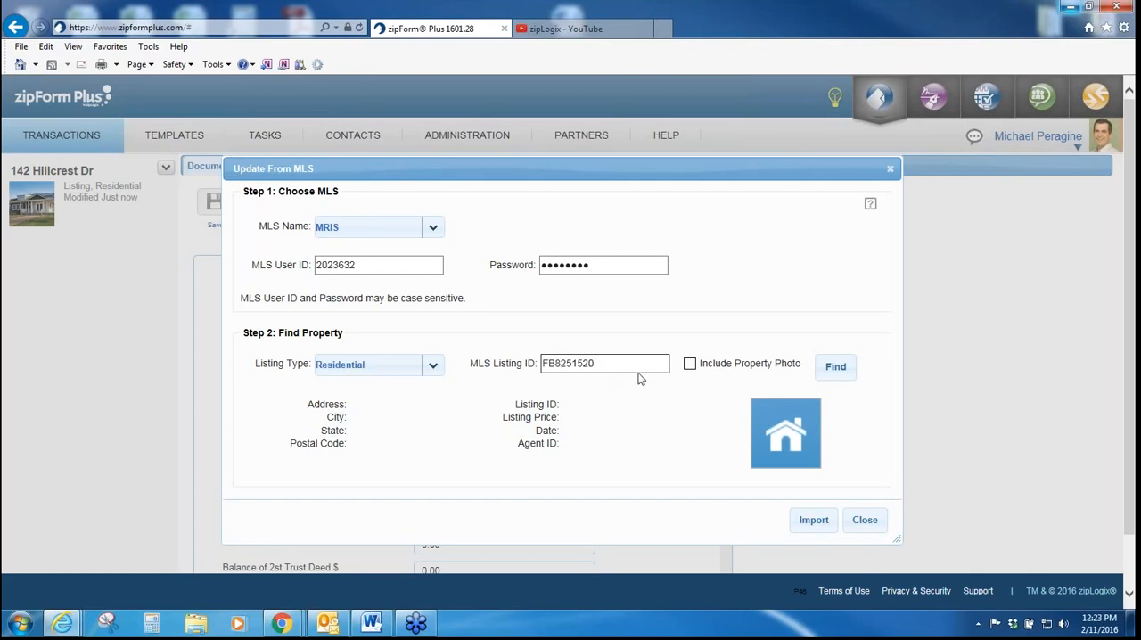
pyautogui.click(838, 367)
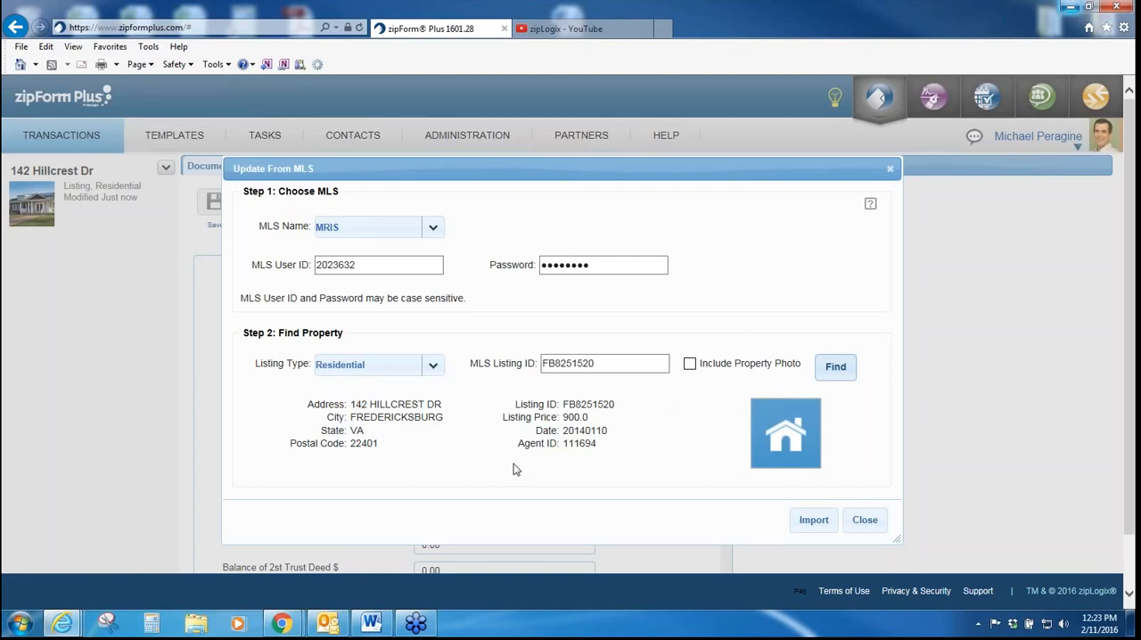
# Step: Import the found MLS listing, replacing existing data, and save the property details
pyautogui.click(805, 523)
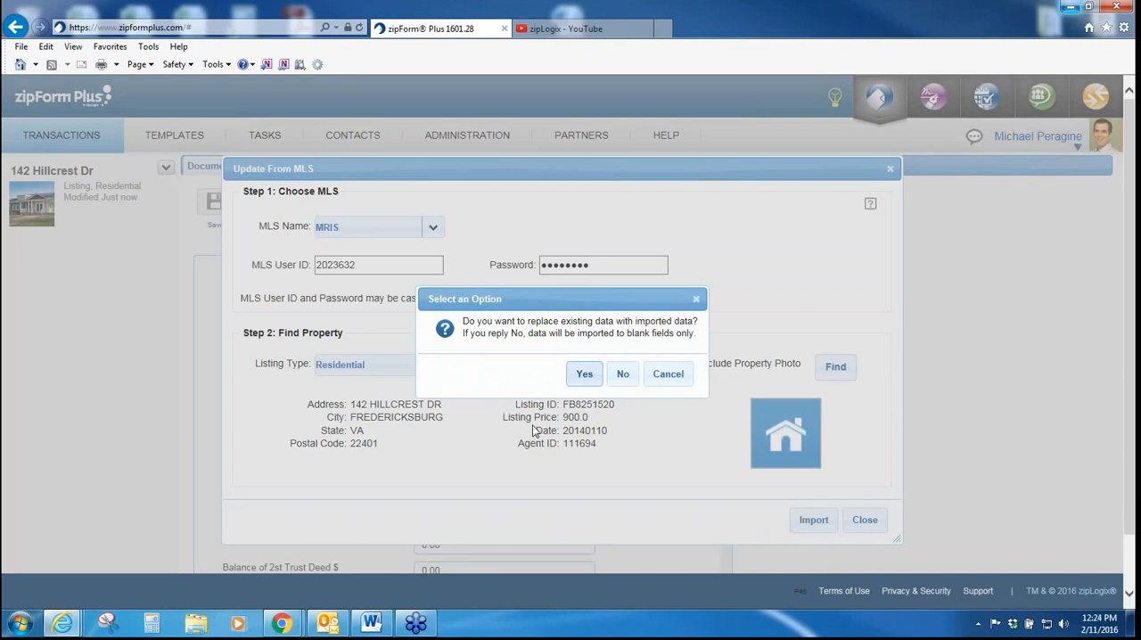
pyautogui.click(585, 375)
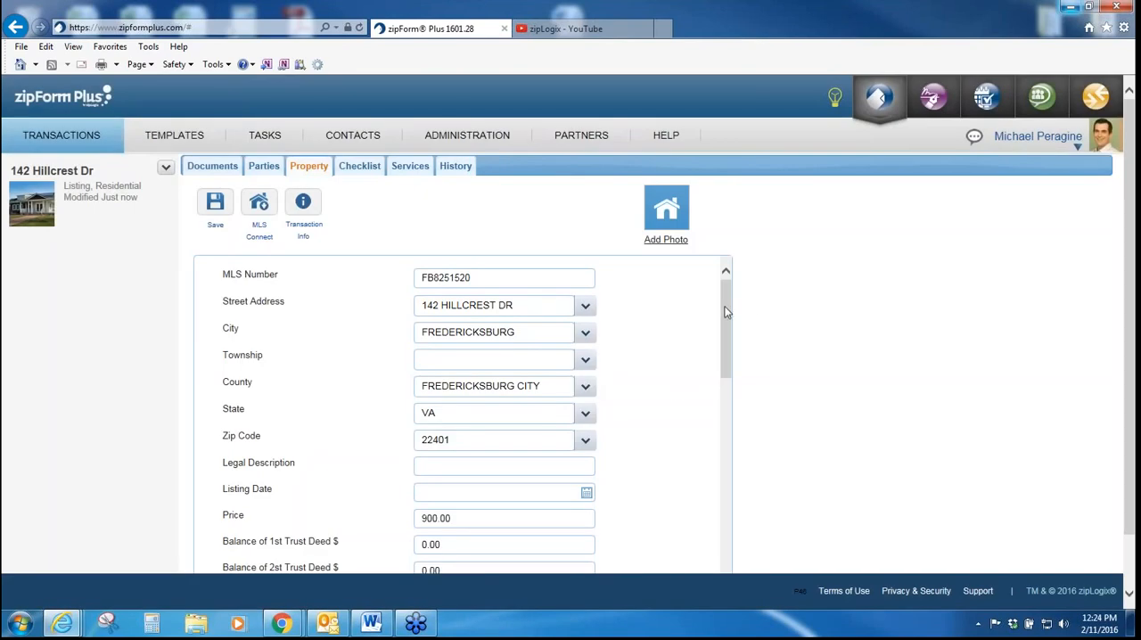
pyautogui.moveTo(727, 311)
pyautogui.mouseDown()
pyautogui.moveTo(739, 479)
pyautogui.moveTo(724, 326)
pyautogui.moveTo(746, 309)
pyautogui.mouseUp()
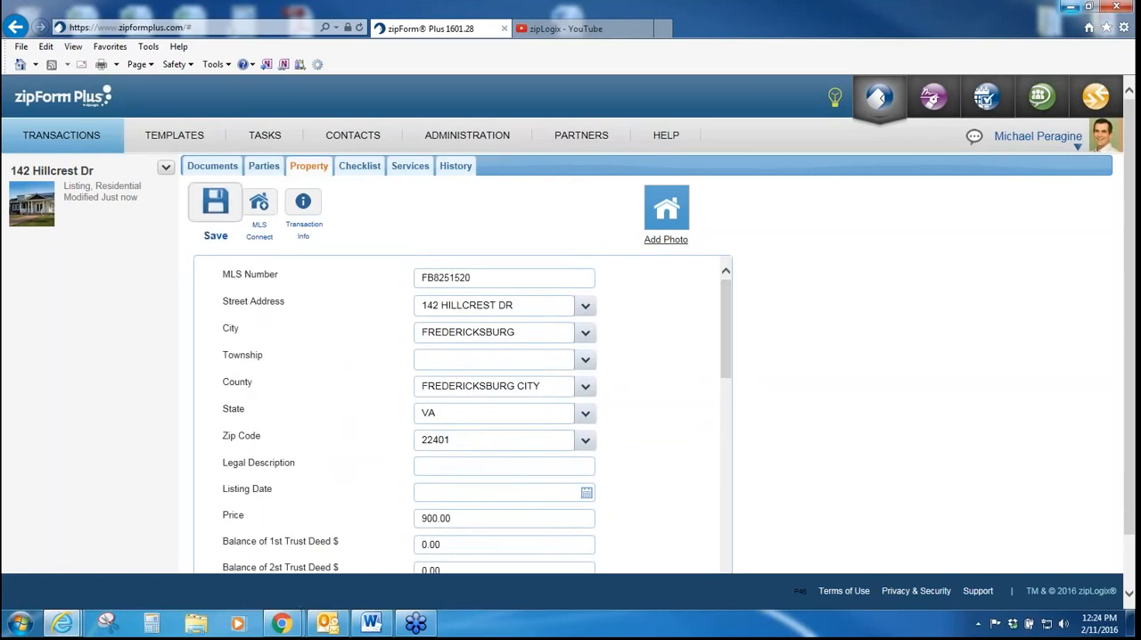
pyautogui.click(213, 208)
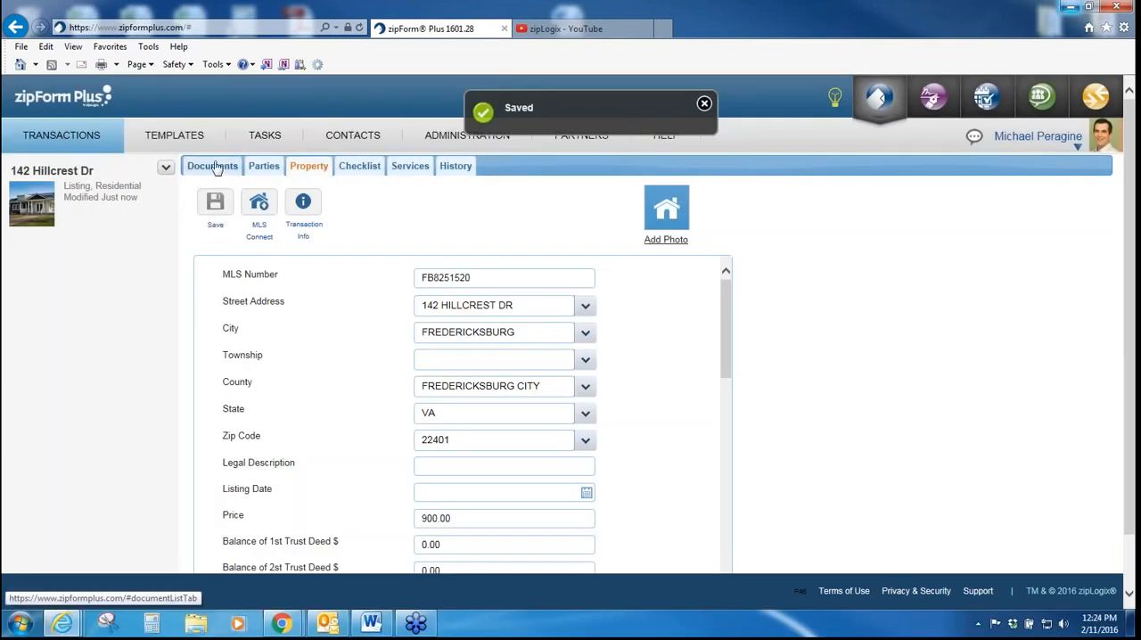
# Step: Reopen the Coversheet form and review the buyer, listing broker and property information filled into it
pyautogui.click(214, 167)
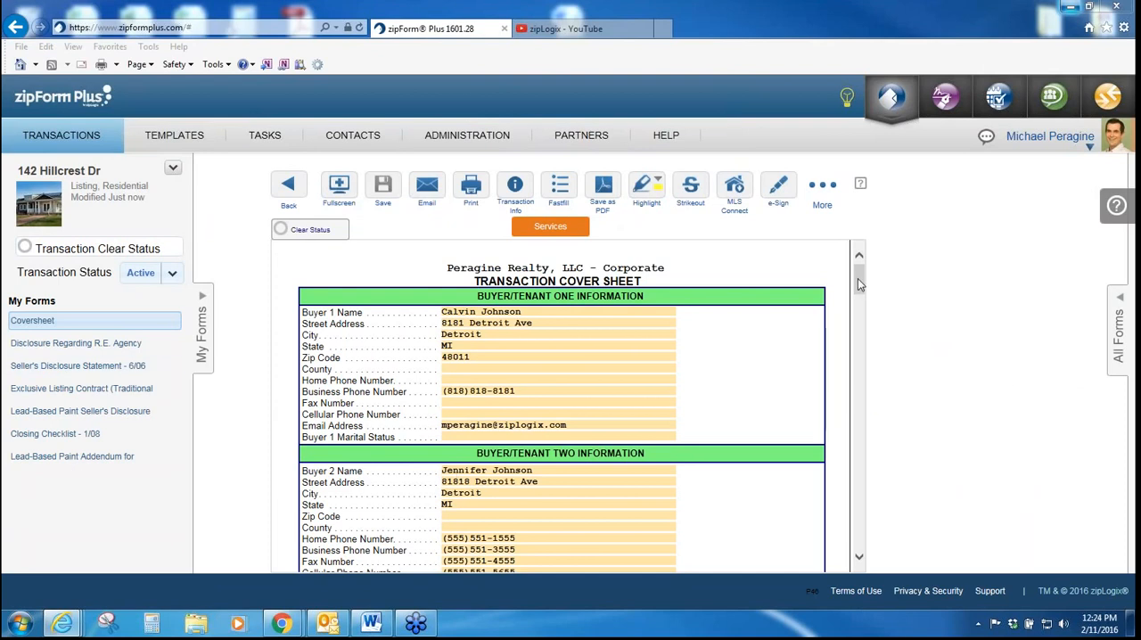
pyautogui.moveTo(858, 283); pyautogui.dragTo(841, 396)
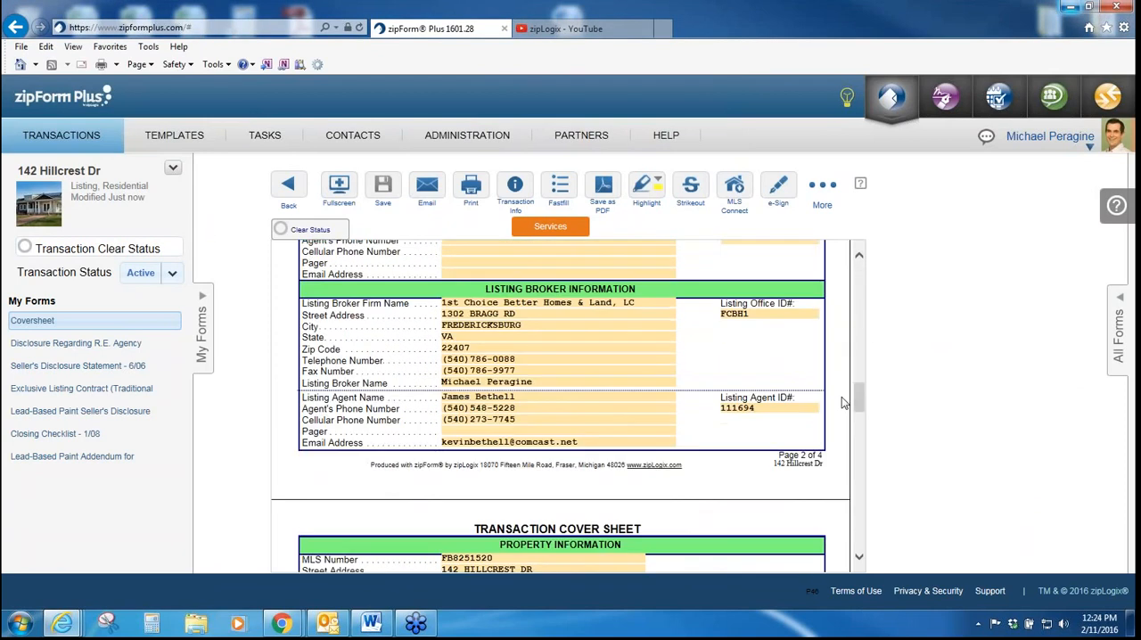
pyautogui.scroll(-3, 704, 355)
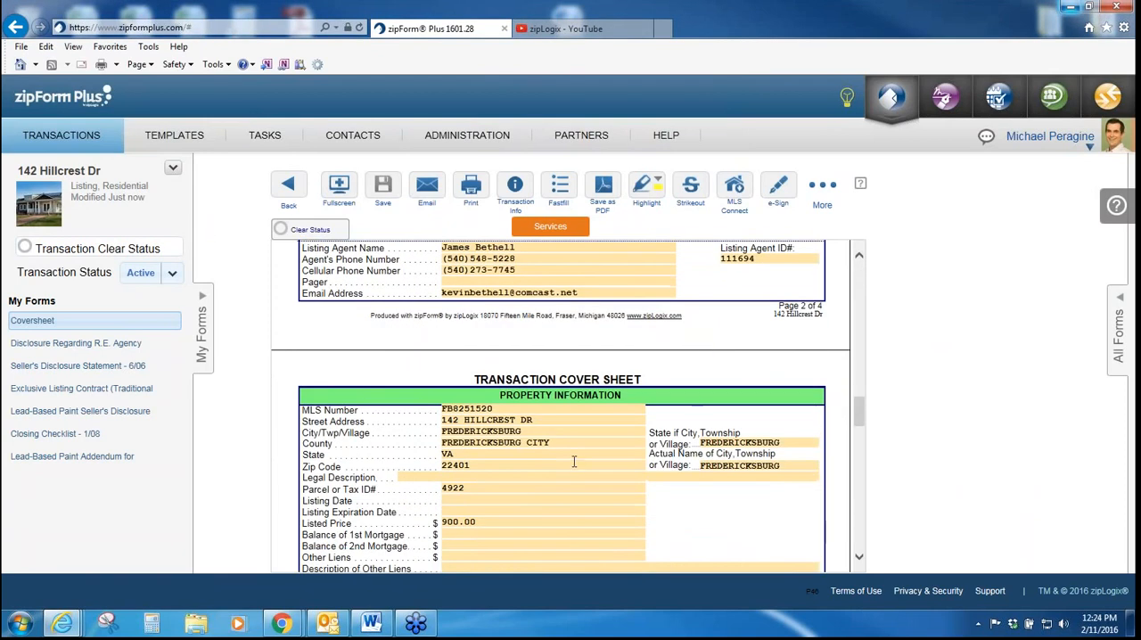
pyautogui.scroll(-4, 576, 461)
pyautogui.scroll(-6, 571, 461)
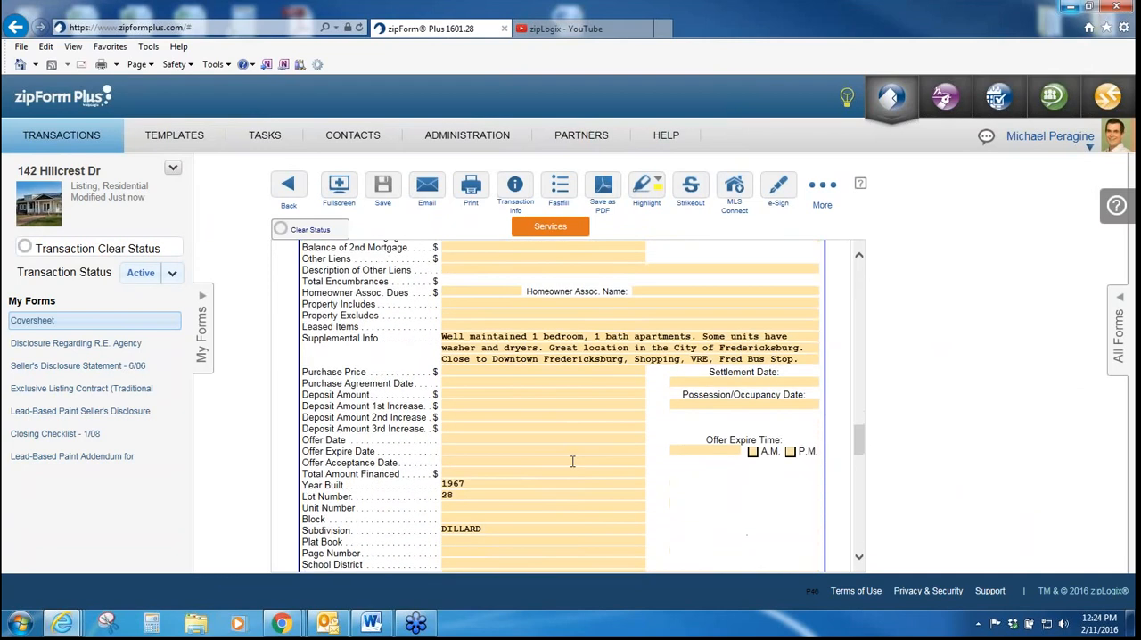
# Step: Look back through the Coversheet's property, listing broker and Buyer Two sections, and view the list of all available forms
pyautogui.scroll(15, 572, 461)
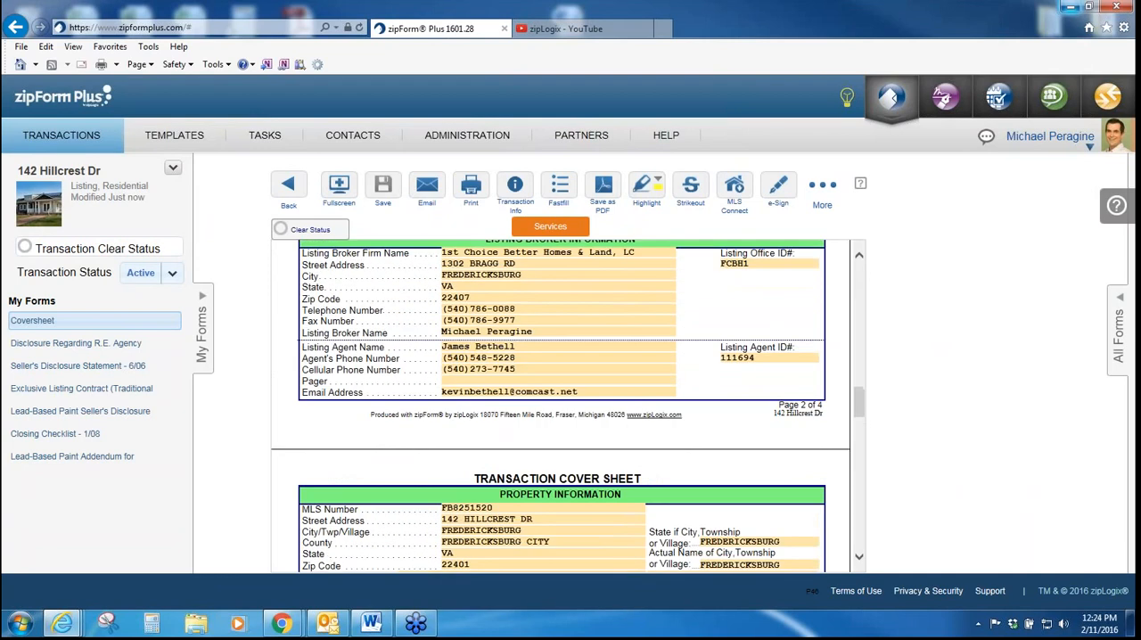
pyautogui.scroll(15, 571, 461)
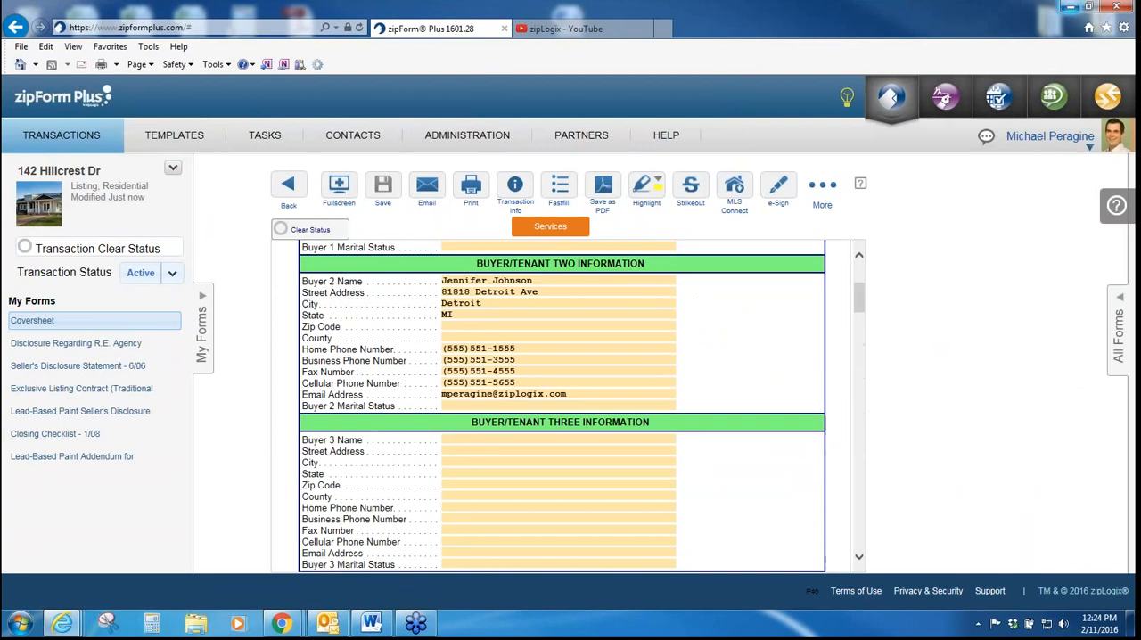
pyautogui.click(1116, 357)
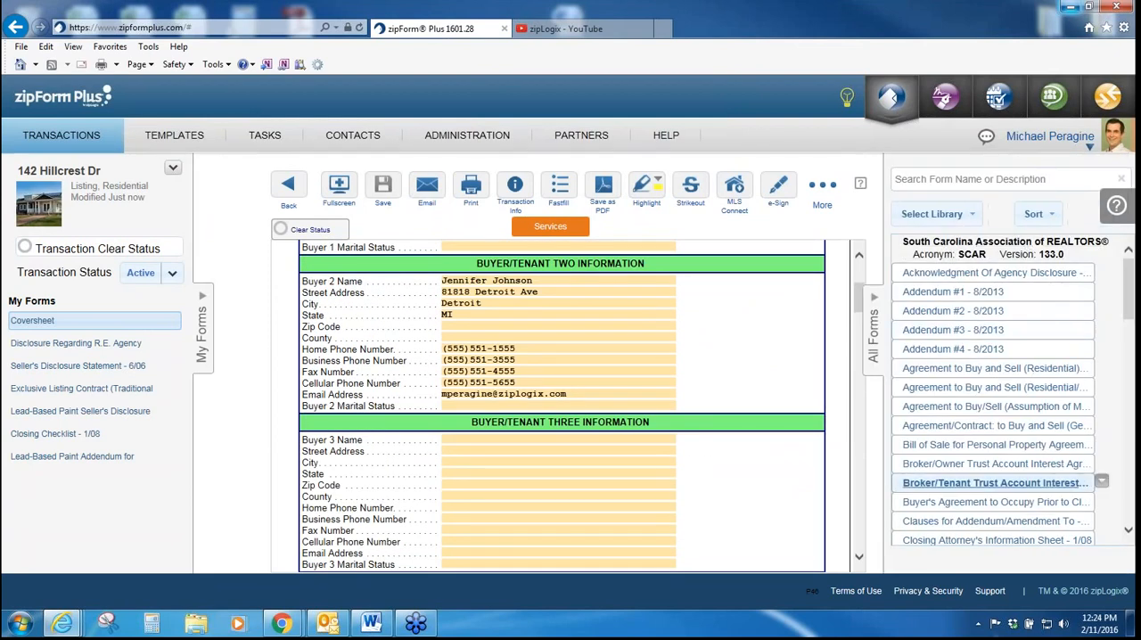
pyautogui.click(878, 350)
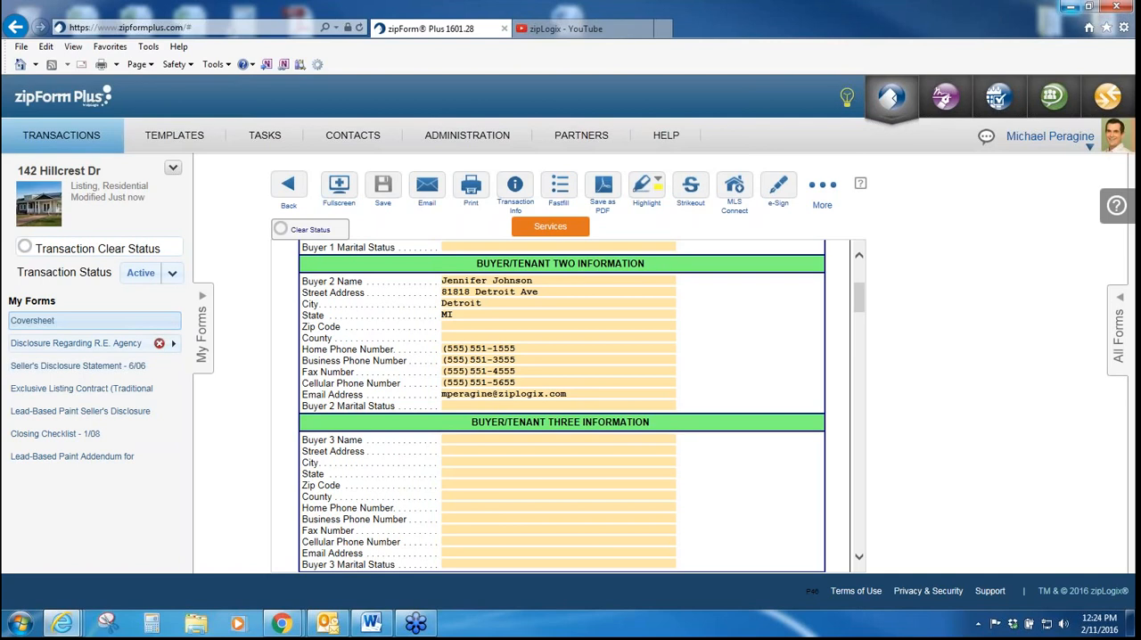
# Step: Browse the disclosure forms, open the Exclusive Listing Contract, and inspect its Contract Date and Seller's Home Address entry options
pyautogui.click(81, 344)
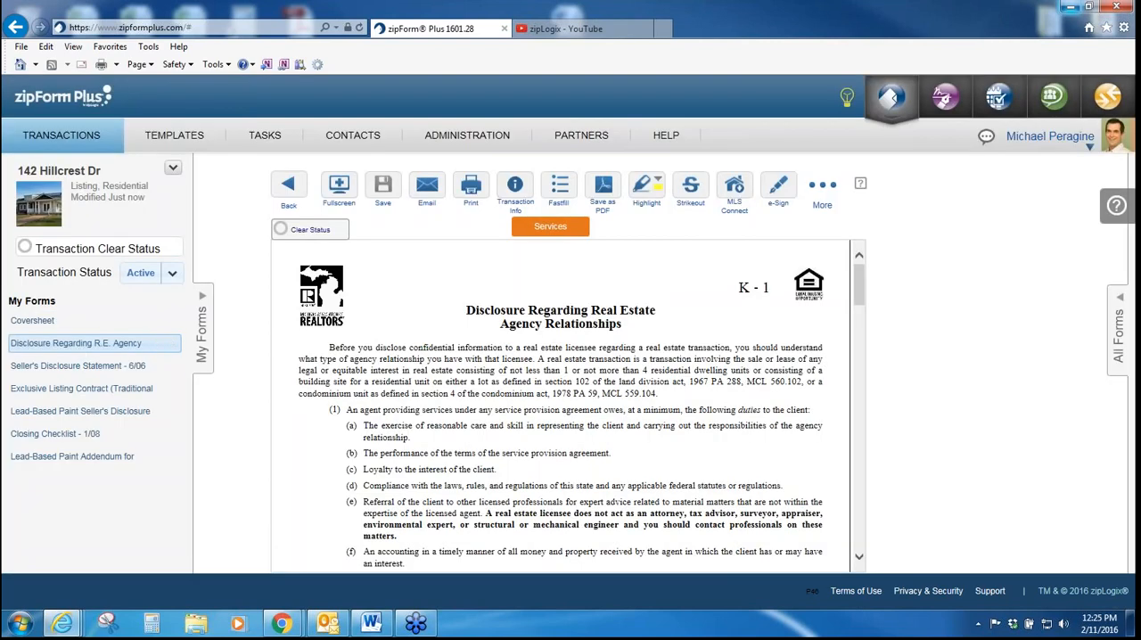
pyautogui.click(79, 366)
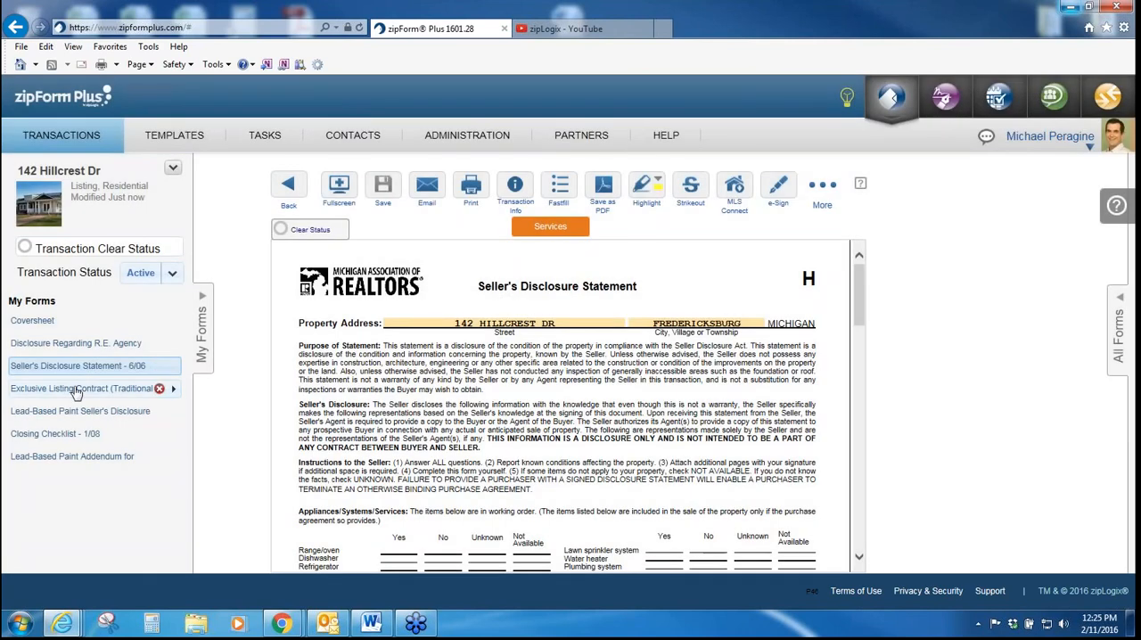
pyautogui.click(77, 392)
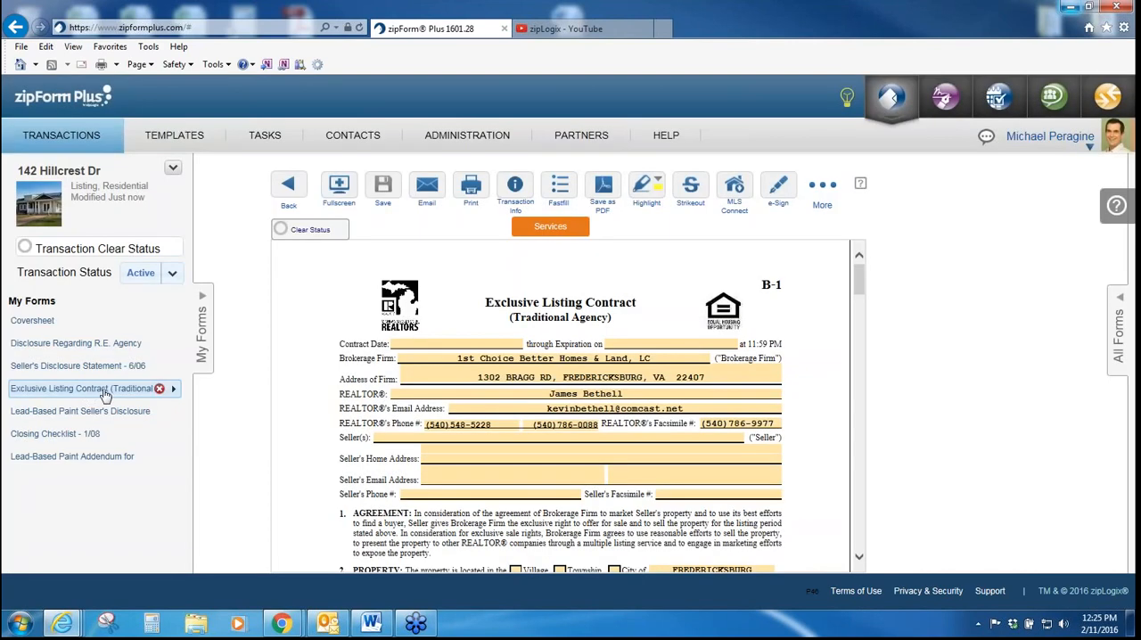
pyautogui.click(454, 343)
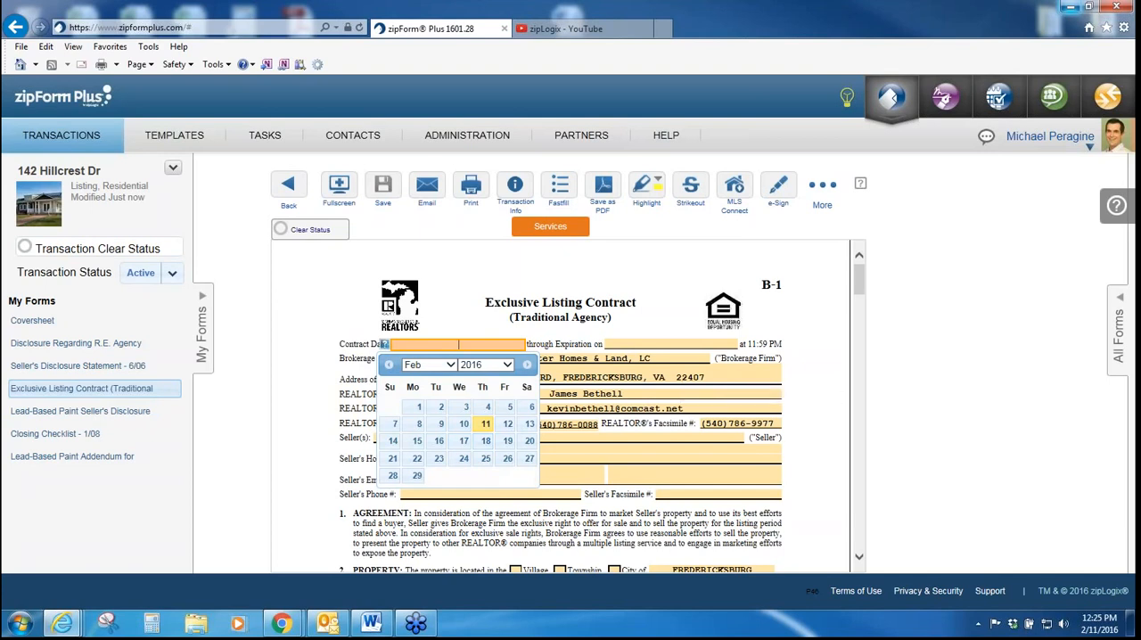
pyautogui.click(665, 453)
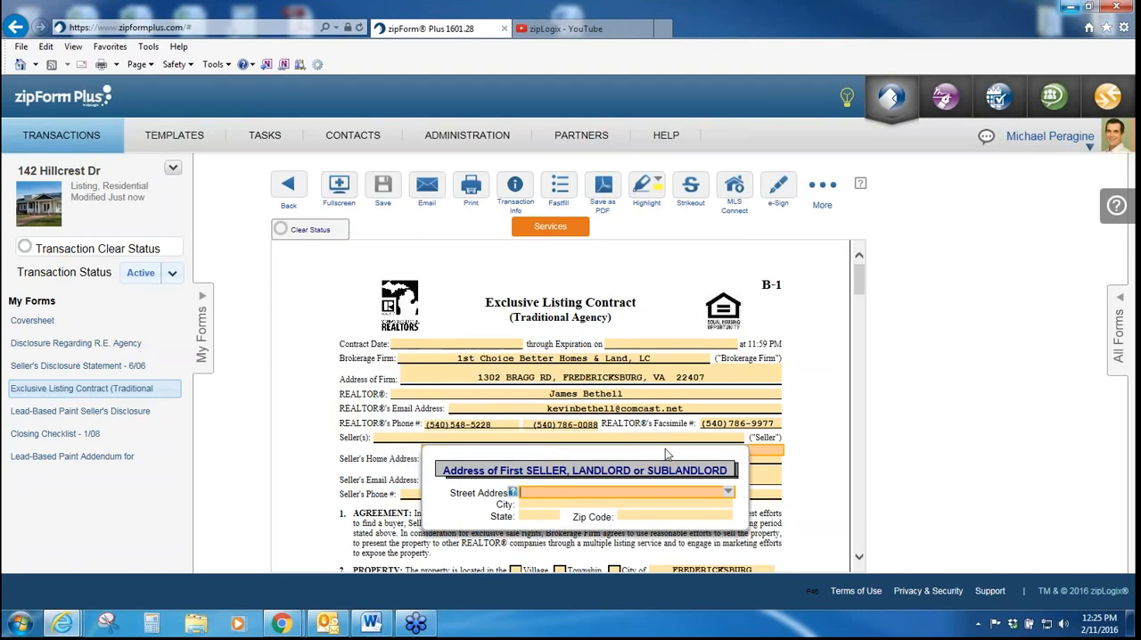
pyautogui.click(906, 326)
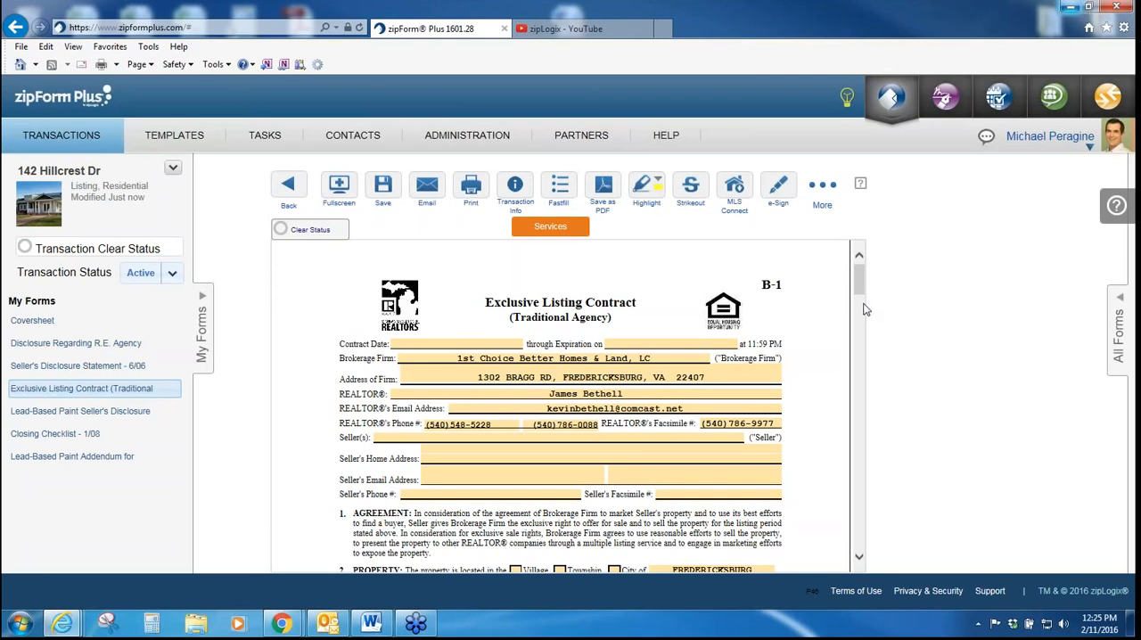
# Step: View the Exclusive Listing Contract in full screen, return to the normal view and save the form
pyautogui.click(332, 185)
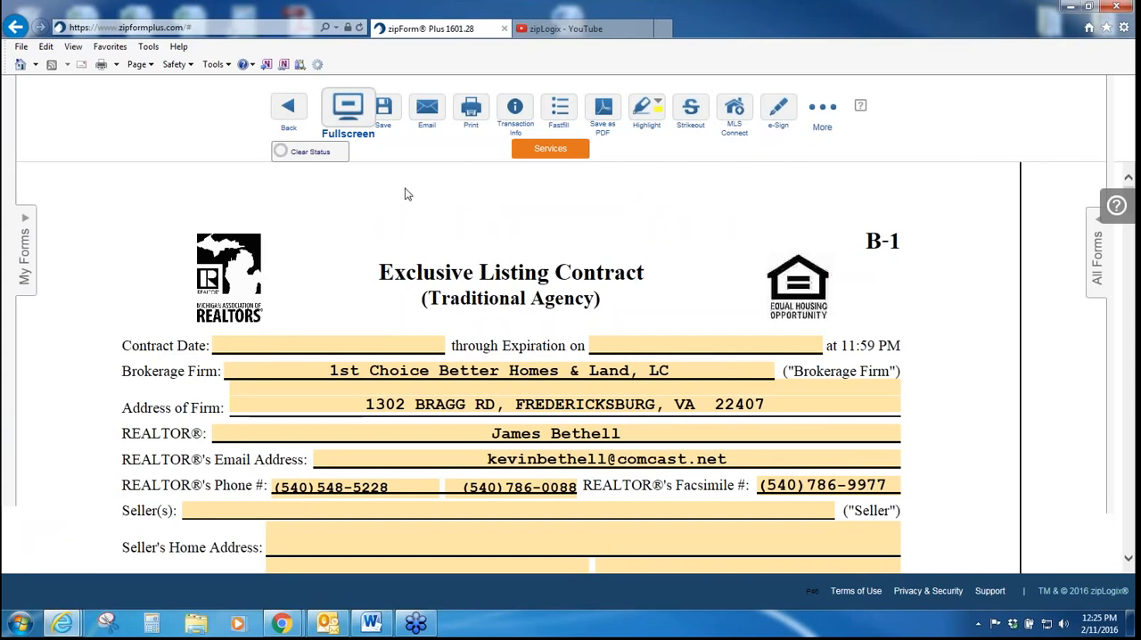
pyautogui.click(349, 108)
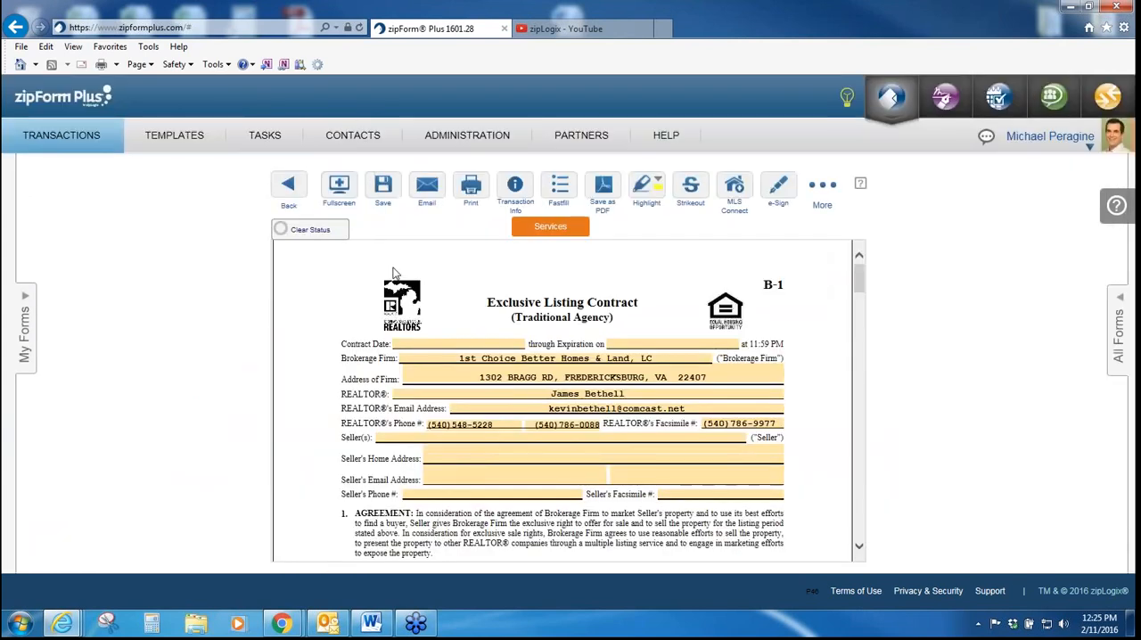
pyautogui.click(384, 187)
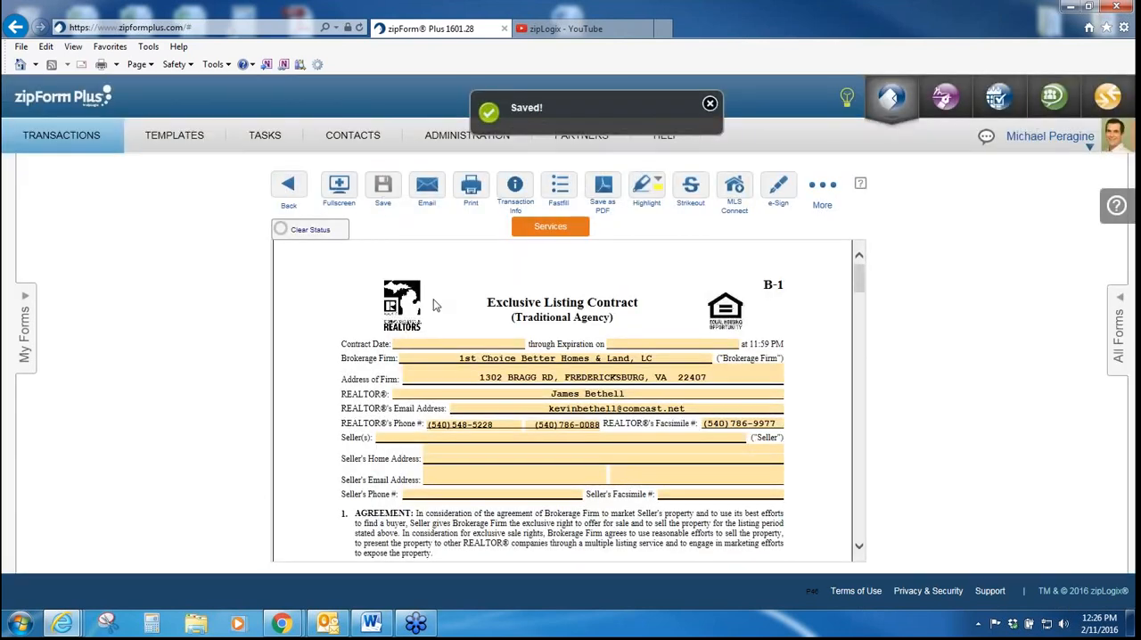
# Step: View the transaction information from the contract, including the Escrow Company details, and return to the contract
pyautogui.moveTo(479, 193)
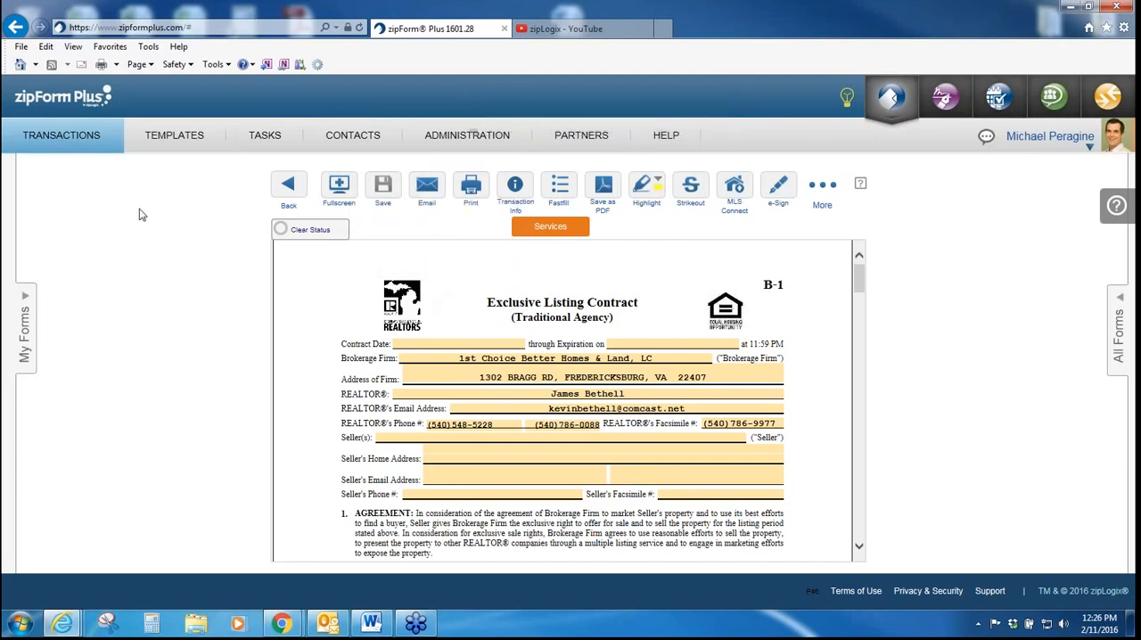
pyautogui.moveTo(428, 189)
pyautogui.click(534, 182)
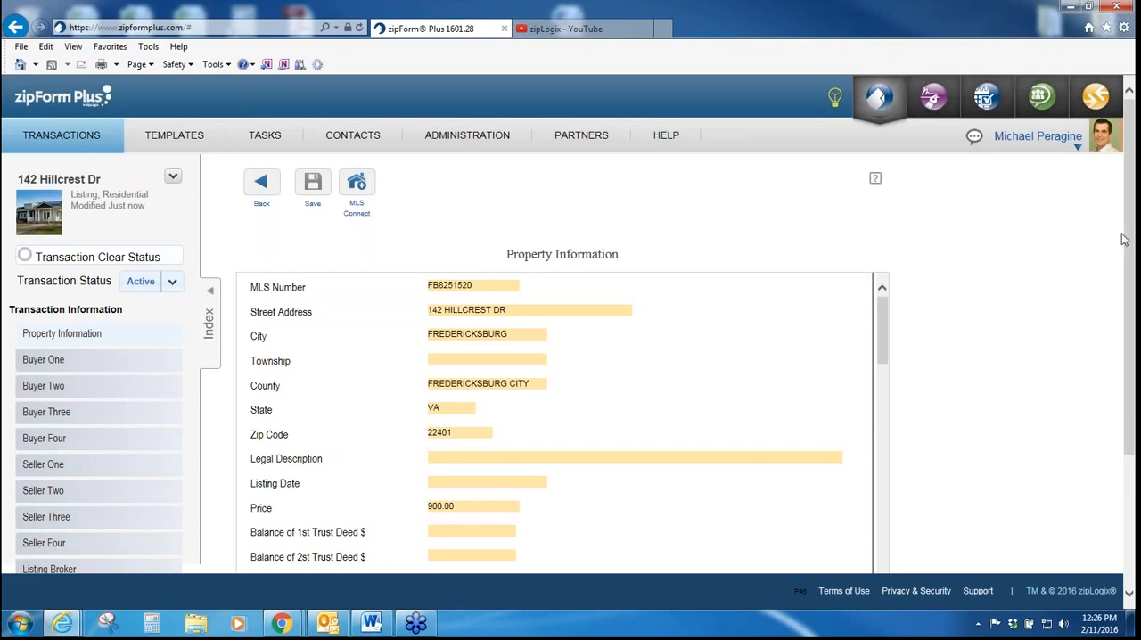
pyautogui.moveTo(1131, 237); pyautogui.dragTo(1132, 291)
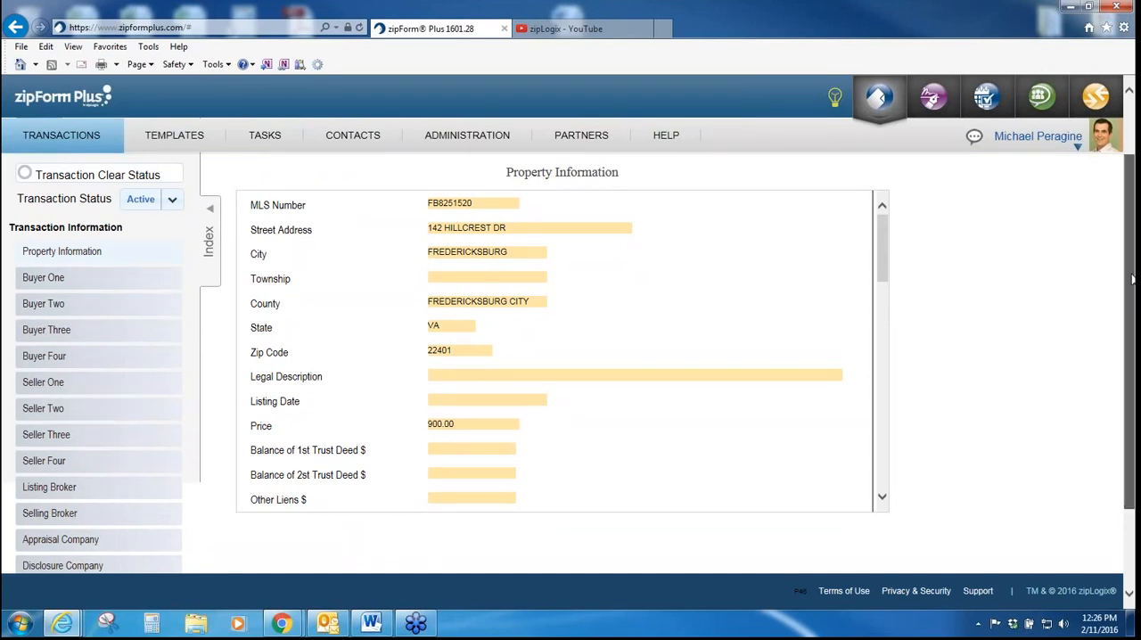
pyautogui.scroll(-2, 1132, 279)
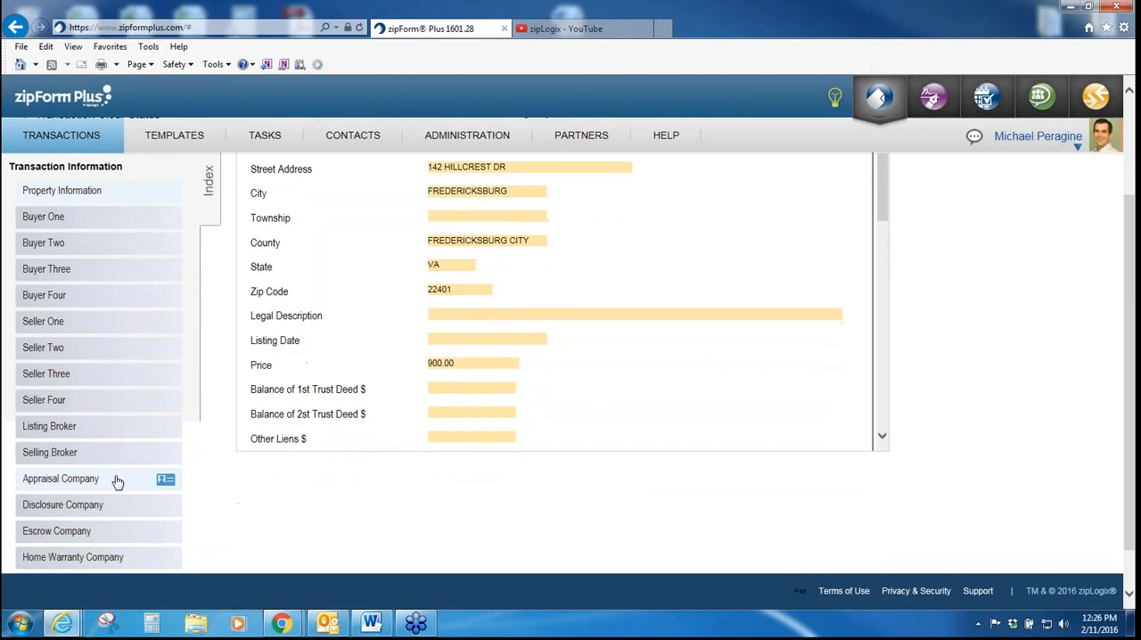
pyautogui.click(107, 539)
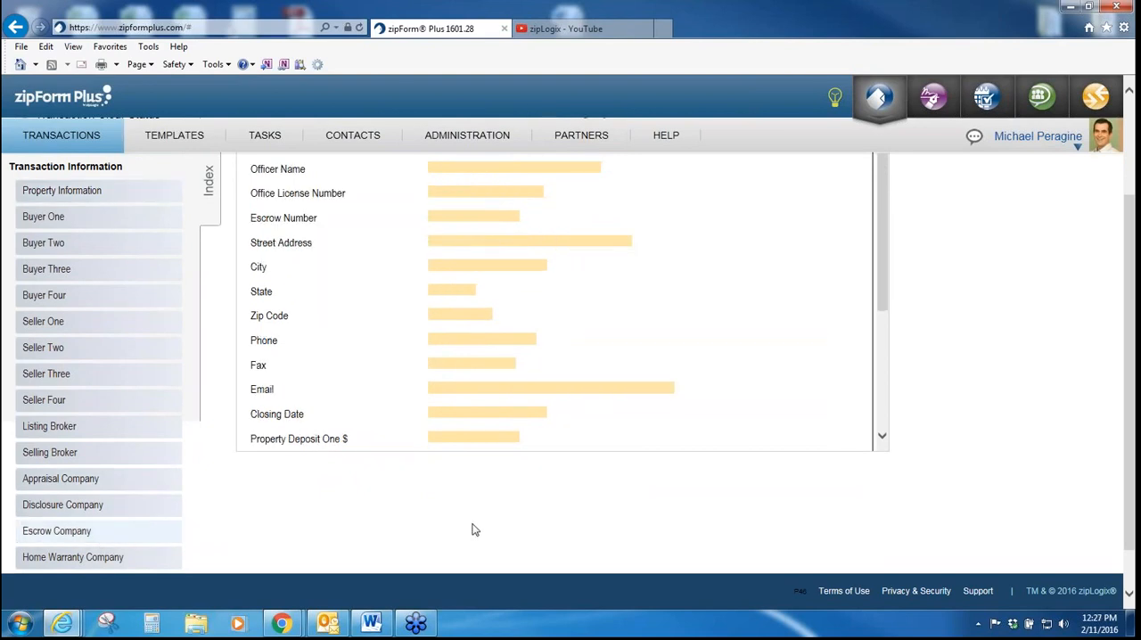
pyautogui.scroll(3, 1128, 306)
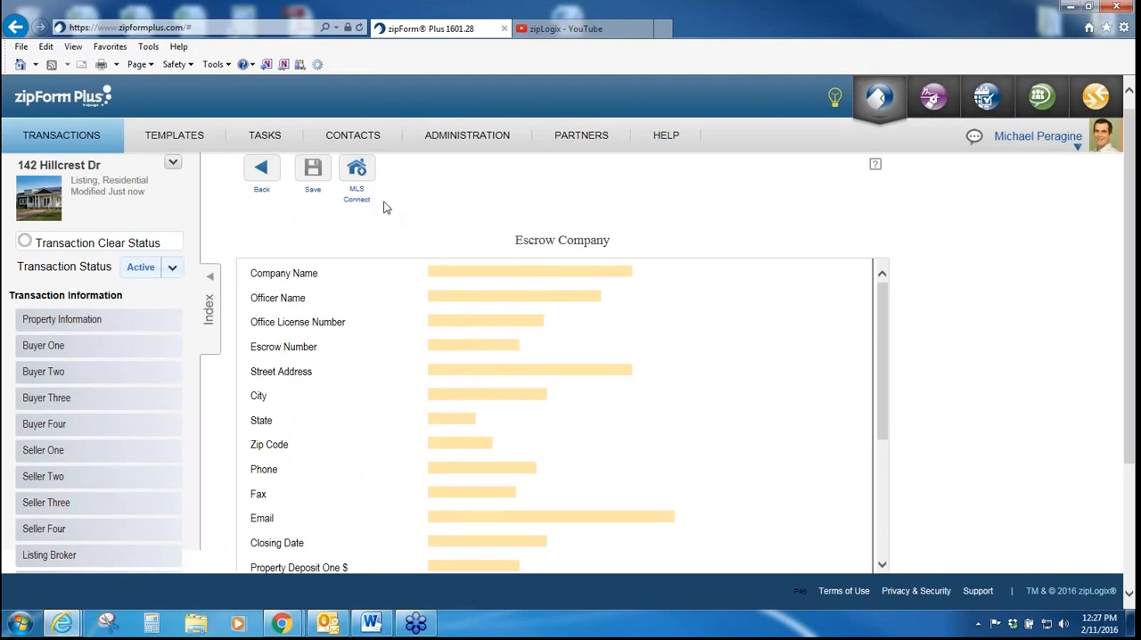
pyautogui.click(248, 176)
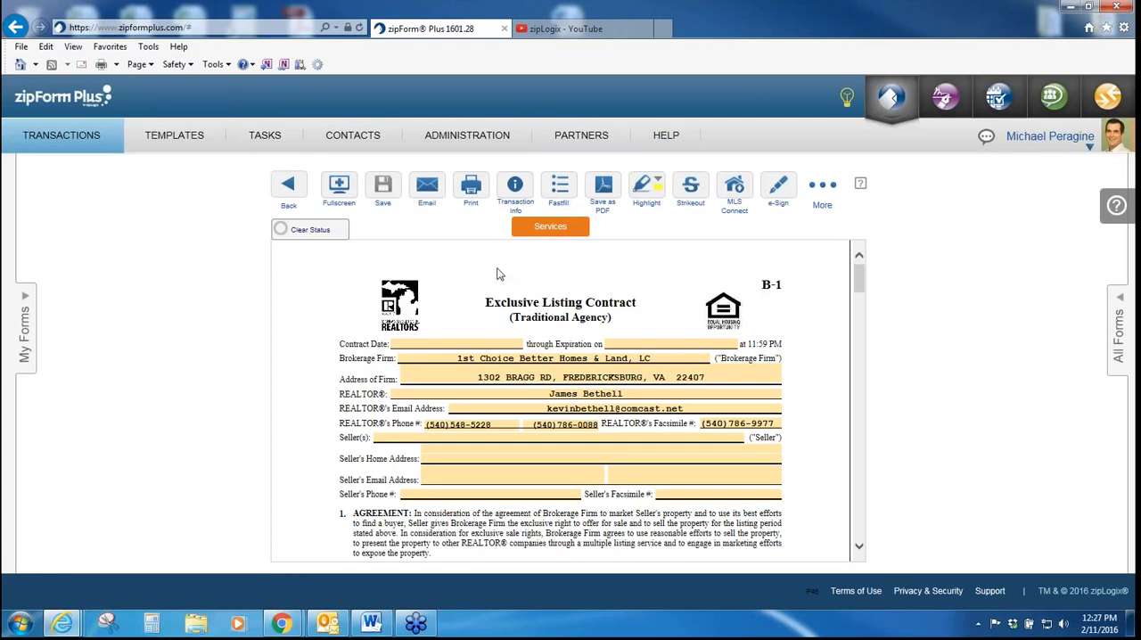
# Step: Using Fastfill, set the listing date to February 15, 2016 and the expiration date to February 18, 2016, and return to the contract
pyautogui.click(554, 192)
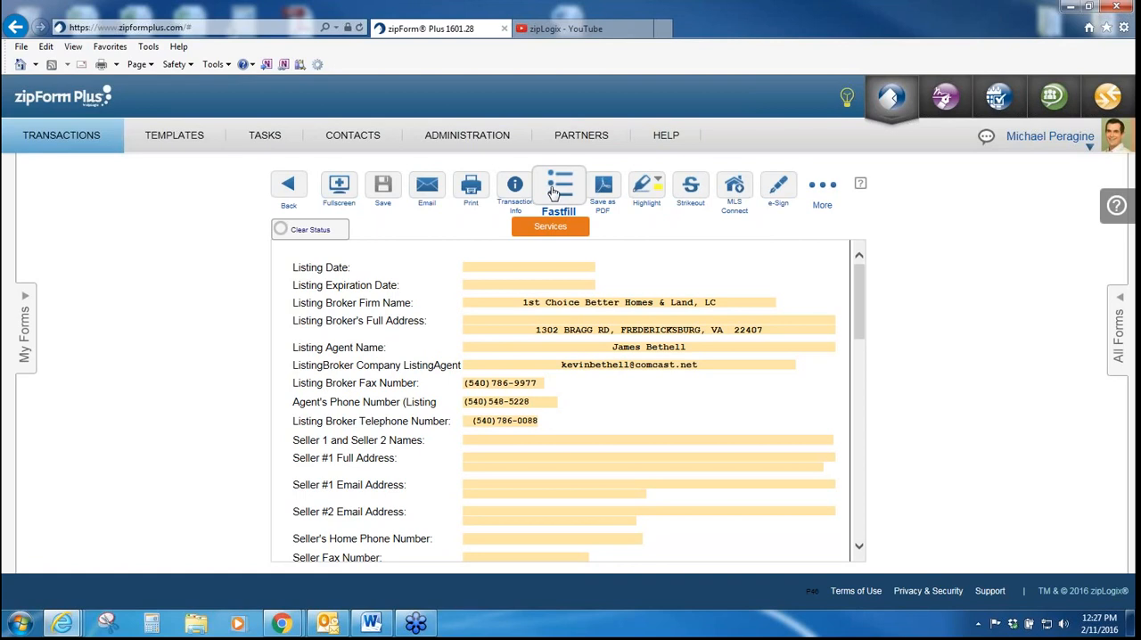
pyautogui.click(490, 267)
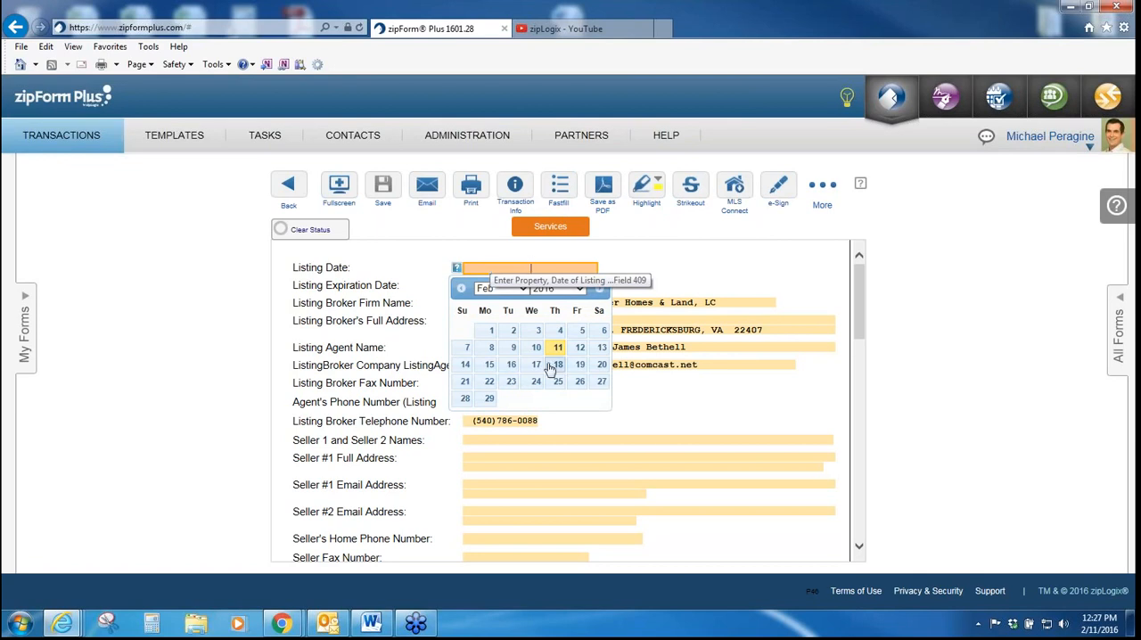
pyautogui.click(490, 365)
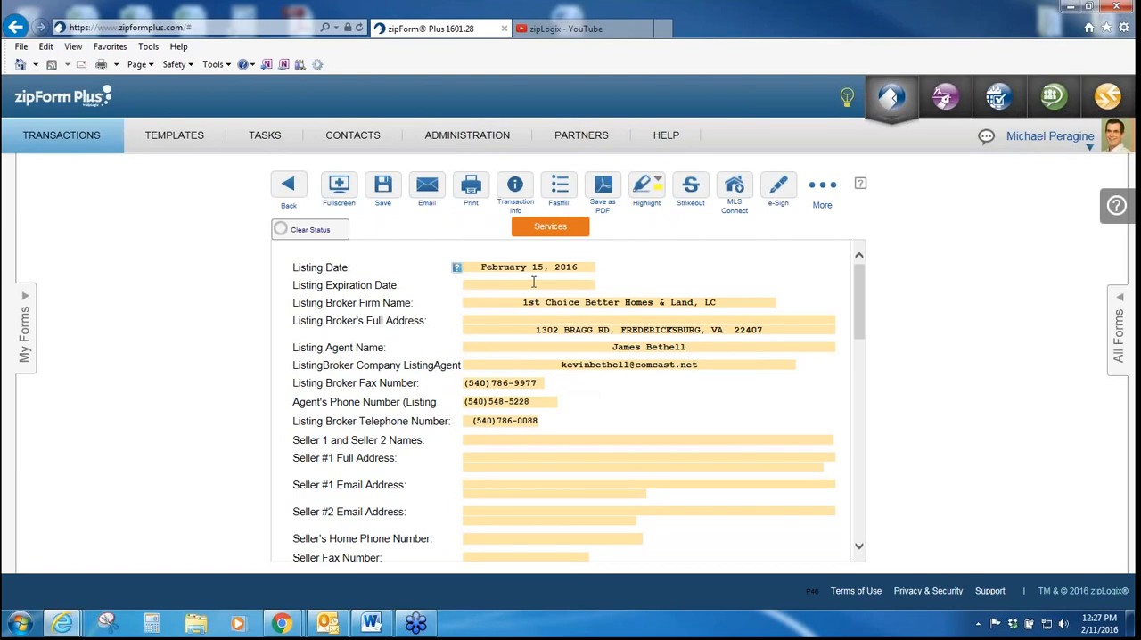
pyautogui.click(533, 286)
pyautogui.click(558, 383)
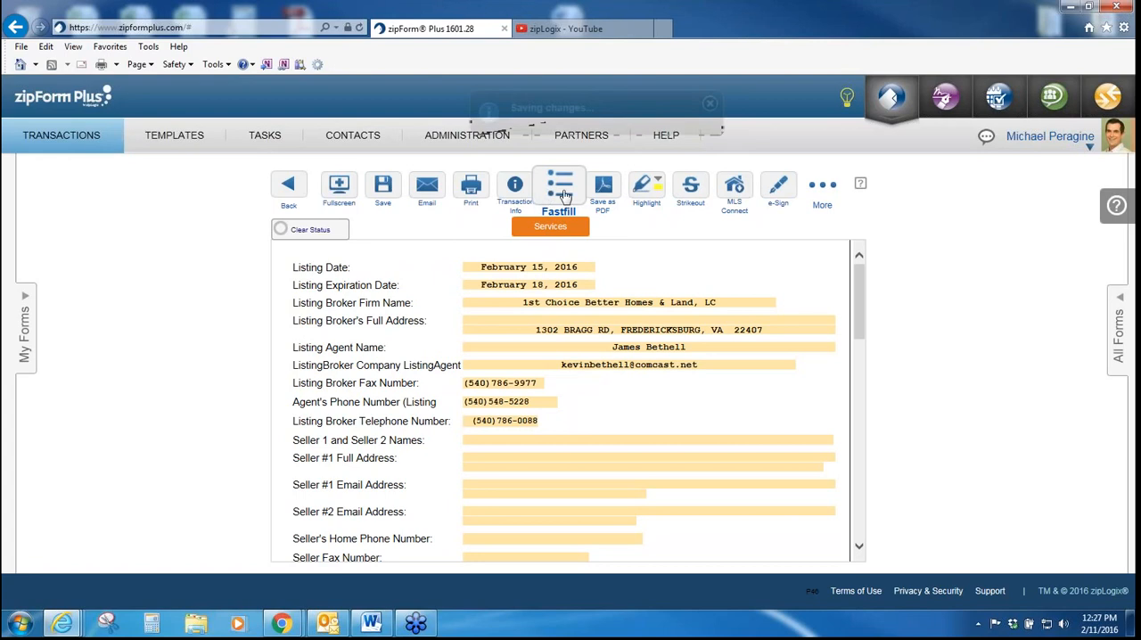
pyautogui.click(564, 194)
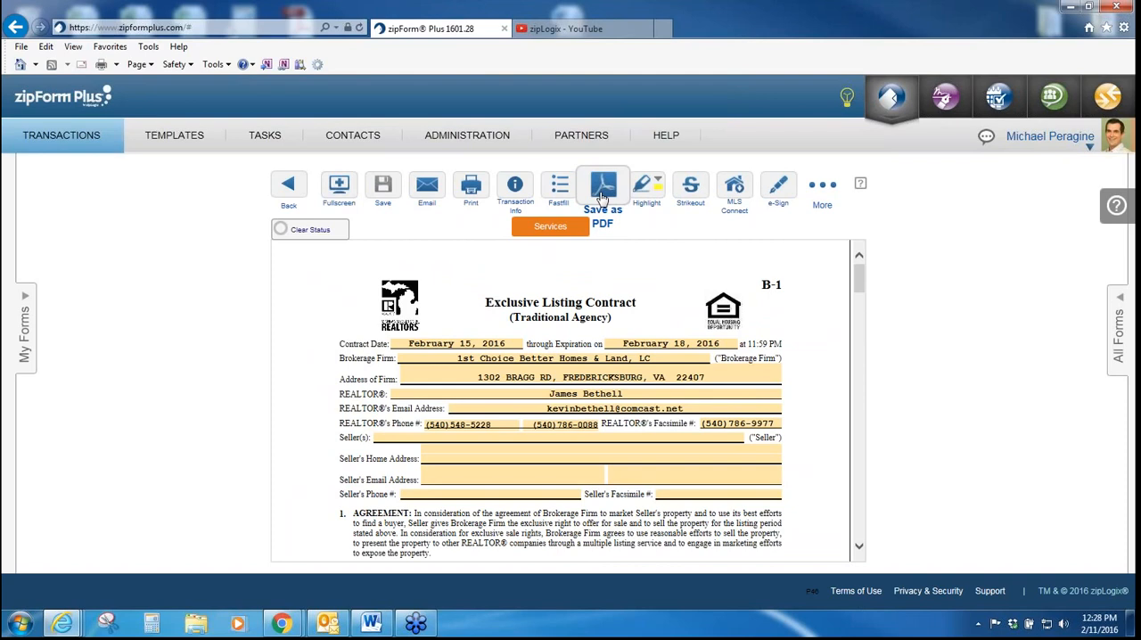
# Step: View the Save as PDF options for the Exclusive Listing Contract and return to the form without saving
pyautogui.click(602, 196)
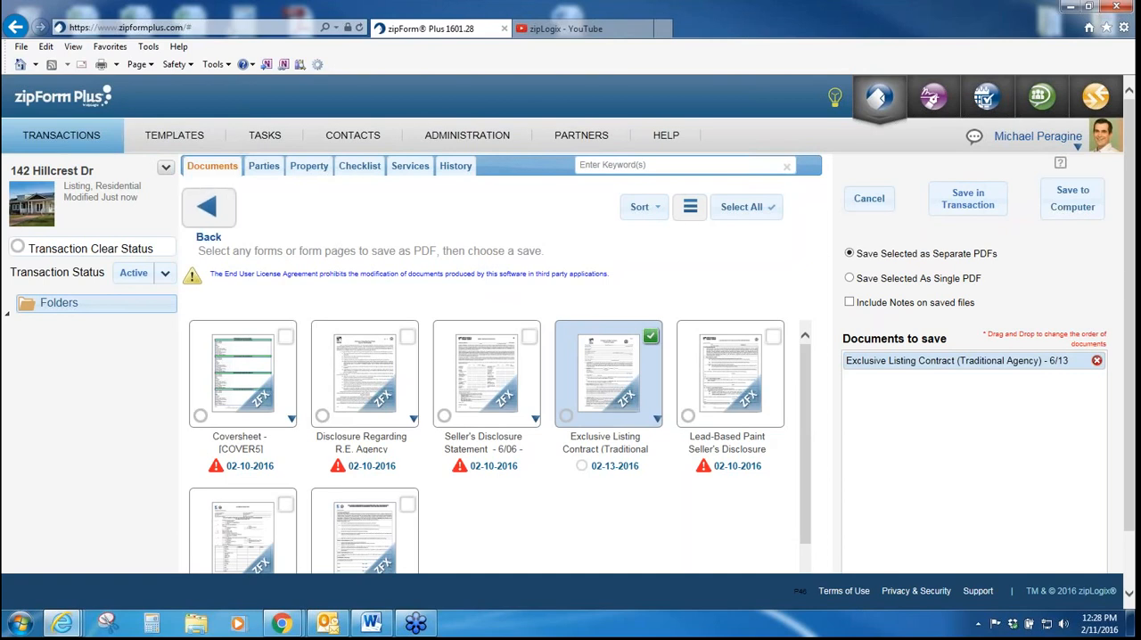
pyautogui.click(854, 205)
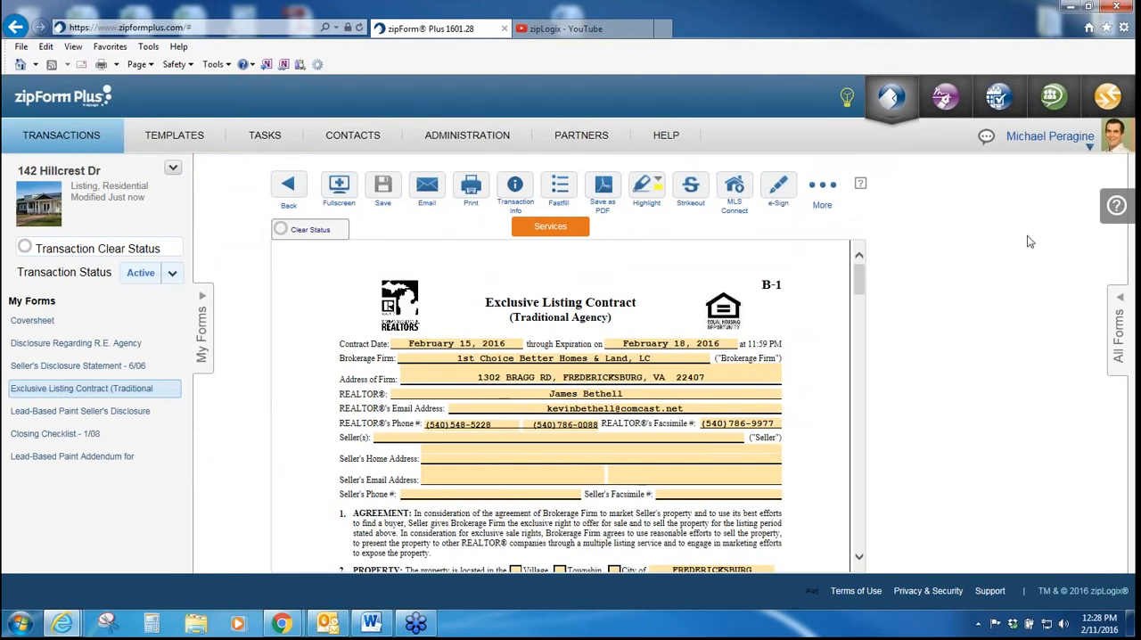
# Step: Highlight the Agreement paragraph in section 1 of the contract in yellow
pyautogui.moveTo(856, 285); pyautogui.dragTo(859, 292)
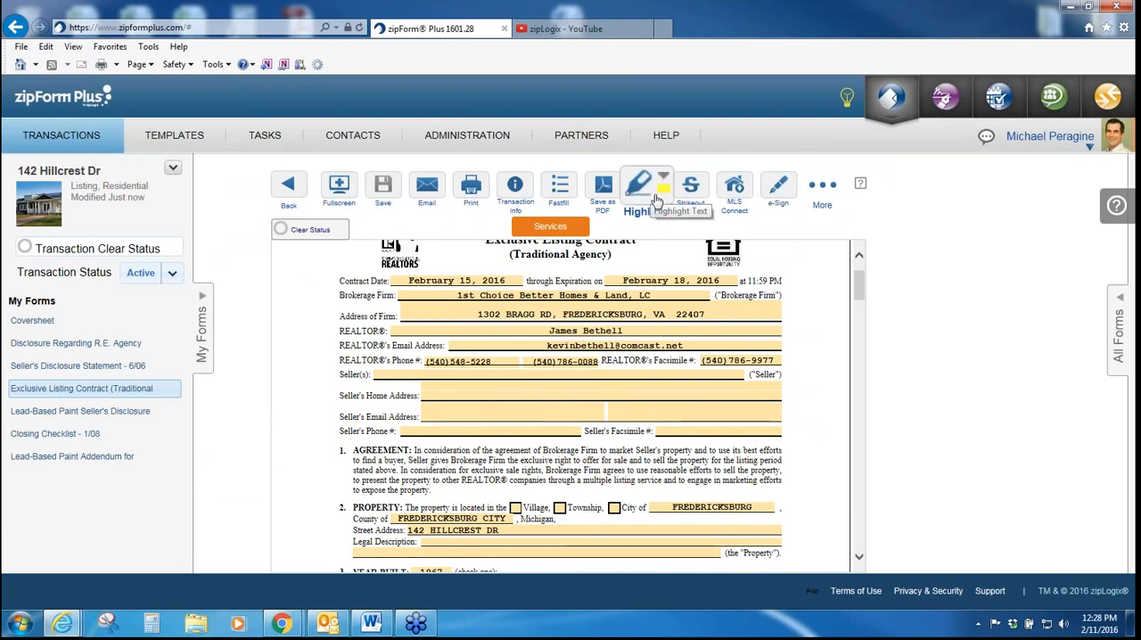
pyautogui.moveTo(431, 490); pyautogui.dragTo(370, 446)
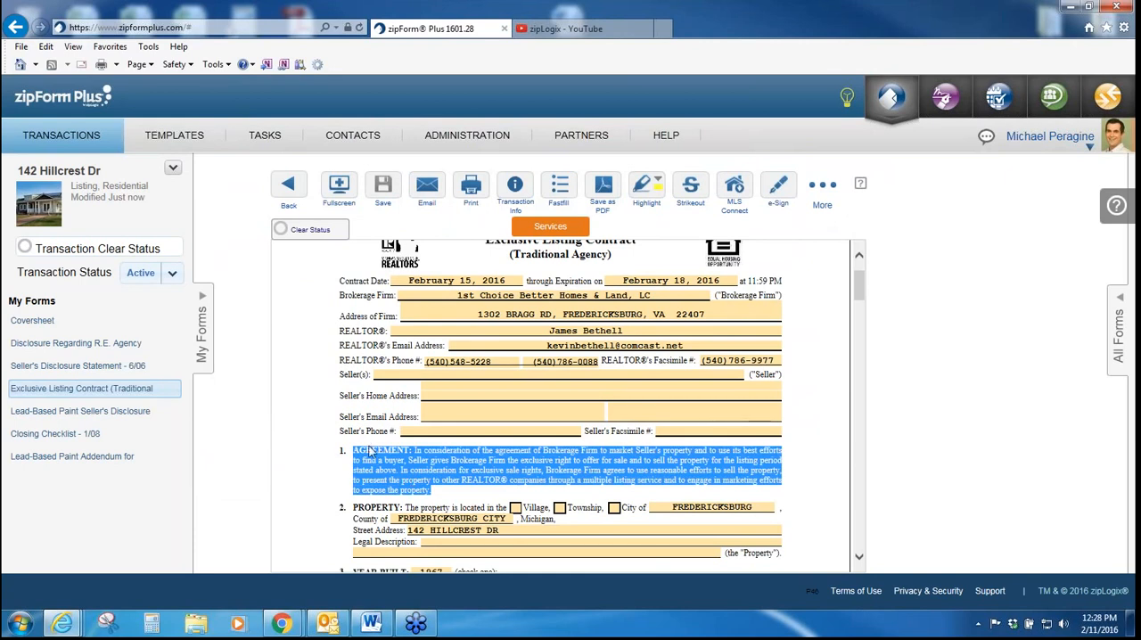
pyautogui.click(639, 192)
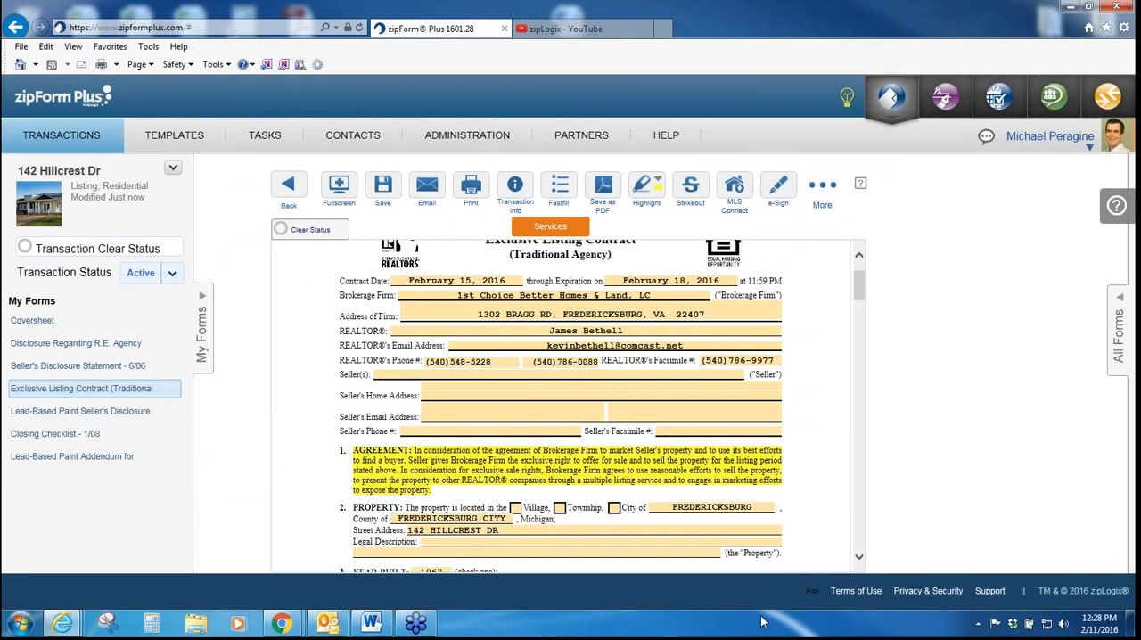
# Step: Remove the highlight from the Agreement paragraph using the no-color highlight option
pyautogui.click(663, 182)
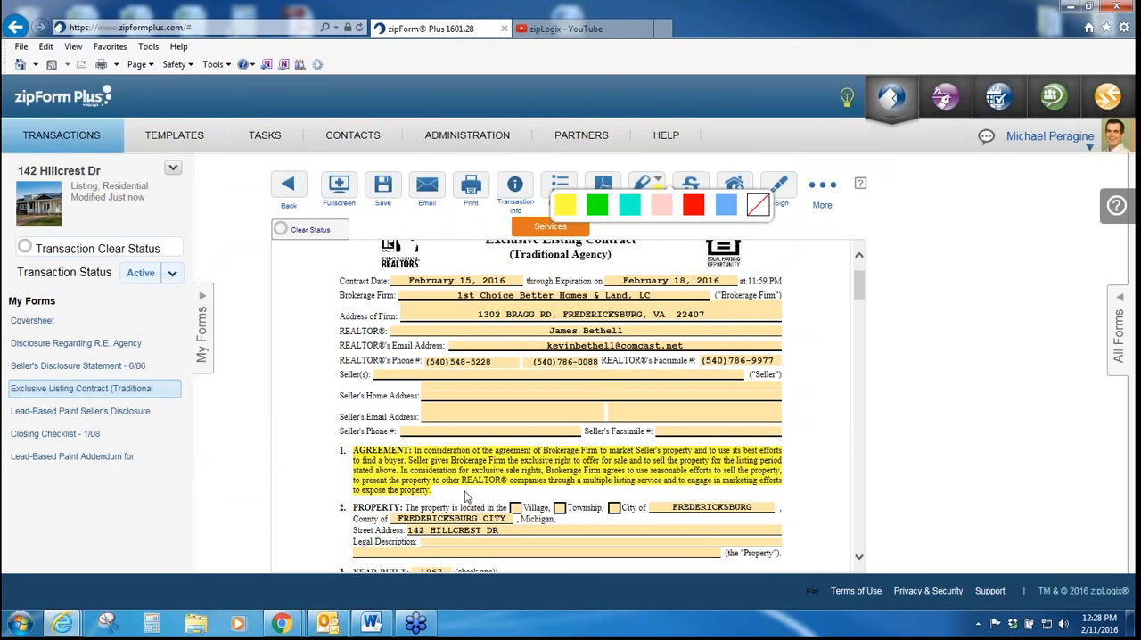
pyautogui.click(758, 207)
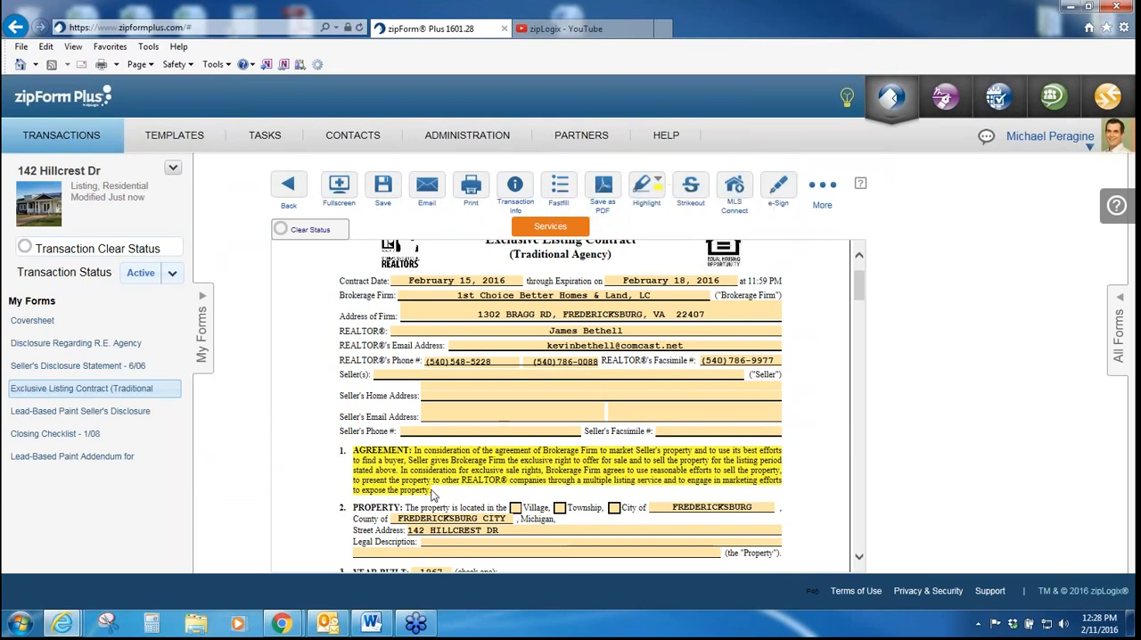
pyautogui.moveTo(433, 491); pyautogui.dragTo(363, 449)
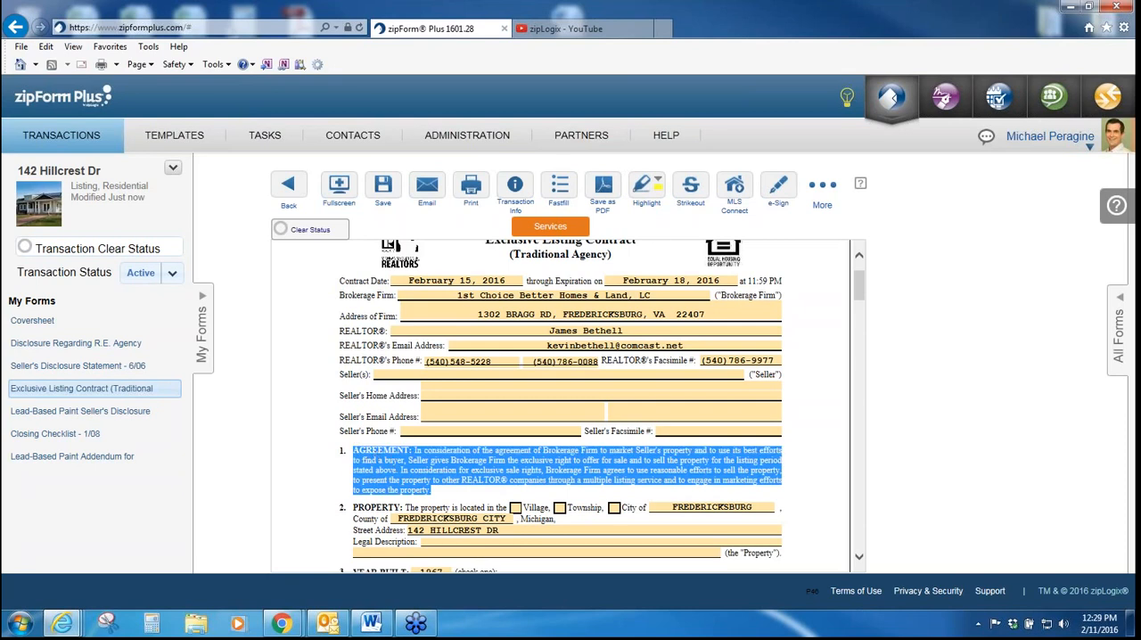
pyautogui.click(650, 187)
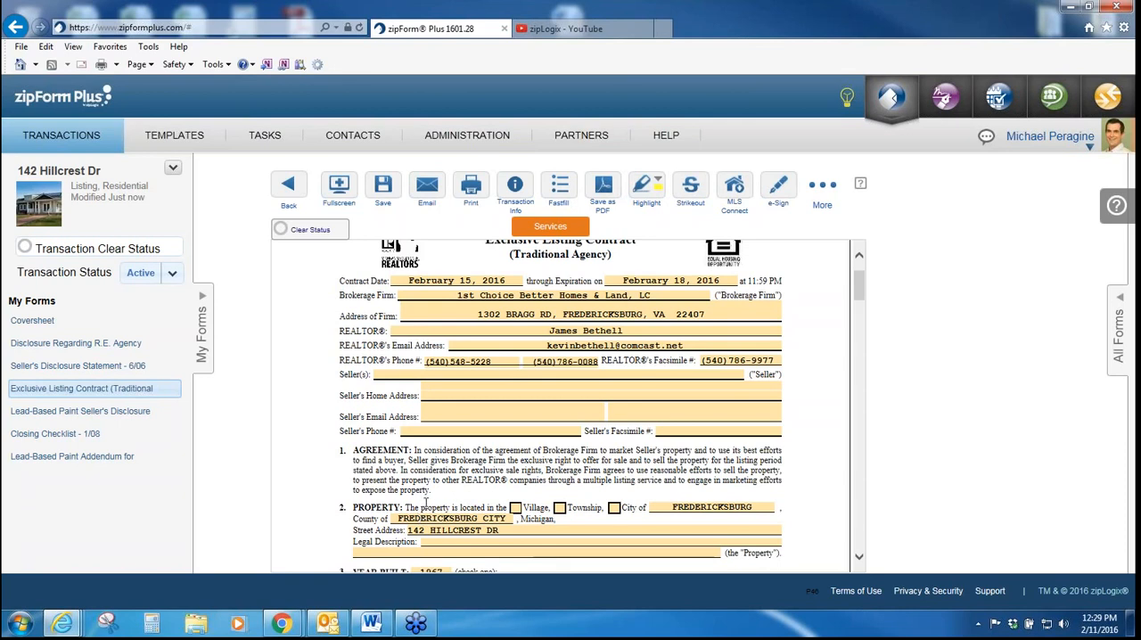
# Step: Strike out the Agreement paragraph in section 1 of the Exclusive Listing Contract
pyautogui.moveTo(430, 492); pyautogui.dragTo(384, 460)
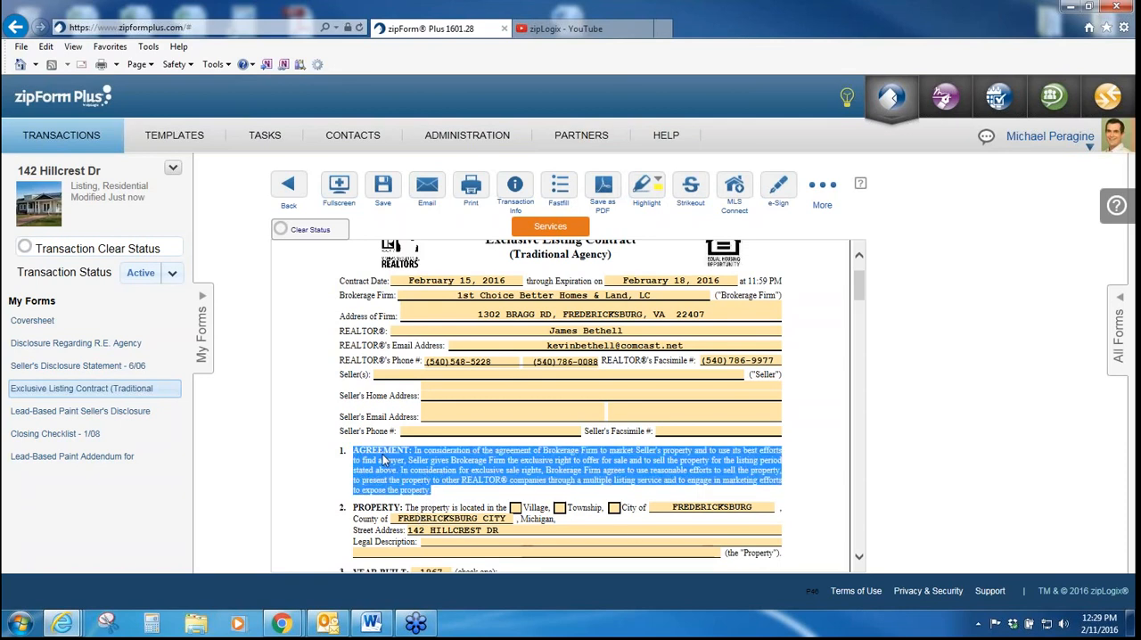
pyautogui.click(688, 189)
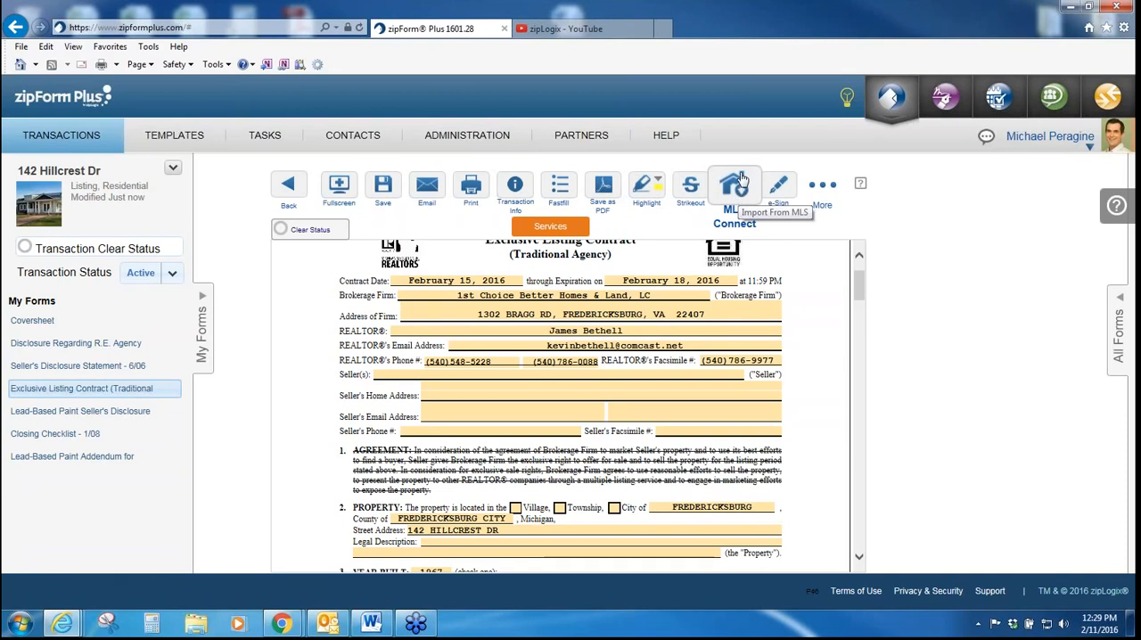
# Step: Fill the empty fields of the Exclusive Listing Contract with N/A using N/A Fill and review the filled form
pyautogui.moveTo(782, 183)
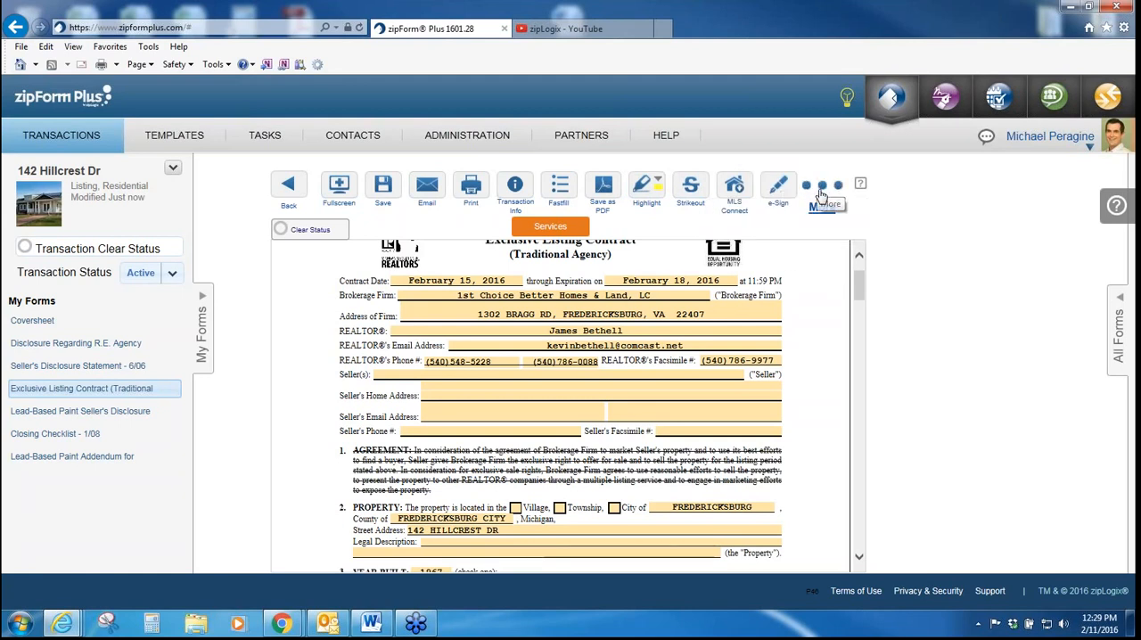
pyautogui.click(821, 195)
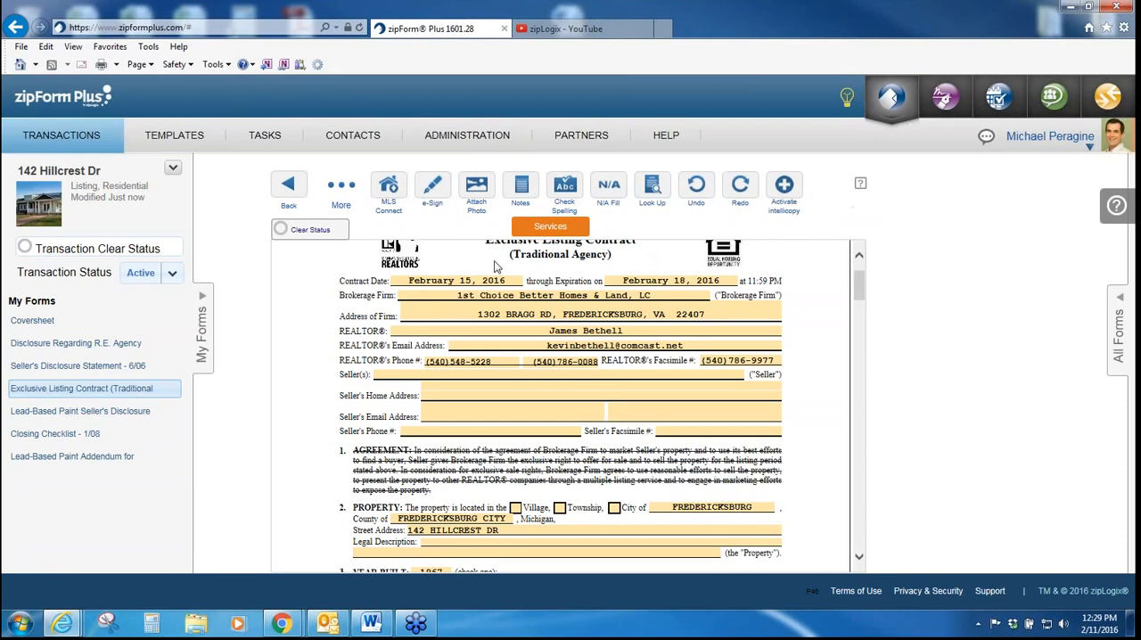
pyautogui.moveTo(482, 191)
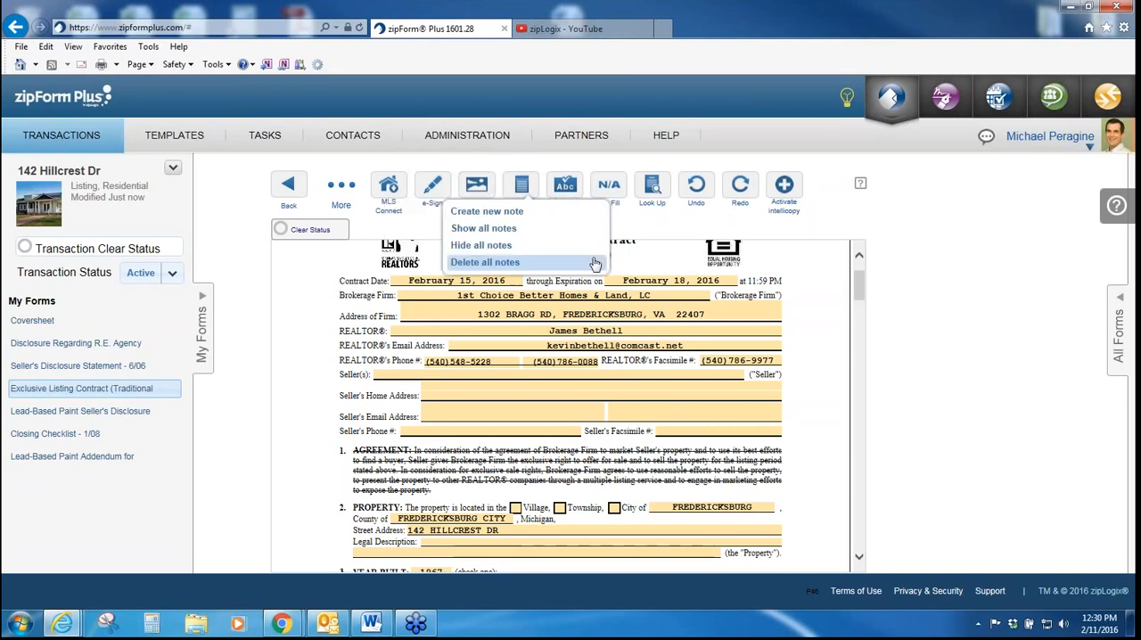
pyautogui.moveTo(517, 186)
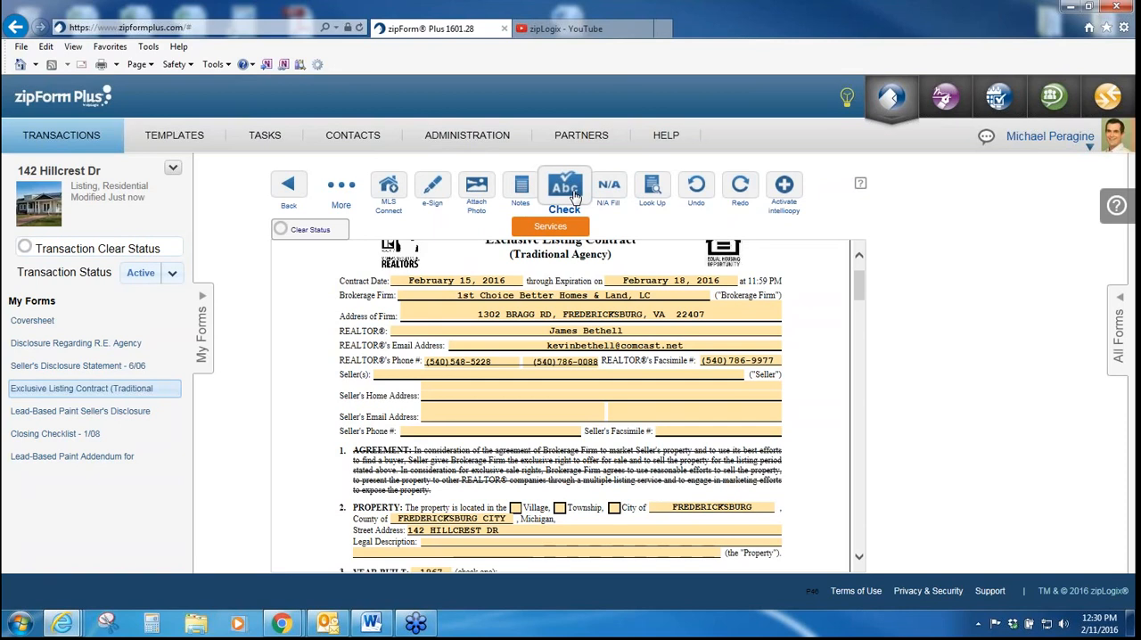
pyautogui.click(628, 191)
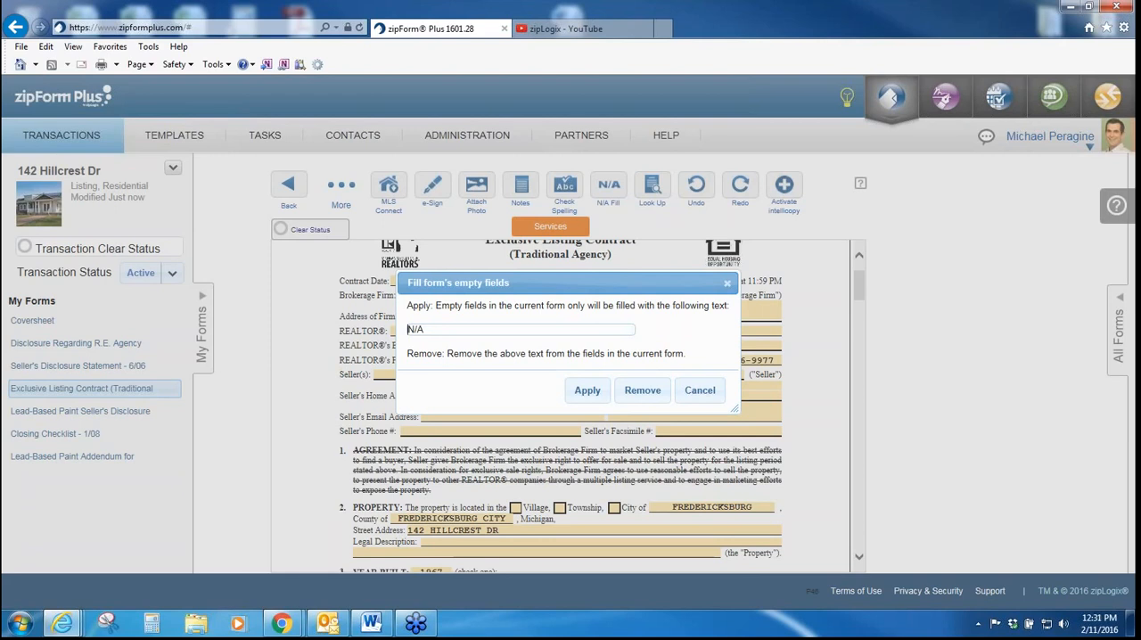
pyautogui.click(587, 390)
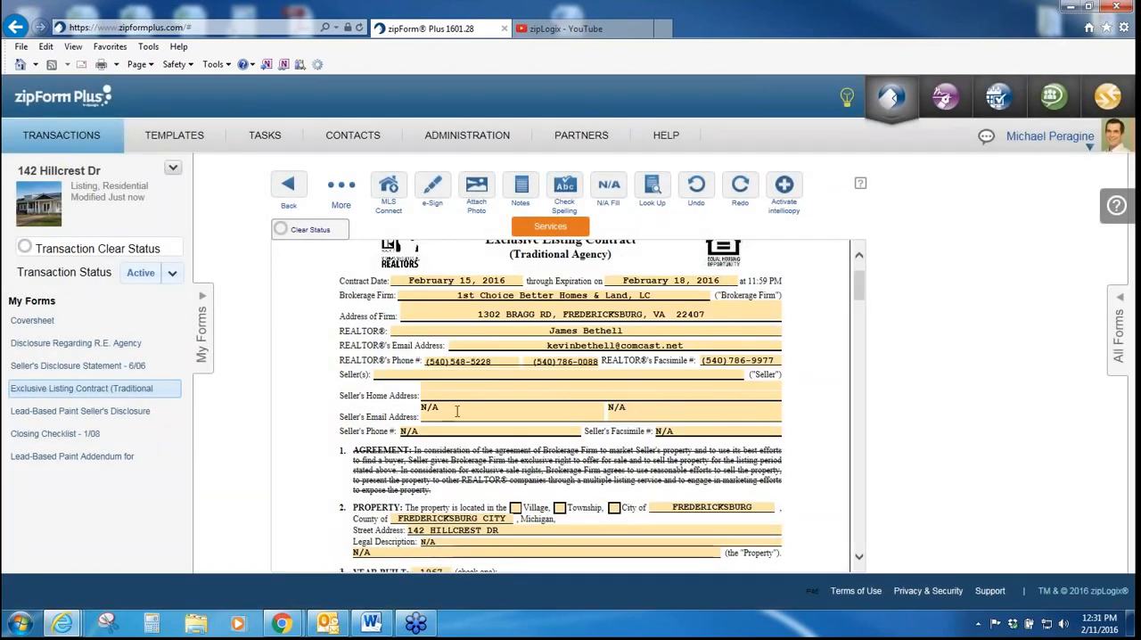
pyautogui.scroll(-1, 470, 412)
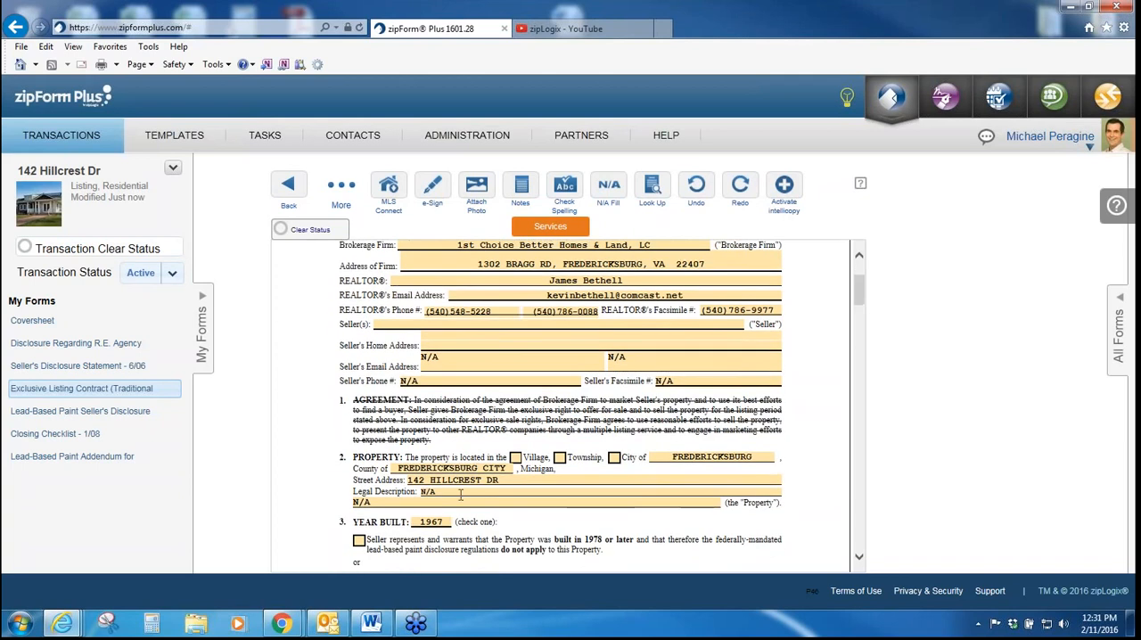
pyautogui.scroll(-3, 461, 493)
pyautogui.scroll(5, 478, 479)
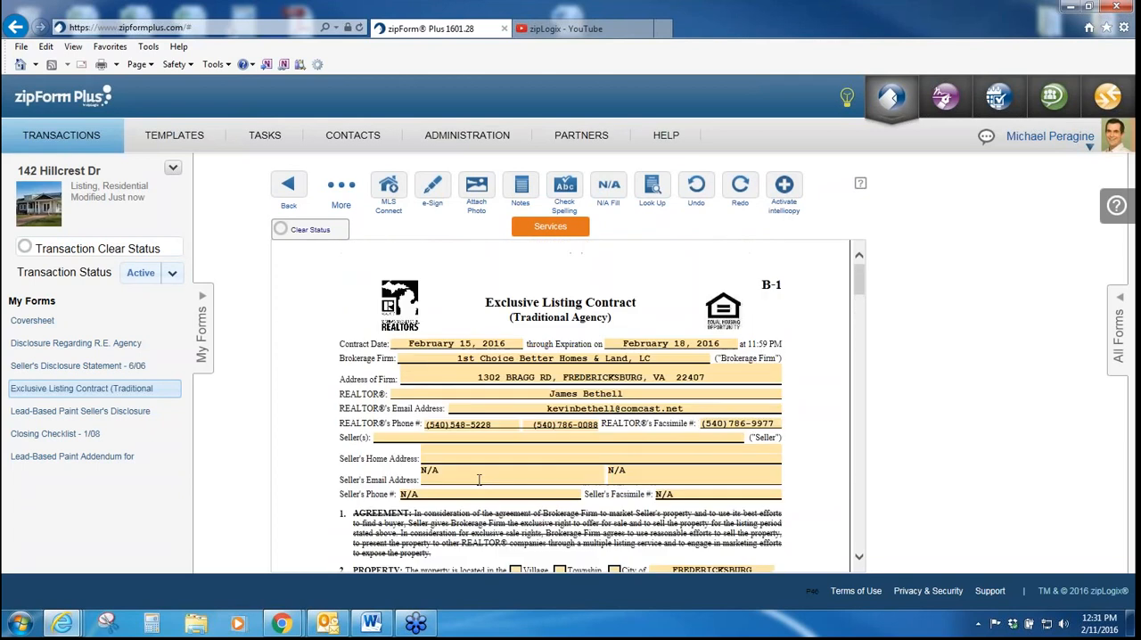
# Step: Return to the transaction's documents and add a new folder named Test
pyautogui.click(292, 193)
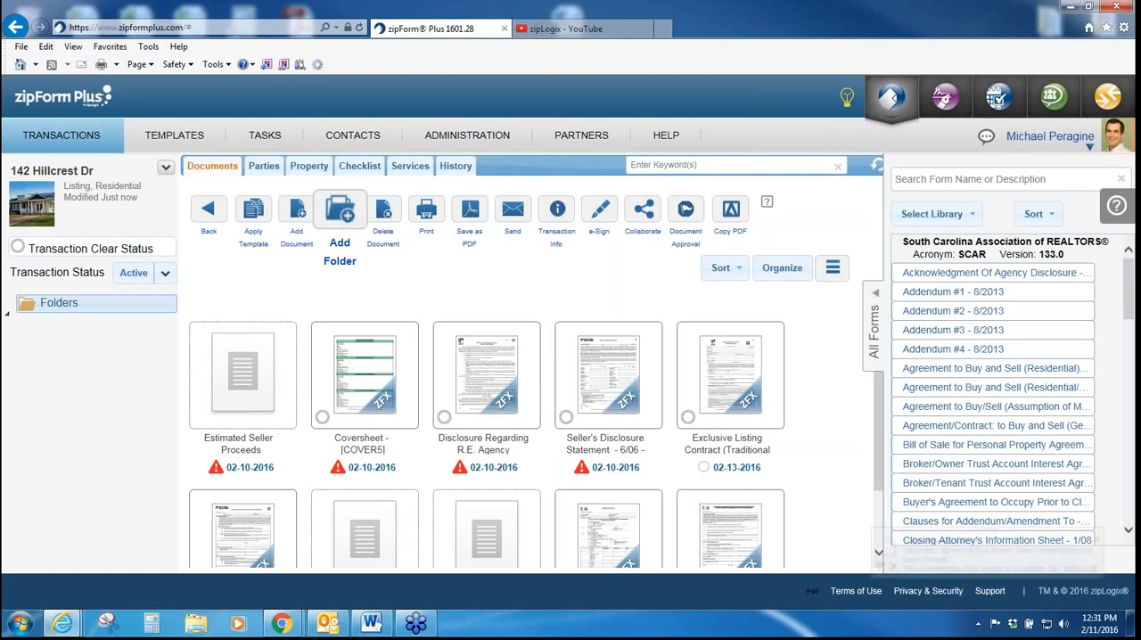
pyautogui.click(339, 211)
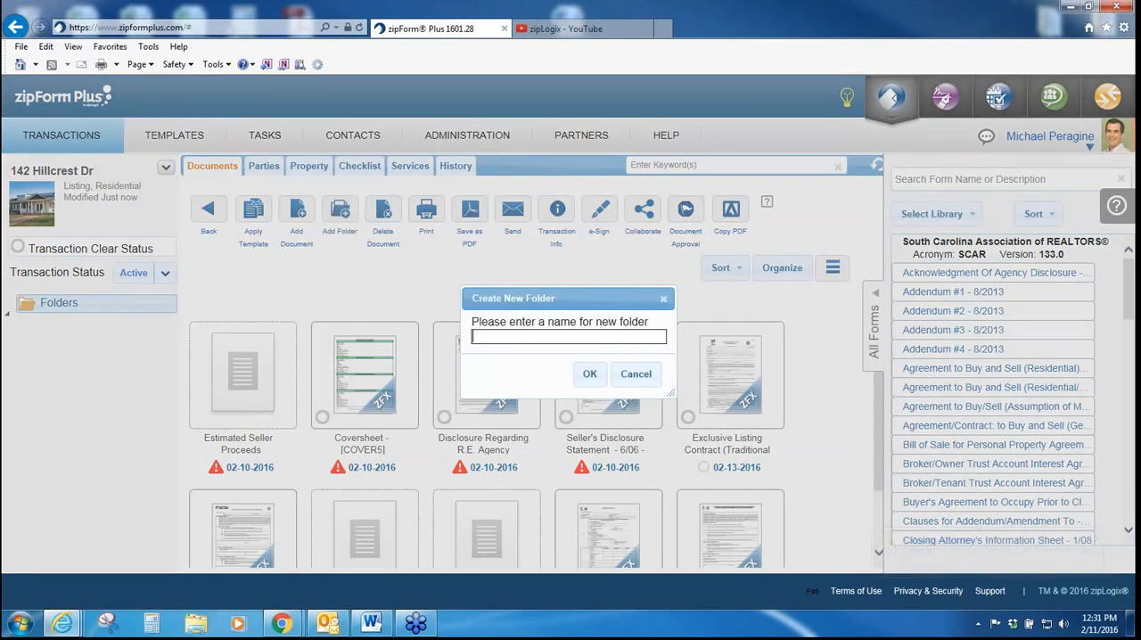
pyautogui.write('Test')
pyautogui.click(591, 374)
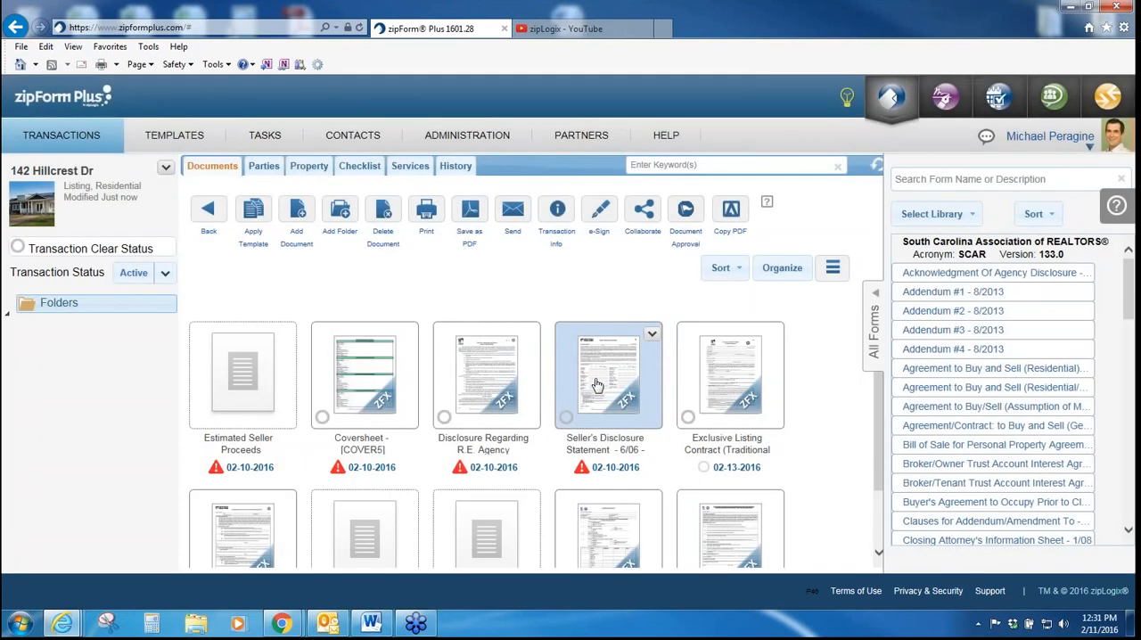
pyautogui.scroll(-3, 597, 385)
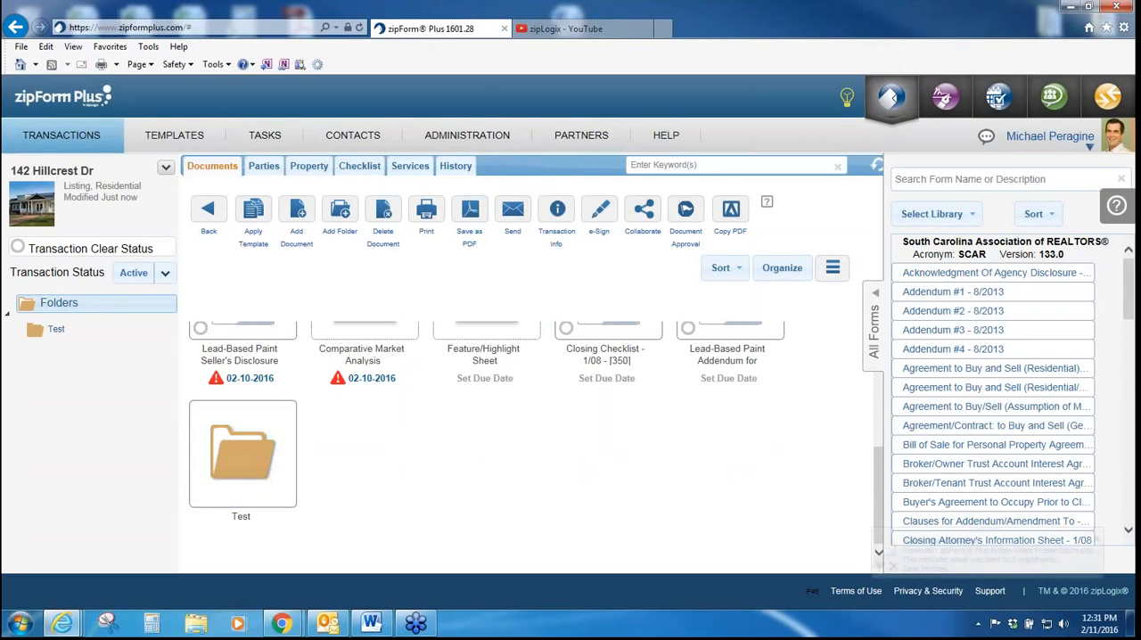
pyautogui.scroll(3, 885, 475)
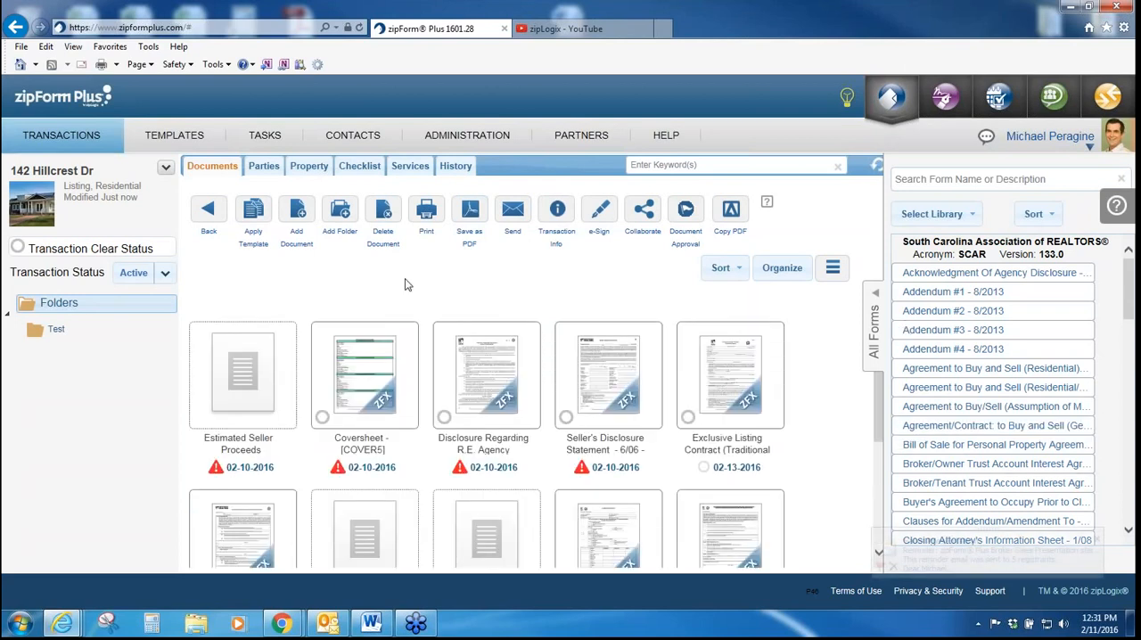
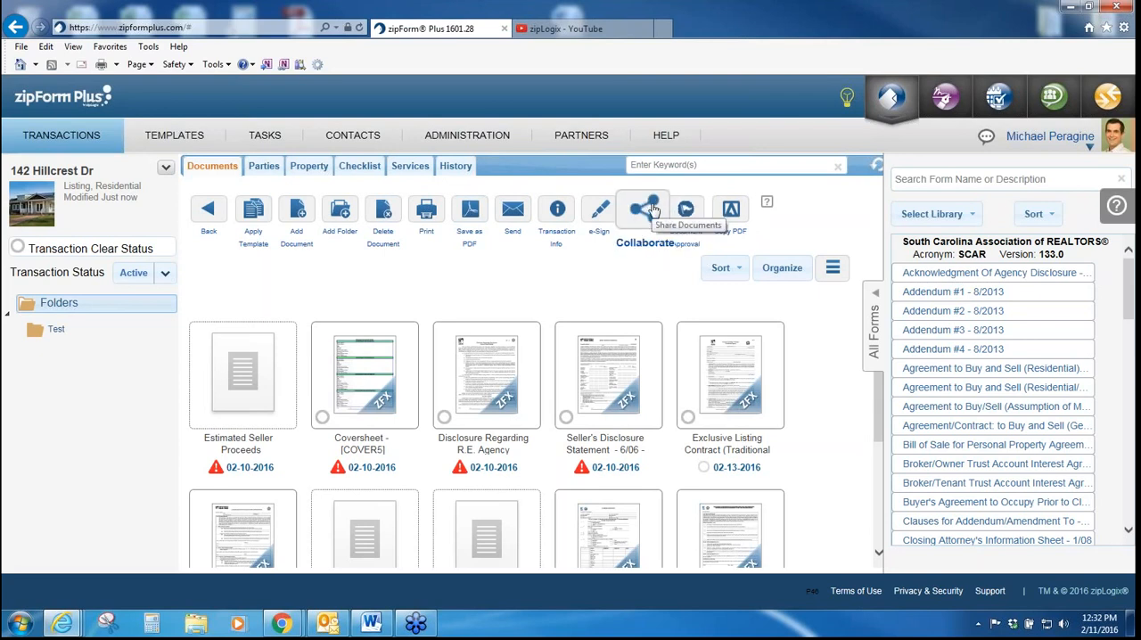
pyautogui.click(632, 207)
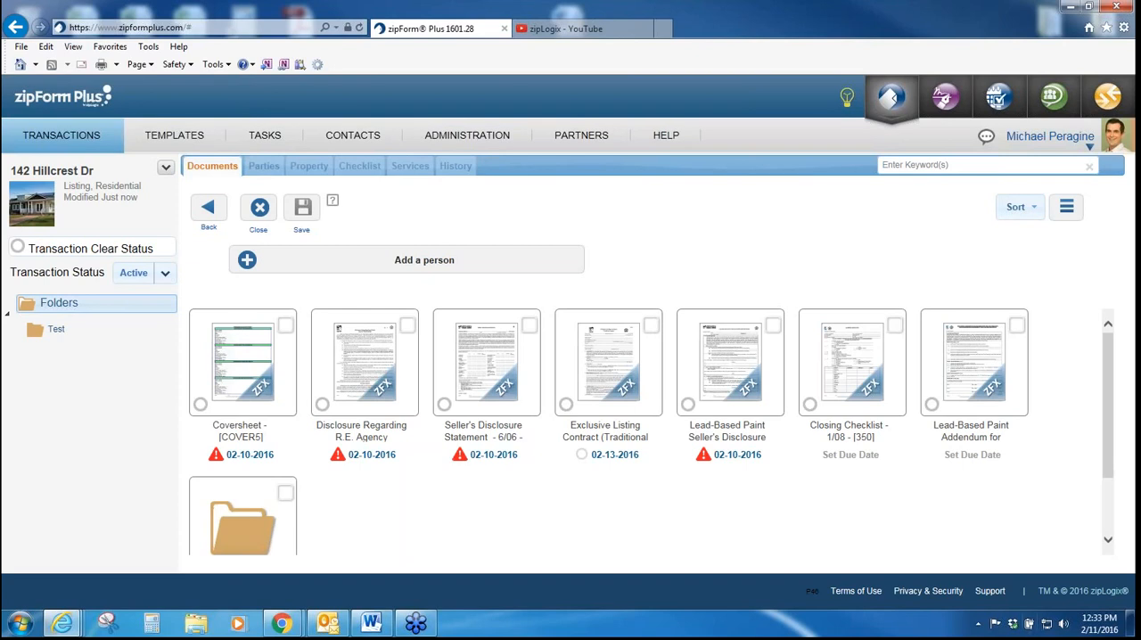
pyautogui.click(248, 260)
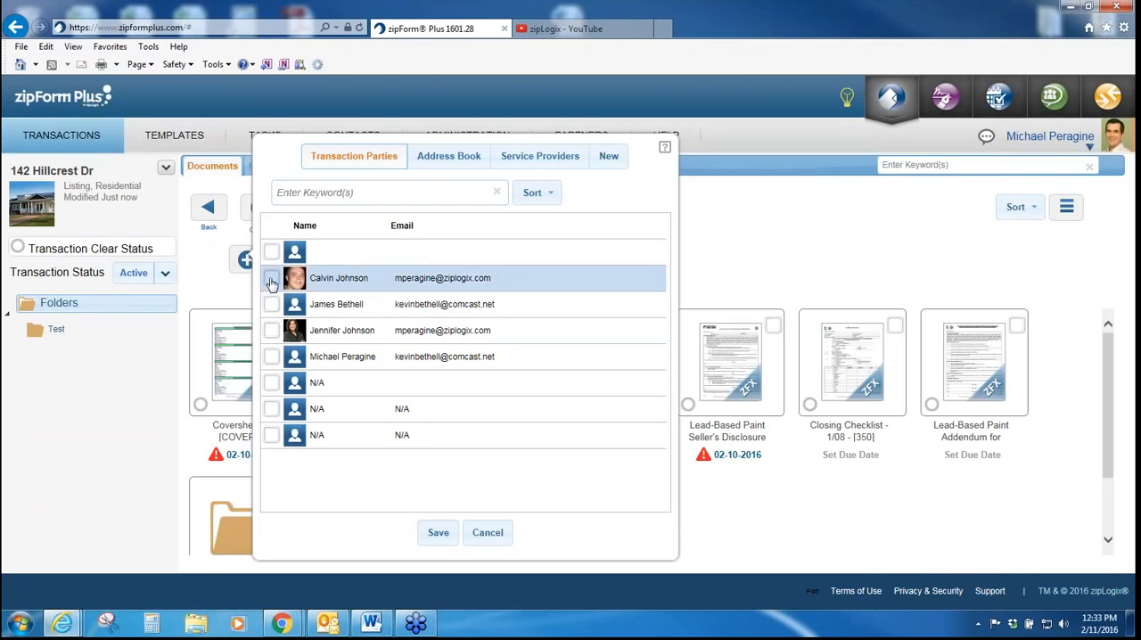
pyautogui.click(271, 279)
pyautogui.click(437, 533)
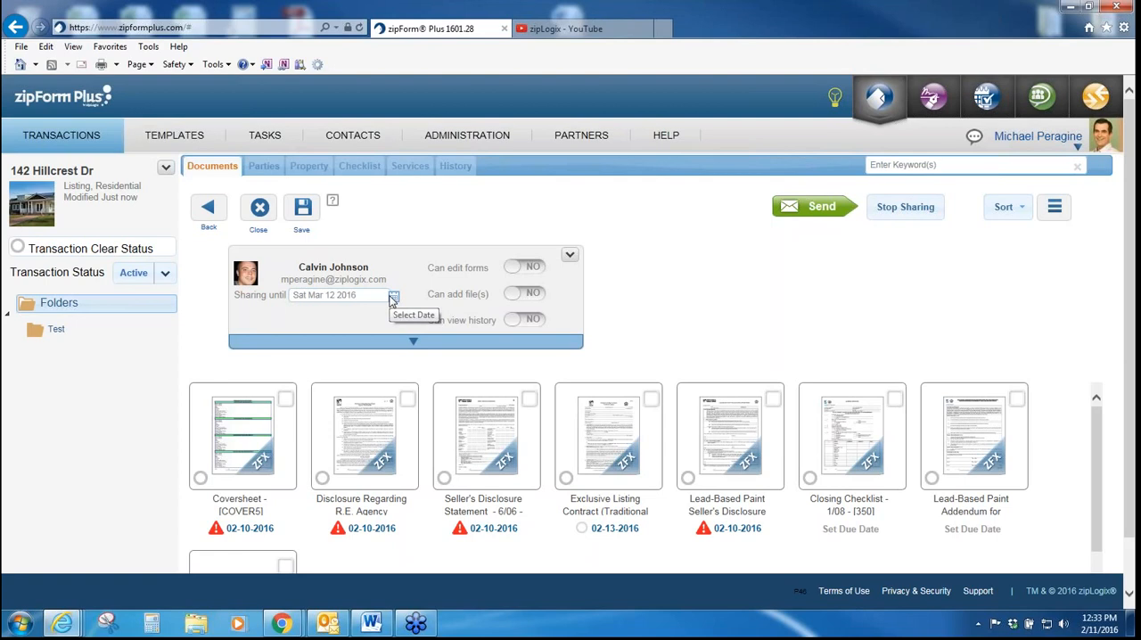
# Step: Set the collaborator's sharing end date to Fri Feb 12 2016 and allow them to edit forms
pyautogui.click(394, 297)
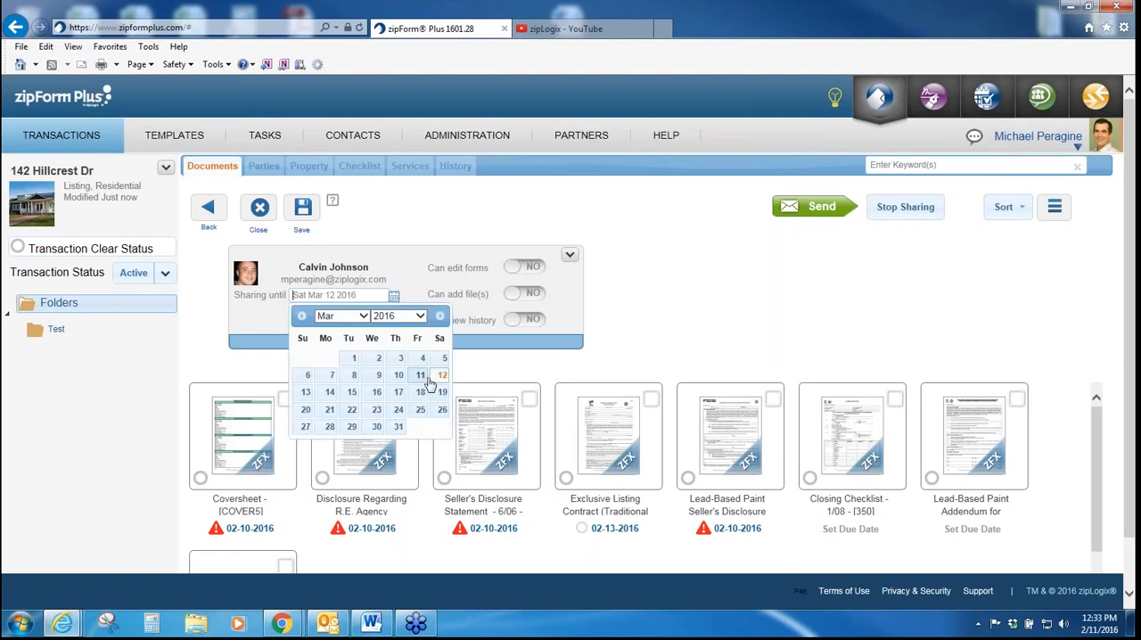
pyautogui.click(420, 375)
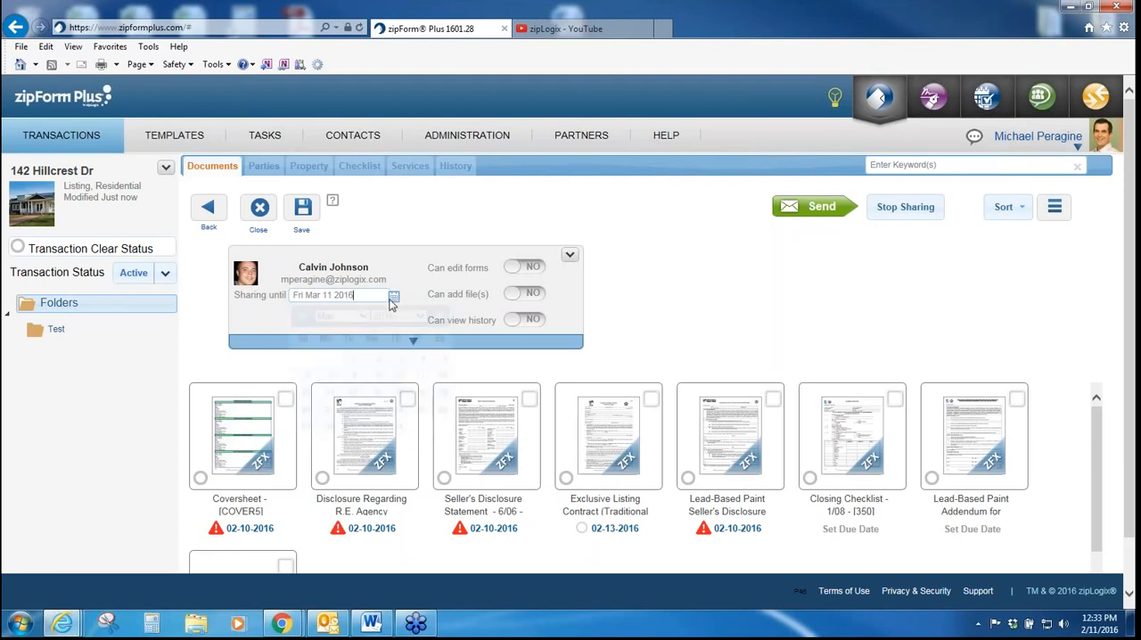
pyautogui.click(393, 300)
pyautogui.click(303, 315)
pyautogui.click(417, 375)
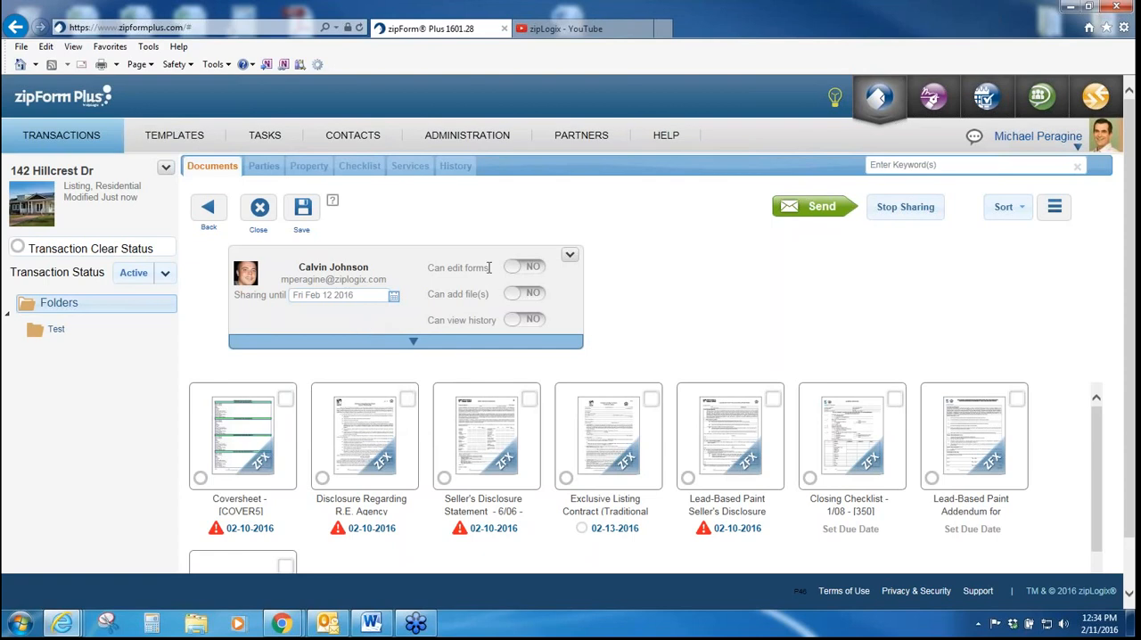
pyautogui.click(523, 268)
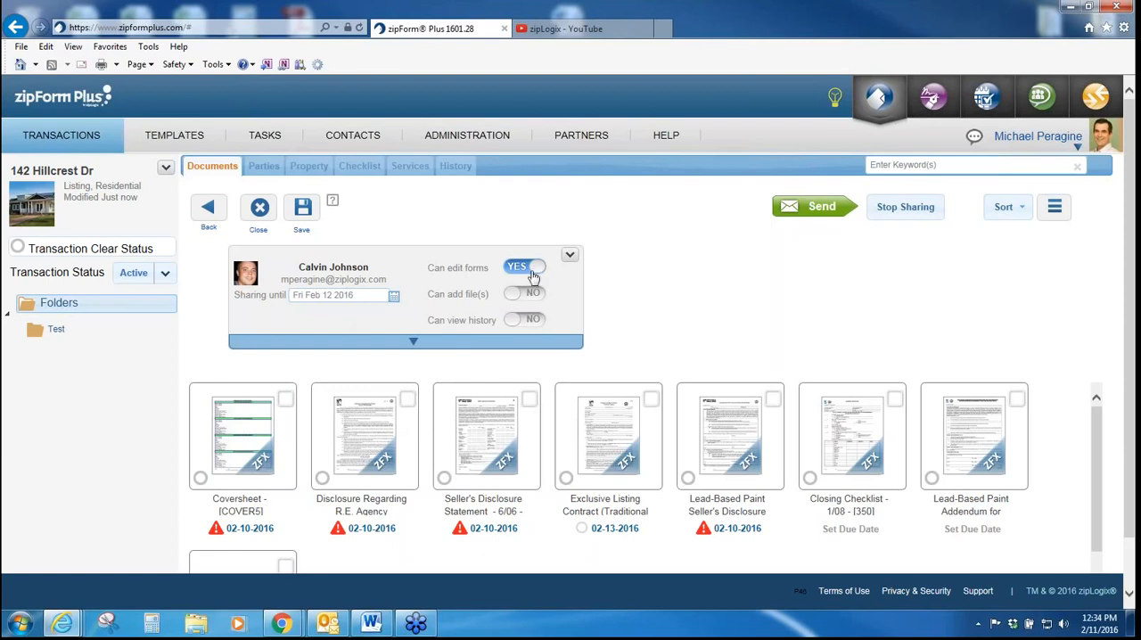
# Step: Select the six forms from Disclosure Regarding R.E. Agency through Lead-Based Paint Addendum for sharing, and exit the collaboration without saving
pyautogui.scroll(-1, 517, 343)
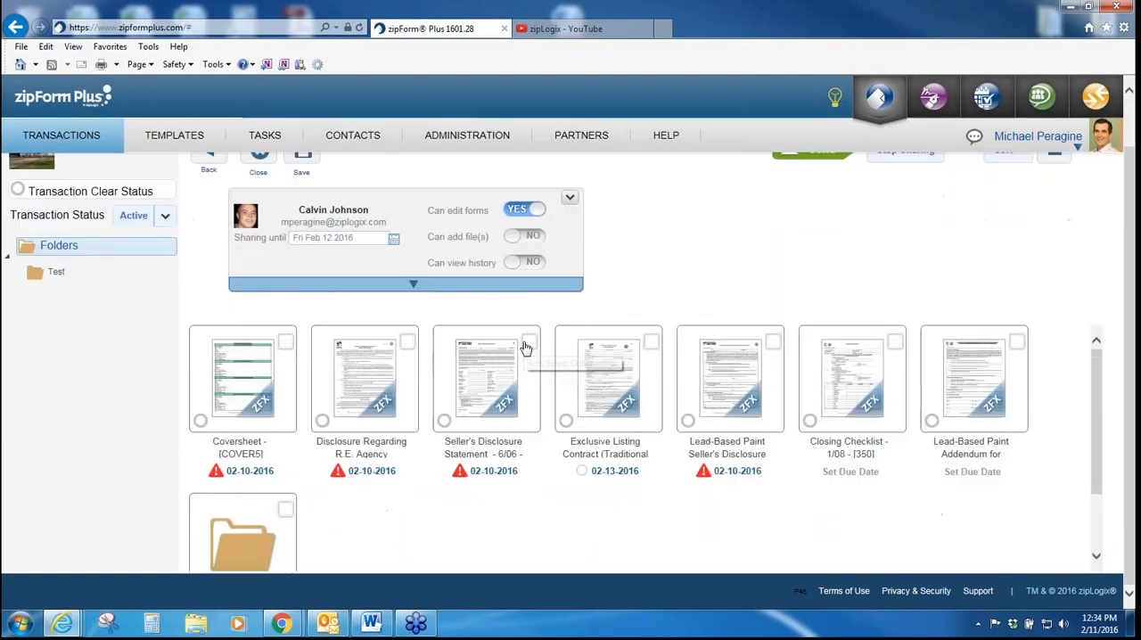
pyautogui.click(378, 381)
pyautogui.click(499, 382)
pyautogui.click(640, 381)
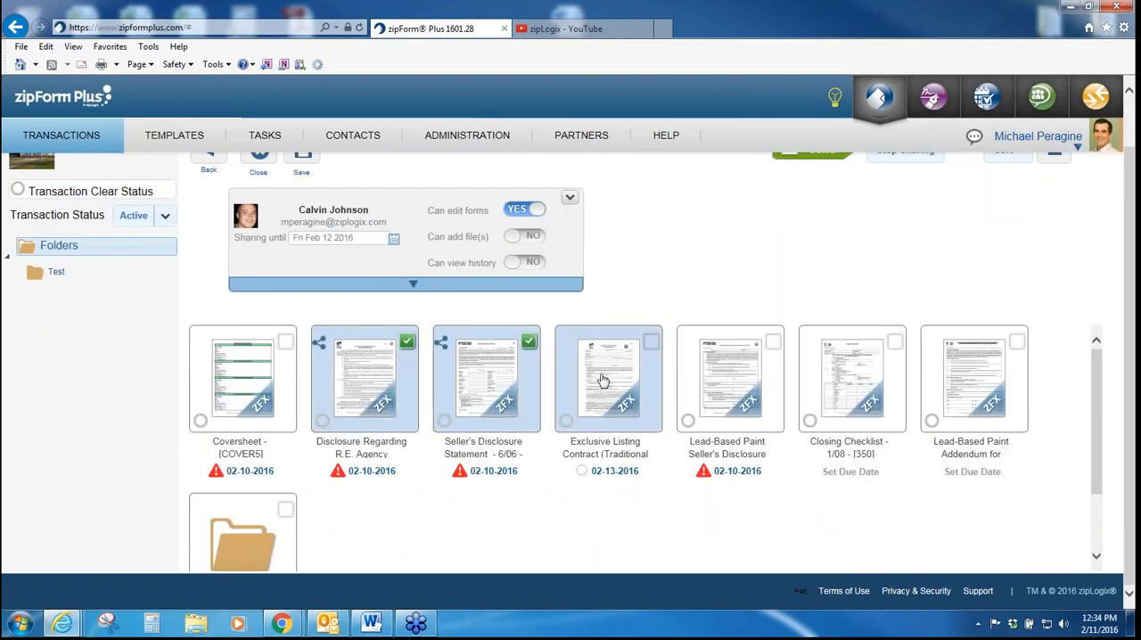
pyautogui.click(740, 377)
pyautogui.click(835, 372)
pyautogui.click(935, 382)
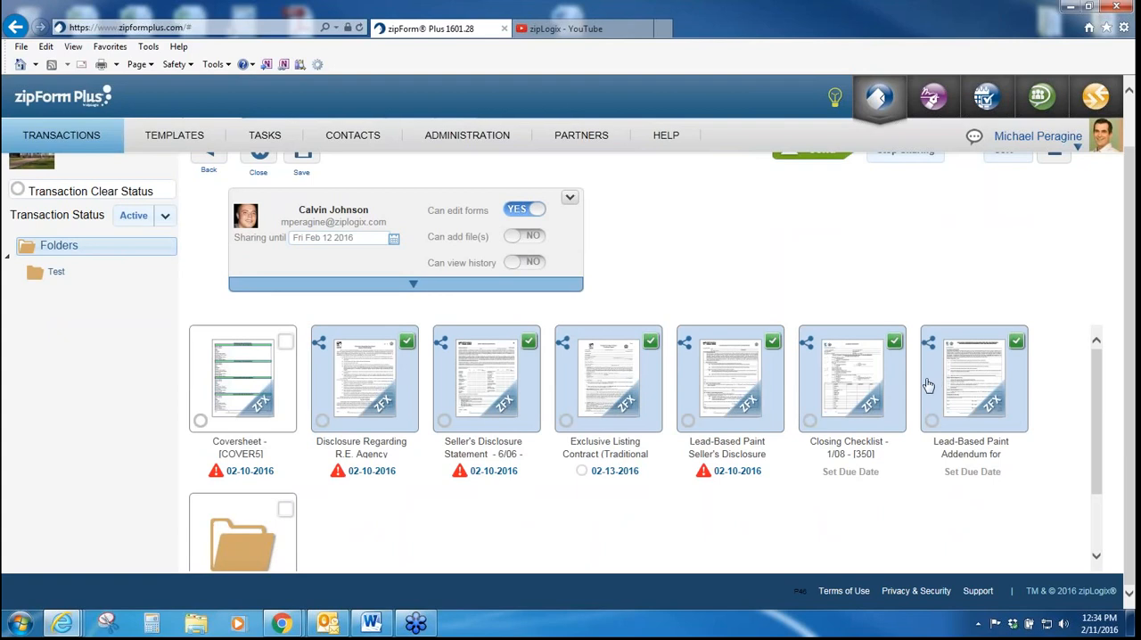
pyautogui.scroll(1, 936, 383)
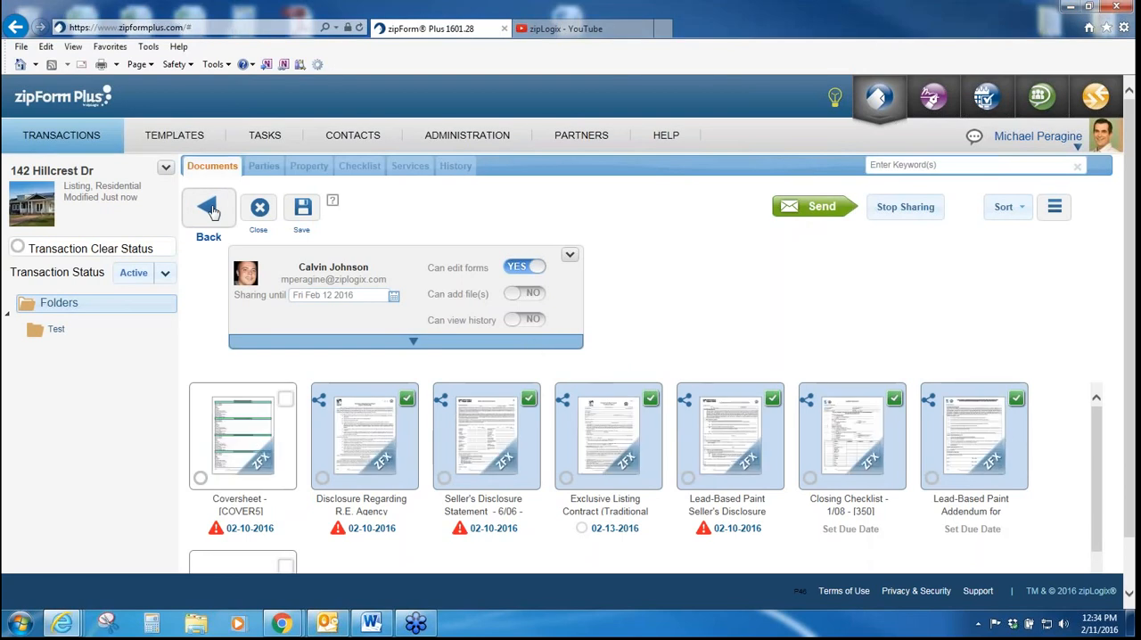
pyautogui.click(265, 210)
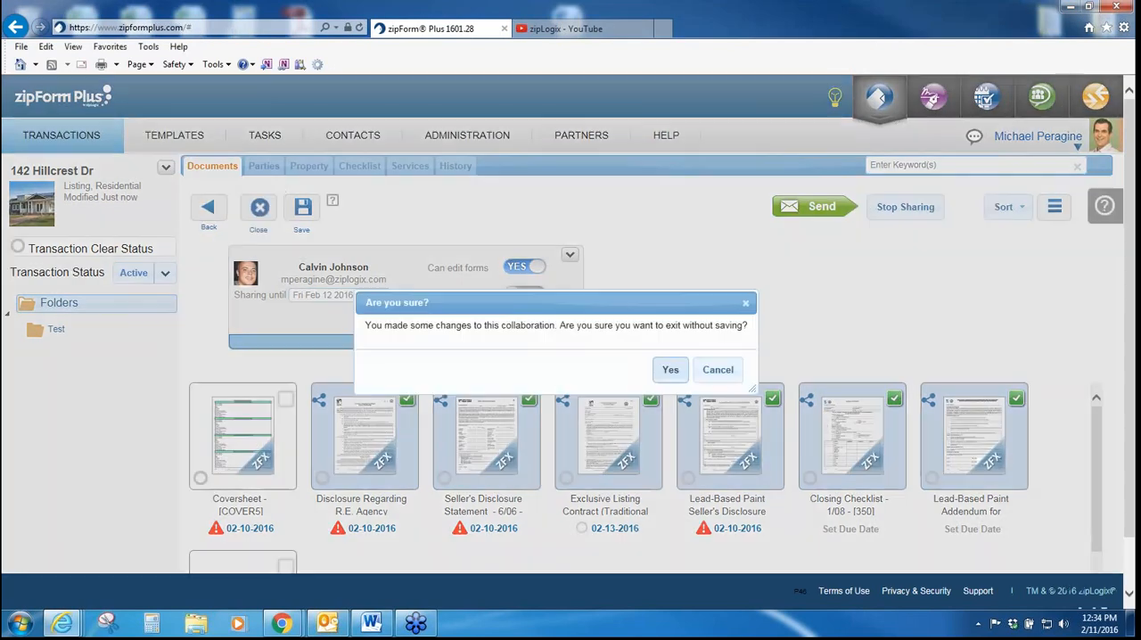
pyautogui.click(668, 369)
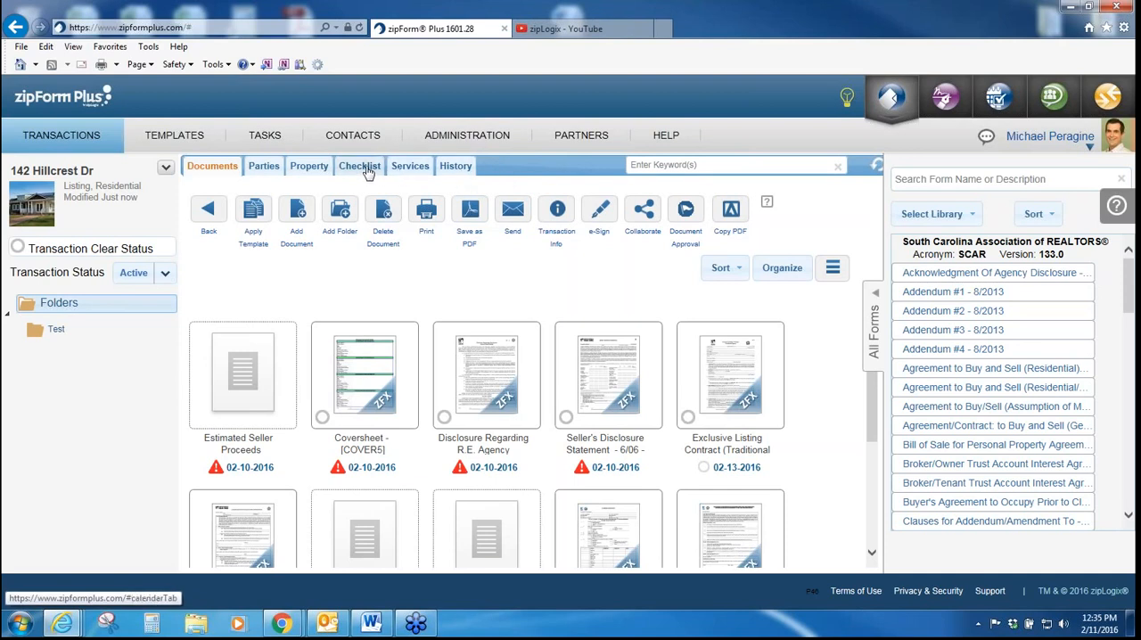
# Step: Hide the forms library and review the tasks in the transaction's checklist, including the Documents, Marketing, Physical and Post-Listing categories
pyautogui.click(877, 325)
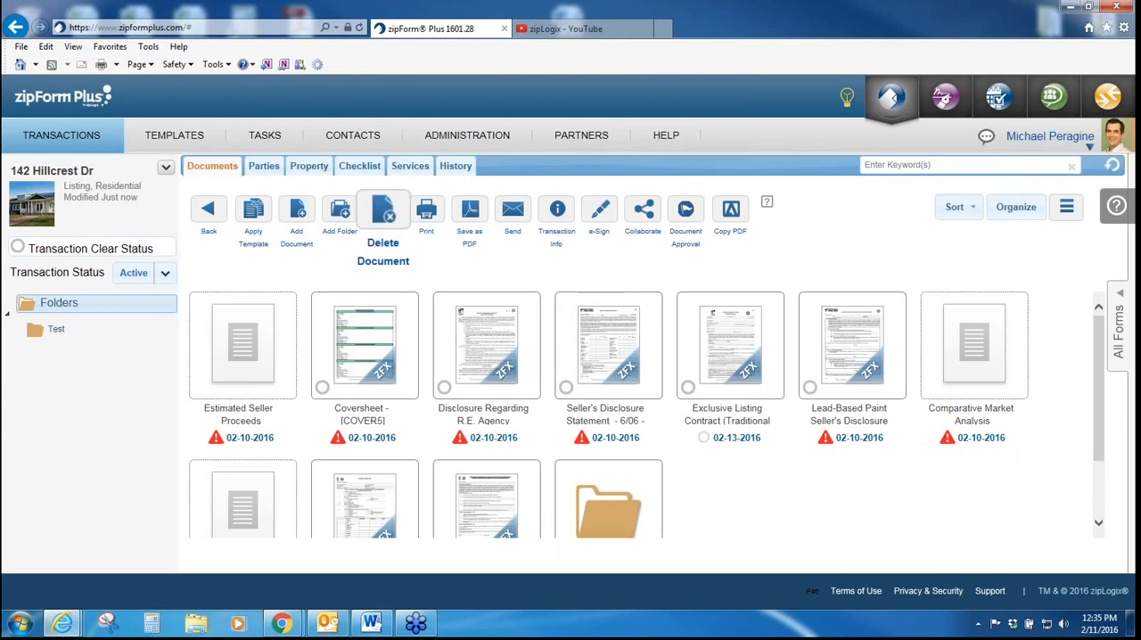
pyautogui.click(366, 169)
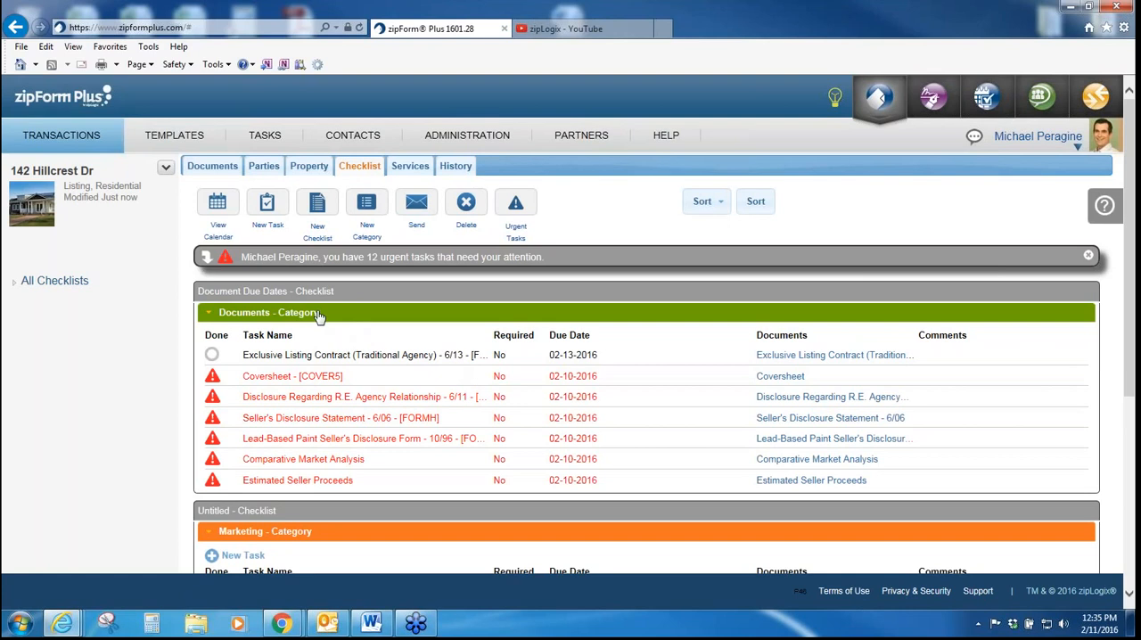
pyautogui.scroll(-3, 435, 355)
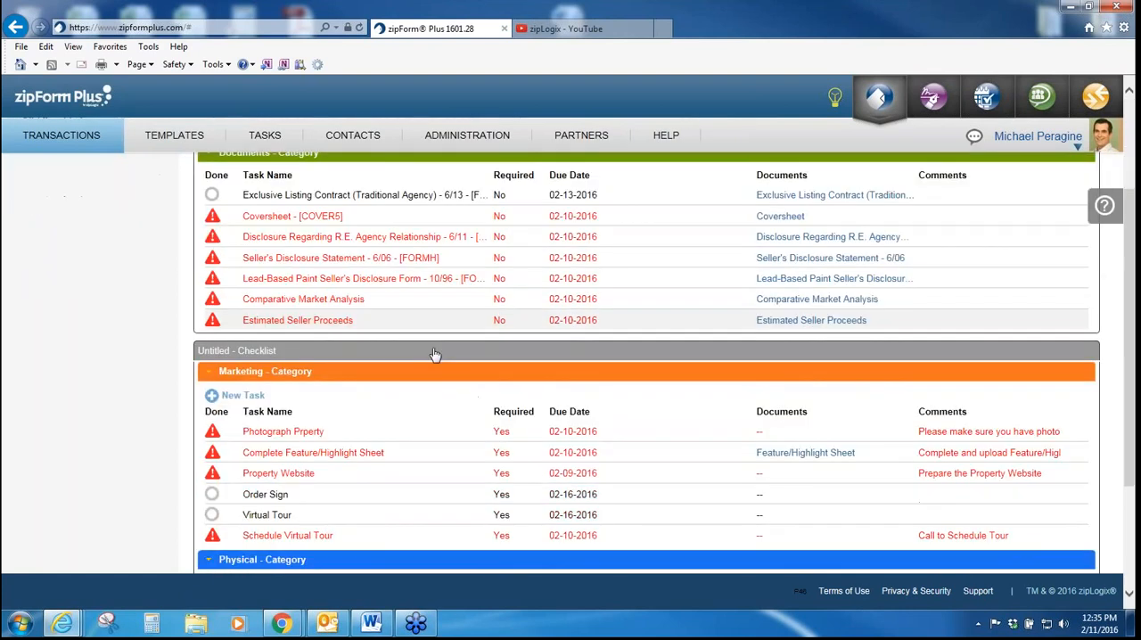
pyautogui.scroll(-3, 306, 375)
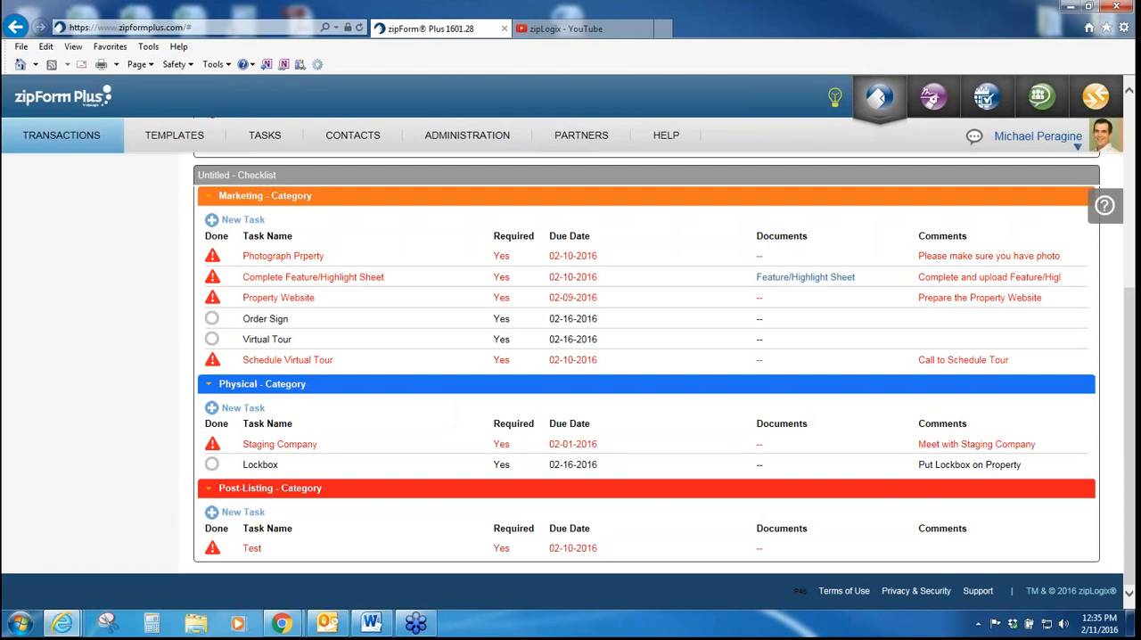
pyautogui.scroll(3, 646, 366)
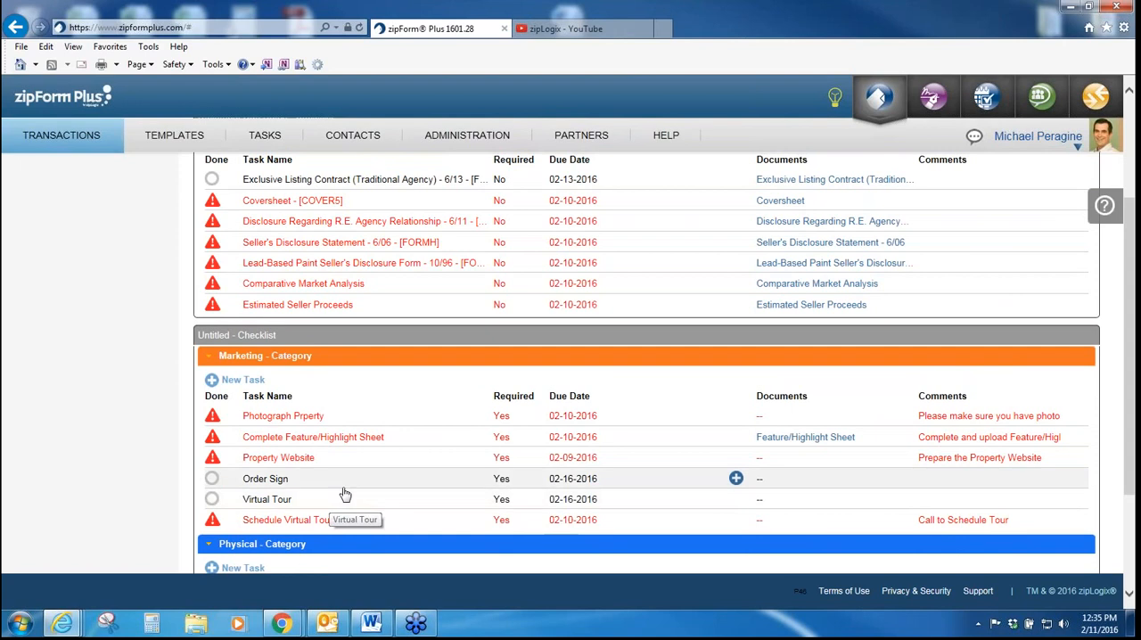
pyautogui.scroll(3, 374, 446)
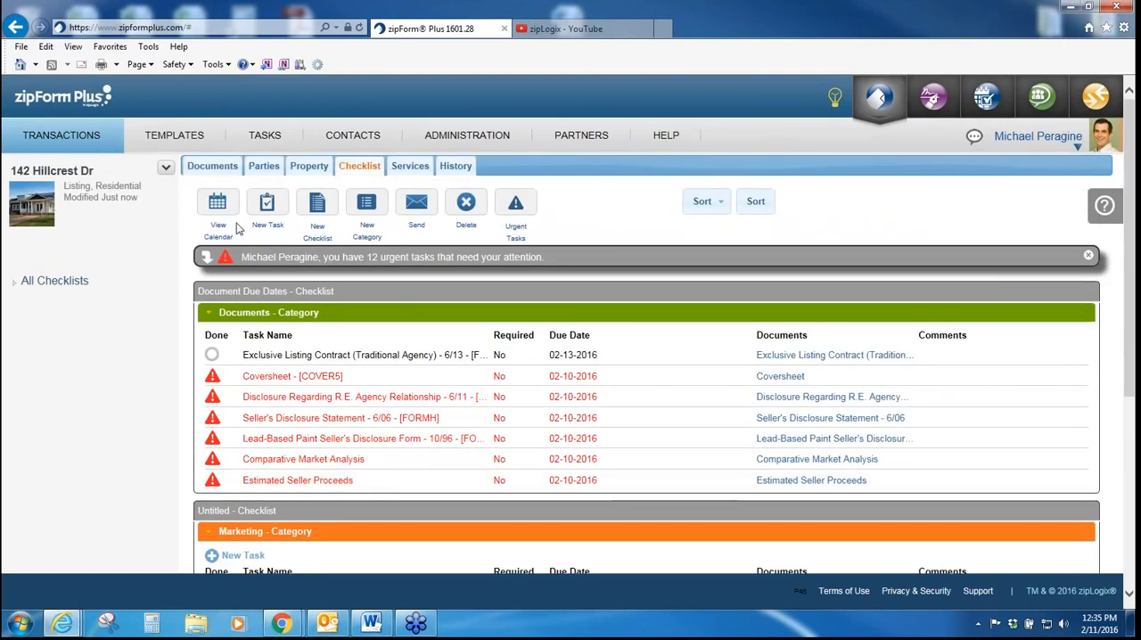
# Step: Show the checklist as a calendar and move the Listing Expiration Date to February 29, 2016
pyautogui.click(221, 239)
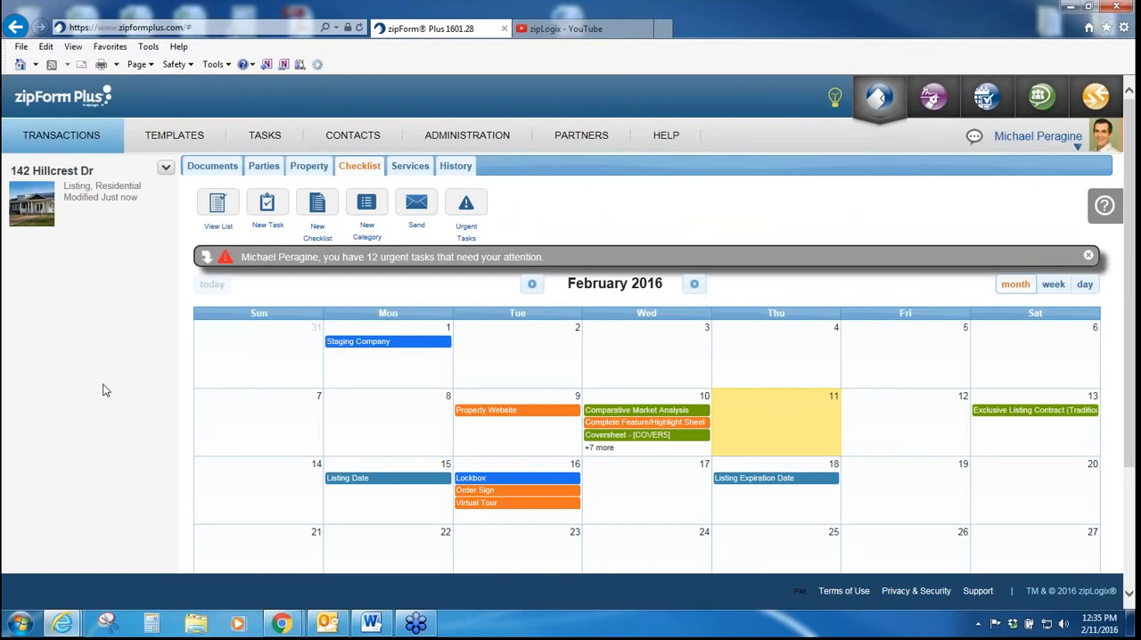
pyautogui.scroll(-2, 101, 390)
pyautogui.scroll(1, 101, 385)
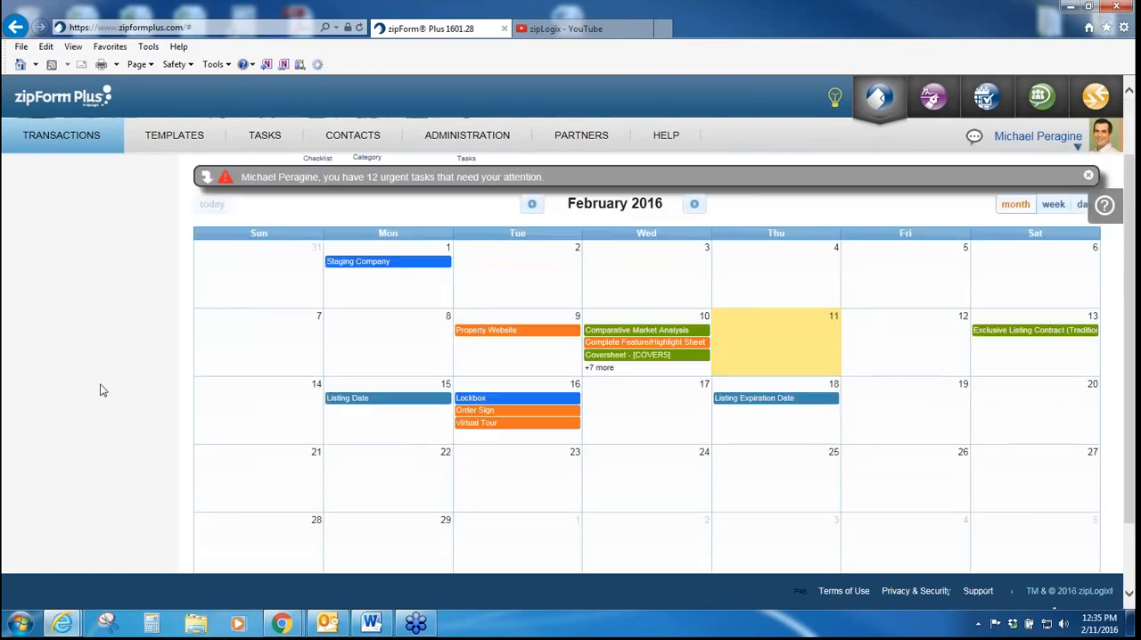
pyautogui.moveTo(771, 400)
pyautogui.moveTo(769, 403); pyautogui.dragTo(389, 523)
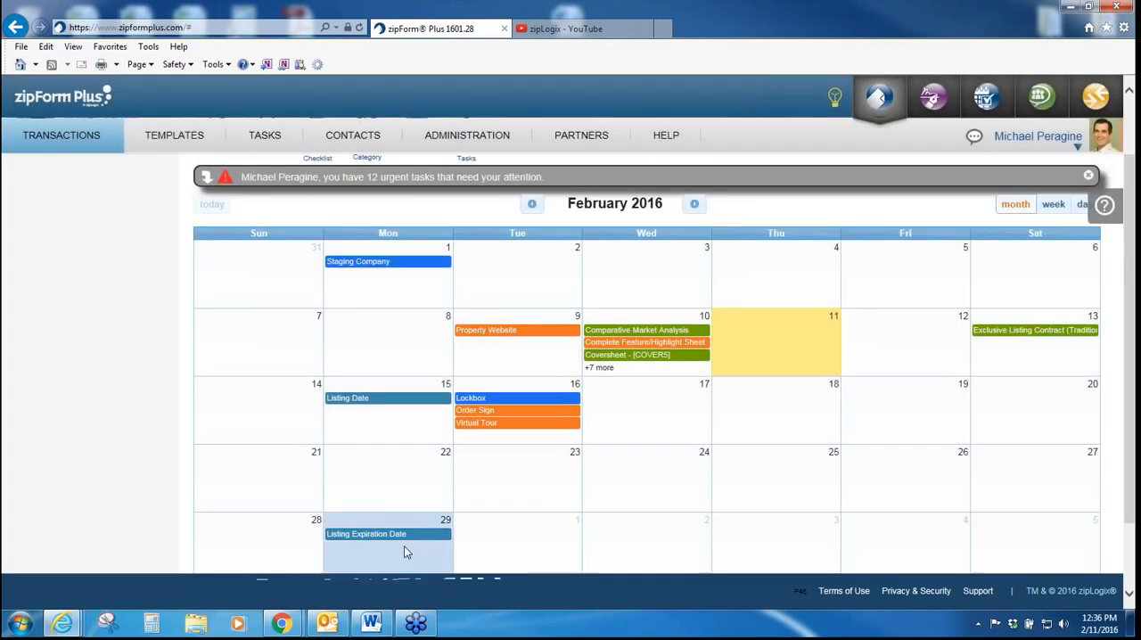
pyautogui.moveTo(406, 536)
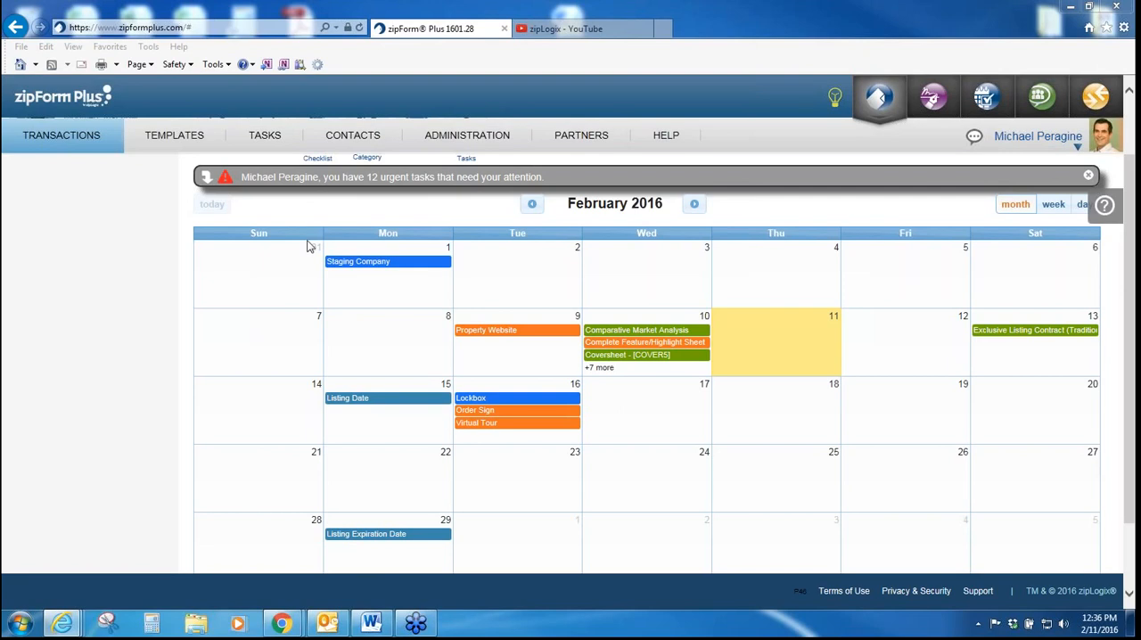
# Step: Expand the urgent tasks alert above the calendar to view the overdue tasks
pyautogui.click(323, 190)
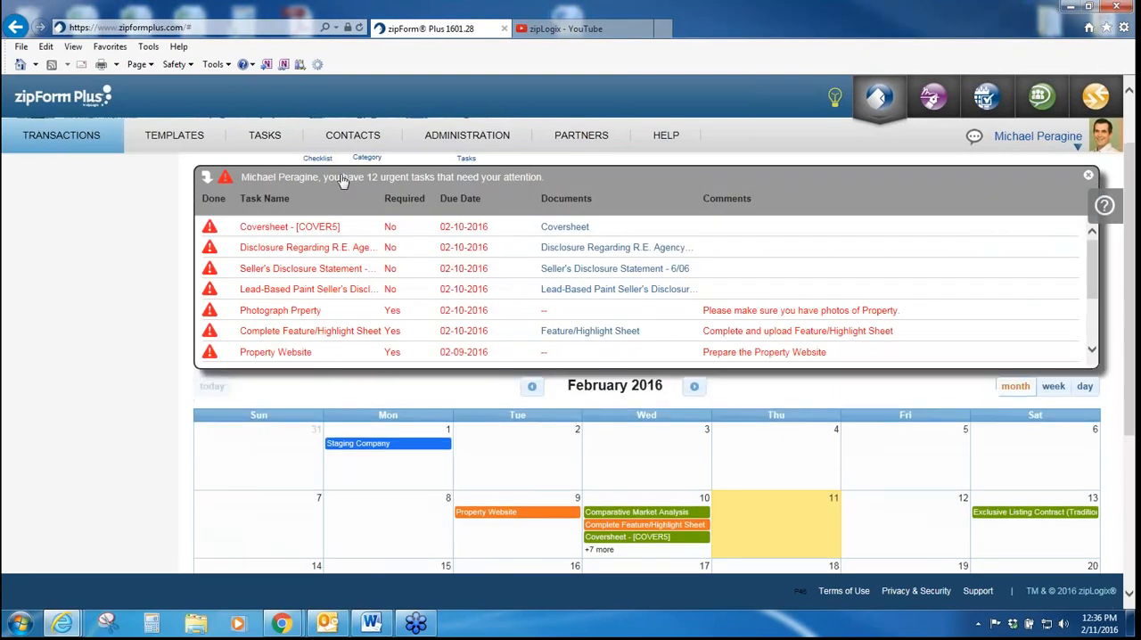
pyautogui.scroll(1, 647, 357)
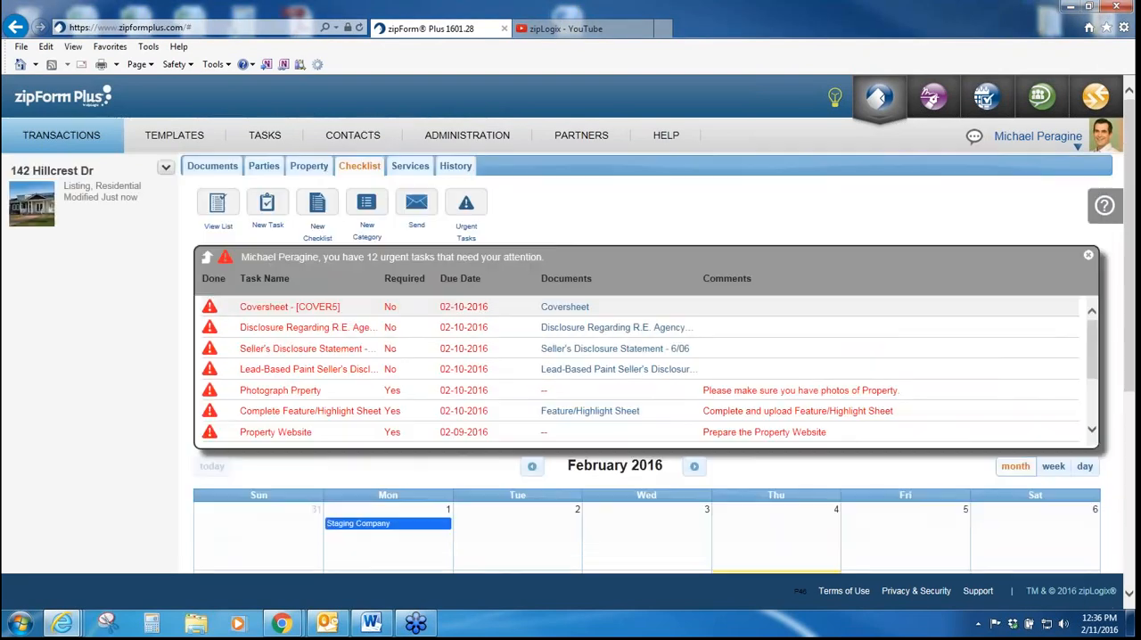
# Step: Mark the due dates of Estimated Seller Proceeds, Coversheet and Disclosure Regarding R.E. Agency as completed in the transaction's documents
pyautogui.click(223, 168)
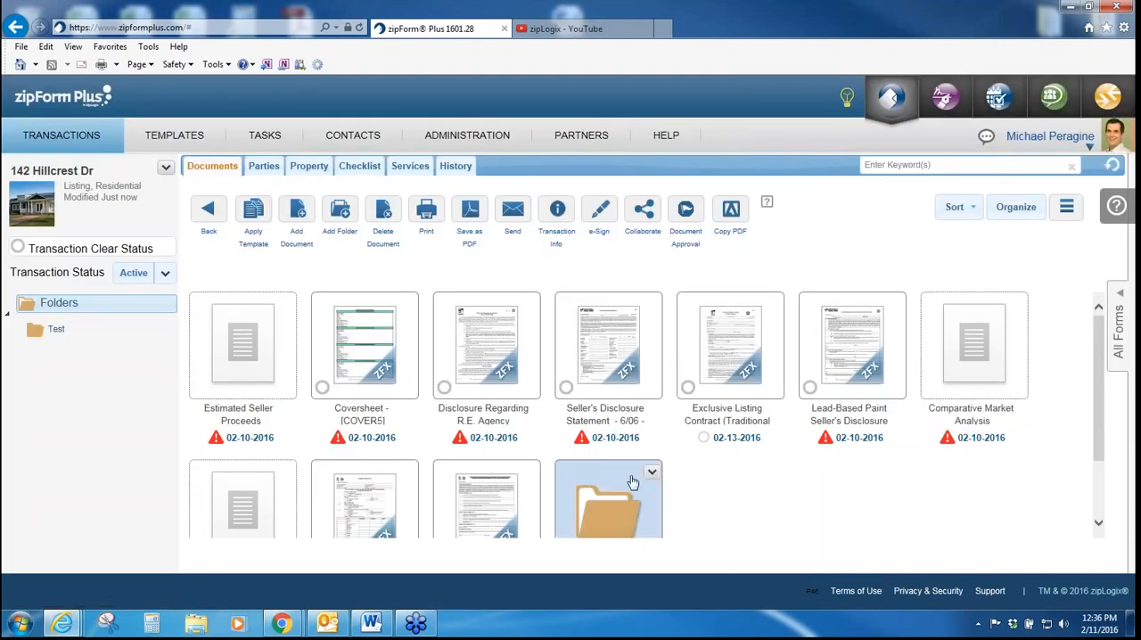
pyautogui.scroll(-1, 808, 467)
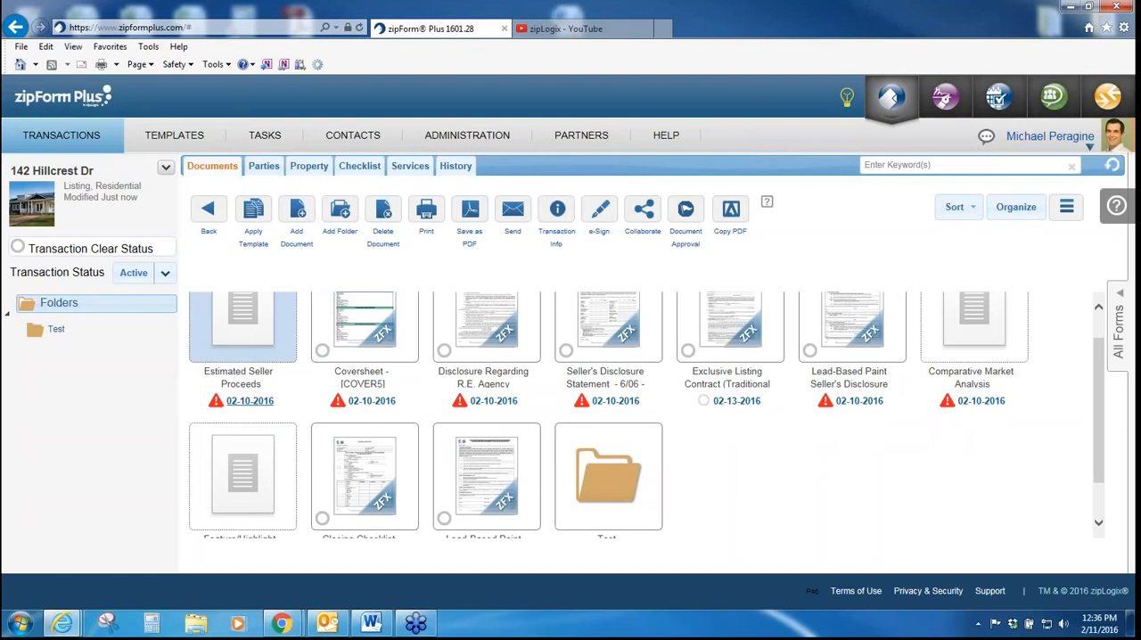
pyautogui.click(214, 400)
pyautogui.click(338, 402)
pyautogui.click(457, 402)
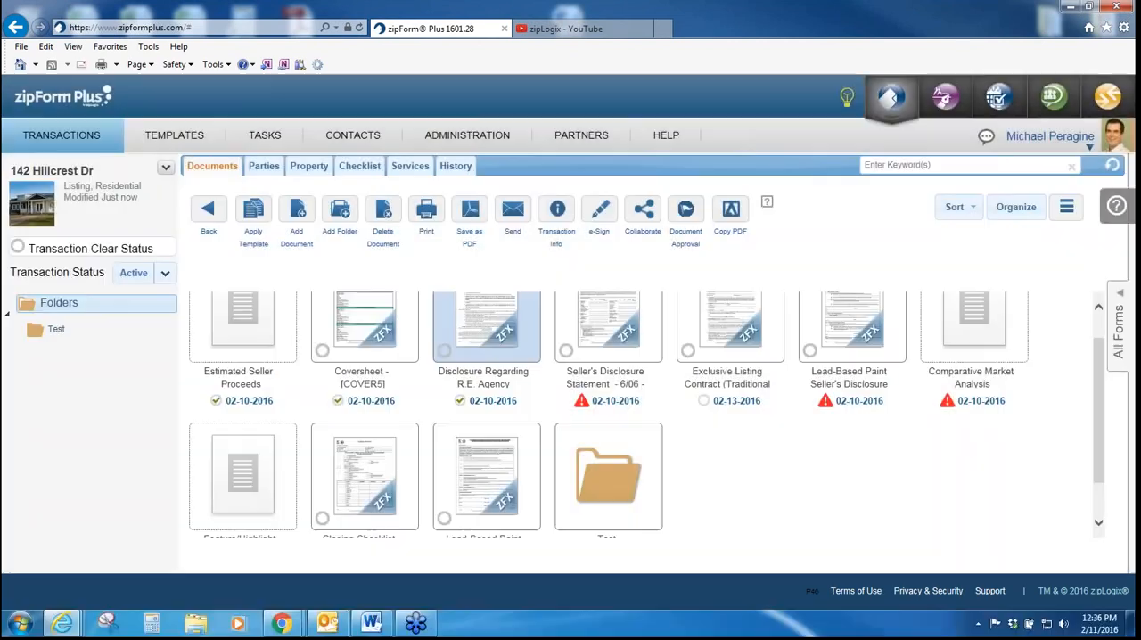
pyautogui.scroll(1, 526, 410)
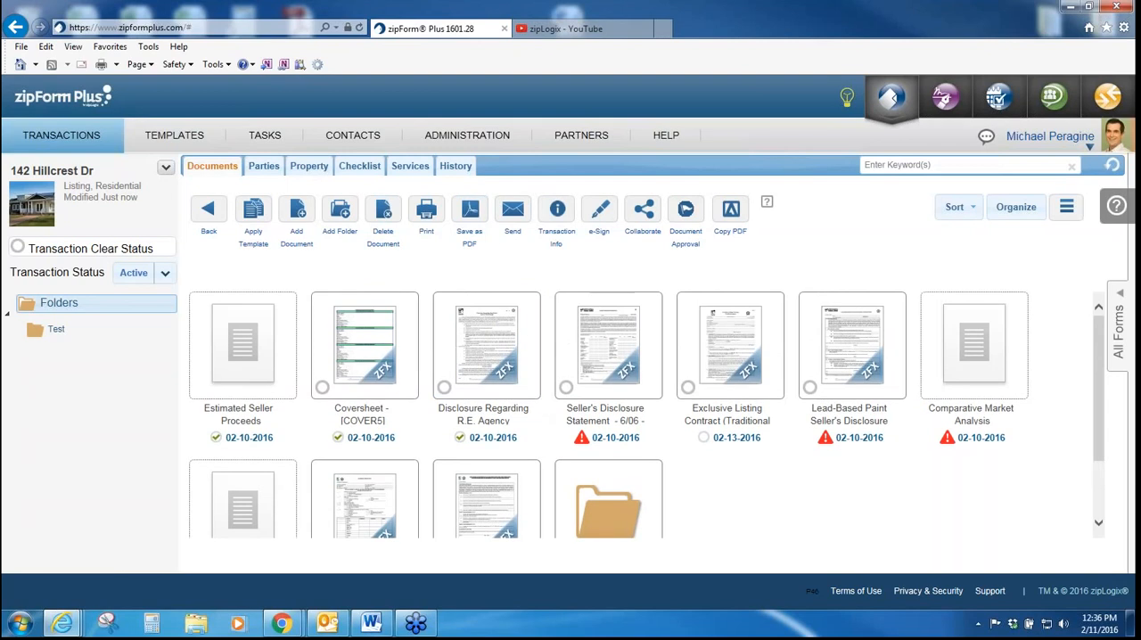
# Step: Review the transaction's history audit trail and return to its documents
pyautogui.click(456, 166)
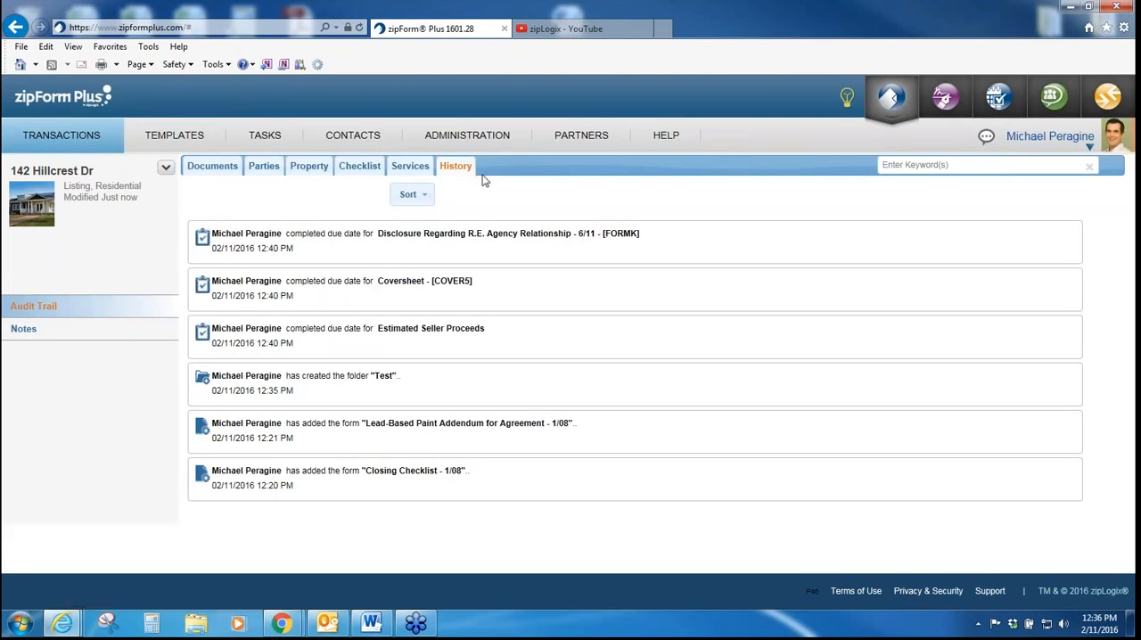
pyautogui.moveTo(468, 135)
pyautogui.click(214, 169)
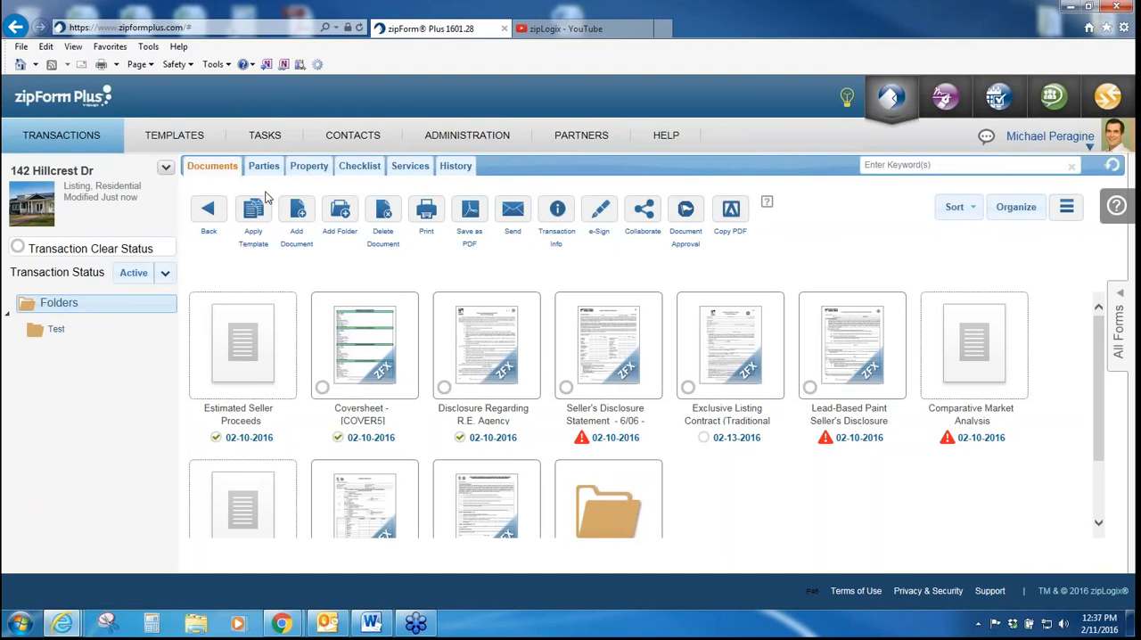
# Step: Start a new template from the template list and name it Farm and Ranch Lease AUTO
pyautogui.click(93, 140)
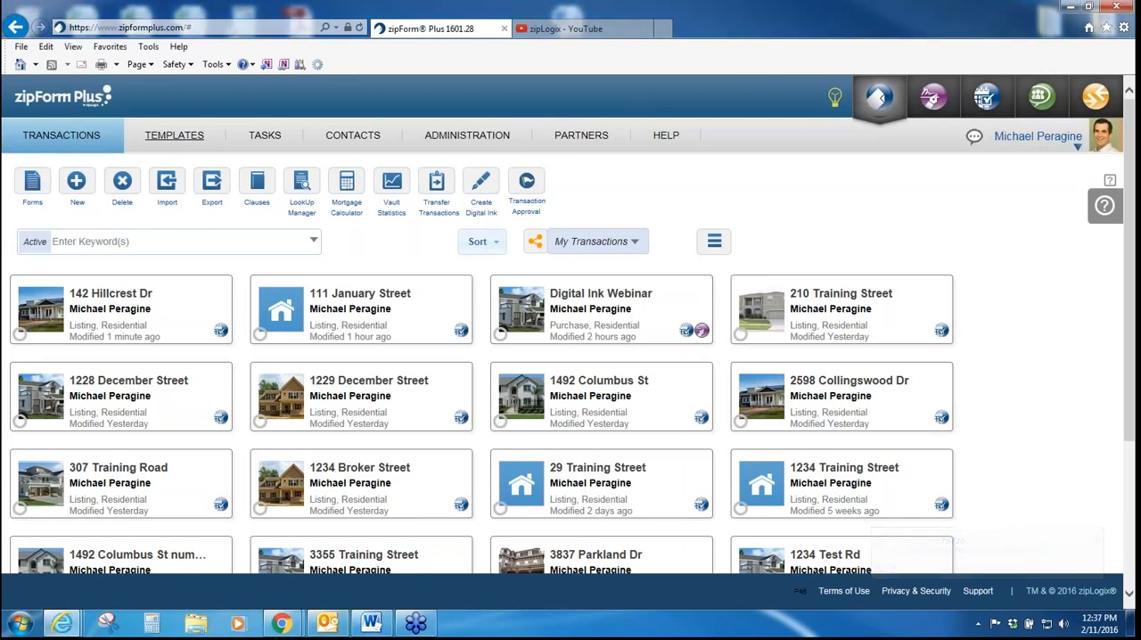
pyautogui.click(175, 136)
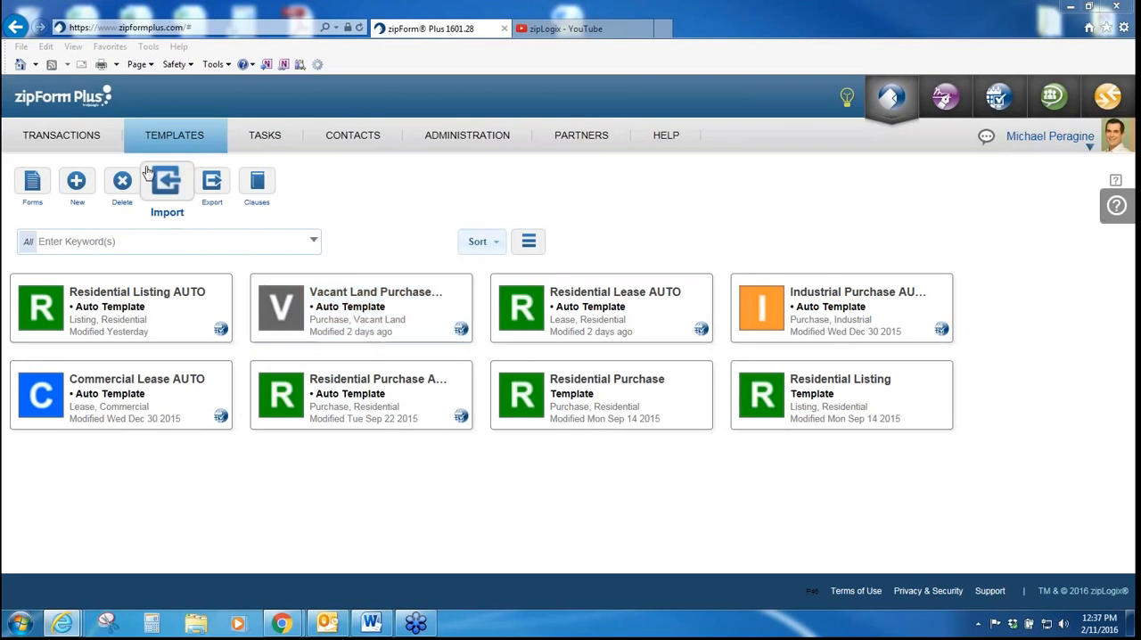
pyautogui.click(80, 187)
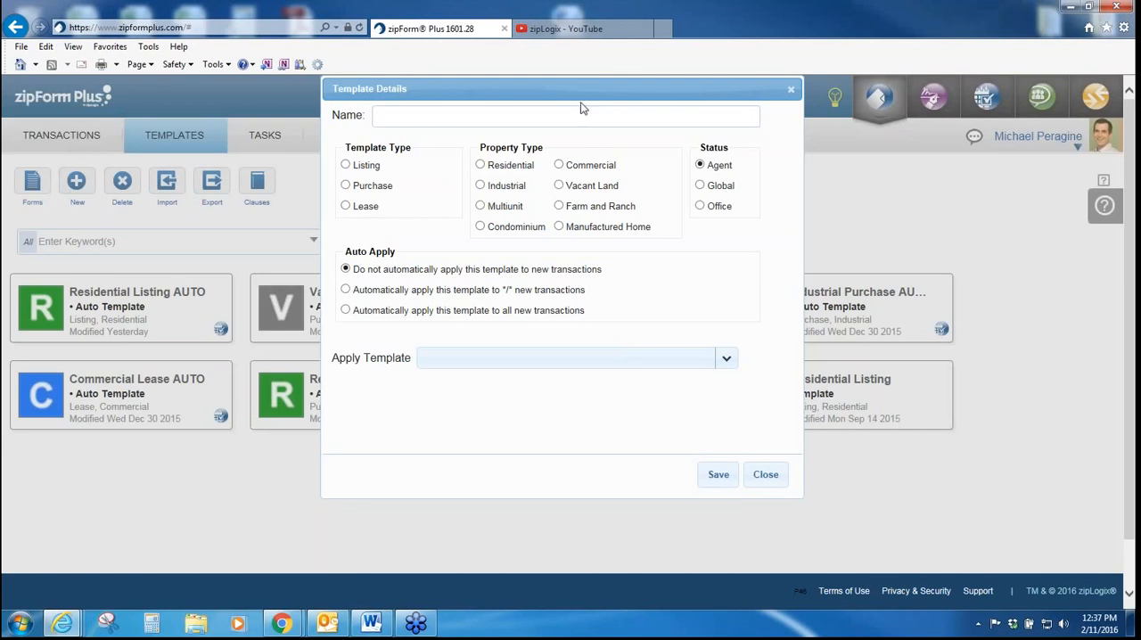
pyautogui.moveTo(582, 91); pyautogui.dragTo(538, 94)
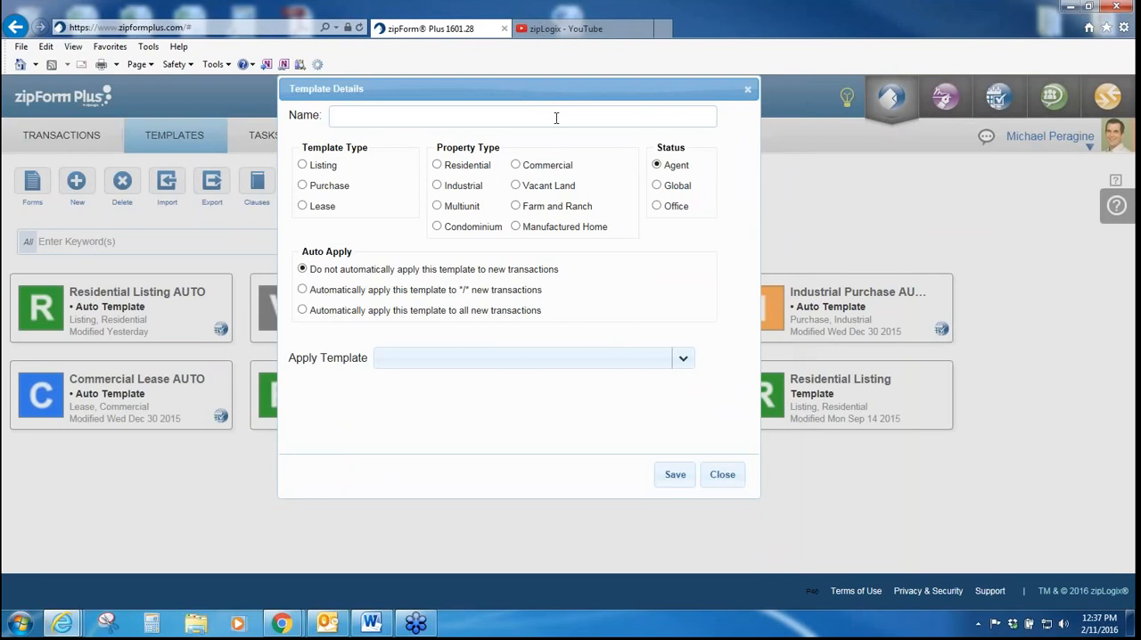
pyautogui.write('Farm and Ranch Lease AUTO')
# Step: Set the template type to Lease, the property type to Farm and Ranch and the status to Global
pyautogui.click(302, 206)
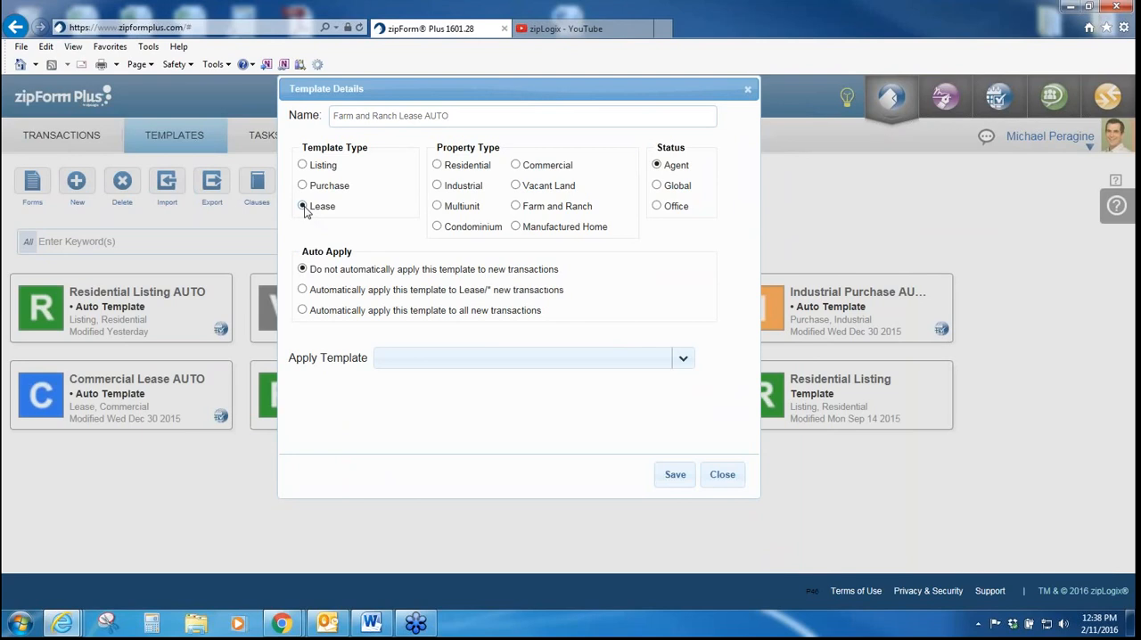
pyautogui.click(516, 207)
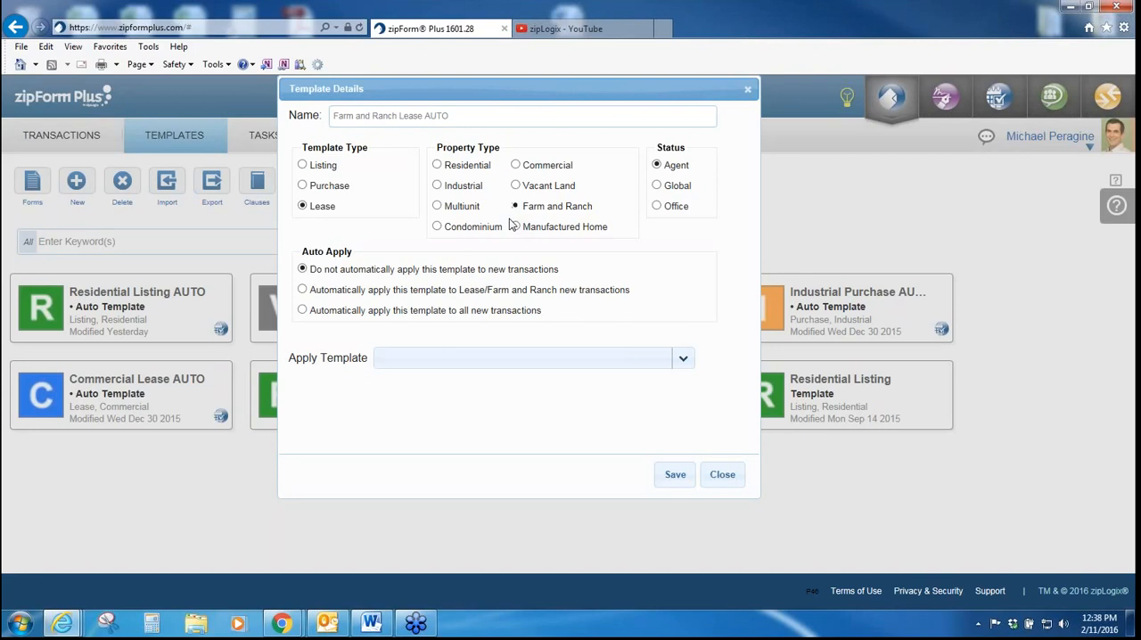
pyautogui.moveTo(656, 149); pyautogui.dragTo(719, 216)
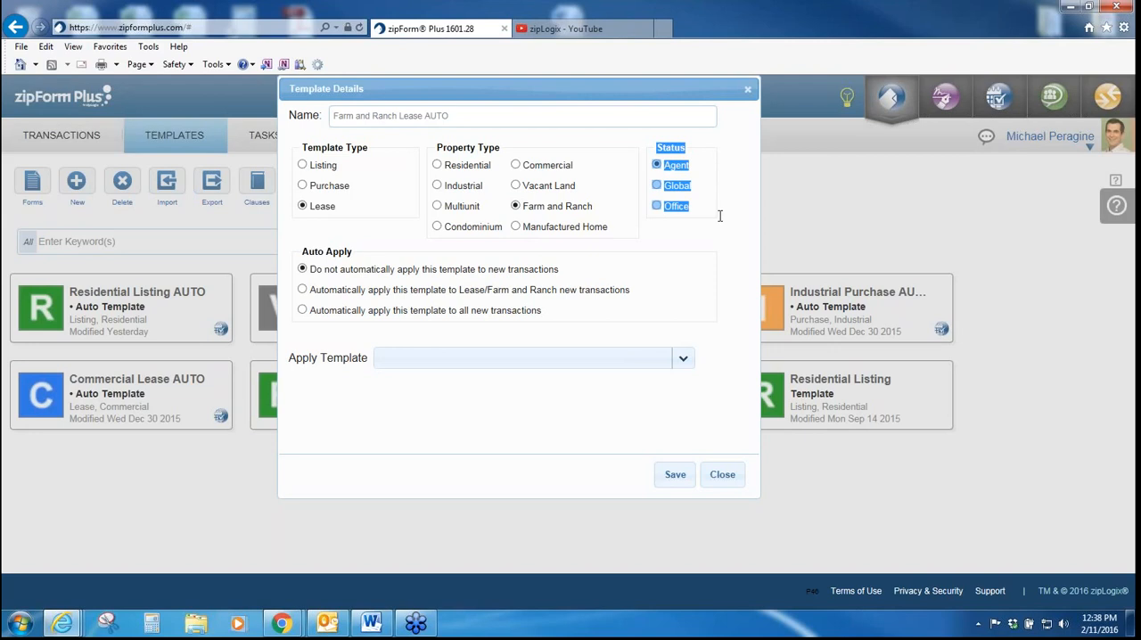
pyautogui.click(720, 214)
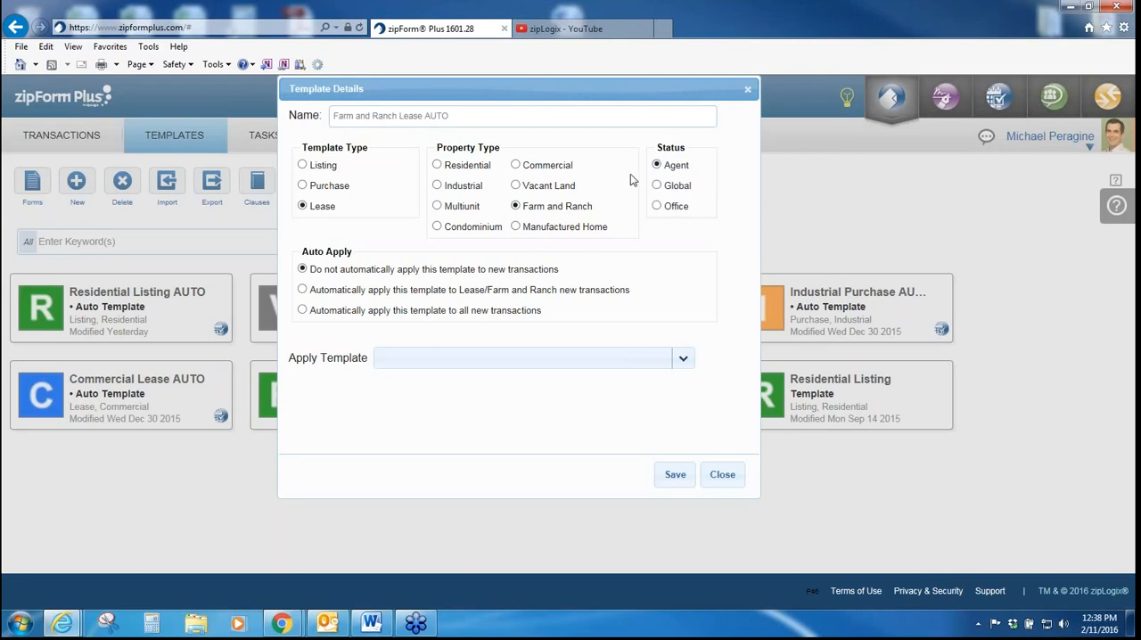
pyautogui.click(656, 188)
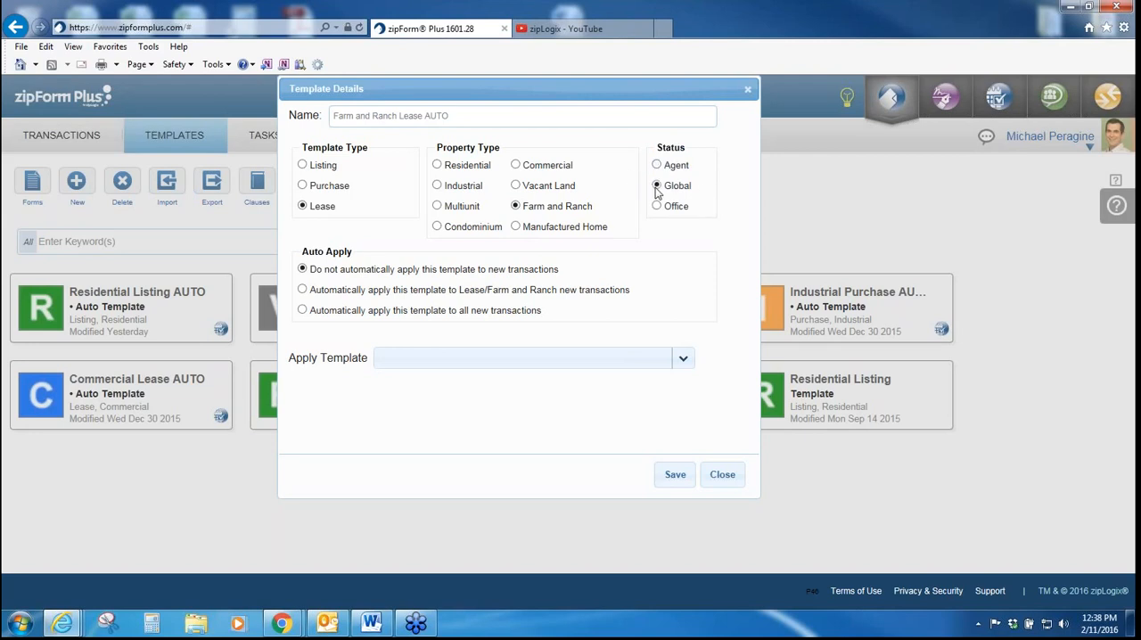
pyautogui.moveTo(695, 187); pyautogui.dragTo(679, 188)
pyautogui.click(711, 190)
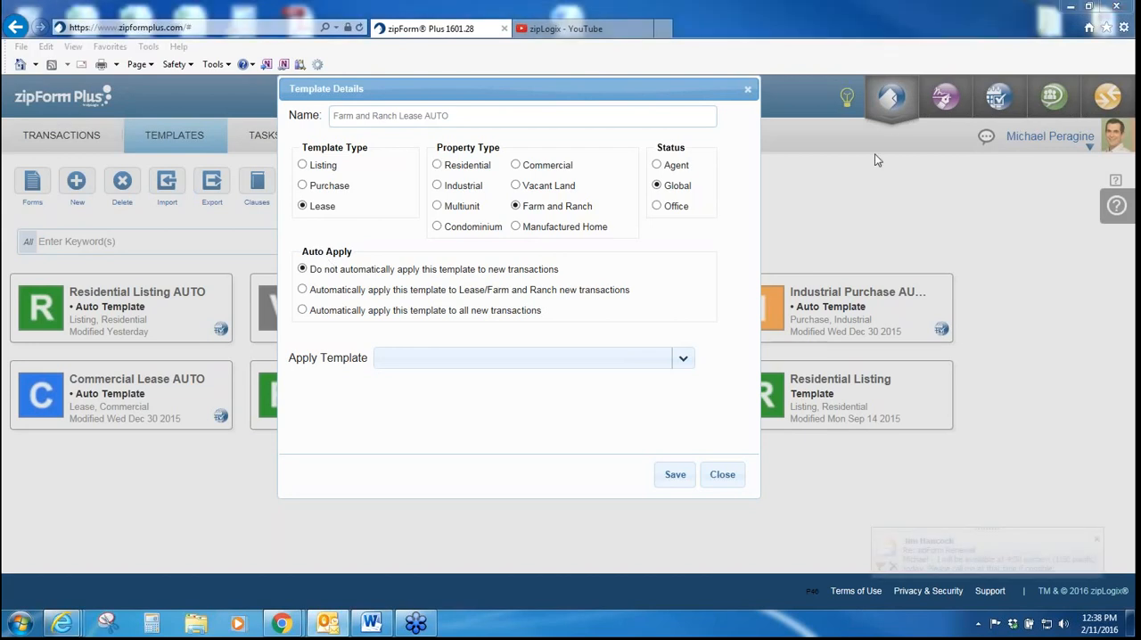
# Step: Have the template apply automatically to Lease/Farm and Ranch new transactions and save its details
pyautogui.moveTo(318, 269); pyautogui.dragTo(511, 273)
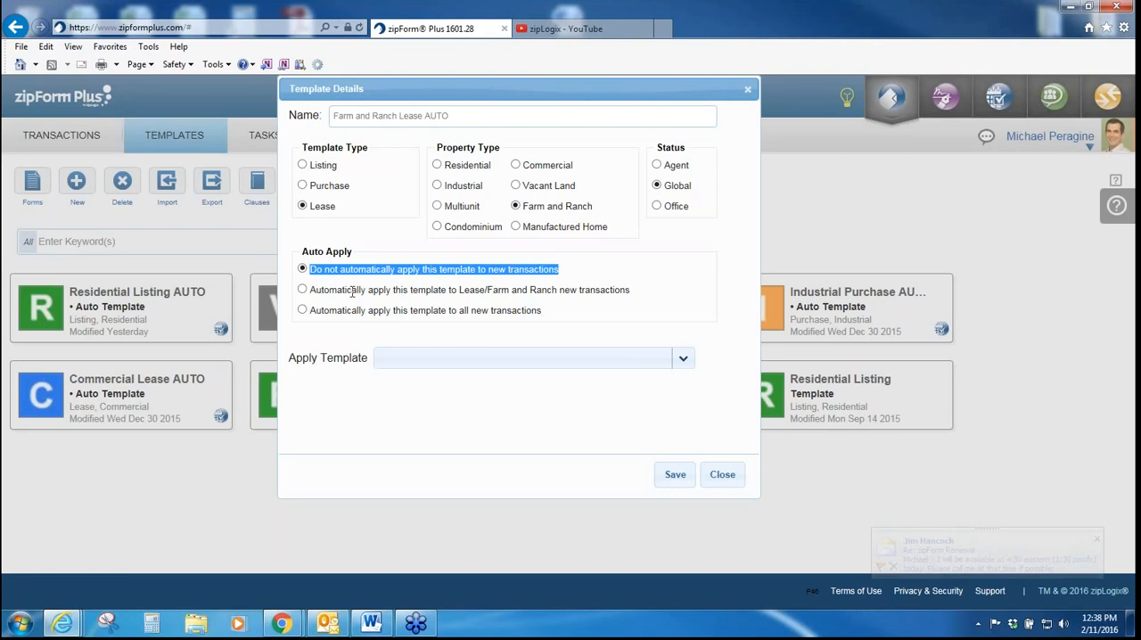
pyautogui.moveTo(311, 290); pyautogui.dragTo(558, 294)
pyautogui.click(311, 312)
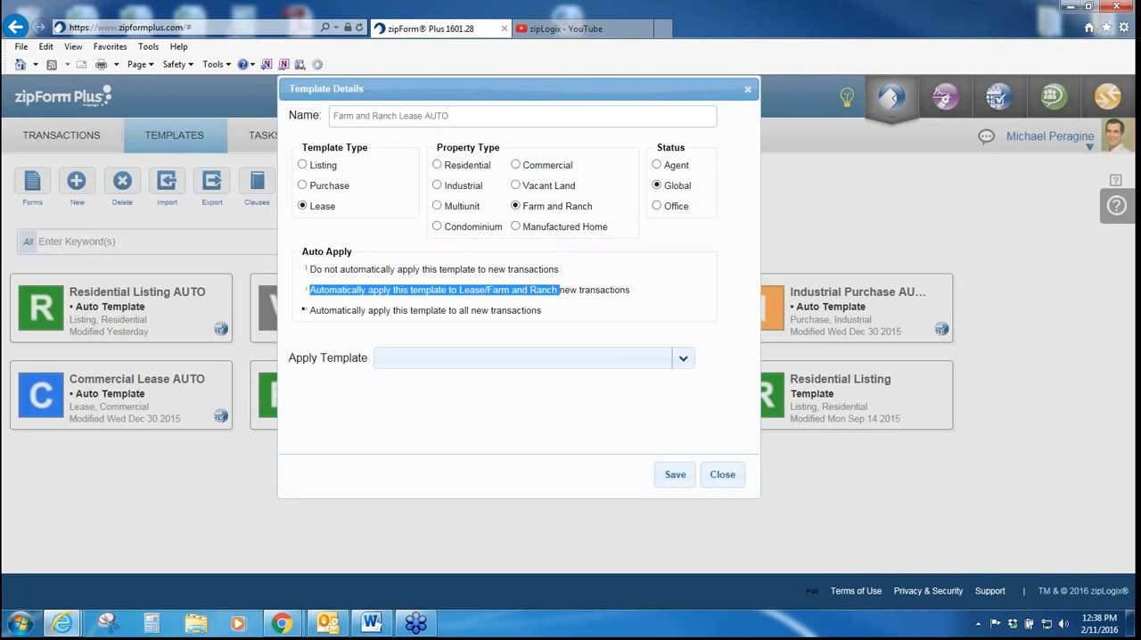
pyautogui.click(302, 290)
pyautogui.click(504, 297)
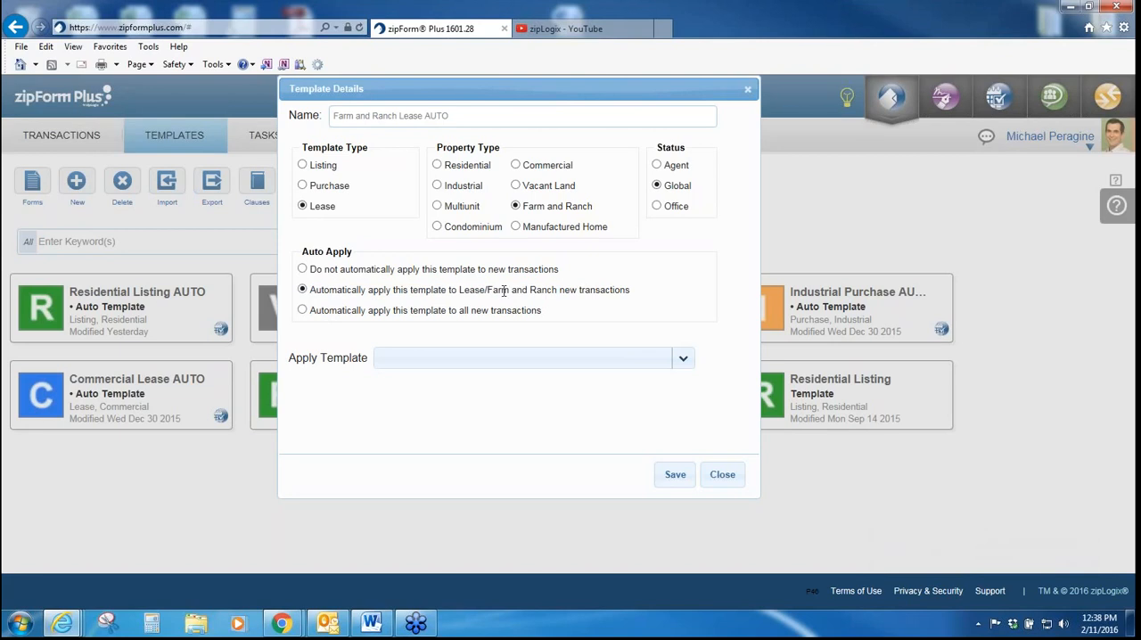
pyautogui.click(675, 475)
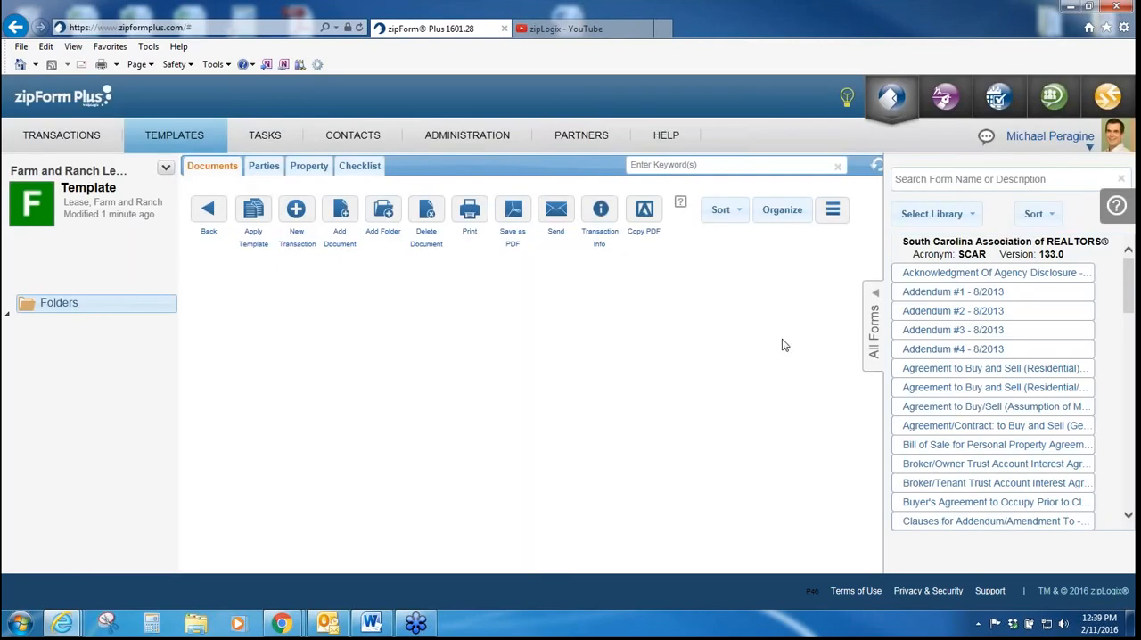
# Step: Add Acknowledgment Of Agency Disclosure, Addendum #1 to #4, and the Residential and Residential/Condo Agreement to Buy and Sell forms to the template
pyautogui.doubleClick(956, 274)
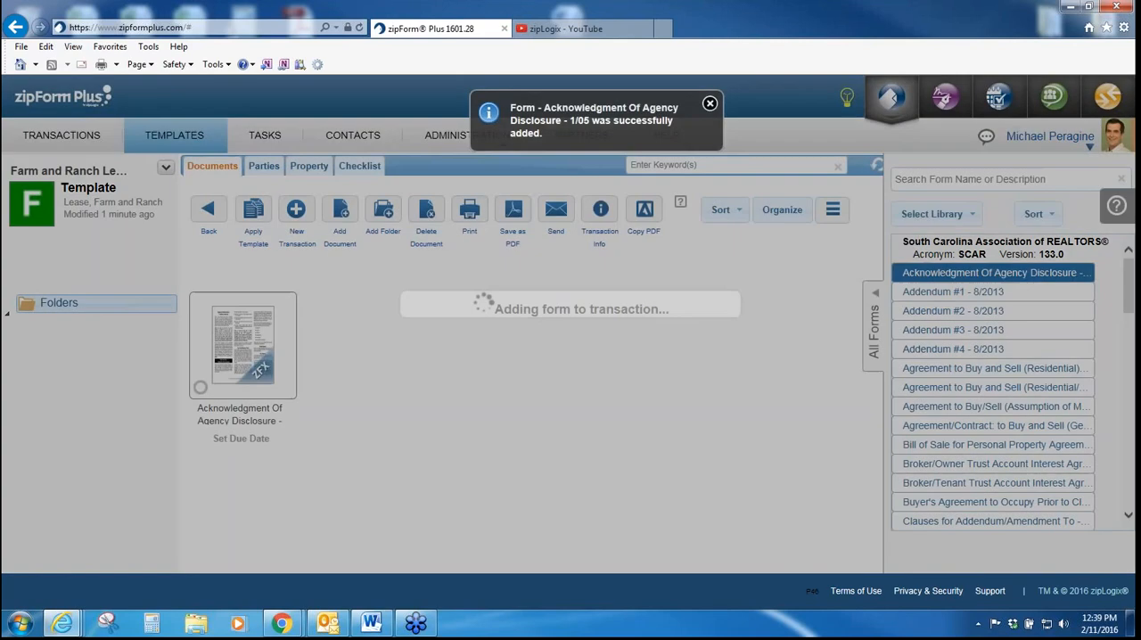
pyautogui.doubleClick(952, 292)
pyautogui.doubleClick(953, 310)
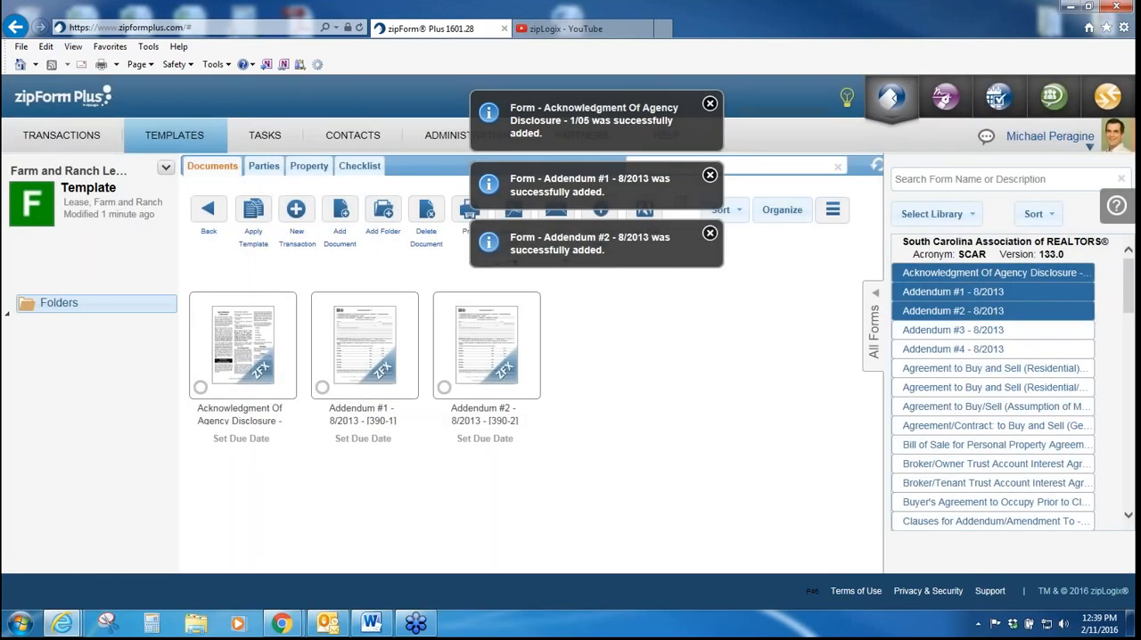
pyautogui.doubleClick(954, 330)
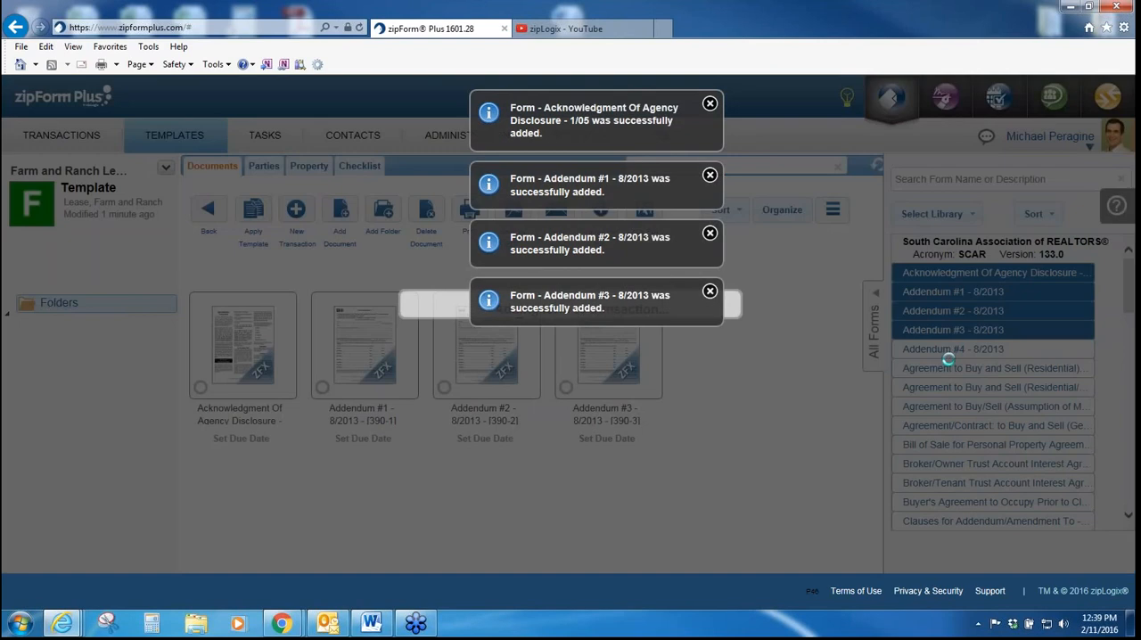
pyautogui.doubleClick(952, 349)
pyautogui.doubleClick(952, 368)
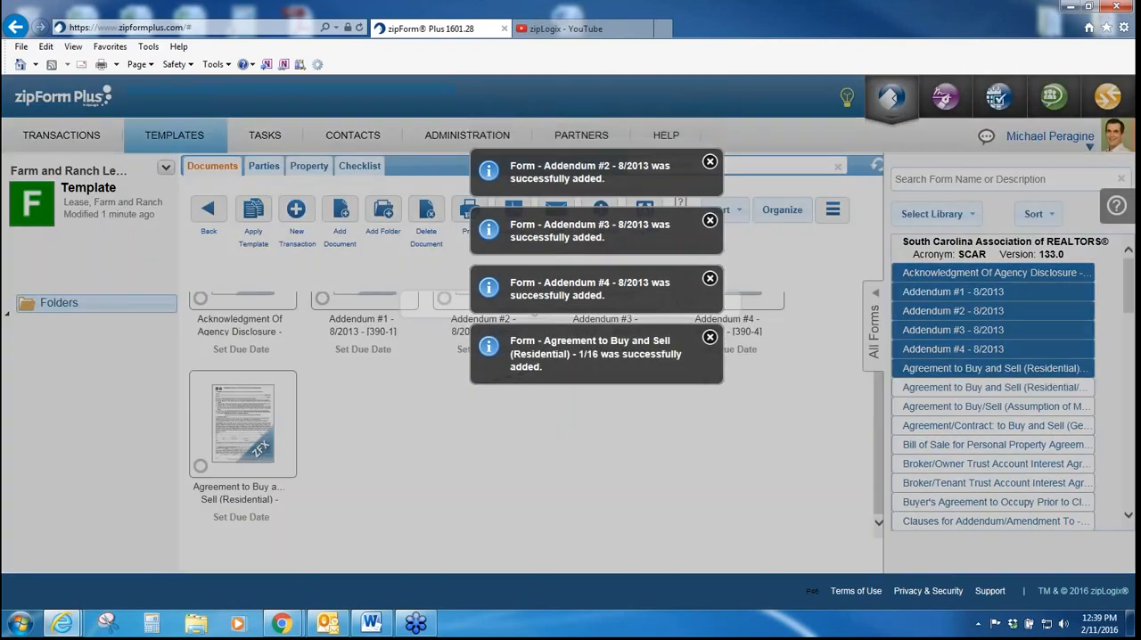
pyautogui.doubleClick(952, 387)
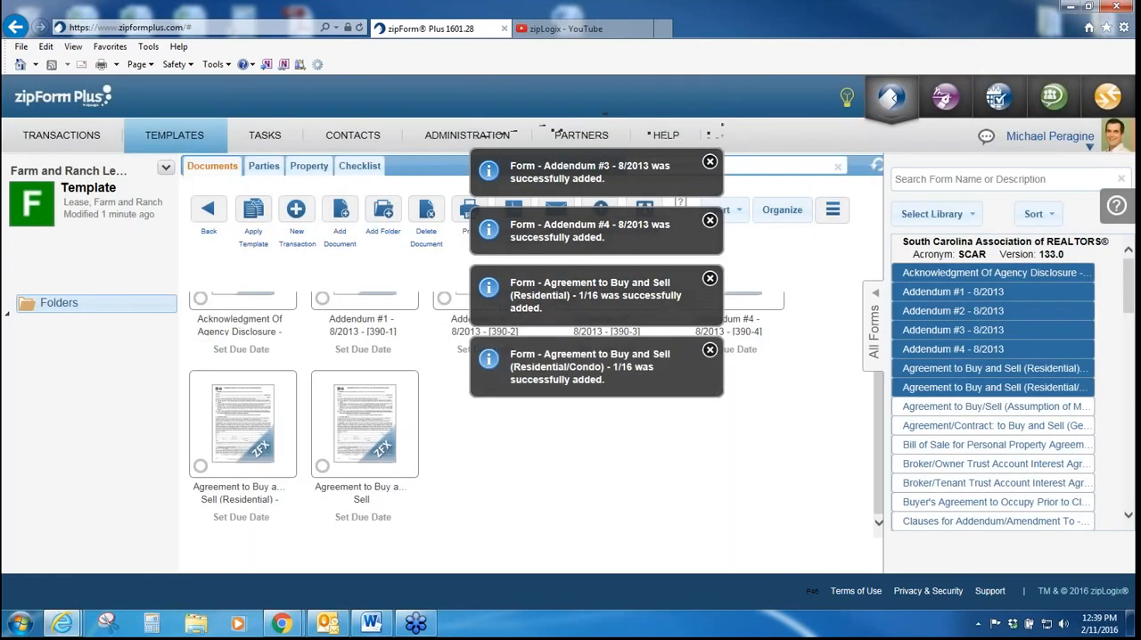
pyautogui.click(873, 325)
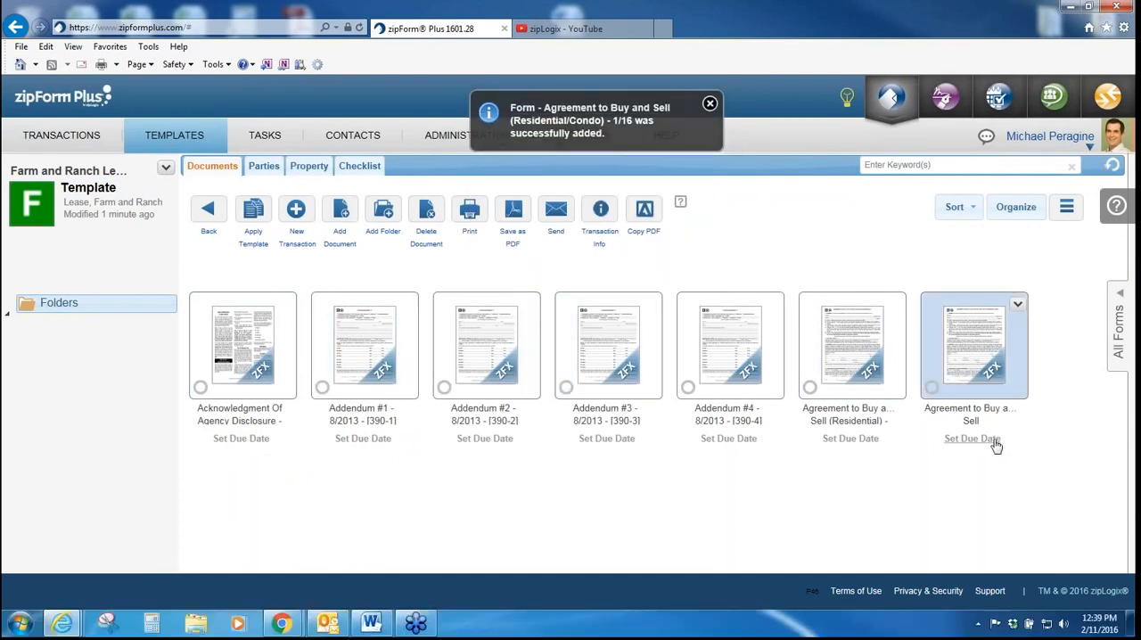
pyautogui.click(353, 166)
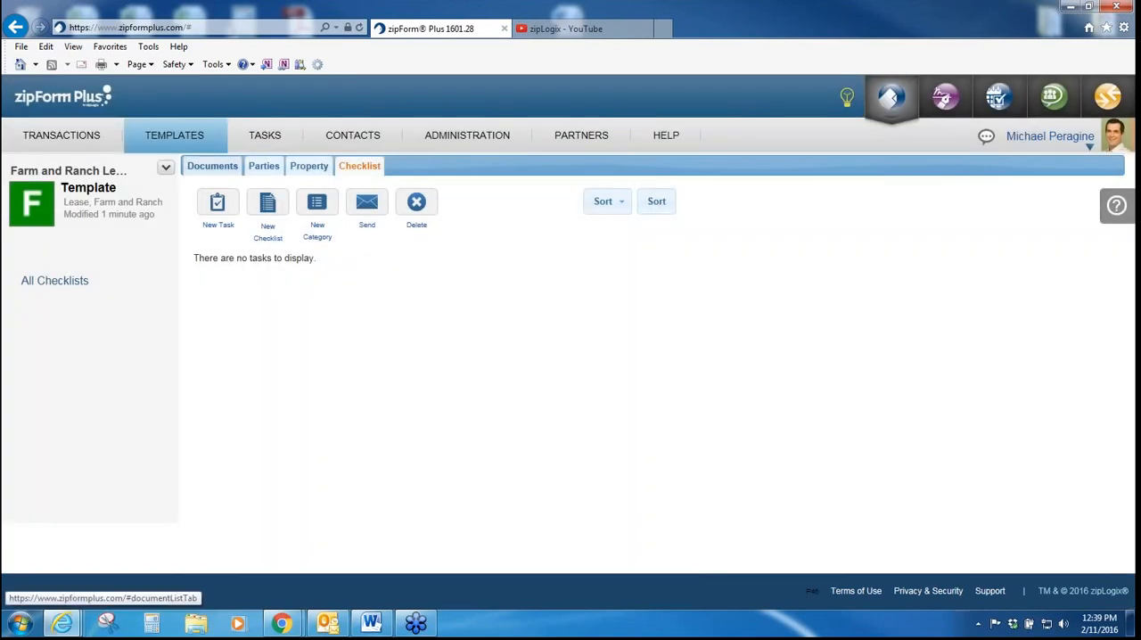
pyautogui.click(226, 171)
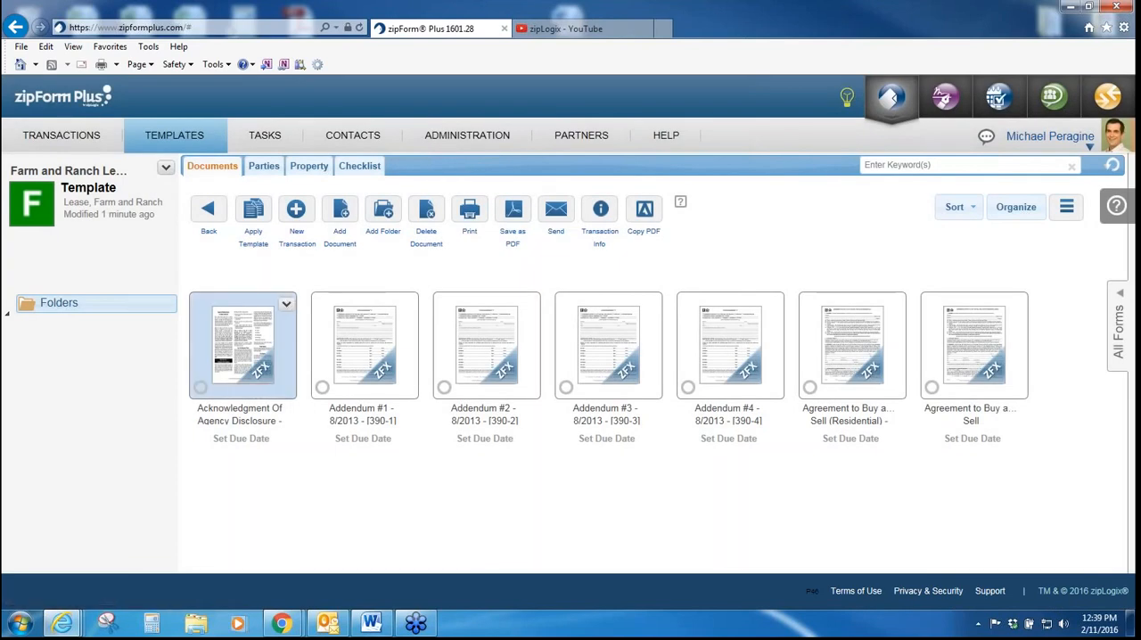
pyautogui.click(250, 443)
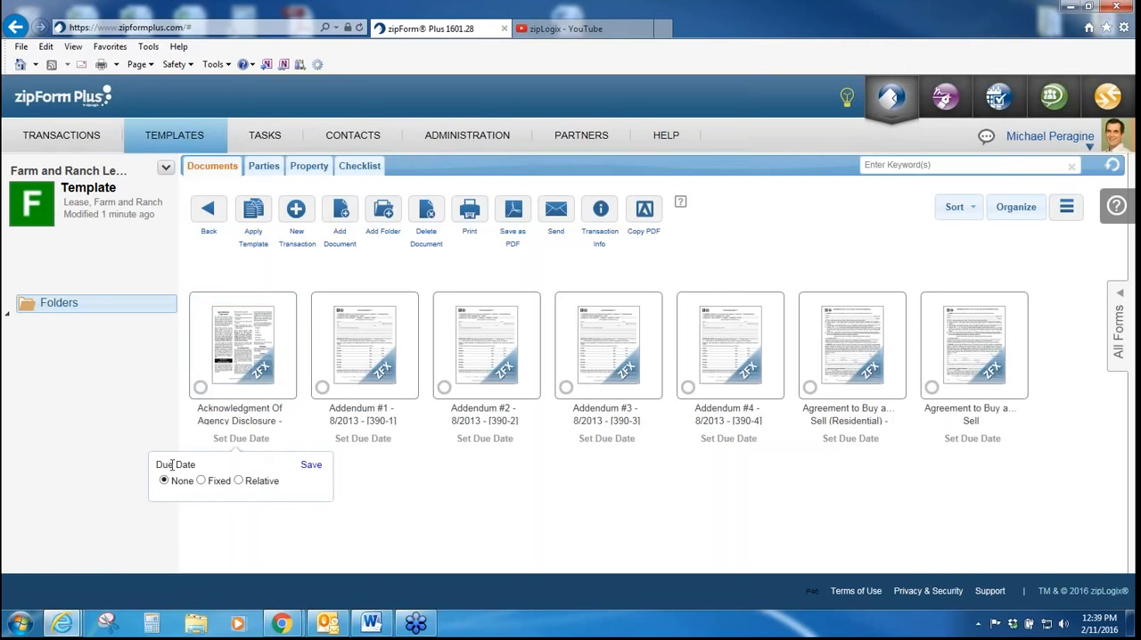
pyautogui.click(238, 482)
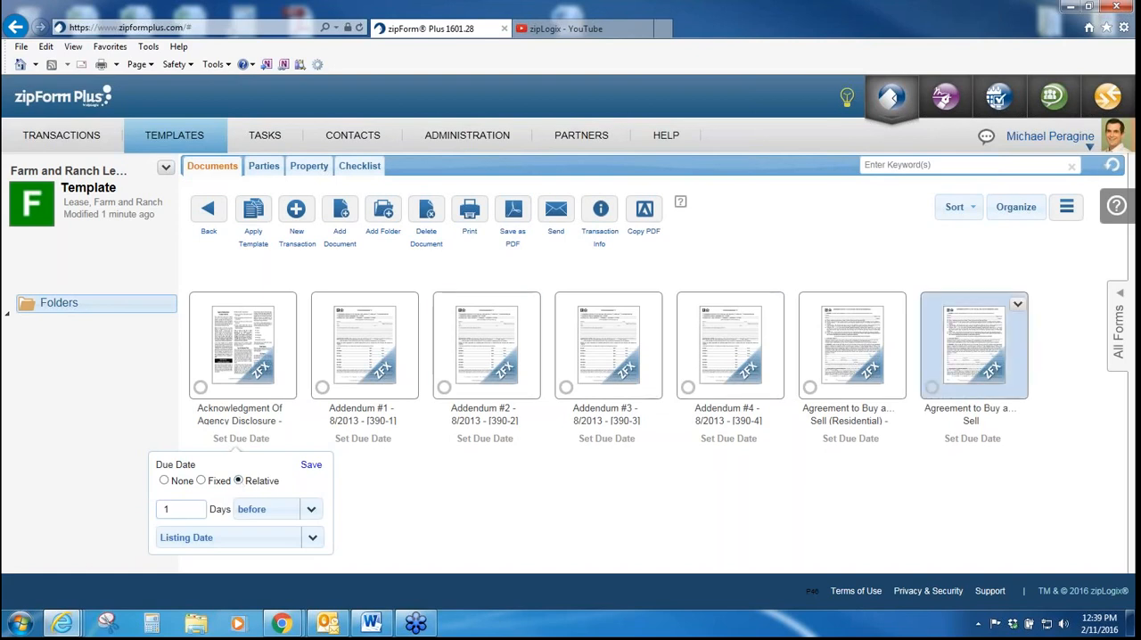
pyautogui.click(1119, 346)
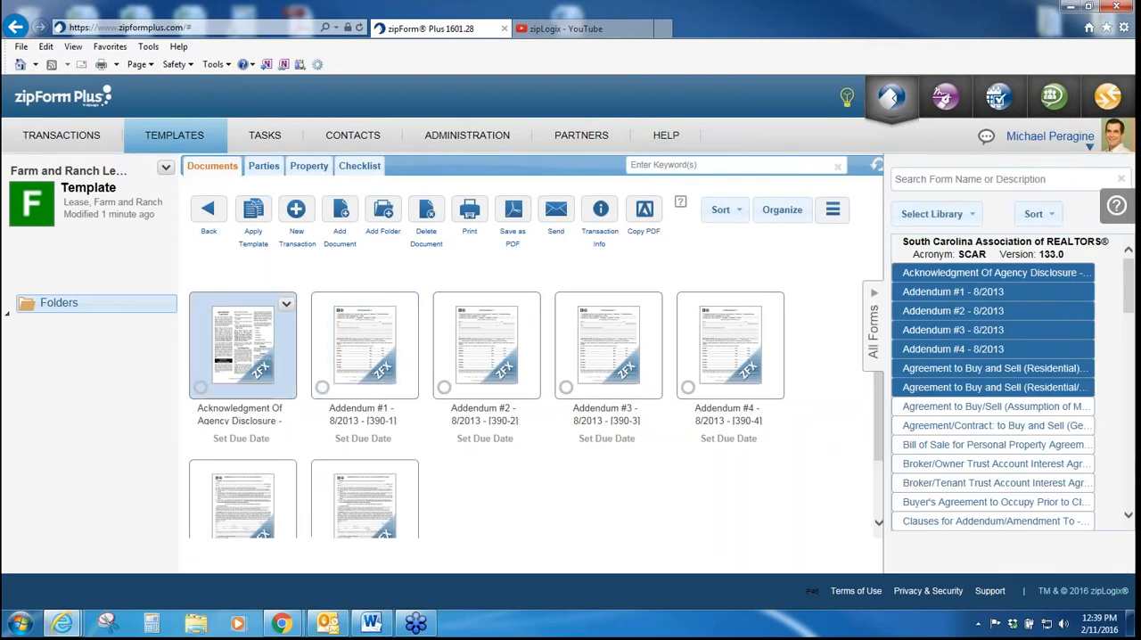
# Step: Set the Acknowledgment Of Agency Disclosure's relative due date to 3 days after Closing Date and save it
pyautogui.click(264, 441)
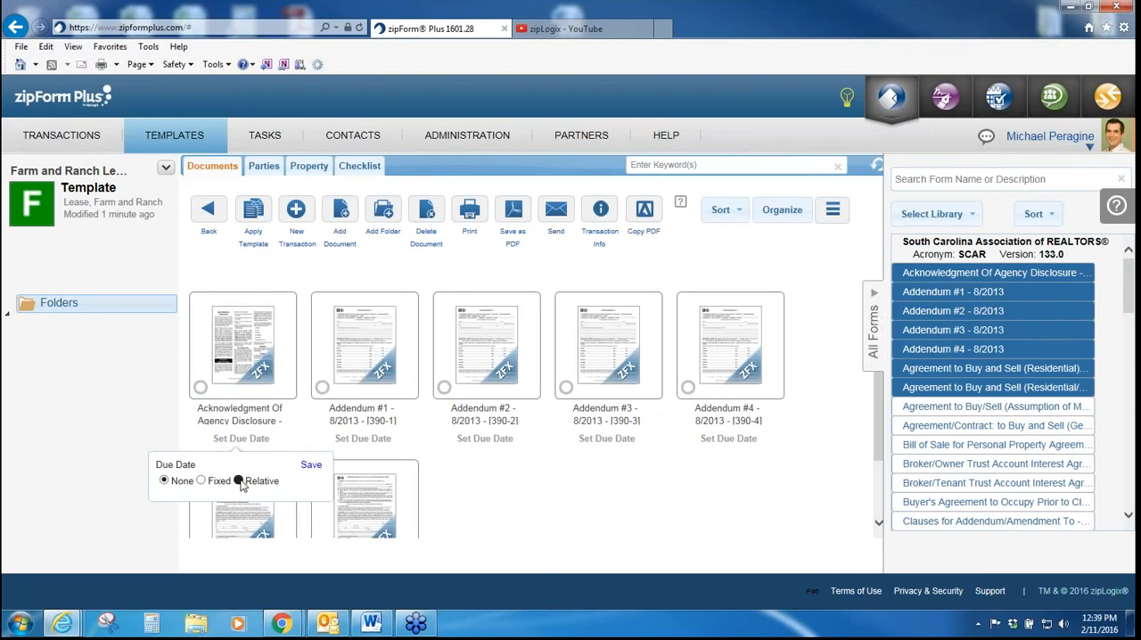
pyautogui.click(239, 482)
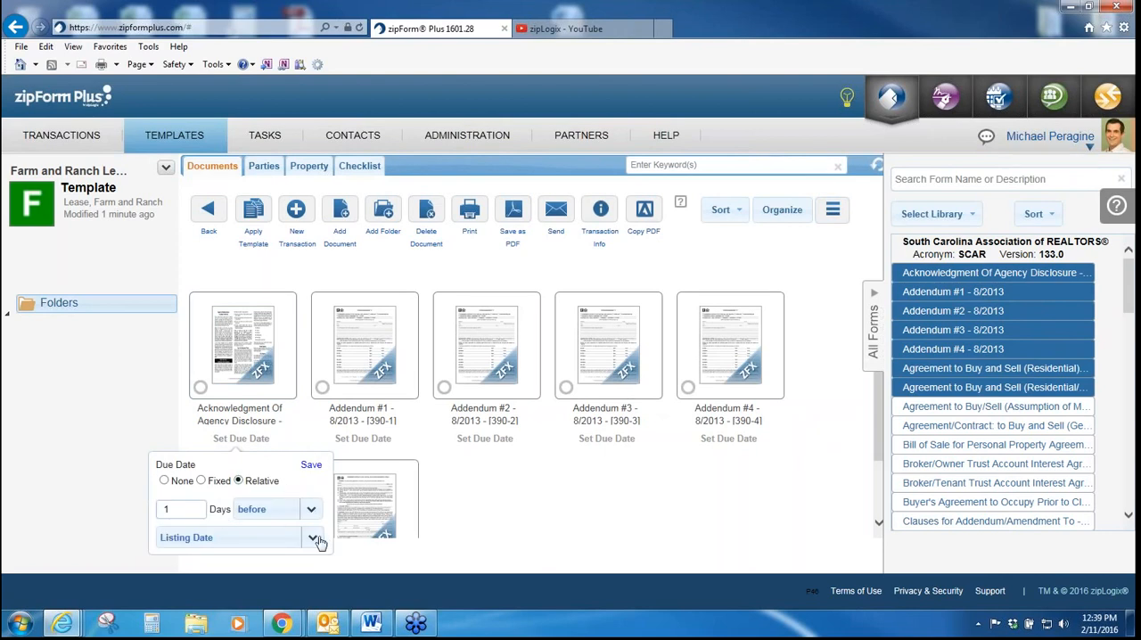
pyautogui.doubleClick(166, 509)
pyautogui.write('3')
pyautogui.click(311, 509)
pyautogui.click(270, 543)
pyautogui.click(310, 540)
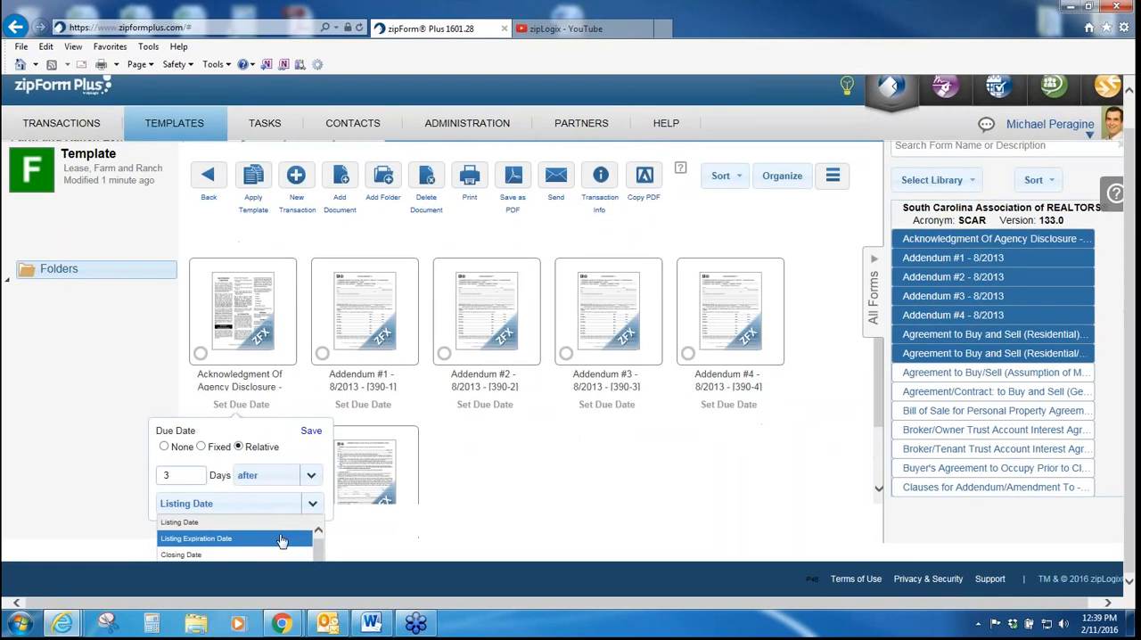
pyautogui.click(261, 561)
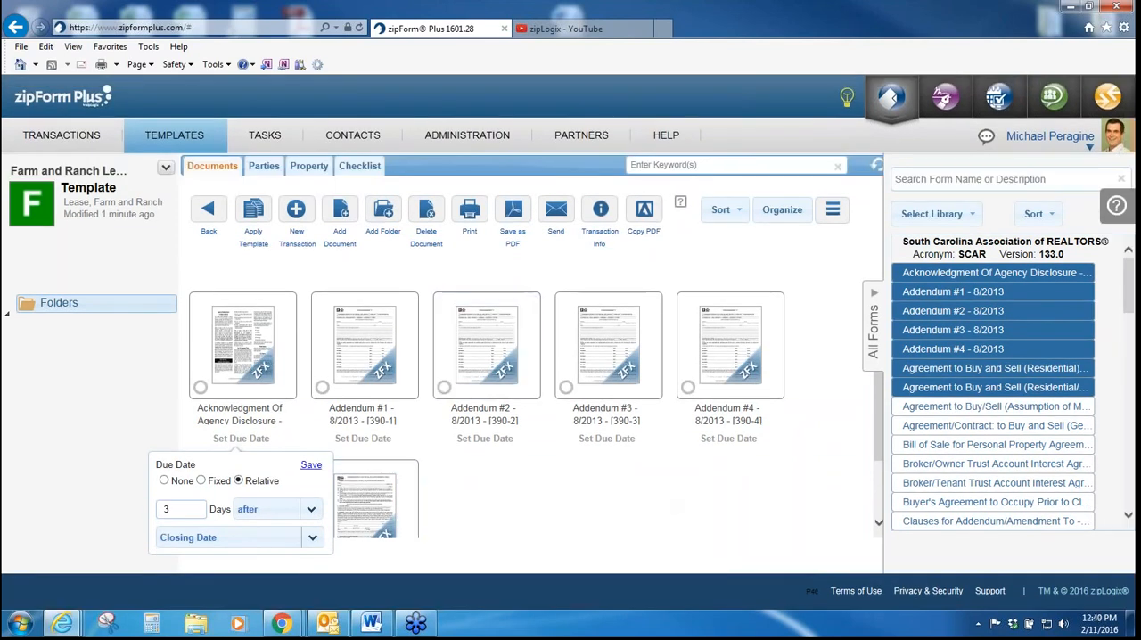
pyautogui.click(312, 466)
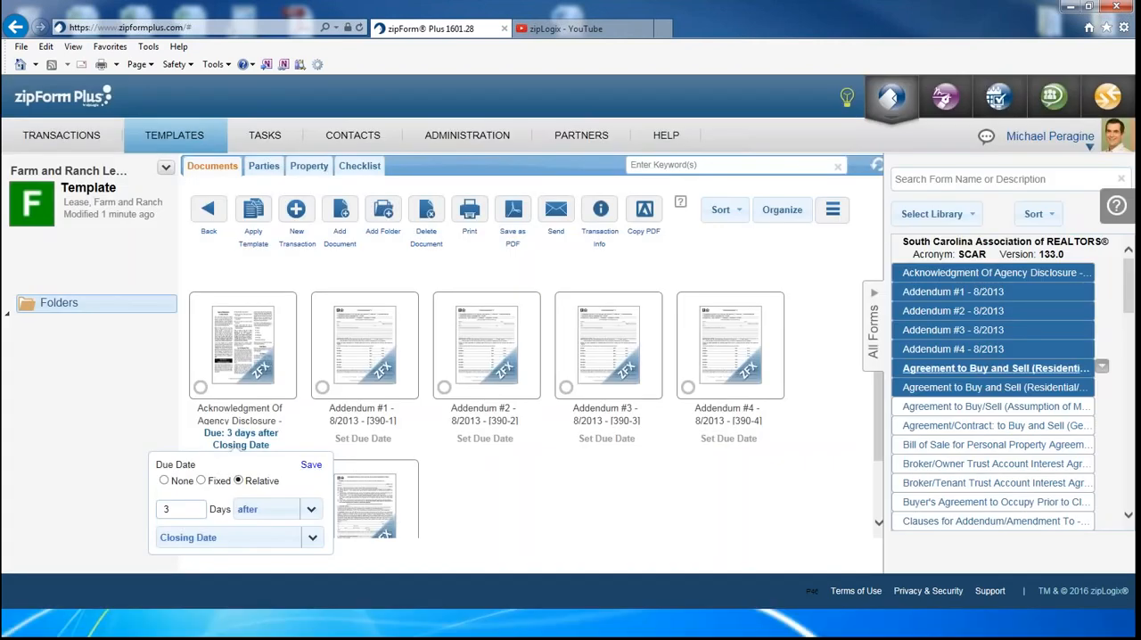
pyautogui.moveTo(1130, 290); pyautogui.dragTo(1130, 297)
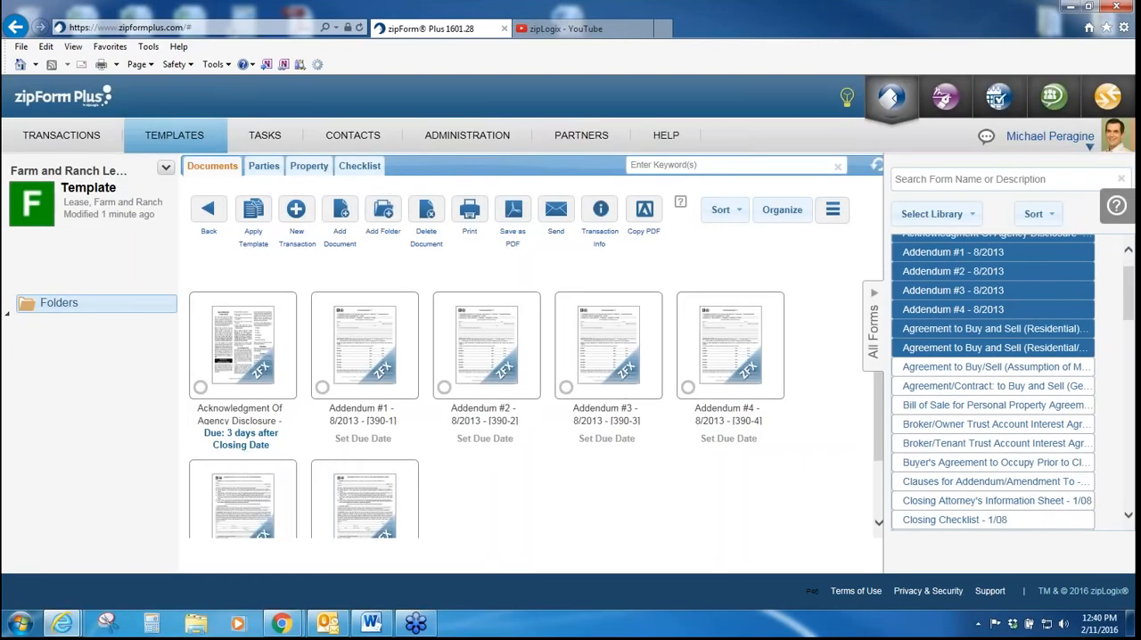
# Step: Add an orange category named Pre-Lease to the Untitled checklist in the template's checklists
pyautogui.click(379, 174)
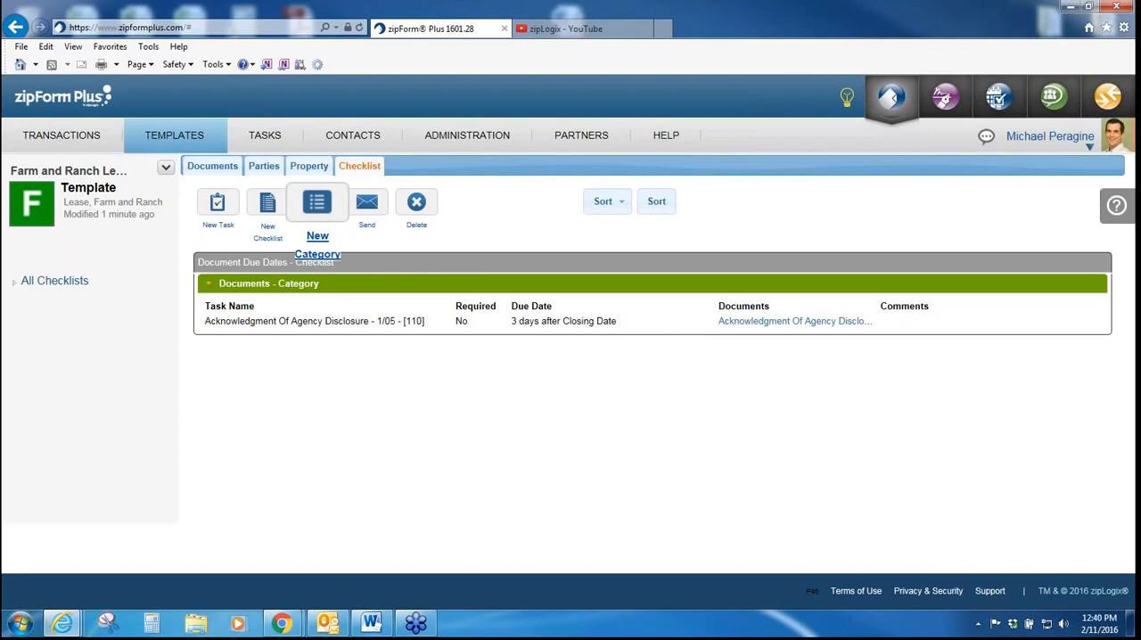
pyautogui.click(312, 207)
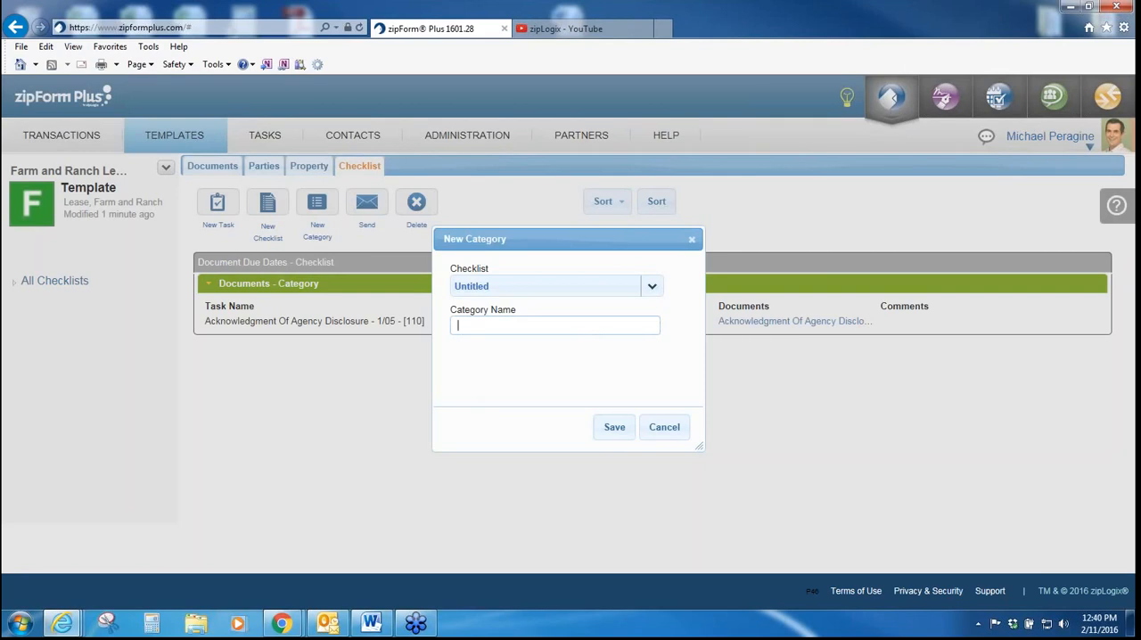
pyautogui.write('Pre-Lease')
pyautogui.click(490, 375)
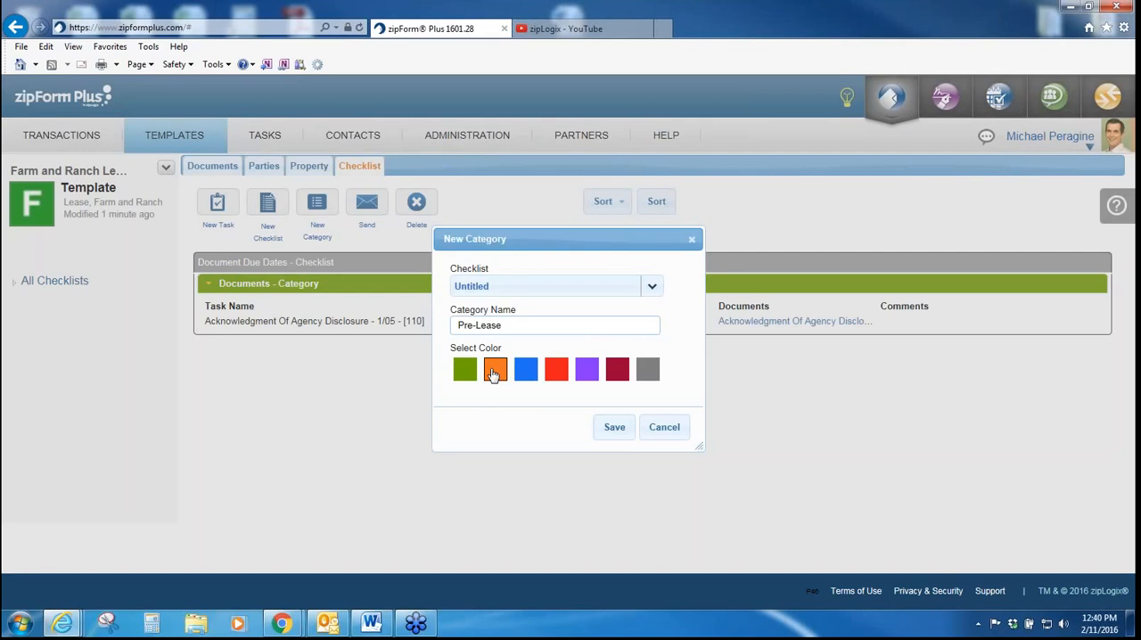
pyautogui.click(618, 431)
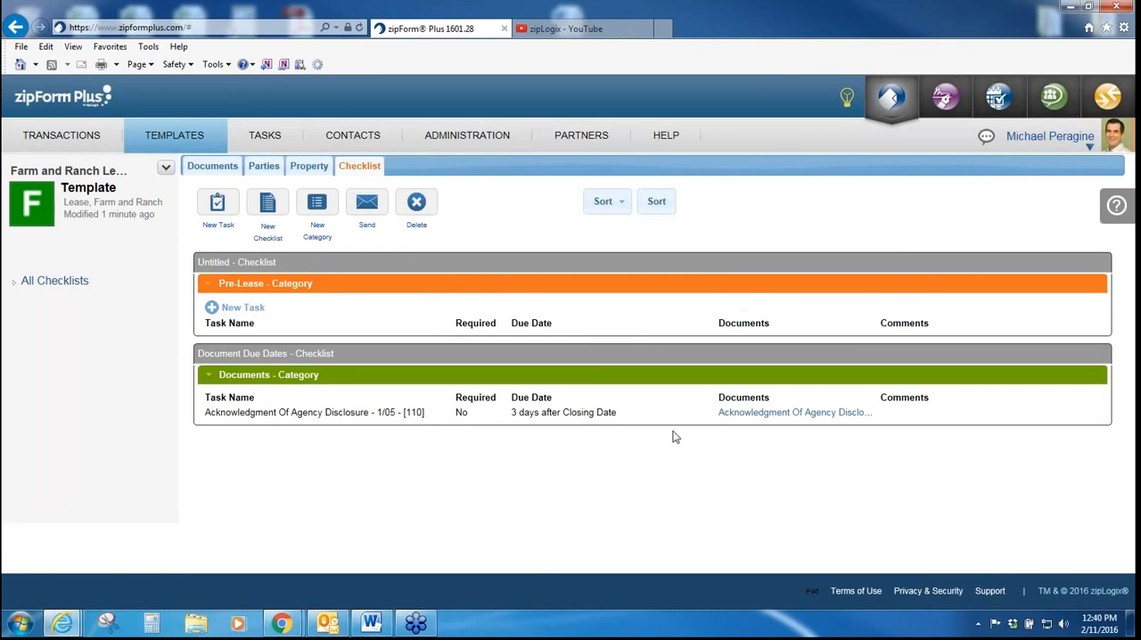
# Step: Add a blue category named Post-Lease to the template's Untitled checklist
pyautogui.click(317, 203)
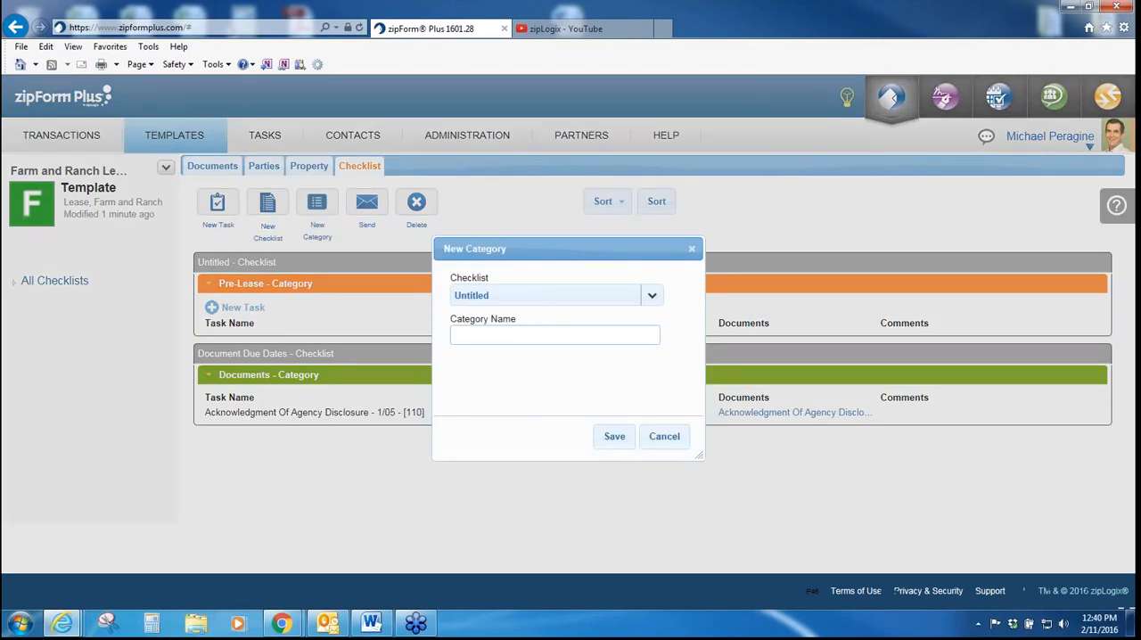
pyautogui.write('Post-Lease')
pyautogui.click(525, 380)
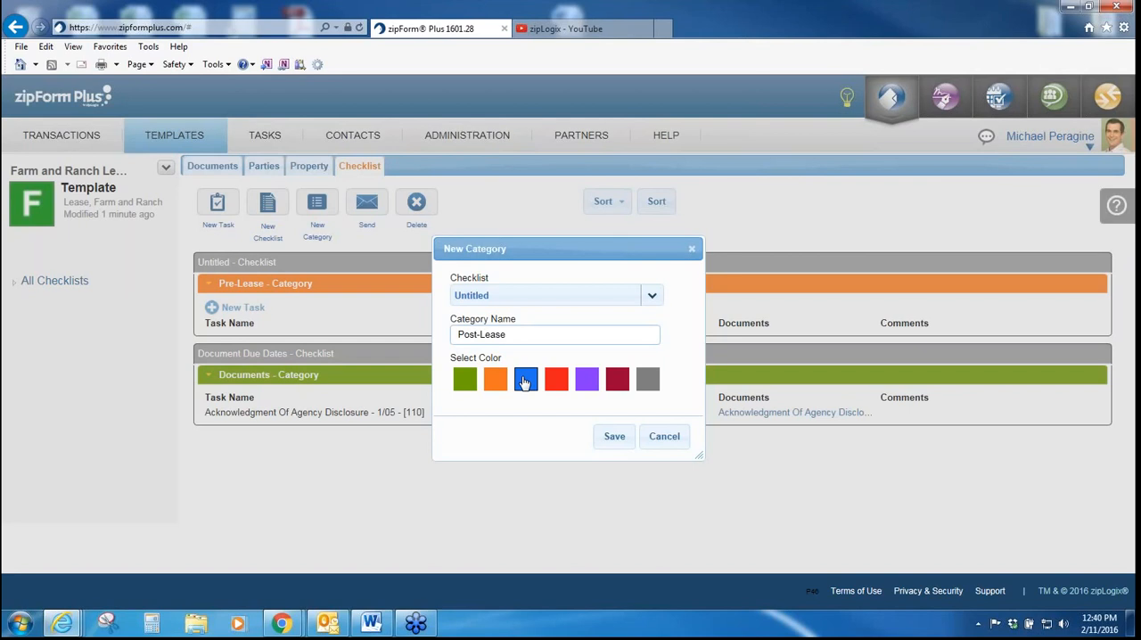
pyautogui.click(608, 437)
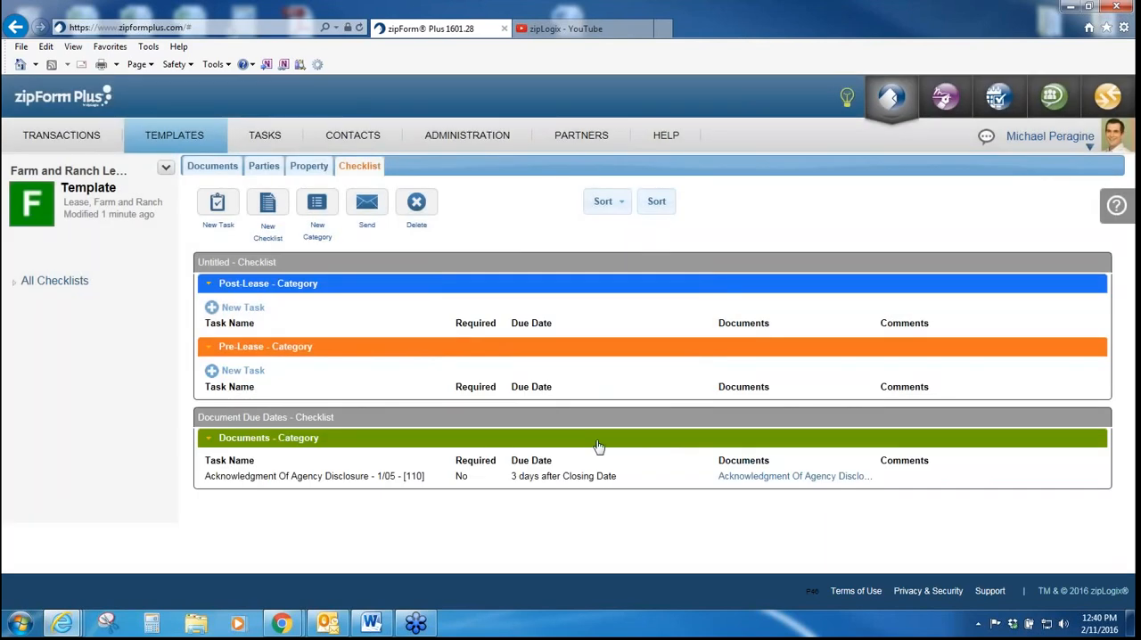
# Step: Add a red category named Marketing to the Untitled checklist
pyautogui.click(323, 203)
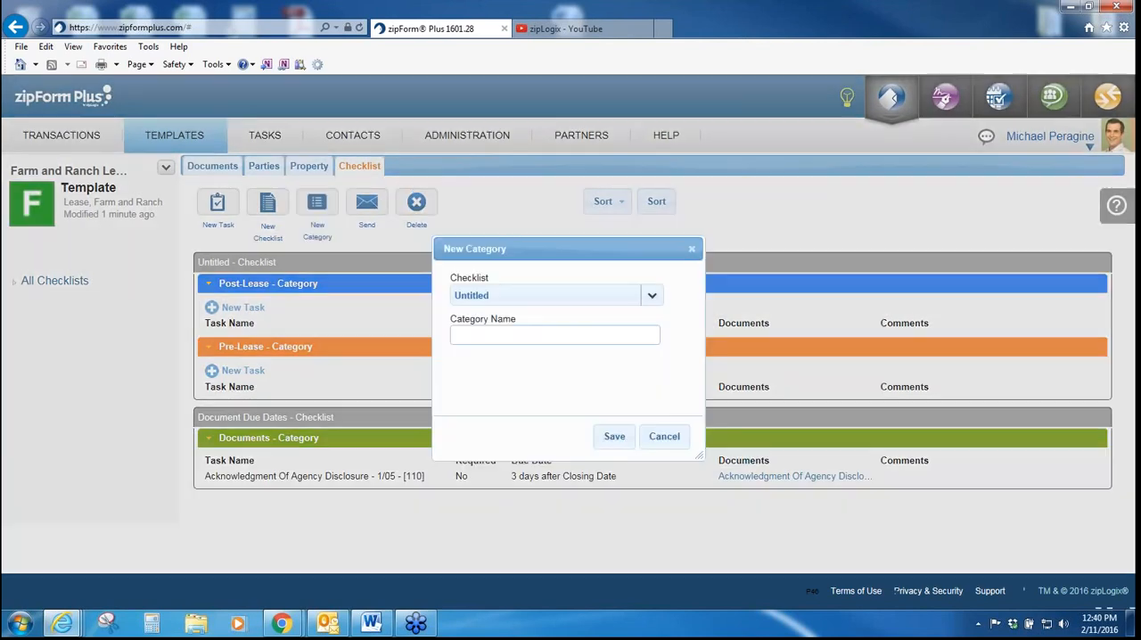
pyautogui.write('Marketing')
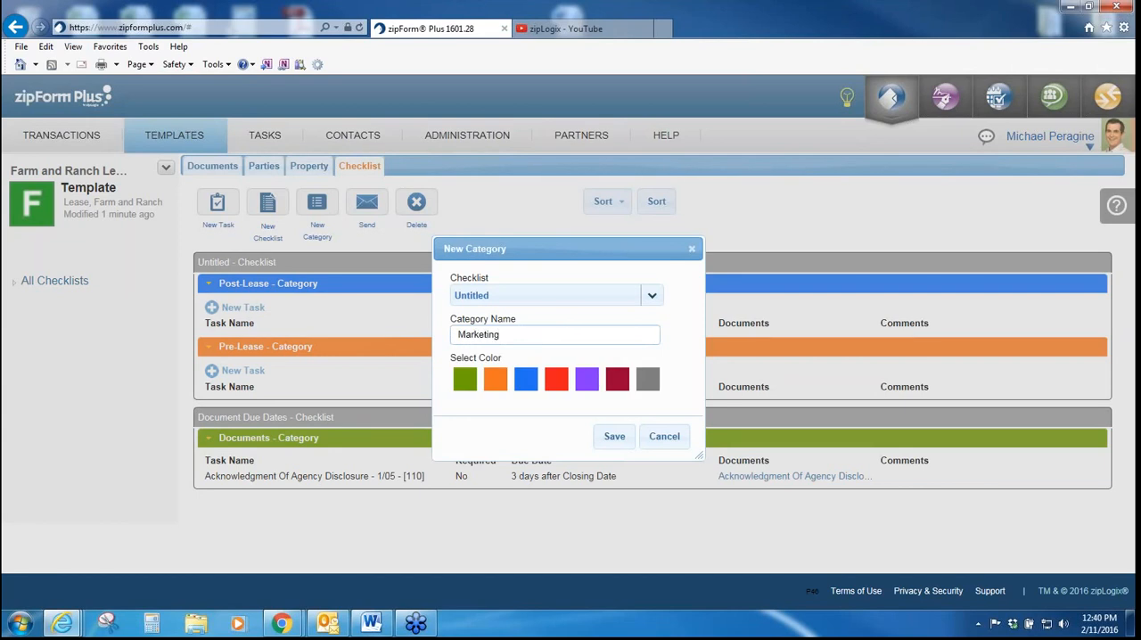
pyautogui.click(556, 379)
pyautogui.click(606, 442)
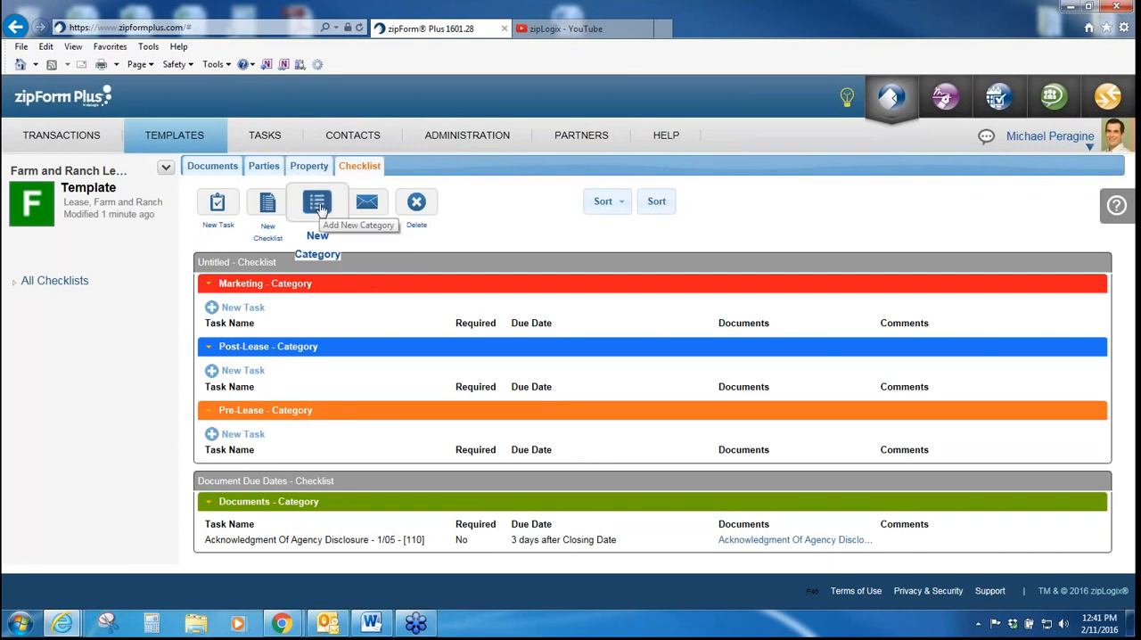
# Step: Start a new task in the Marketing category and name it Prepare Property Website
pyautogui.click(251, 309)
pyautogui.click(363, 241)
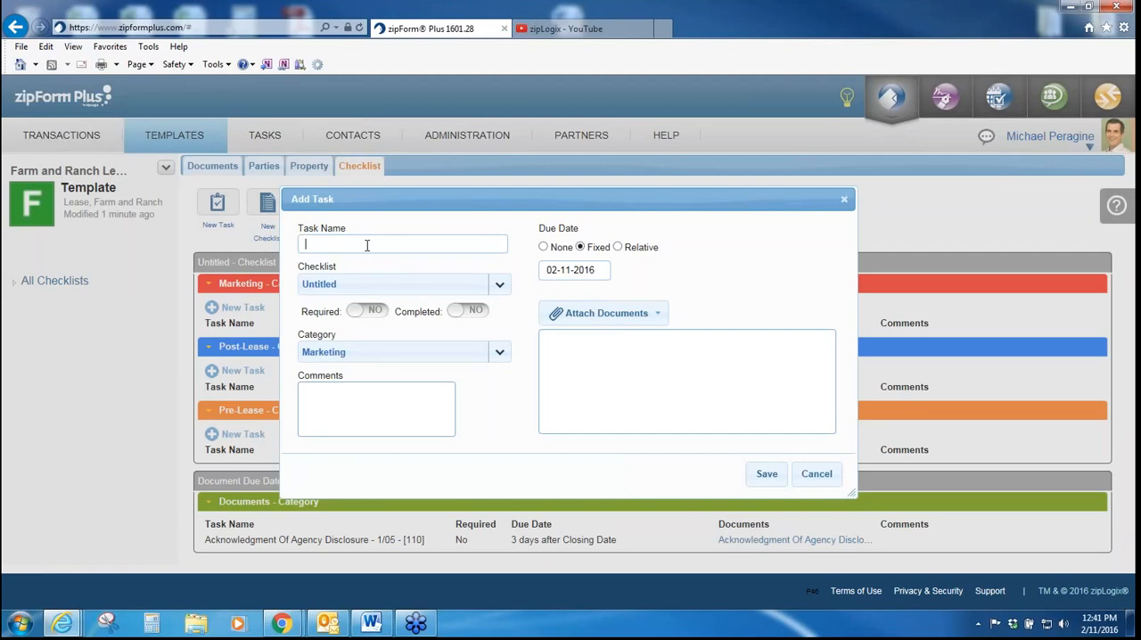
pyautogui.write('Tes')
pyautogui.press('BackSpace')
pyautogui.press('BackSpace')
pyautogui.press('BackSpace')
pyautogui.write('Prepare Property Website')
# Step: Enter the task comment "Make sure this completed before showing the Property"
pyautogui.click(356, 407)
pyautogui.write('Make sure this completed befor')
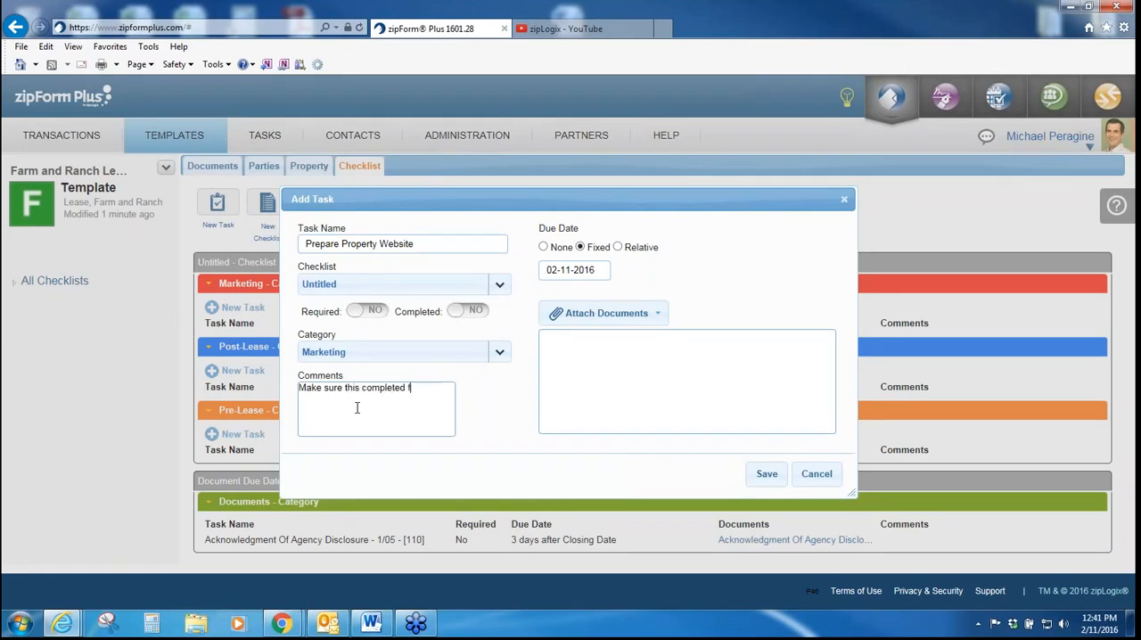
pyautogui.write('e showing the Property')
# Step: Mark the task as required, set its relative due date to 3 days before Date of Contract, and save it
pyautogui.click(354, 312)
pyautogui.click(618, 247)
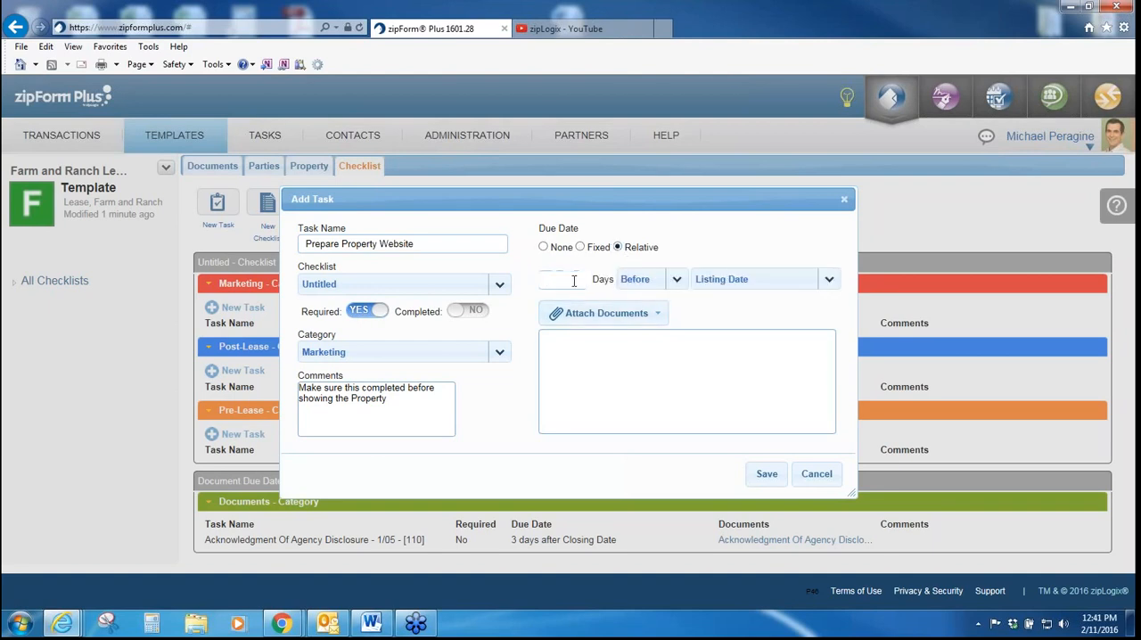
pyautogui.click(575, 281)
pyautogui.write('3')
pyautogui.click(791, 282)
pyautogui.scroll(-2, 835, 344)
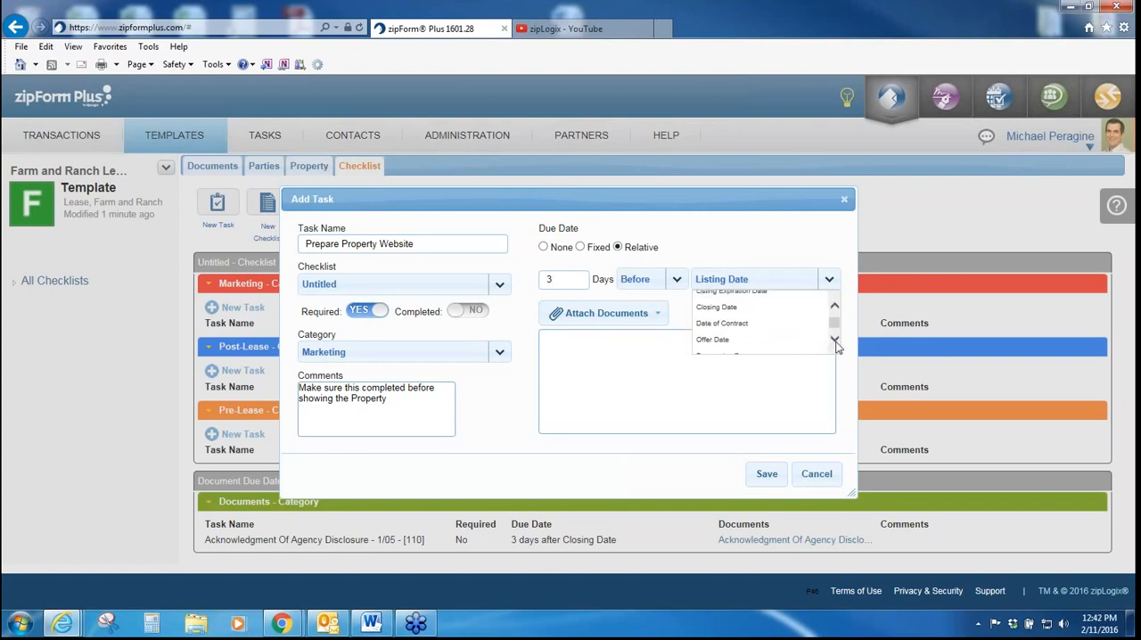
pyautogui.click(810, 316)
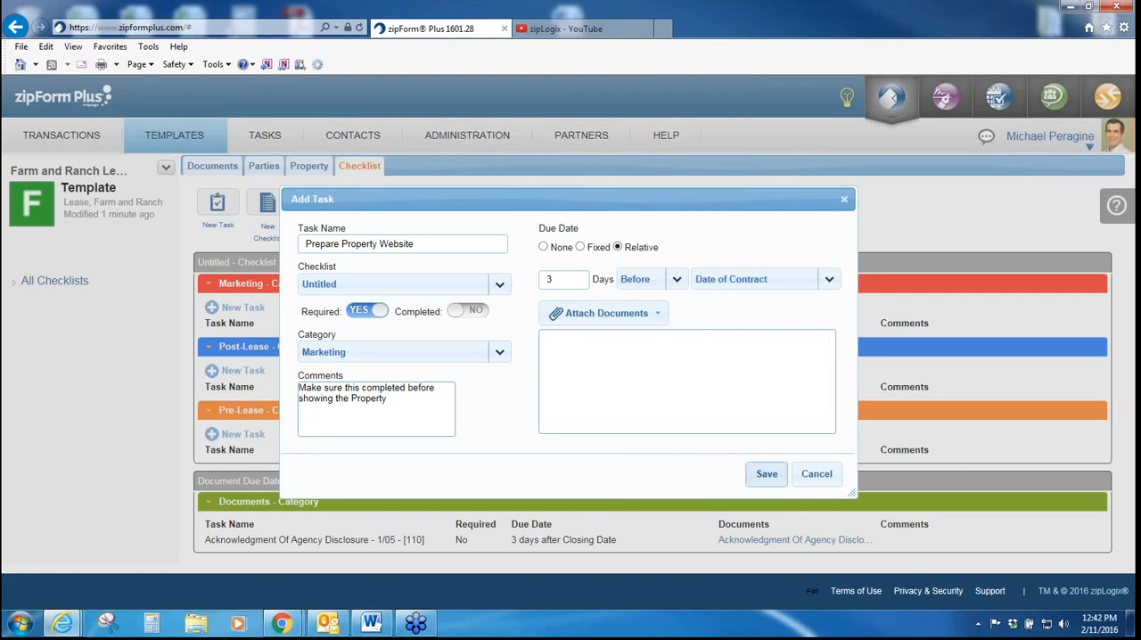
pyautogui.click(767, 473)
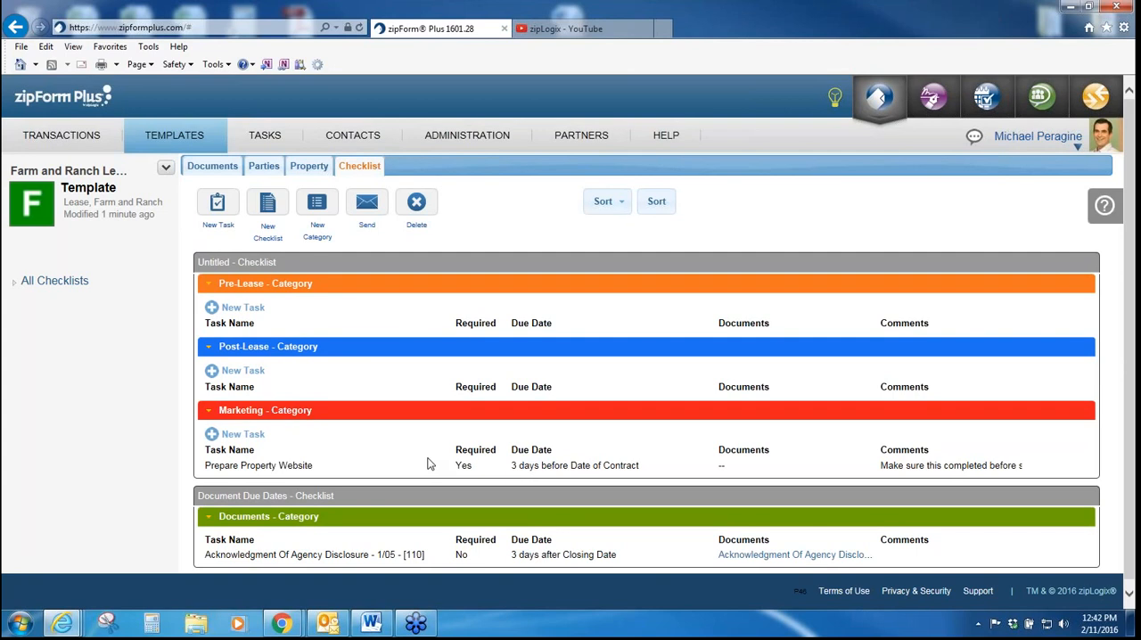
pyautogui.moveTo(428, 469)
pyautogui.scroll(-1, 428, 470)
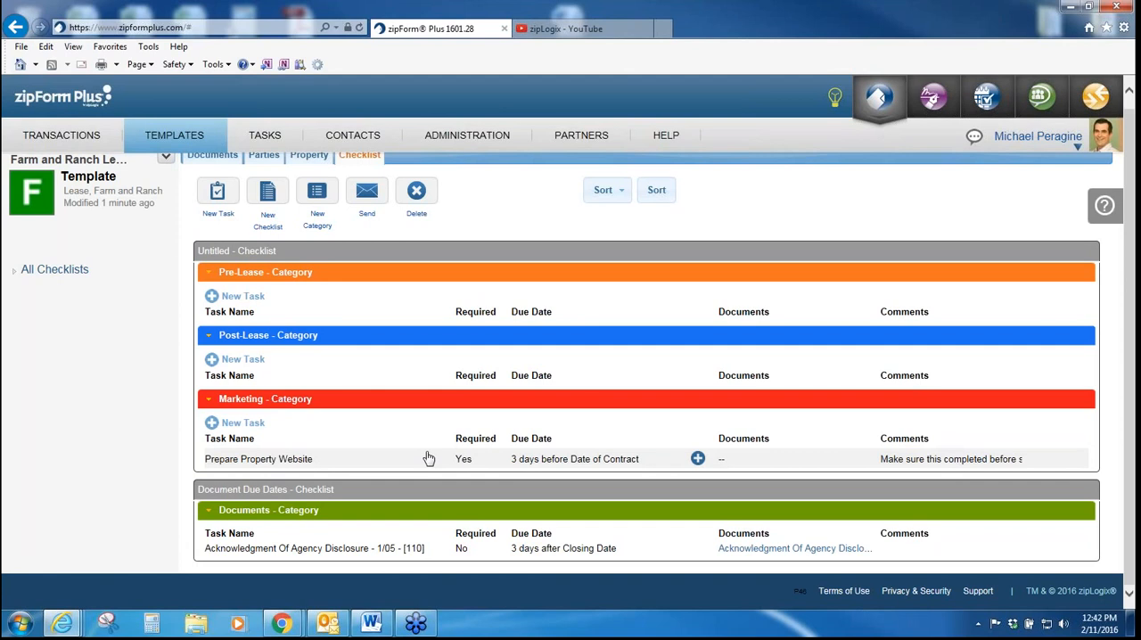
# Step: Return to the template list and check the auto-apply setting in the Residential Listing AUTO template's details
pyautogui.click(198, 135)
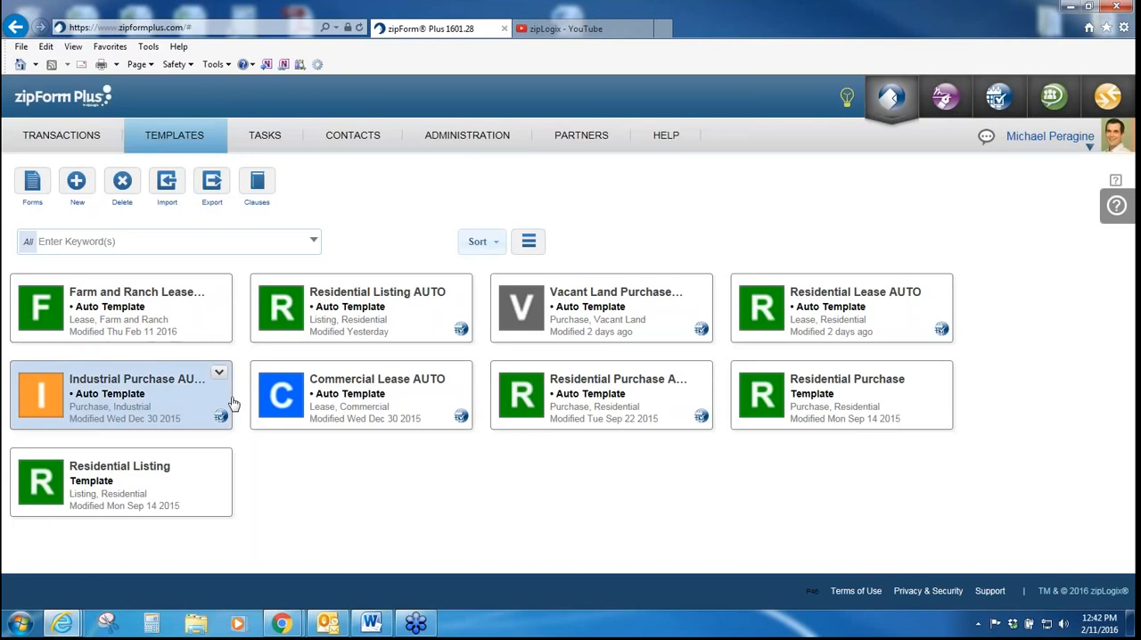
pyautogui.click(460, 290)
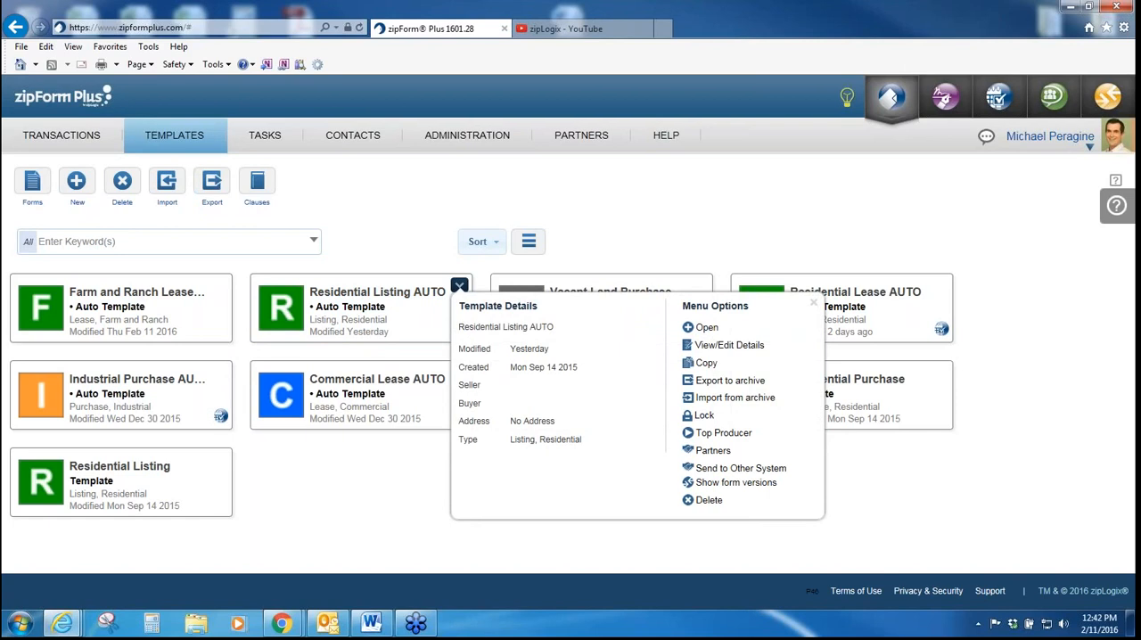
pyautogui.click(745, 346)
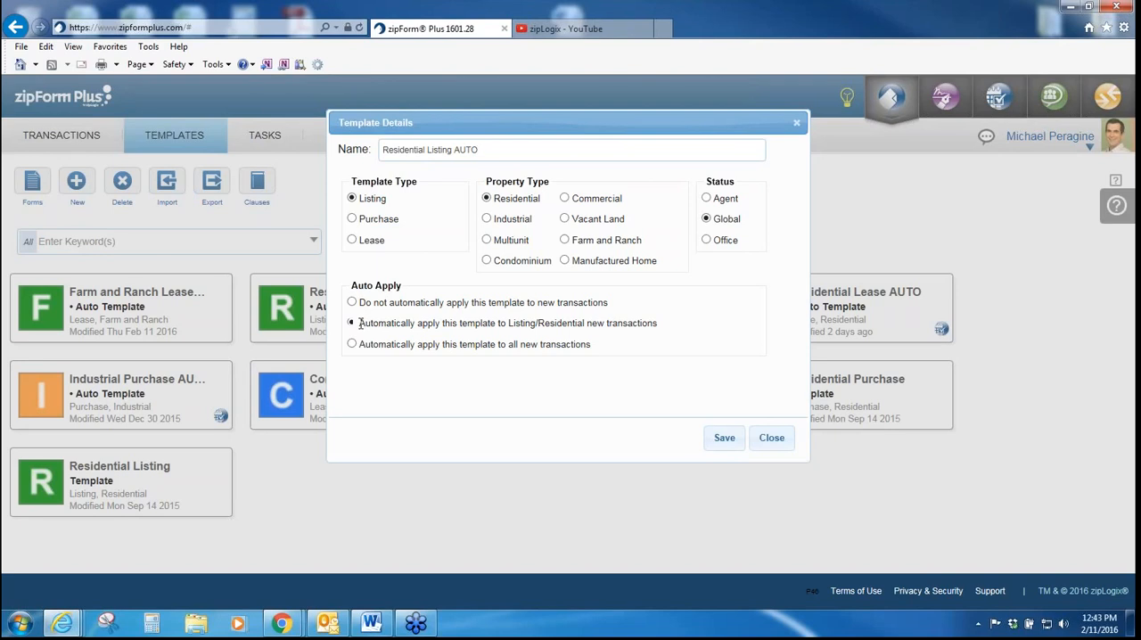
pyautogui.click(781, 447)
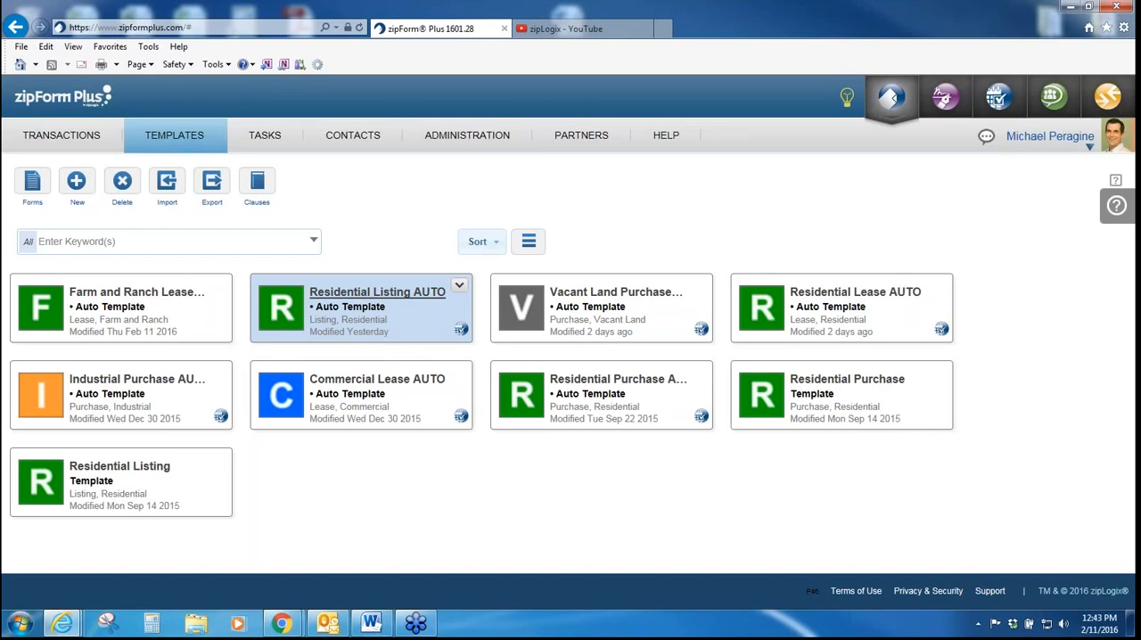
# Step: Open the Residential Listing AUTO template and review its checklists, including document due dates and the Marketing, Physical and Post-Listing categories
pyautogui.click(377, 291)
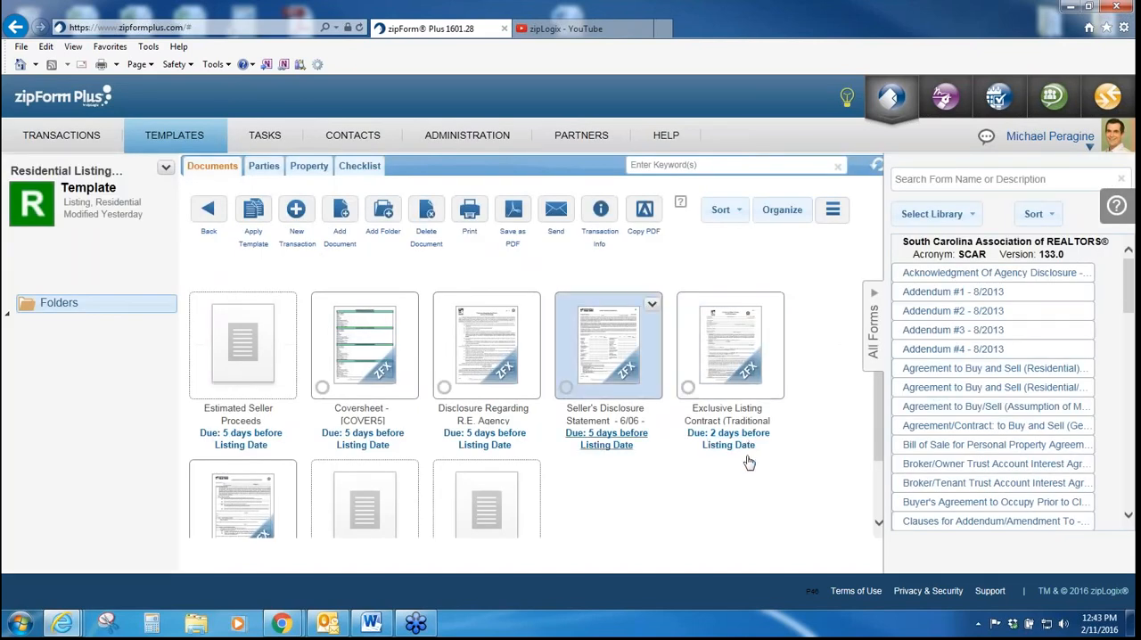
pyautogui.click(354, 173)
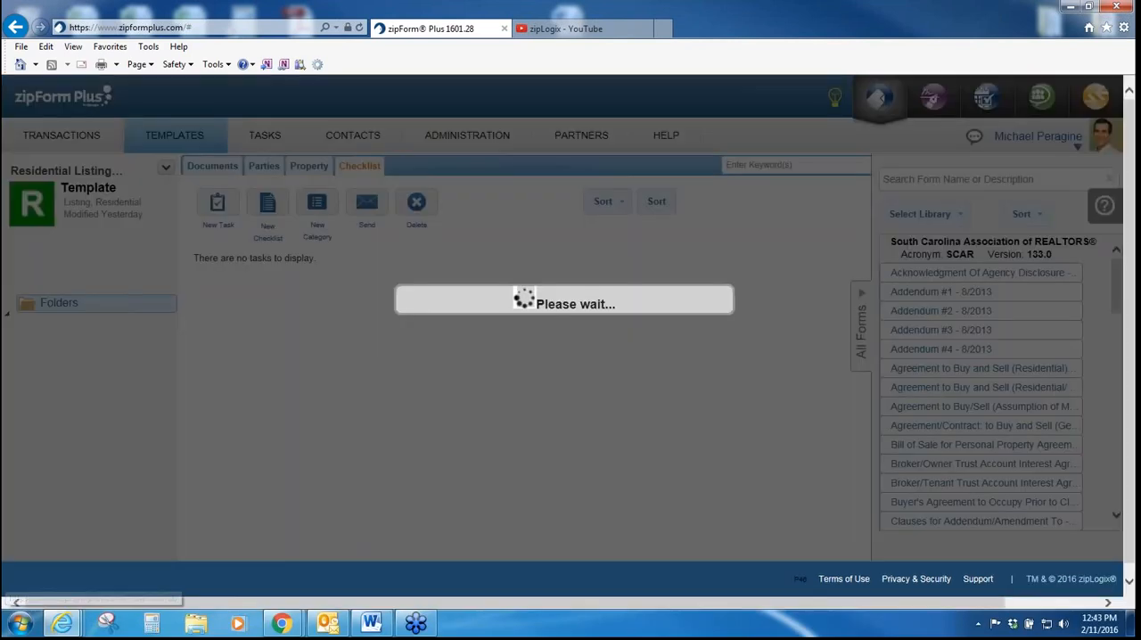
pyautogui.scroll(-1, 631, 283)
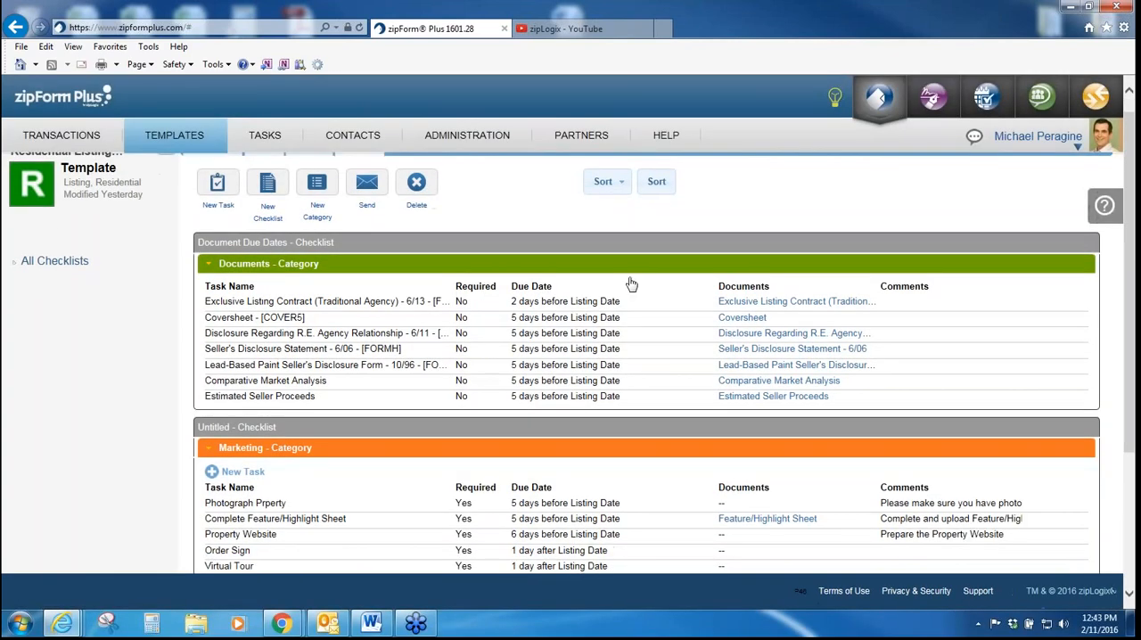
pyautogui.scroll(-3, 631, 284)
pyautogui.scroll(-2, 631, 284)
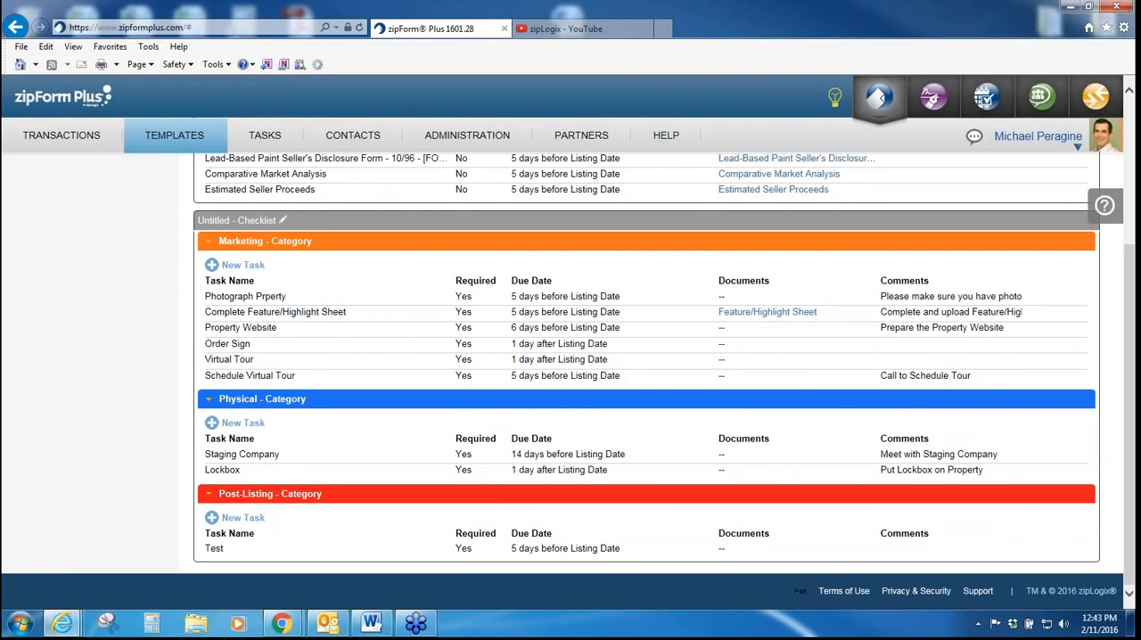
pyautogui.scroll(5, 631, 283)
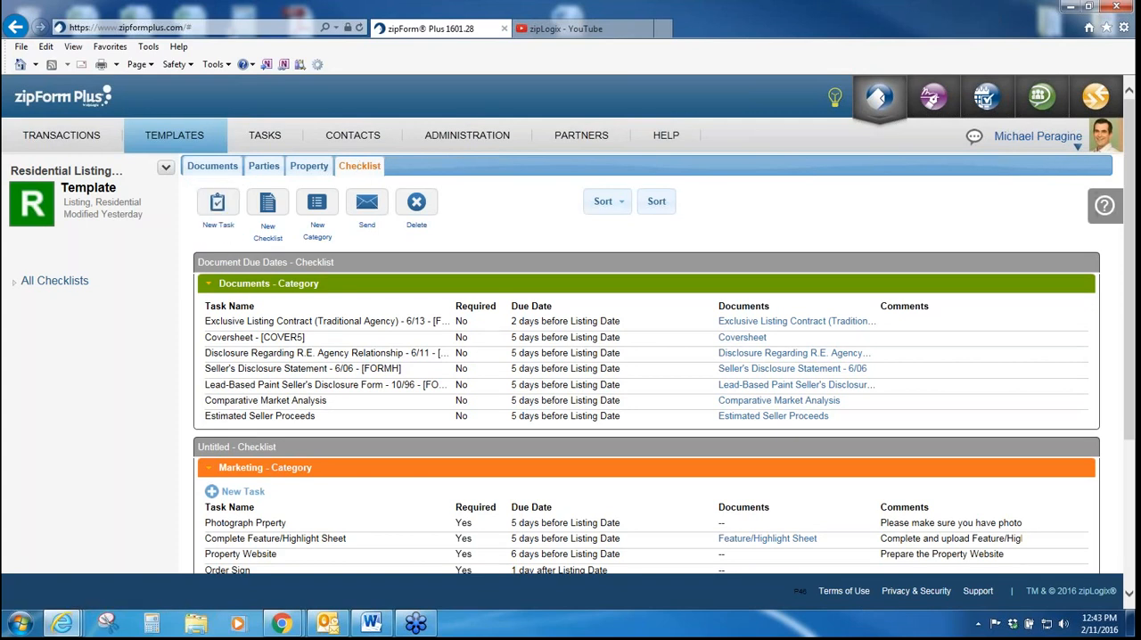
# Step: Switch to the TAR Webinar document in Word to view the help desk support number, and return to zipForm Plus
pyautogui.click(367, 628)
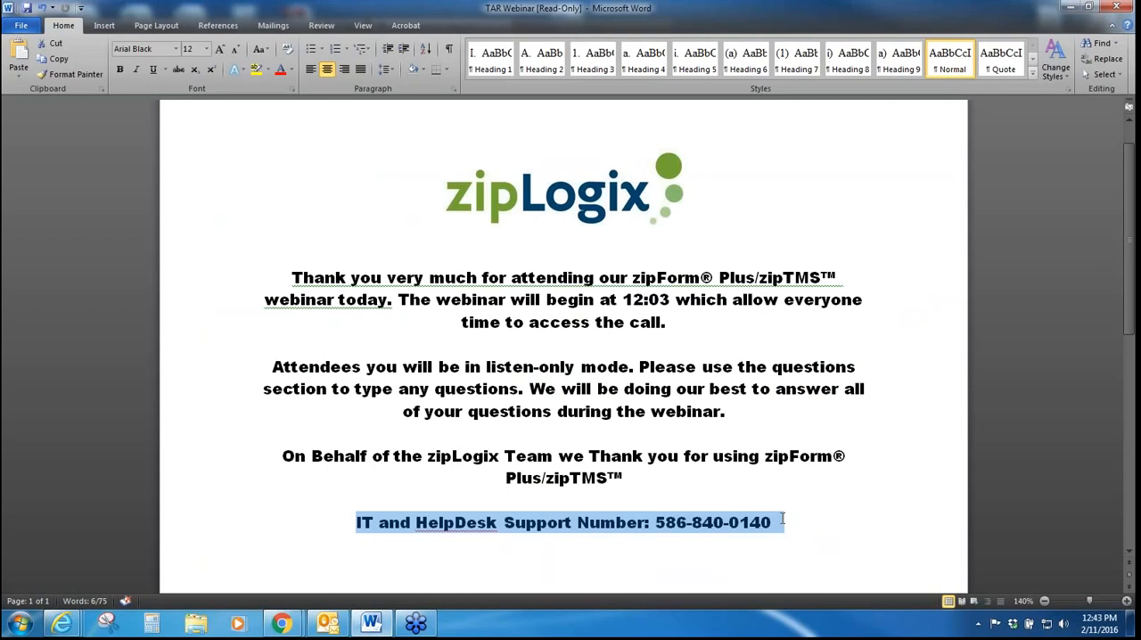
pyautogui.click(783, 519)
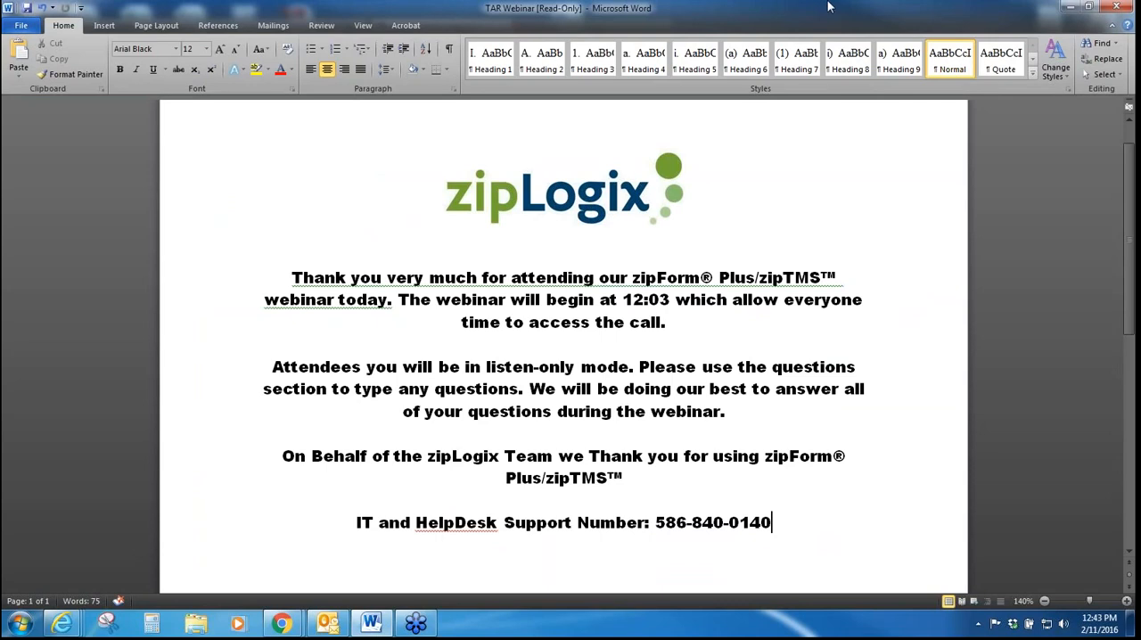
pyautogui.click(1073, 8)
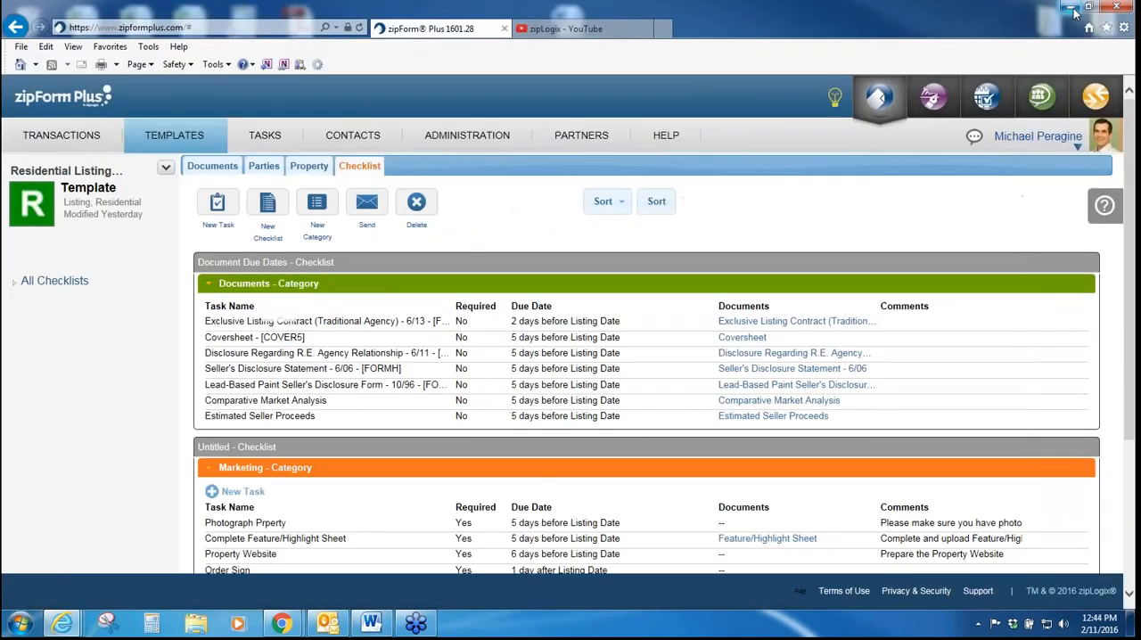
# Step: Go to the transactions list and open the Digital Ink Webinar transaction
pyautogui.click(61, 136)
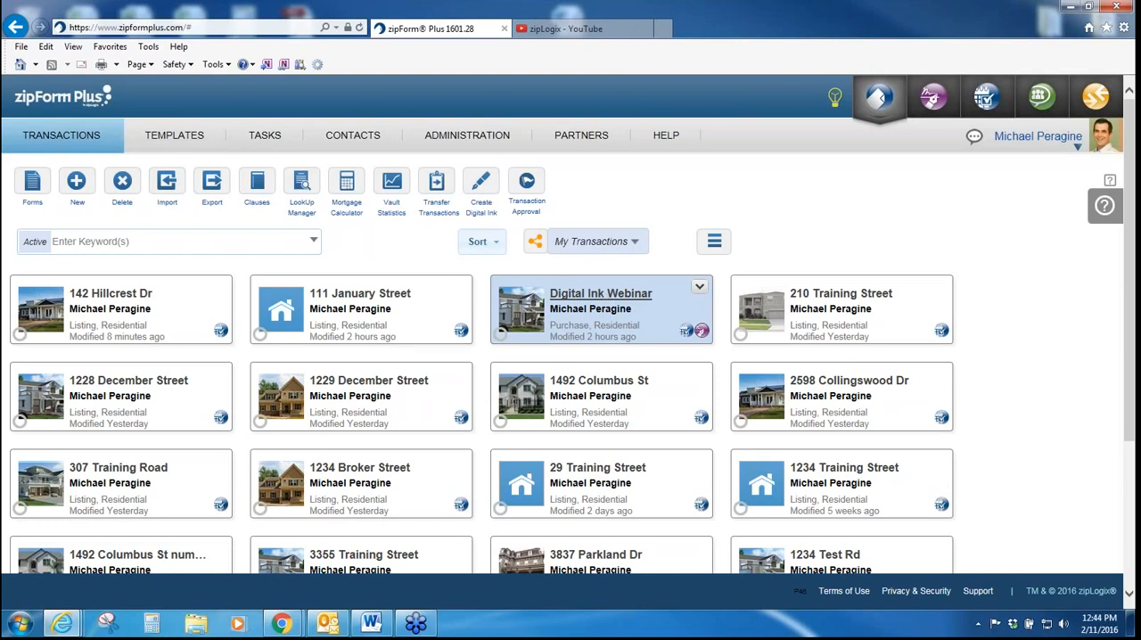
pyautogui.click(603, 293)
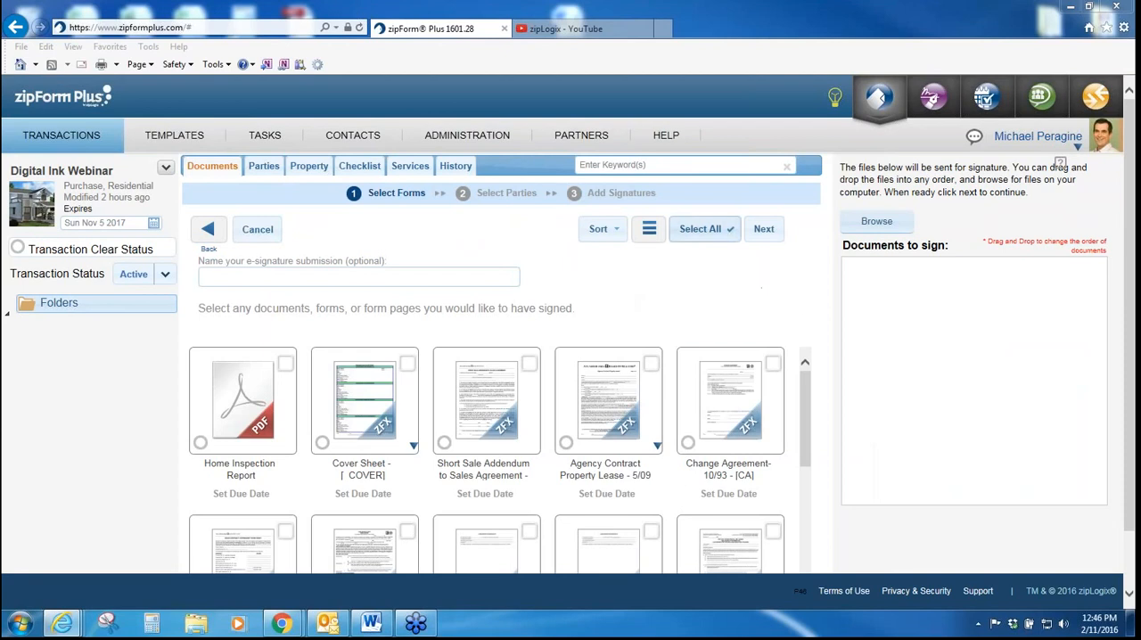
# Step: Select all of the transaction's documents for signature except the Cover Sheet
pyautogui.click(701, 229)
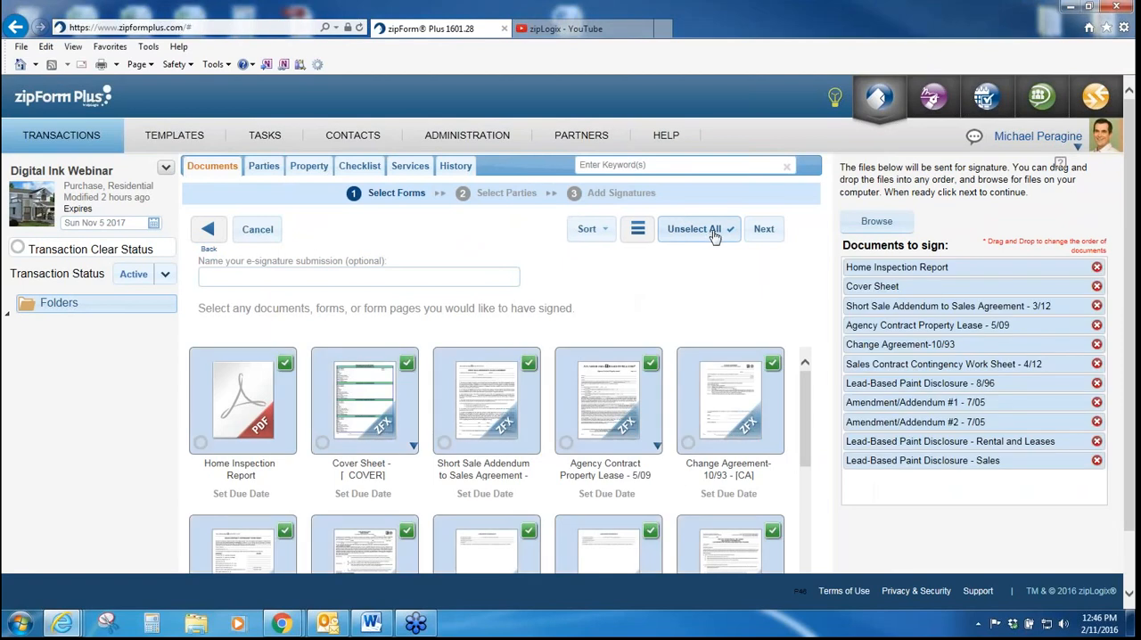
pyautogui.click(401, 419)
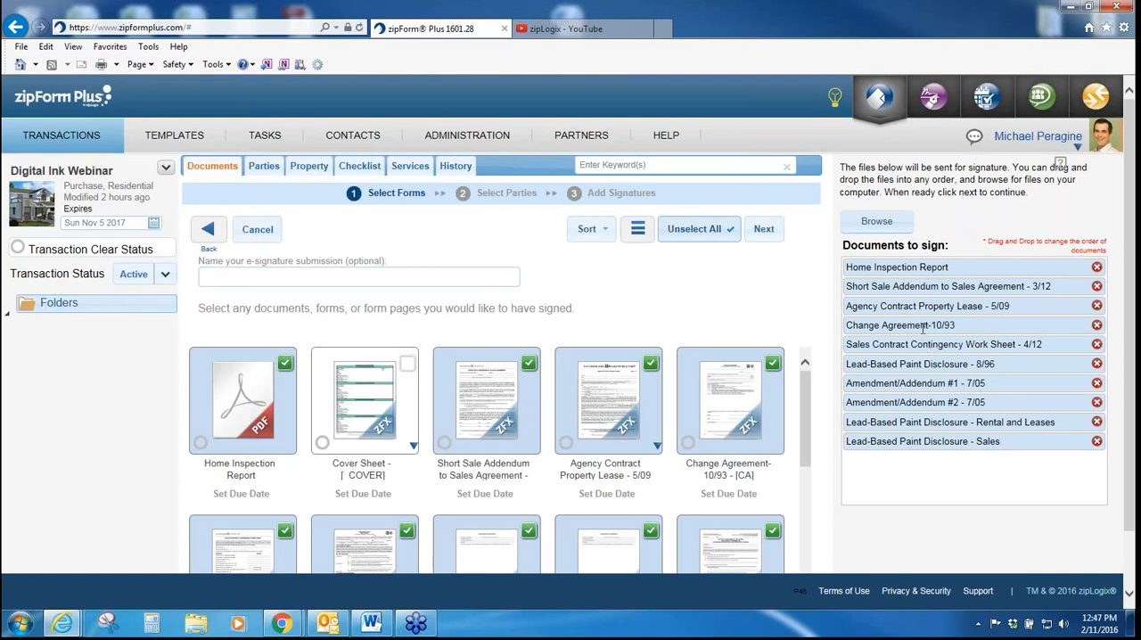
# Step: Reorder the documents to sign, placing Lead-Based Paint Disclosure - Rental and Leases first, and unselect all documents
pyautogui.moveTo(923, 305); pyautogui.dragTo(924, 328)
pyautogui.moveTo(908, 276); pyautogui.dragTo(907, 326)
pyautogui.moveTo(919, 417); pyautogui.dragTo(919, 267)
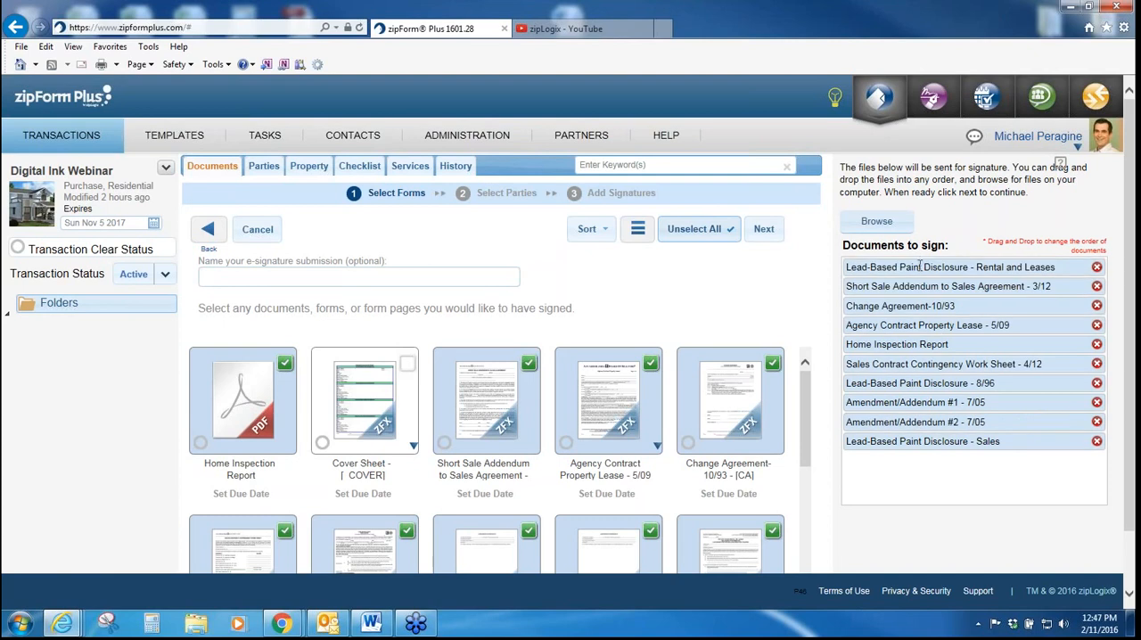
pyautogui.click(700, 229)
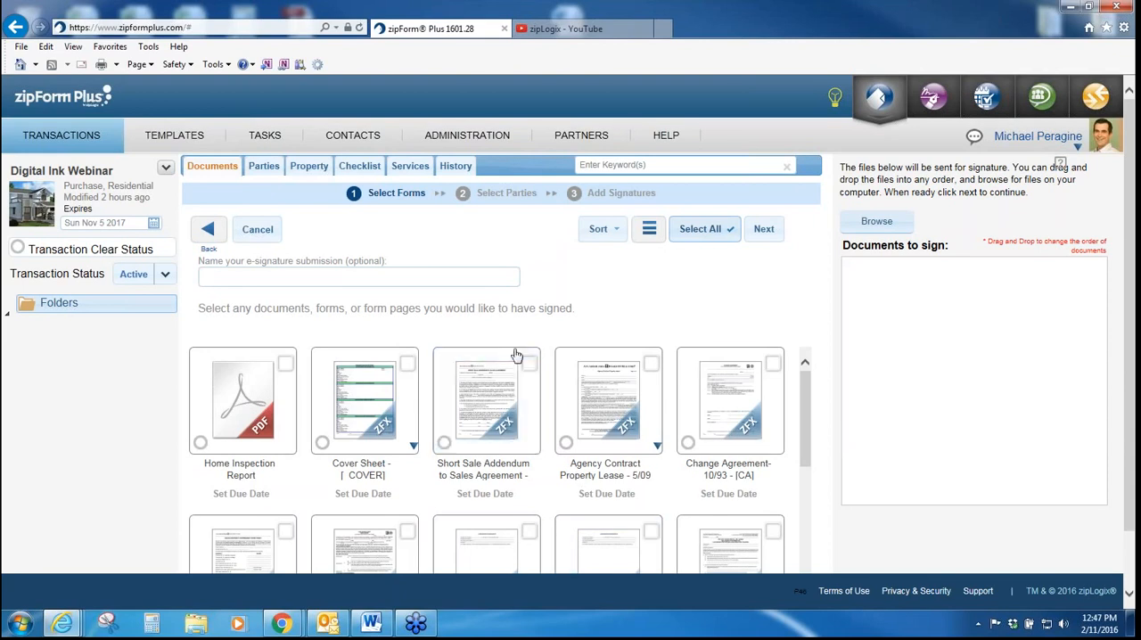
# Step: Select Short Sale Addendum to Sales Agreement and Home Inspection Report as the documents to sign, and check the option to browse for PDF files
pyautogui.click(511, 385)
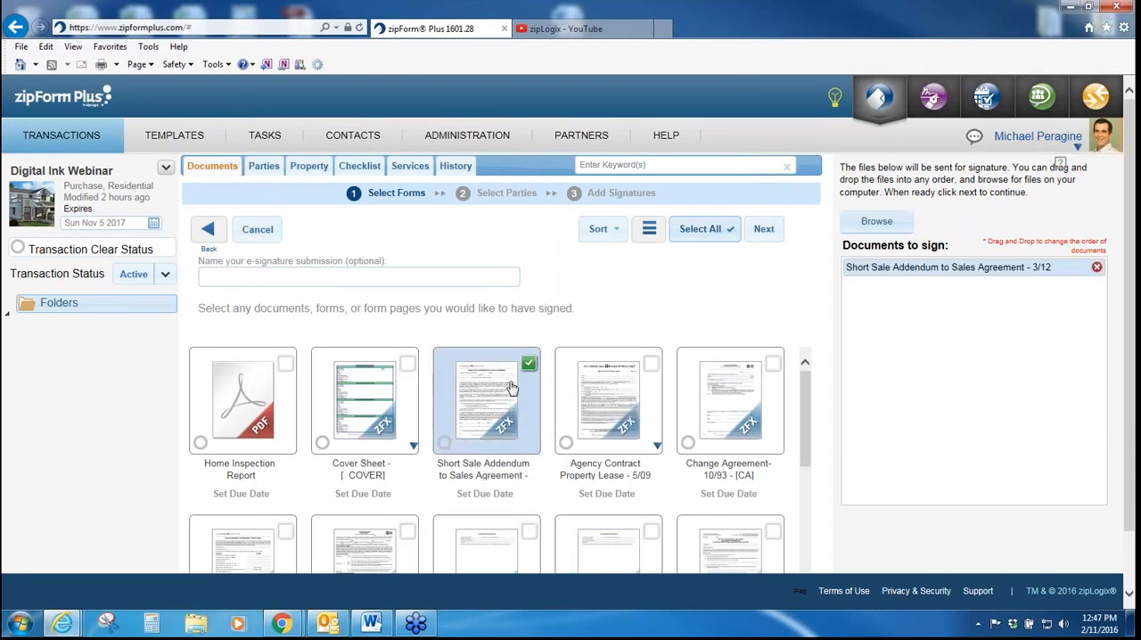
pyautogui.click(247, 412)
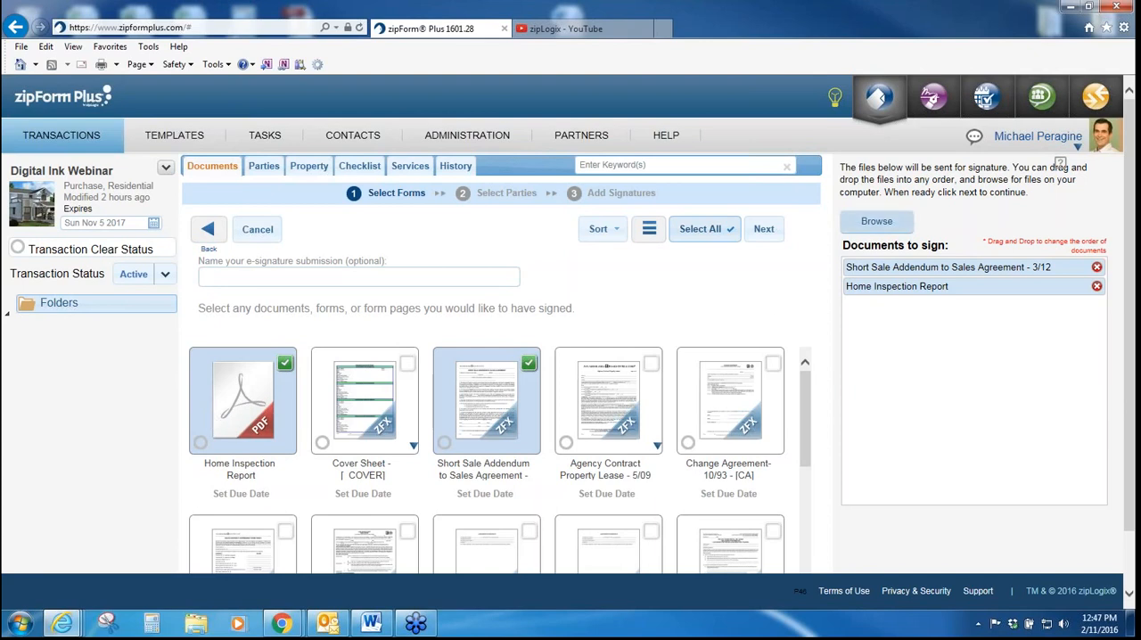
pyautogui.click(876, 221)
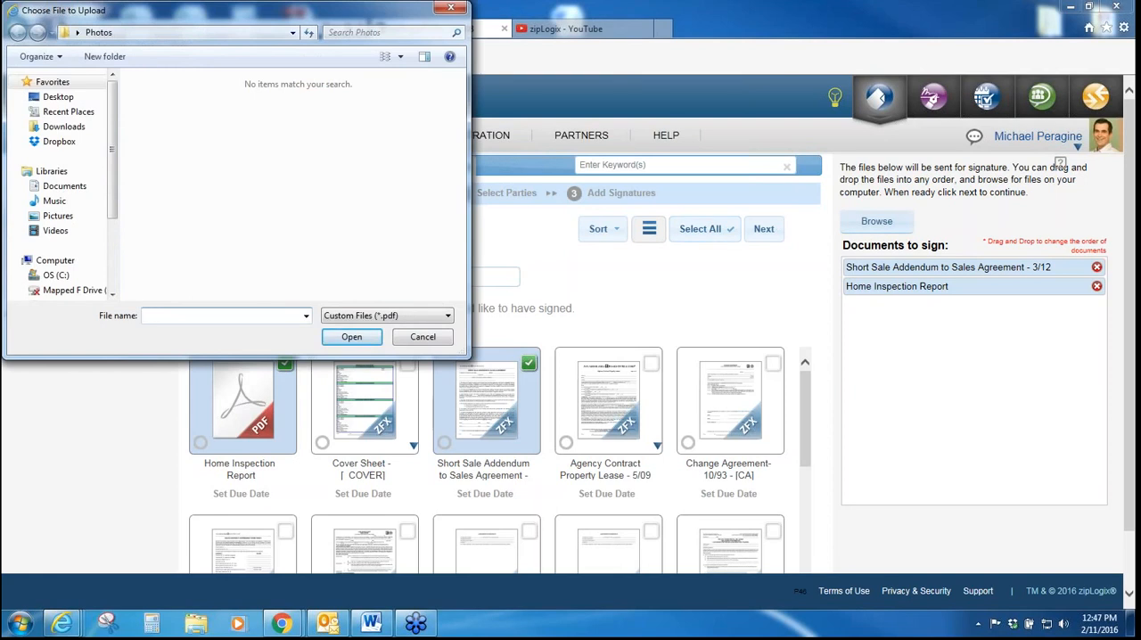
pyautogui.click(419, 338)
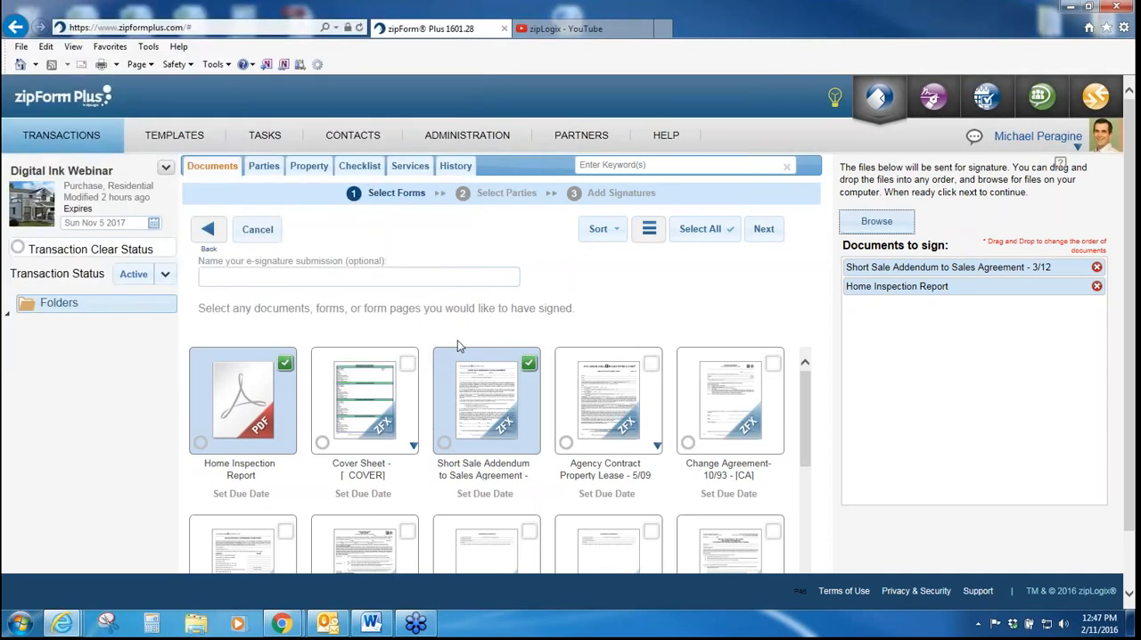
# Step: Proceed to party selection and add Buyer One and Buyer Two from the transaction parties as signers
pyautogui.click(769, 229)
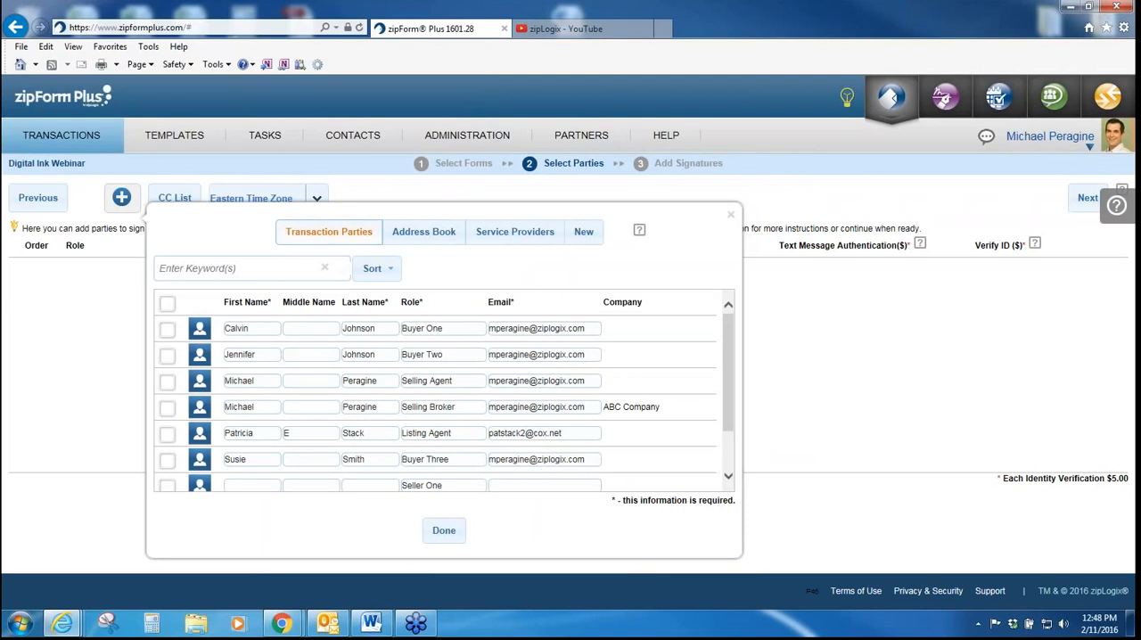
pyautogui.click(167, 332)
pyautogui.click(167, 355)
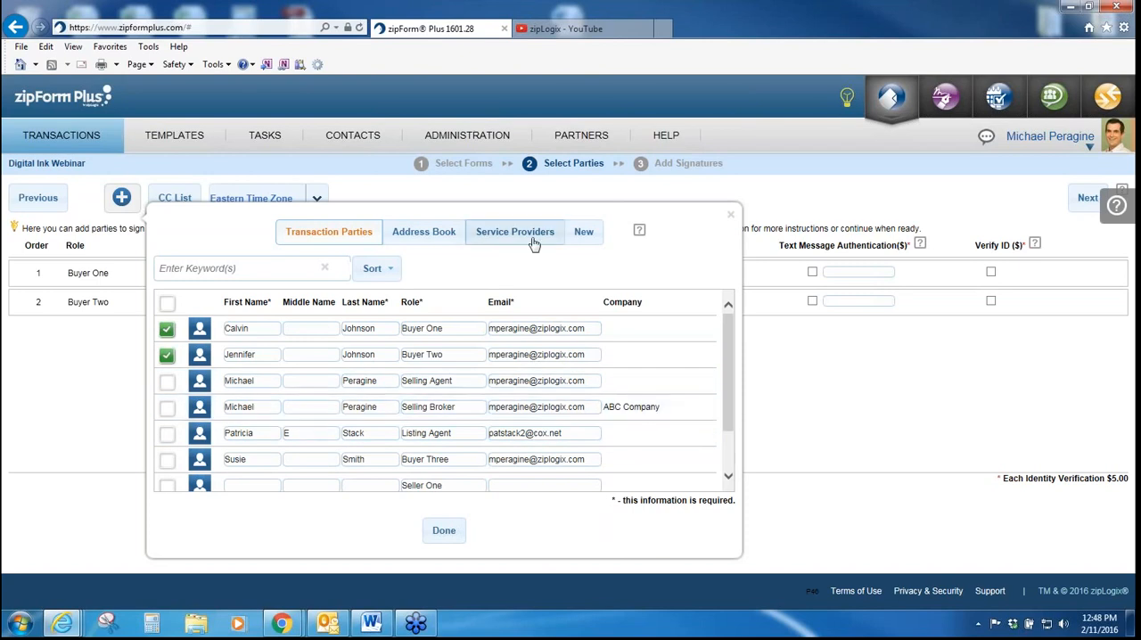
pyautogui.click(589, 236)
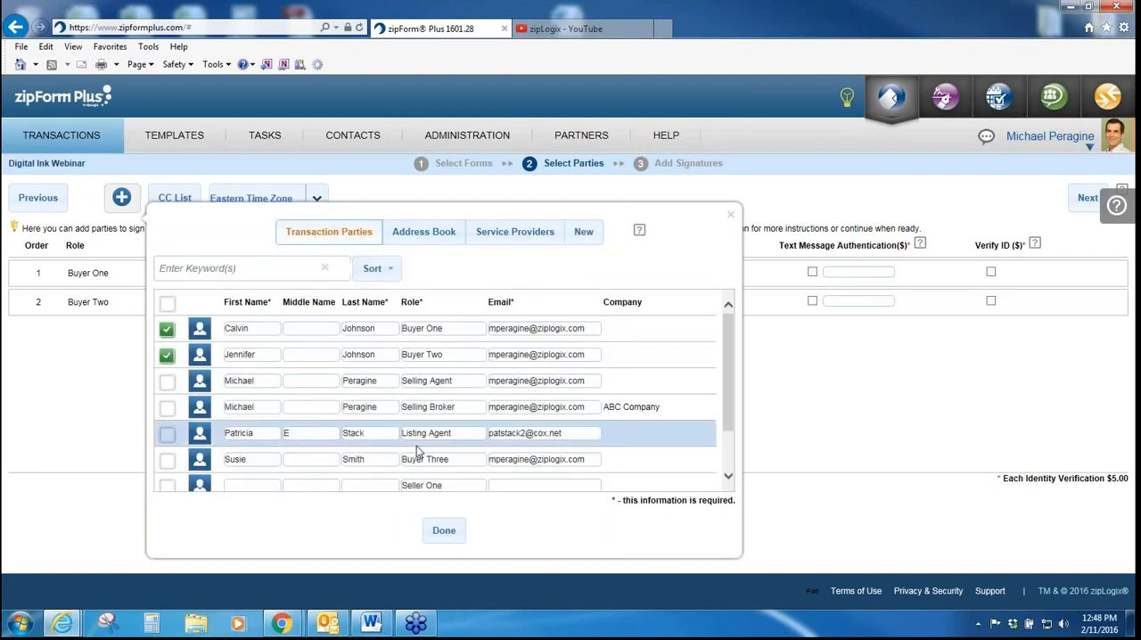
pyautogui.click(443, 531)
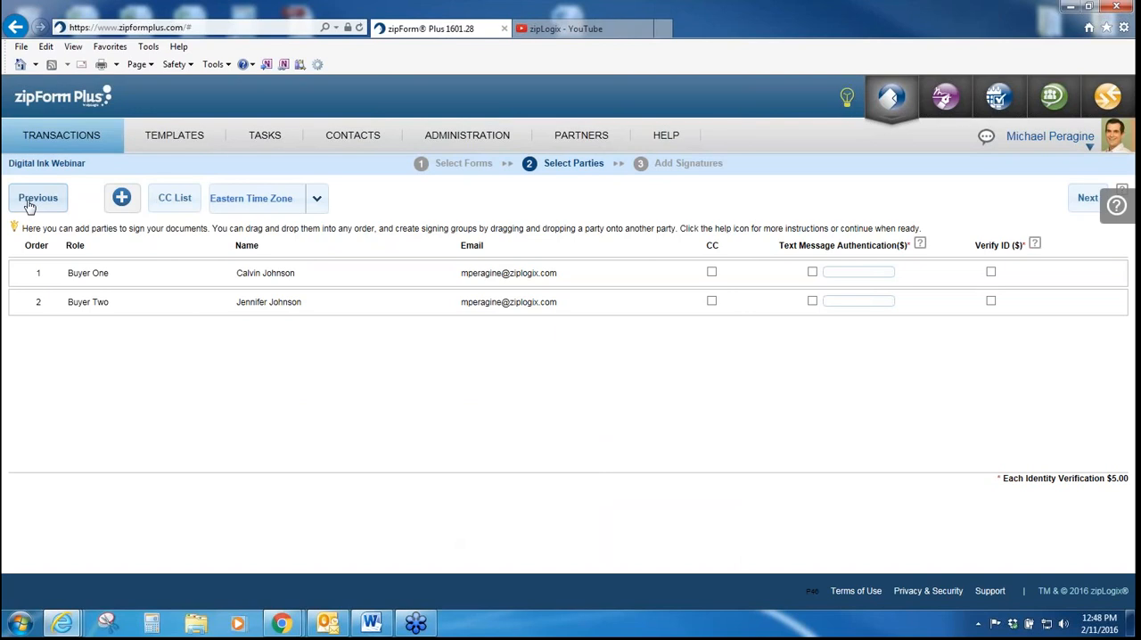
pyautogui.click(125, 200)
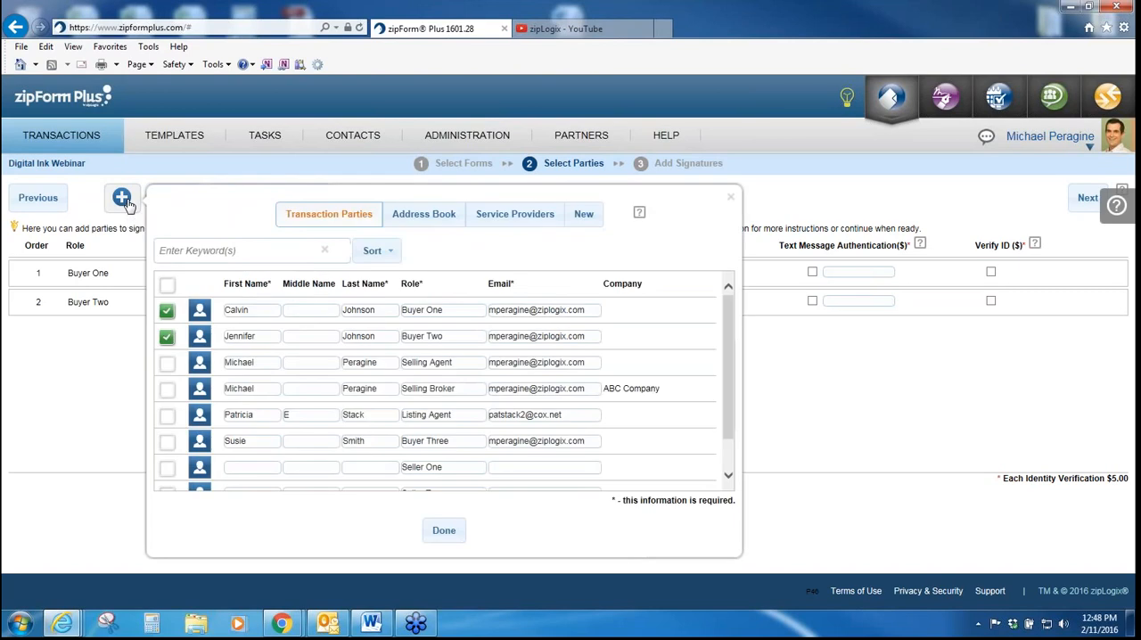
pyautogui.click(446, 532)
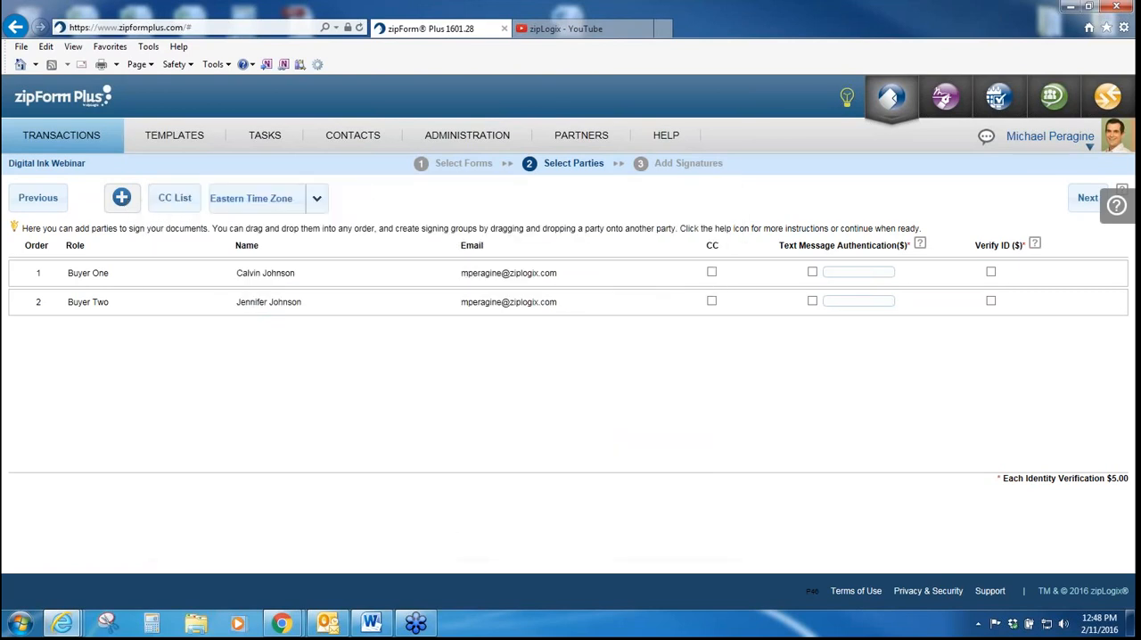
# Step: View the carbon copy list without saving it, and look through the time zone choices, keeping Eastern Time Zone
pyautogui.click(184, 204)
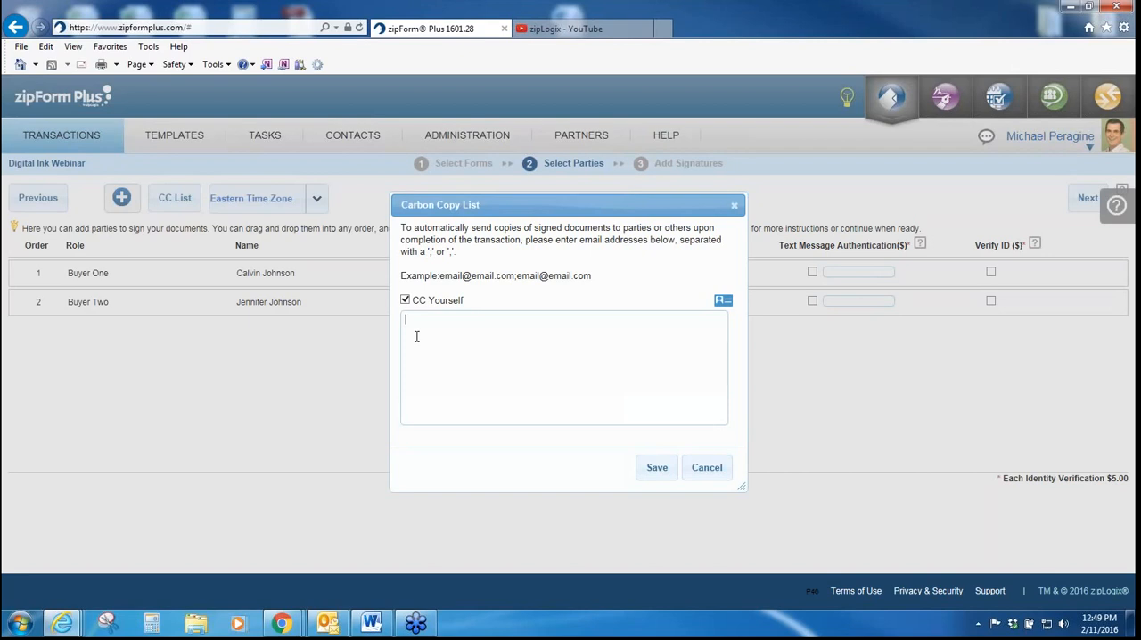
pyautogui.click(706, 468)
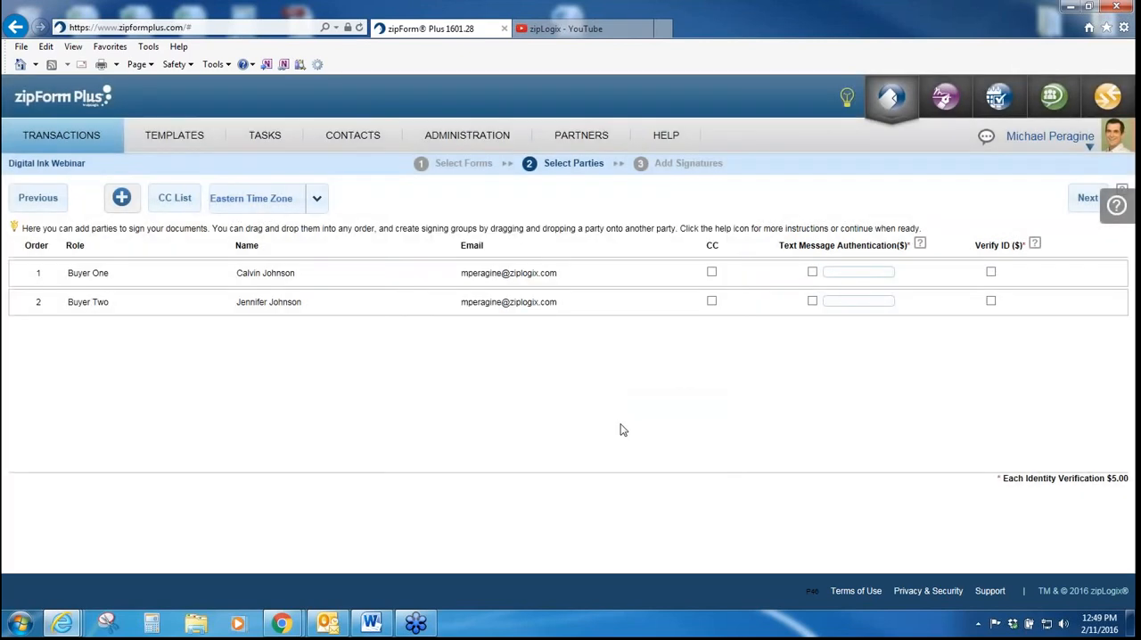
pyautogui.click(318, 200)
pyautogui.click(322, 226)
pyautogui.click(243, 214)
pyautogui.click(317, 198)
pyautogui.click(245, 234)
# Step: Try grouping Buyer Two with Buyer One and swapping their signing order, and restore the original order
pyautogui.moveTo(222, 306)
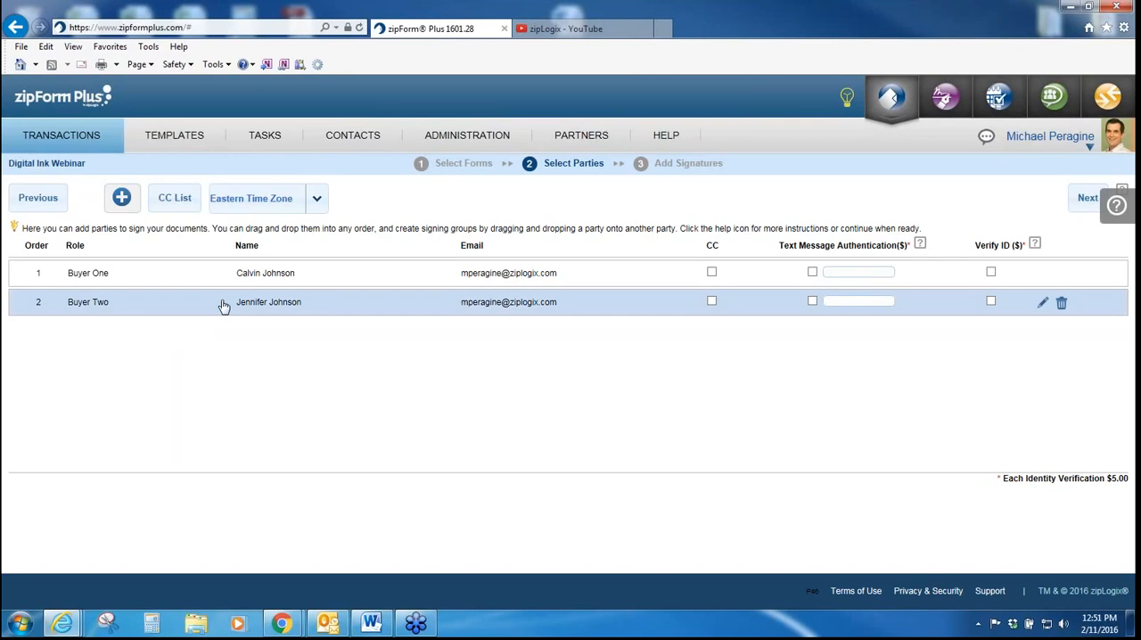
pyautogui.moveTo(224, 309); pyautogui.dragTo(227, 281)
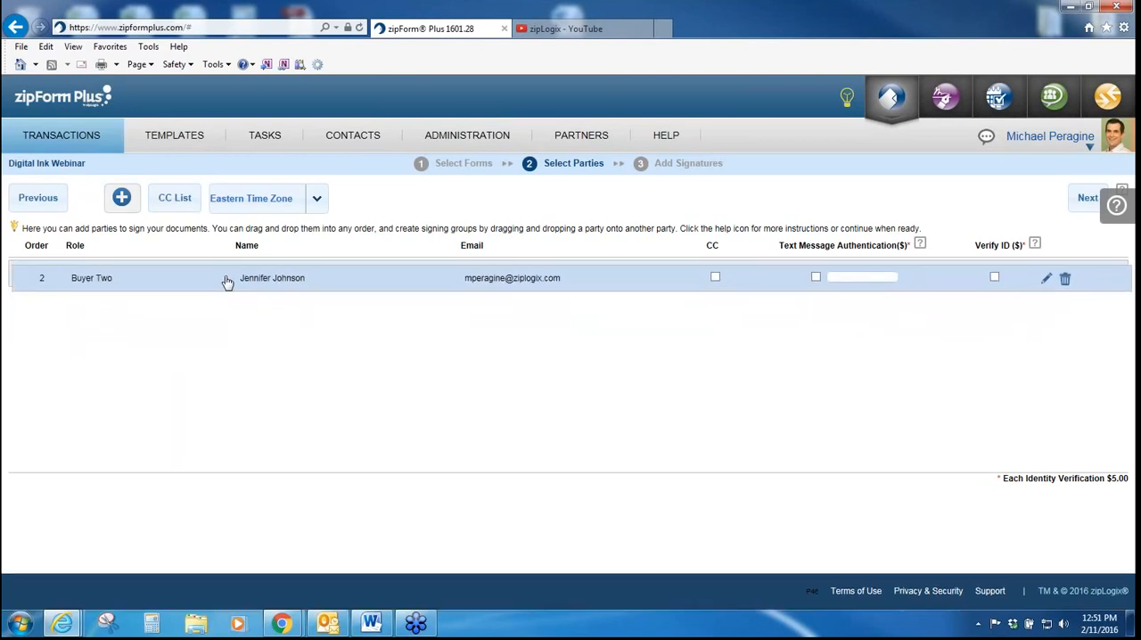
pyautogui.moveTo(227, 282); pyautogui.dragTo(227, 281)
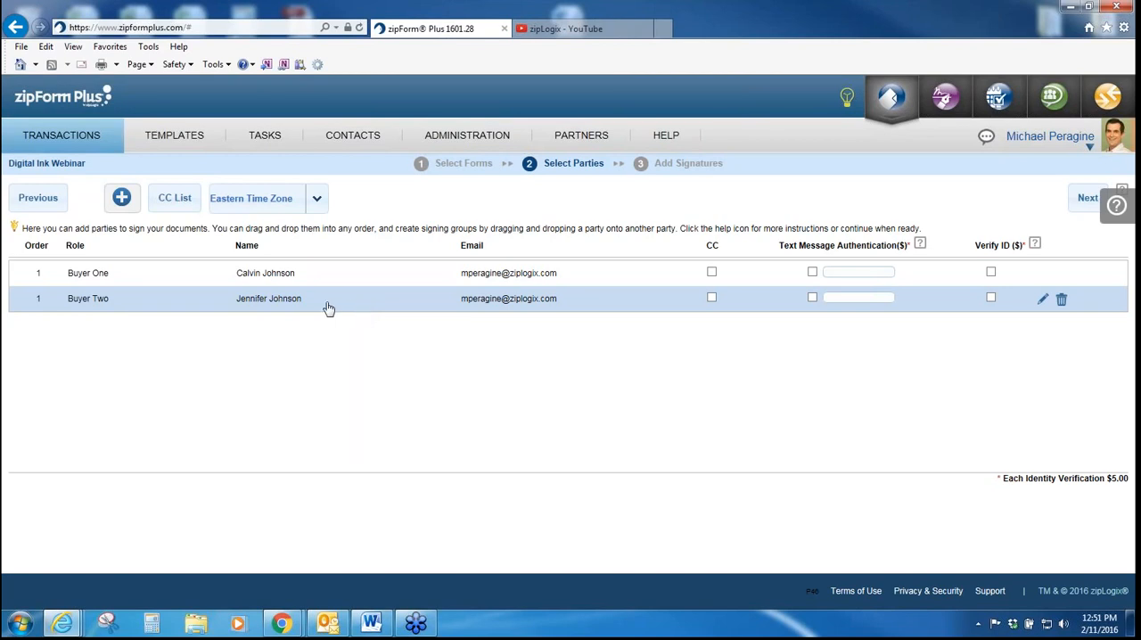
pyautogui.moveTo(326, 303); pyautogui.dragTo(322, 332)
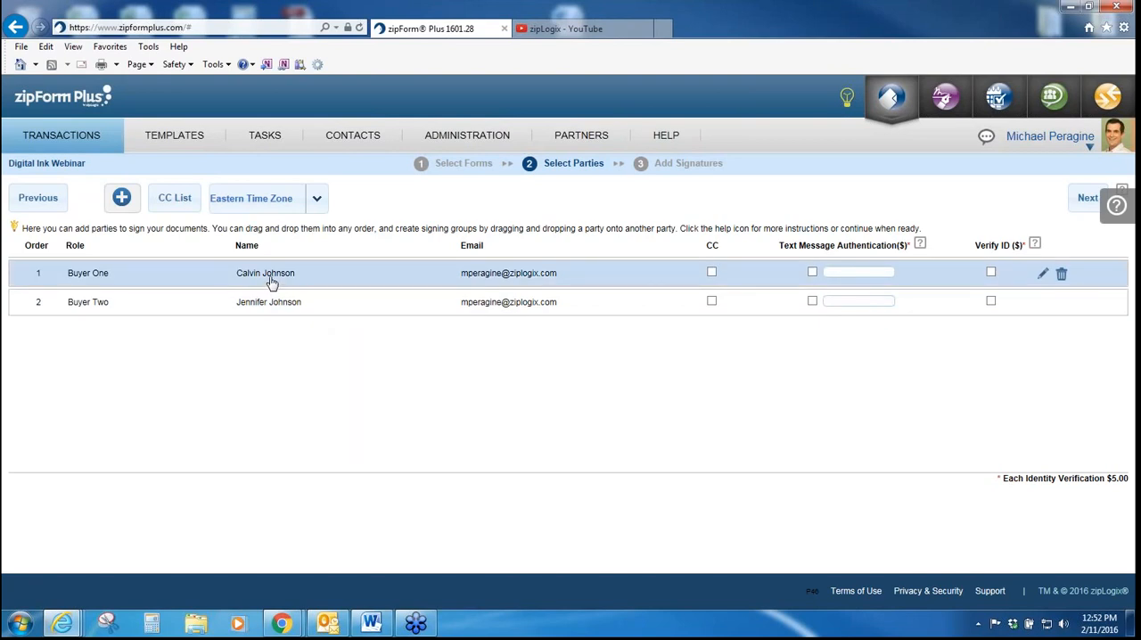
pyautogui.moveTo(272, 281); pyautogui.dragTo(270, 318)
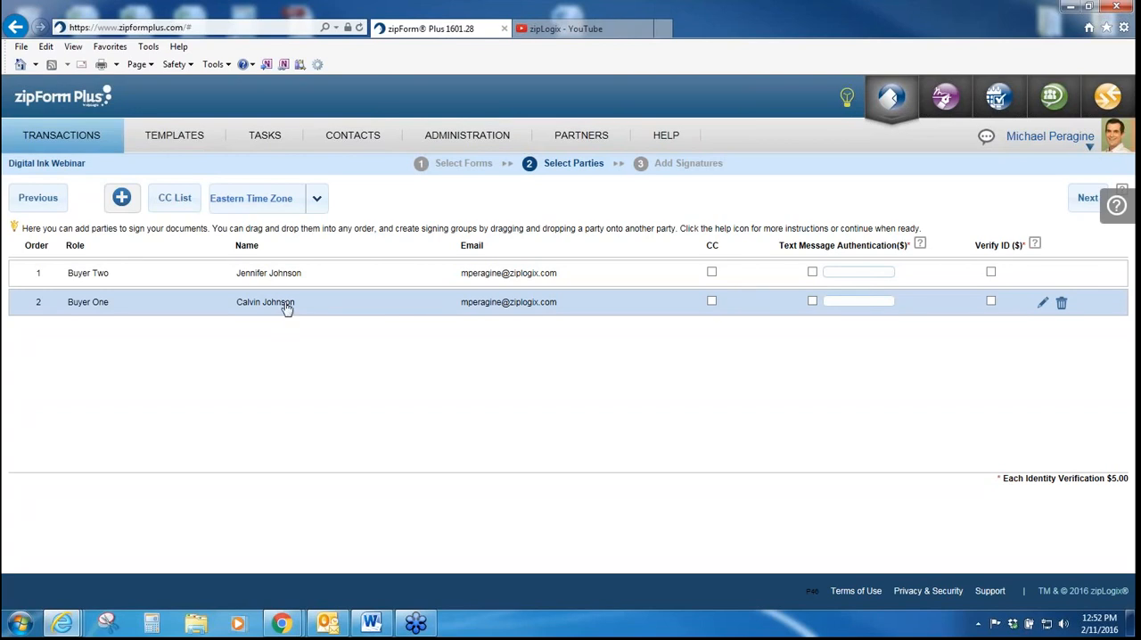
pyautogui.moveTo(252, 285); pyautogui.dragTo(250, 326)
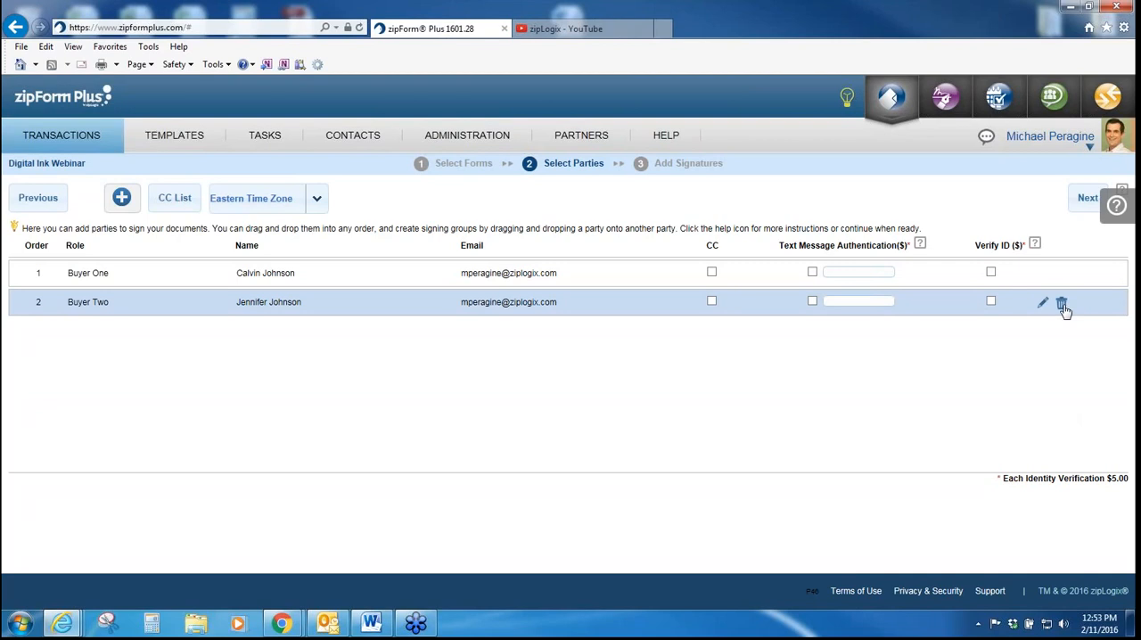
# Step: Remove Buyer Two from the signers and enable CC for Buyer One
pyautogui.click(1061, 305)
pyautogui.click(579, 371)
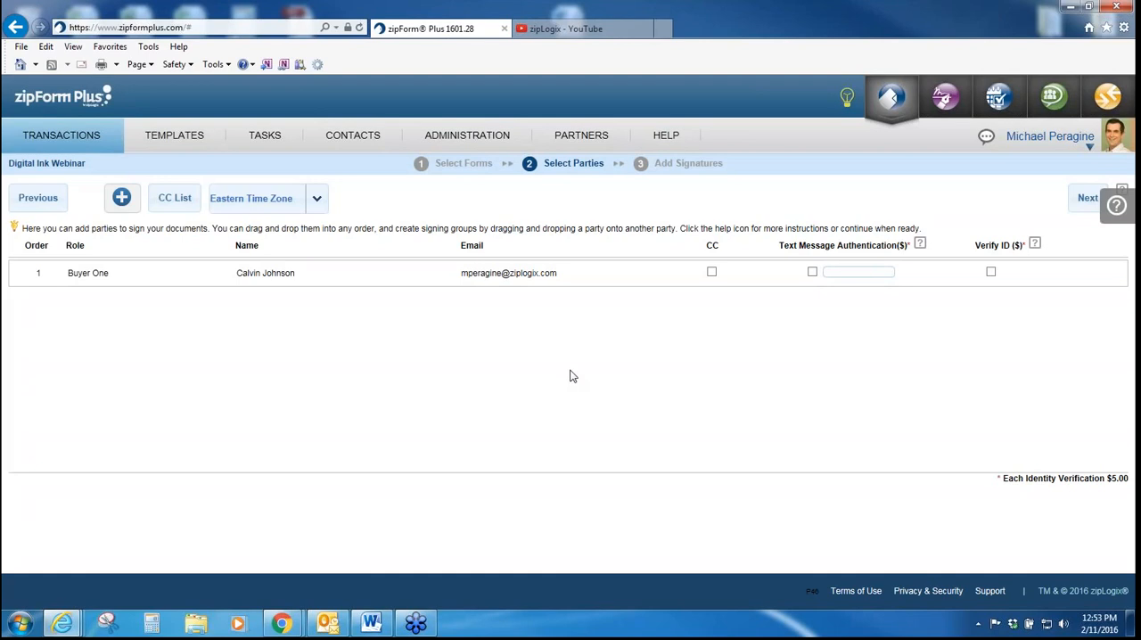
pyautogui.click(713, 274)
# Step: Try the text message authentication and ID verification options for Buyer One, and leave both unchecked
pyautogui.moveTo(780, 245)
pyautogui.mouseDown()
pyautogui.moveTo(1025, 244)
pyautogui.moveTo(789, 245)
pyautogui.mouseUp()
pyautogui.moveTo(1129, 481); pyautogui.dragTo(987, 480)
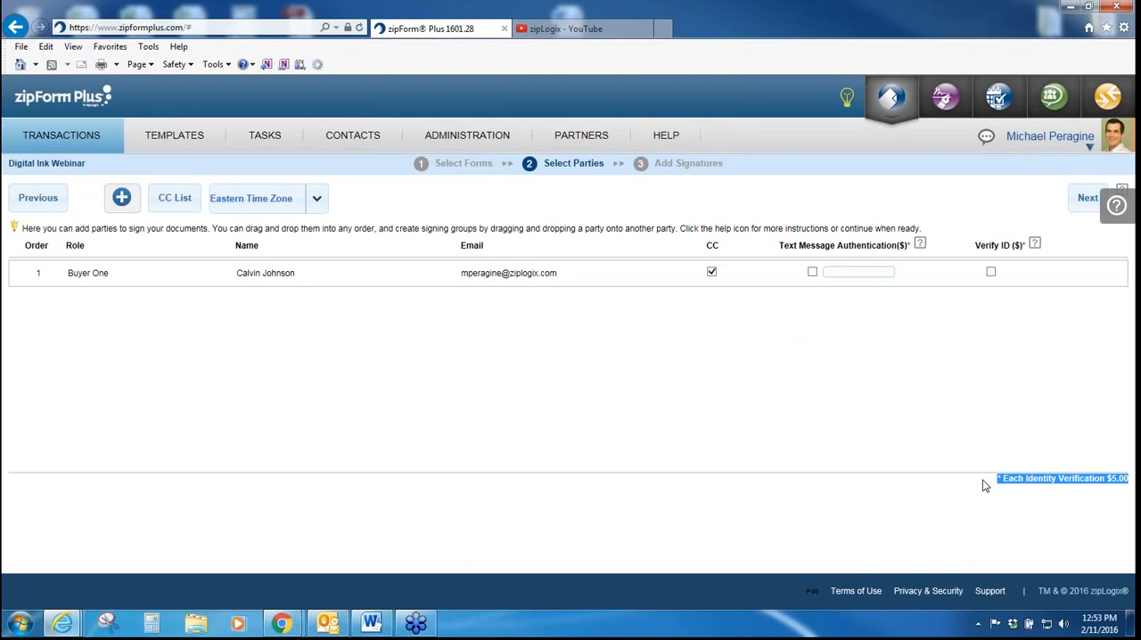
pyautogui.click(1008, 393)
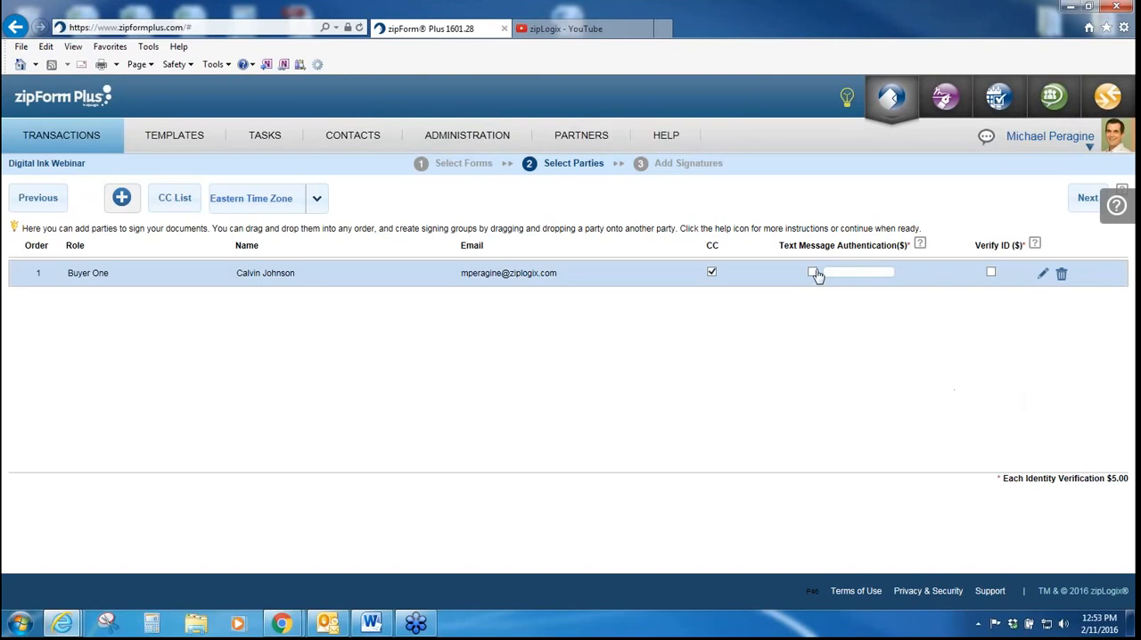
pyautogui.click(991, 273)
pyautogui.click(811, 273)
pyautogui.click(993, 273)
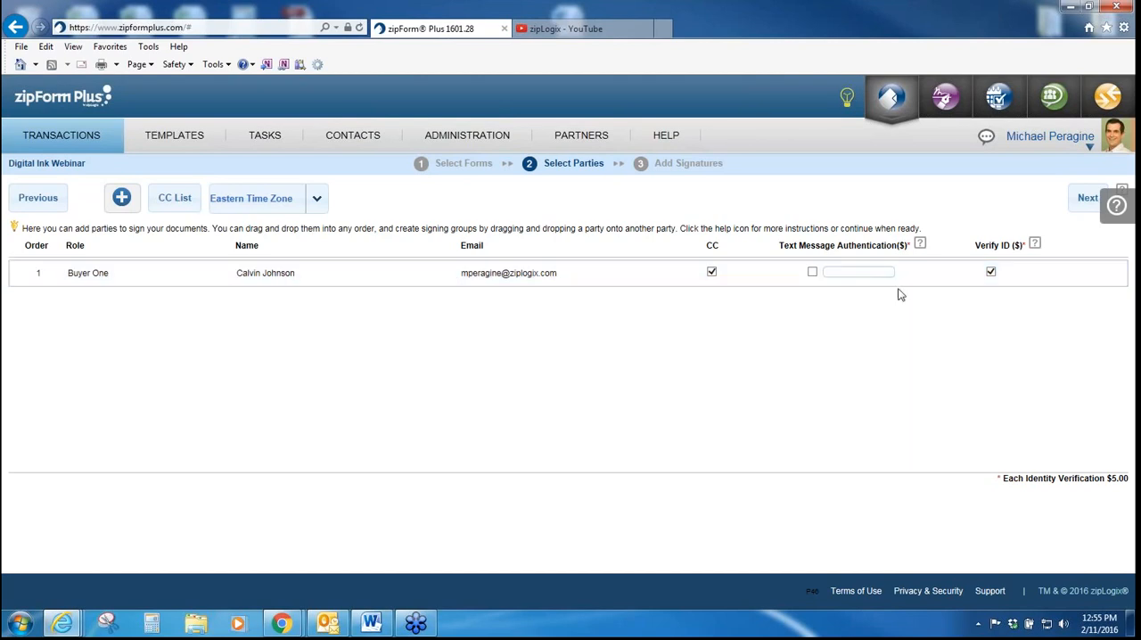
pyautogui.click(813, 273)
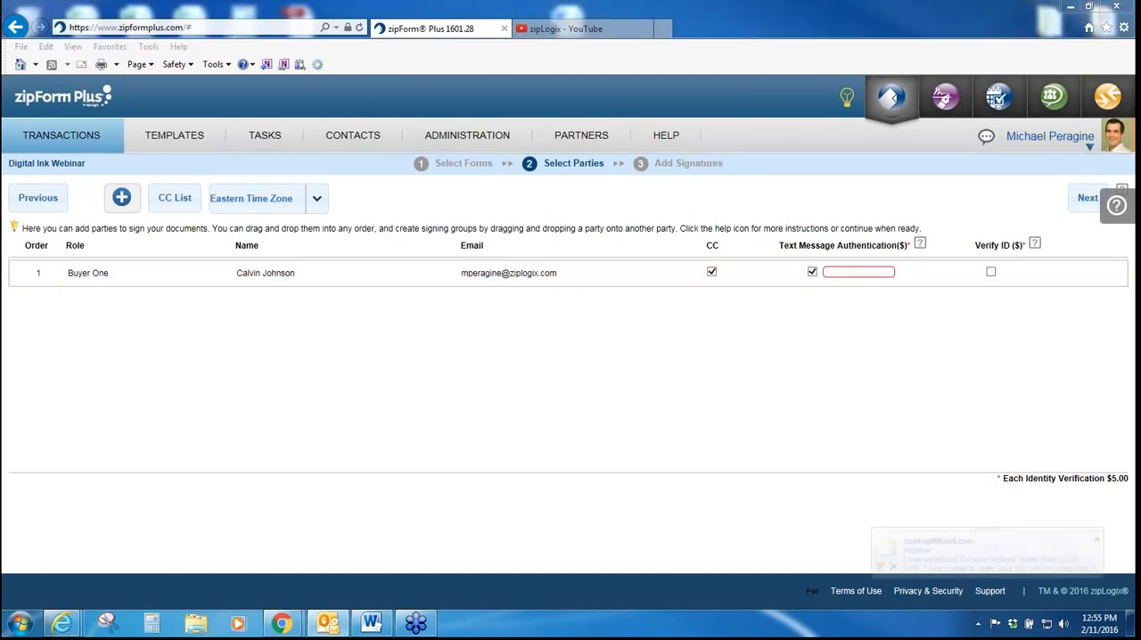
pyautogui.click(816, 280)
pyautogui.click(813, 273)
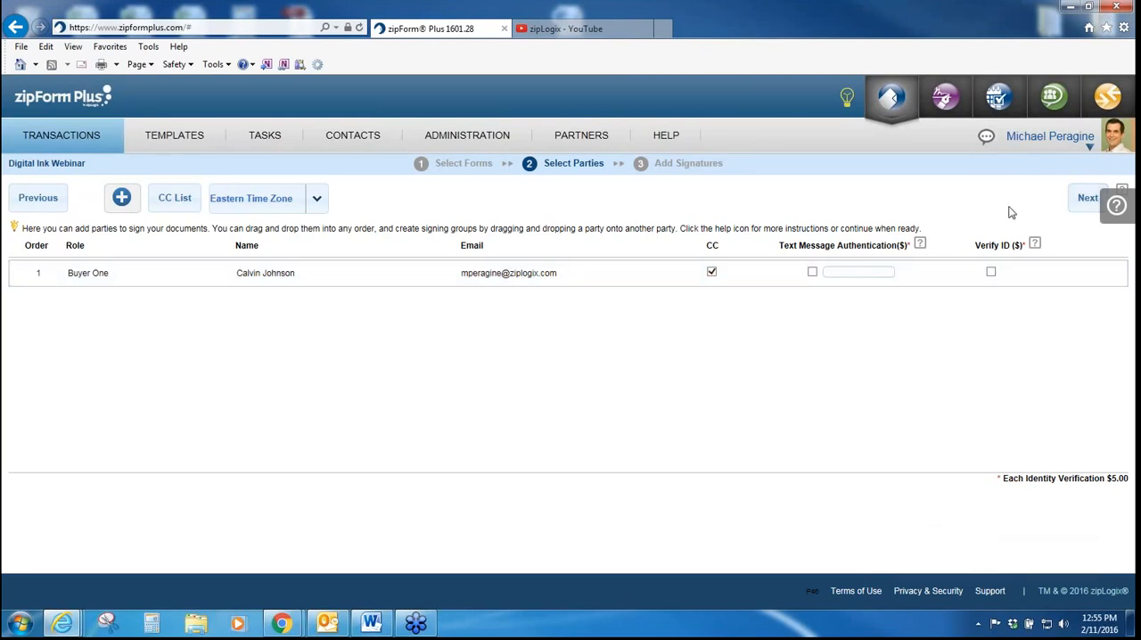
# Step: Proceed to the Add Signatures stage, and close and reopen the signature task palette
pyautogui.click(1082, 200)
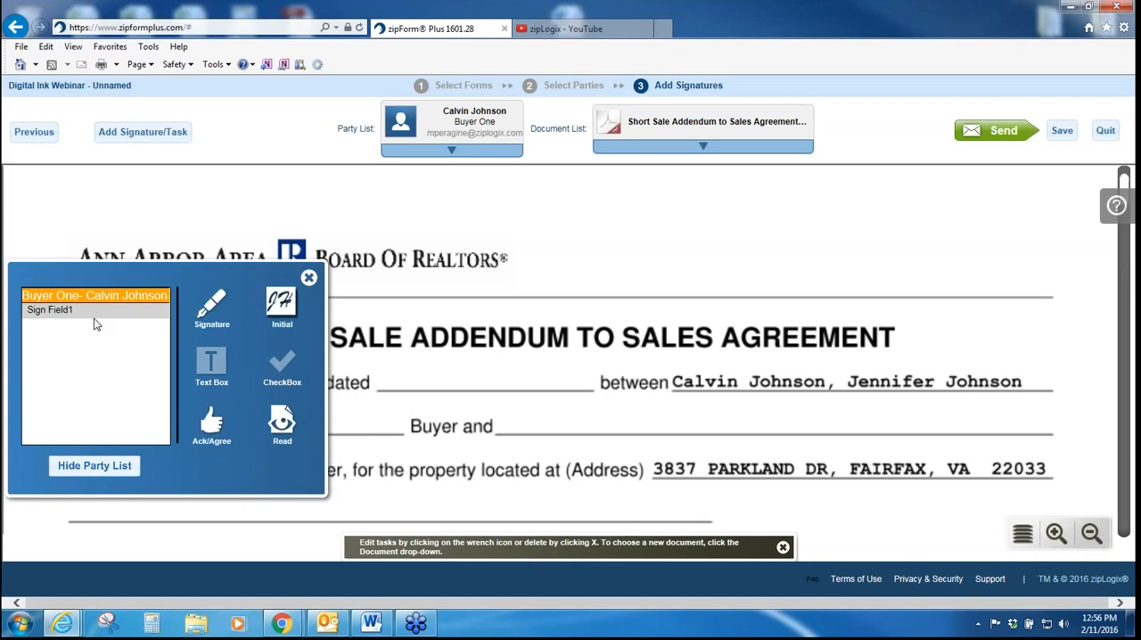
pyautogui.click(308, 279)
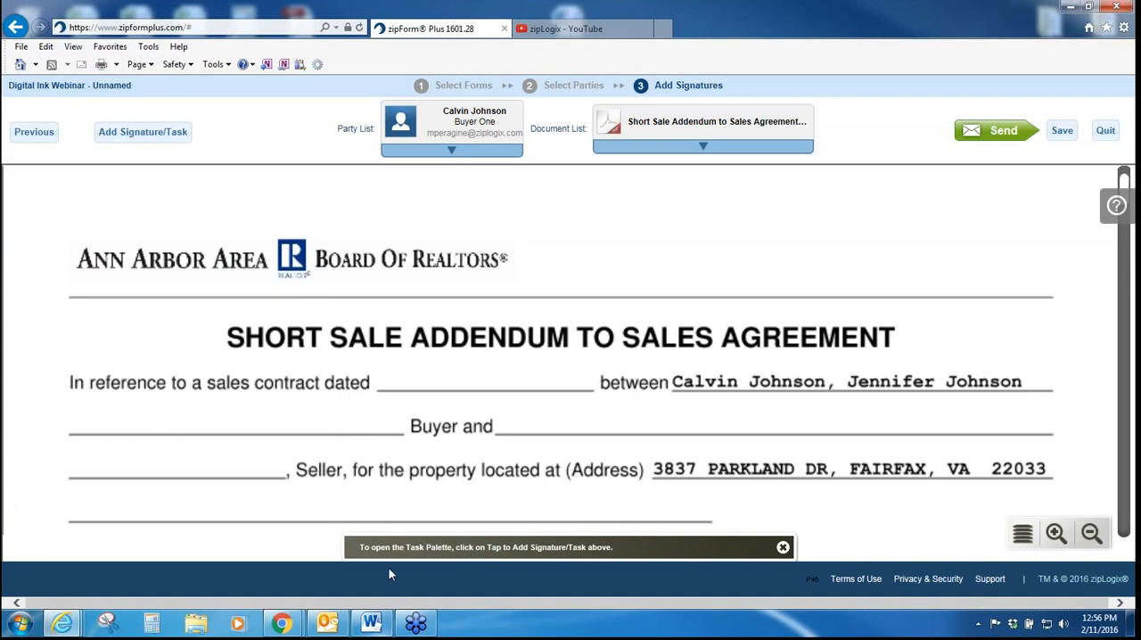
pyautogui.click(125, 134)
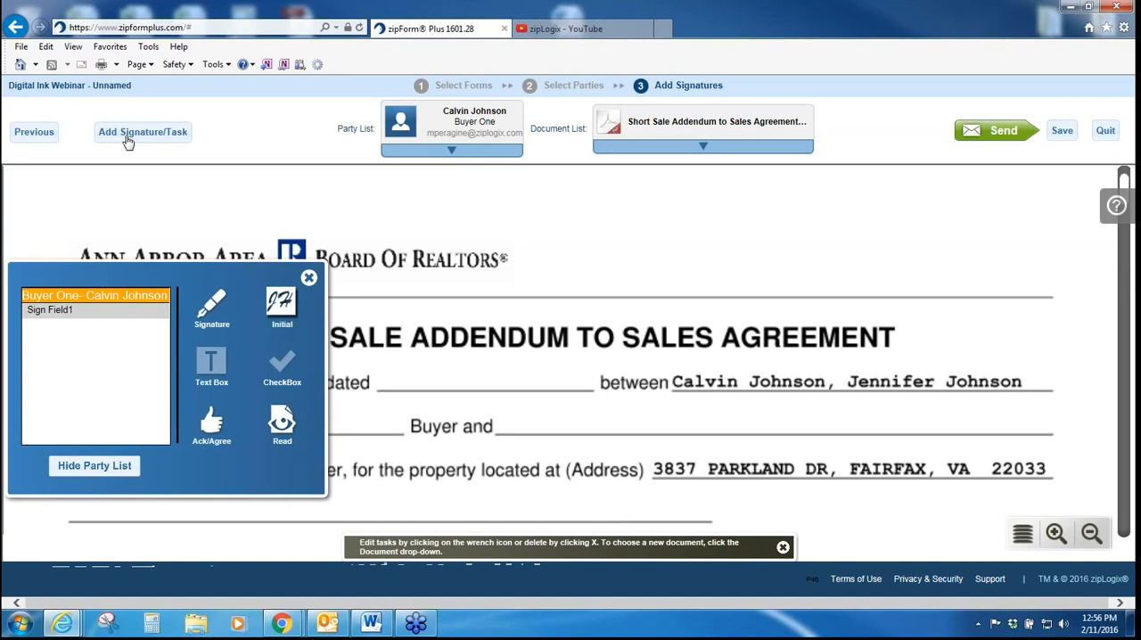
# Step: Examine the Short Sale Addendum at different zoom levels, down to the buyer signature and date fields
pyautogui.click(1055, 533)
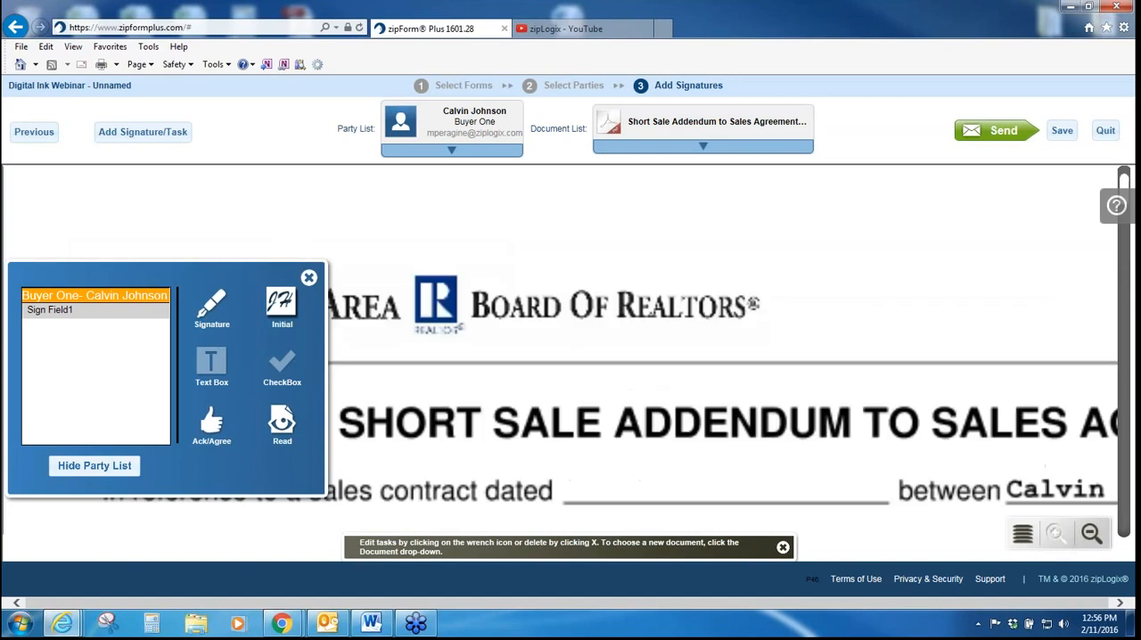
pyautogui.click(1090, 533)
pyautogui.click(1091, 533)
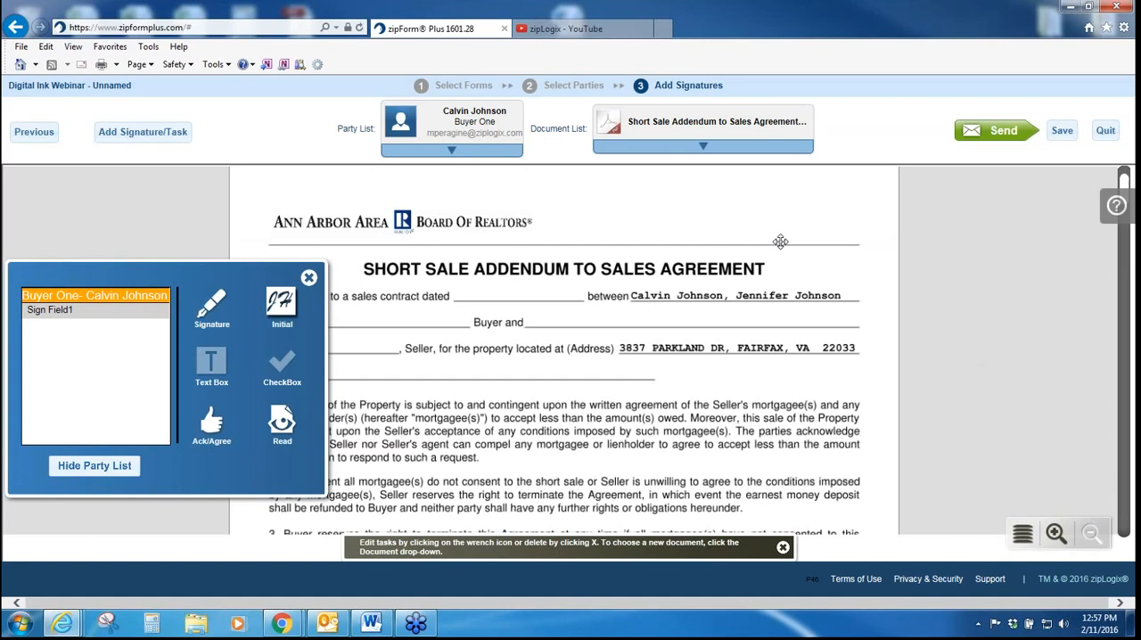
pyautogui.scroll(-5, 780, 244)
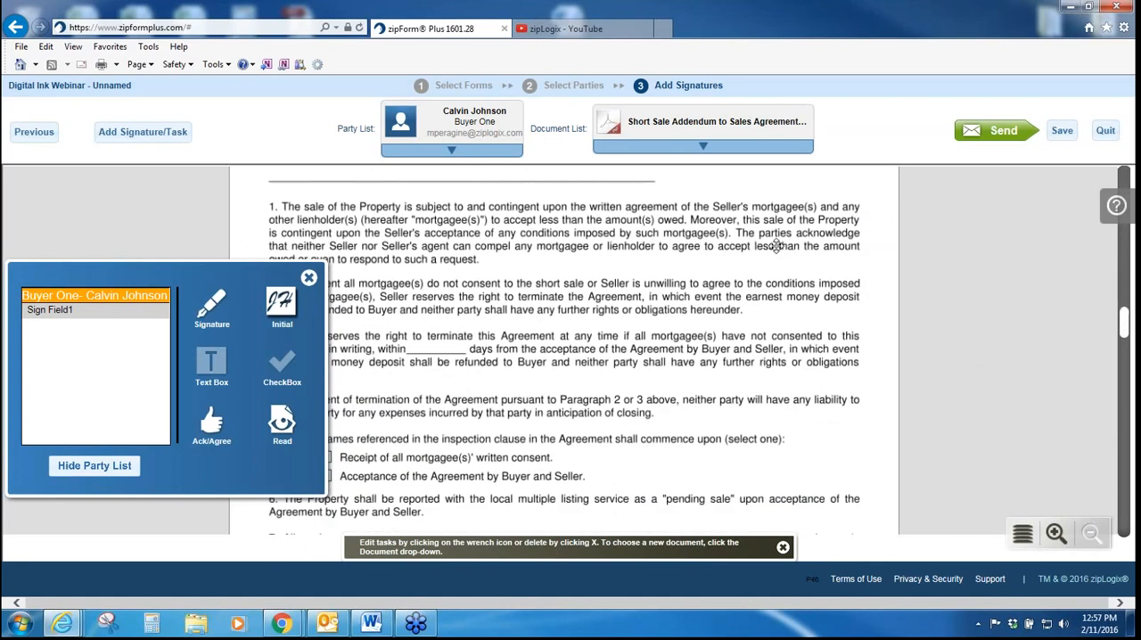
pyautogui.scroll(-4, 770, 246)
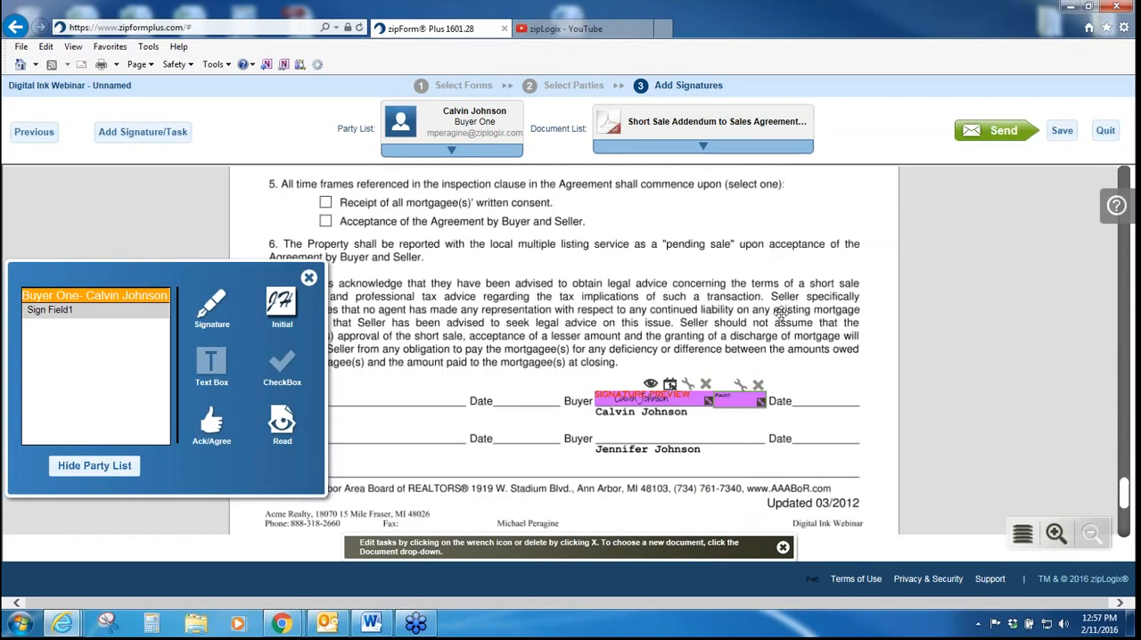
pyautogui.click(1056, 533)
pyautogui.scroll(-3, 932, 432)
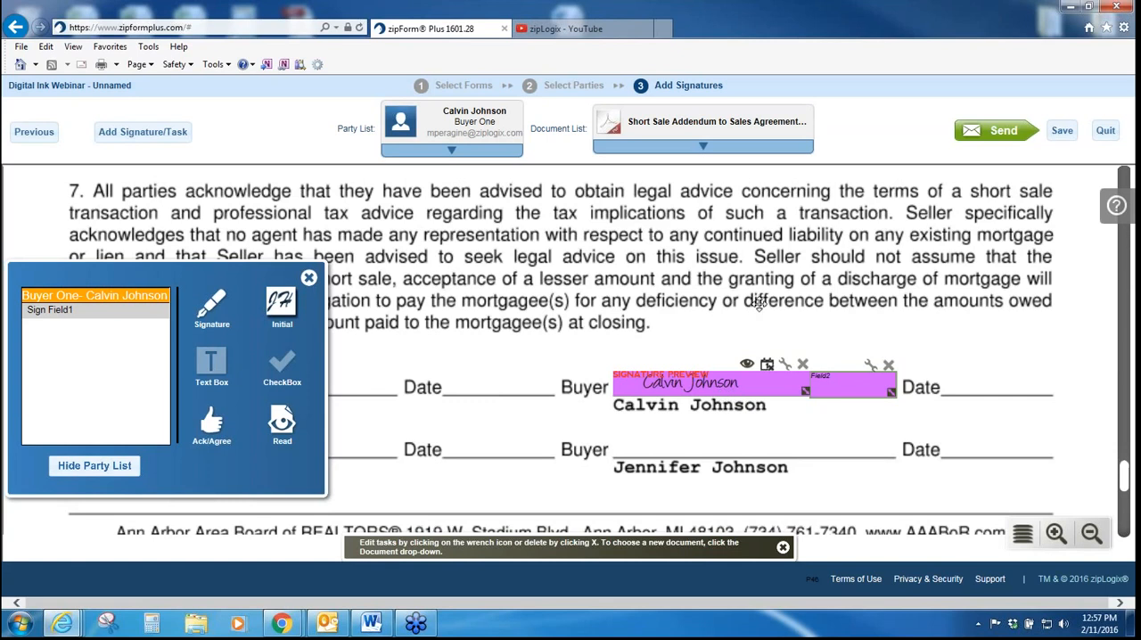
# Step: Place an initial field for Buyer One beside the checkbox options under paragraph 5 of the Short Sale Addendum
pyautogui.scroll(3, 759, 304)
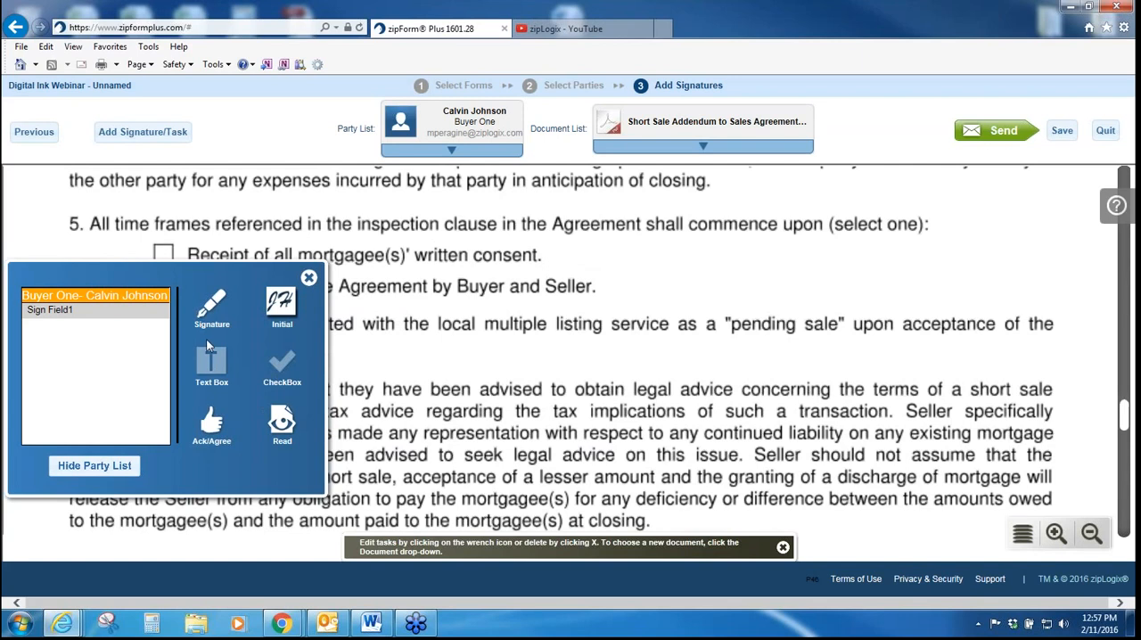
pyautogui.scroll(1, 533, 328)
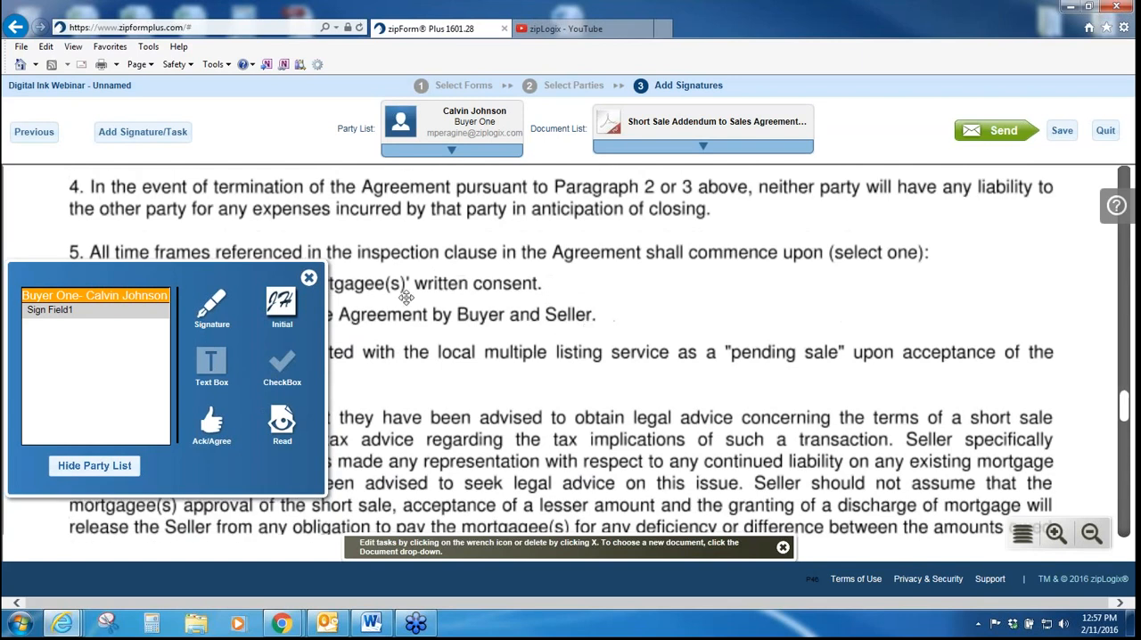
pyautogui.moveTo(282, 308)
pyautogui.mouseDown()
pyautogui.moveTo(356, 317)
pyautogui.moveTo(568, 227)
pyautogui.moveTo(641, 269)
pyautogui.mouseUp()
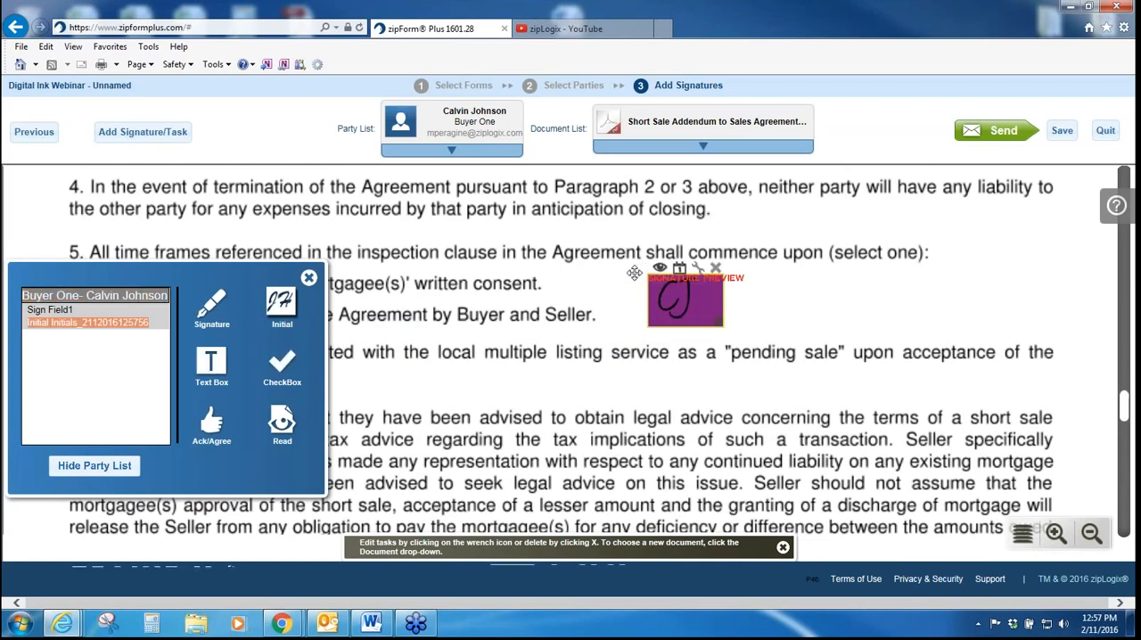
# Step: Place a Buyer One signature field with its date field below the Short Sale Addendum's footer, and shrink both fields
pyautogui.scroll(-10, 454, 491)
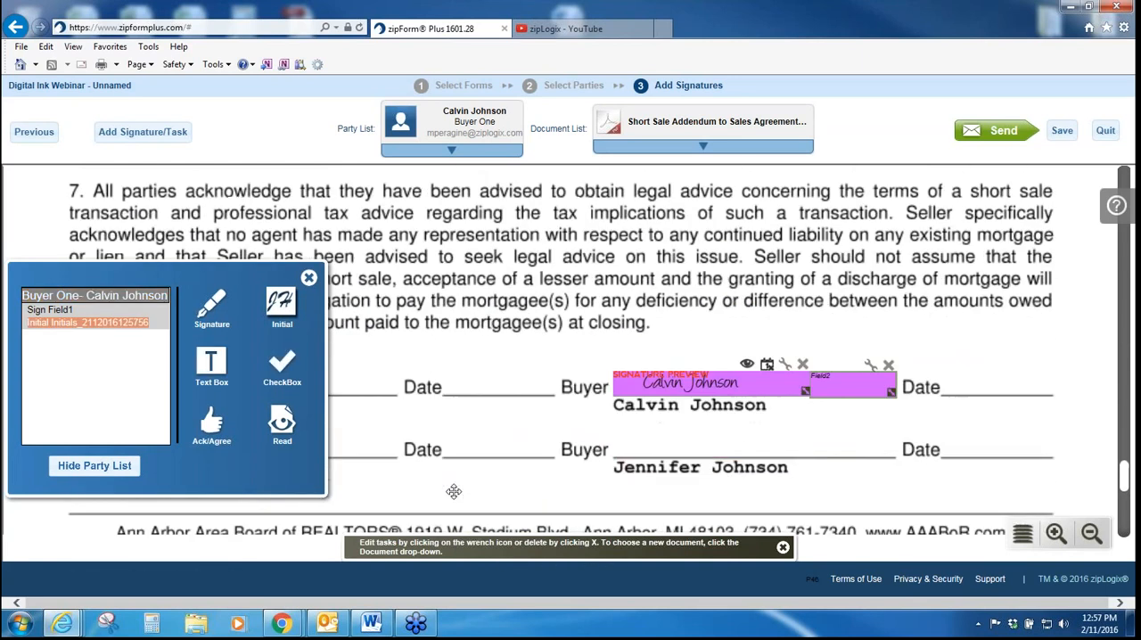
pyautogui.moveTo(316, 298)
pyautogui.mouseDown()
pyautogui.moveTo(598, 281)
pyautogui.moveTo(975, 303)
pyautogui.mouseUp()
pyautogui.moveTo(878, 333)
pyautogui.mouseDown()
pyautogui.moveTo(85, 421)
pyautogui.moveTo(48, 470)
pyautogui.mouseUp()
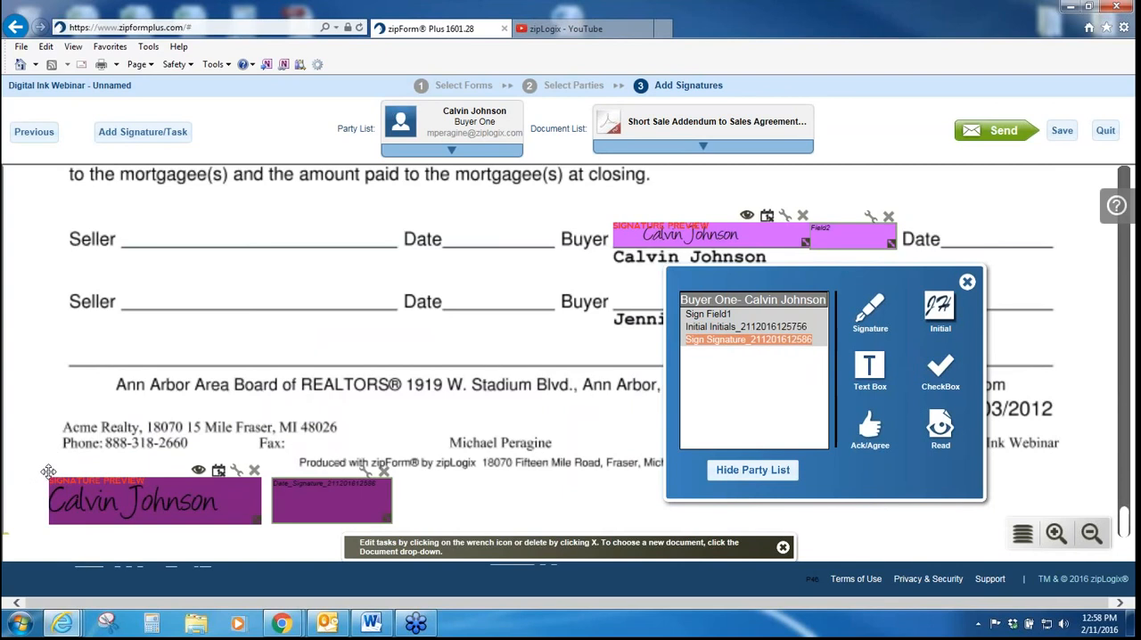
pyautogui.click(971, 286)
pyautogui.moveTo(256, 519)
pyautogui.mouseDown()
pyautogui.moveTo(205, 508)
pyautogui.moveTo(238, 528)
pyautogui.moveTo(209, 506)
pyautogui.moveTo(226, 517)
pyautogui.mouseUp()
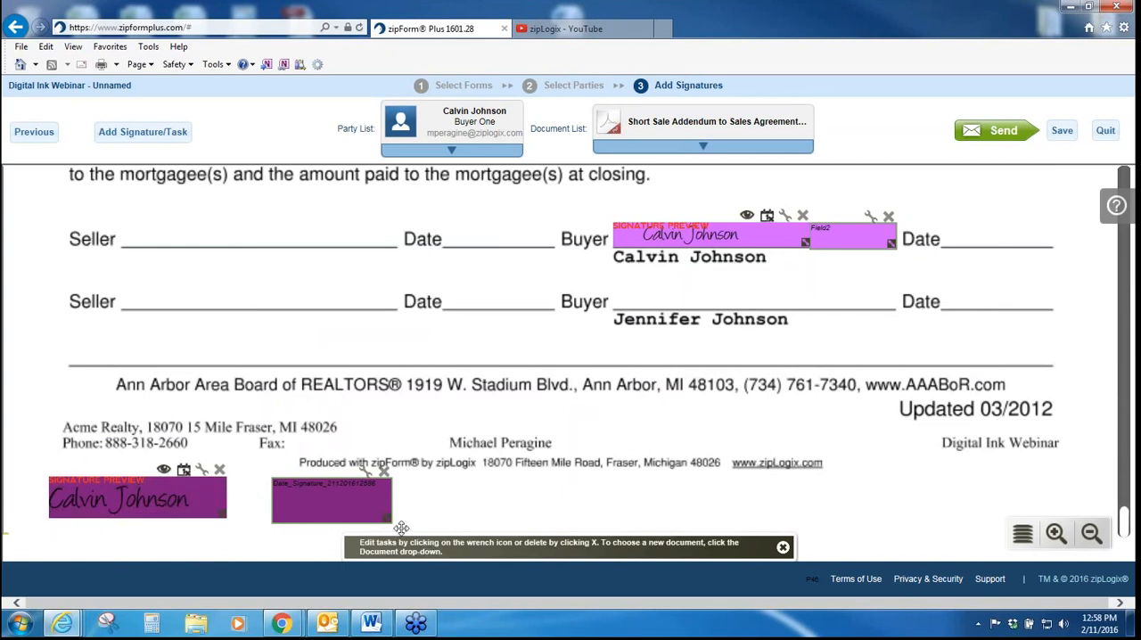
pyautogui.moveTo(383, 519); pyautogui.dragTo(378, 512)
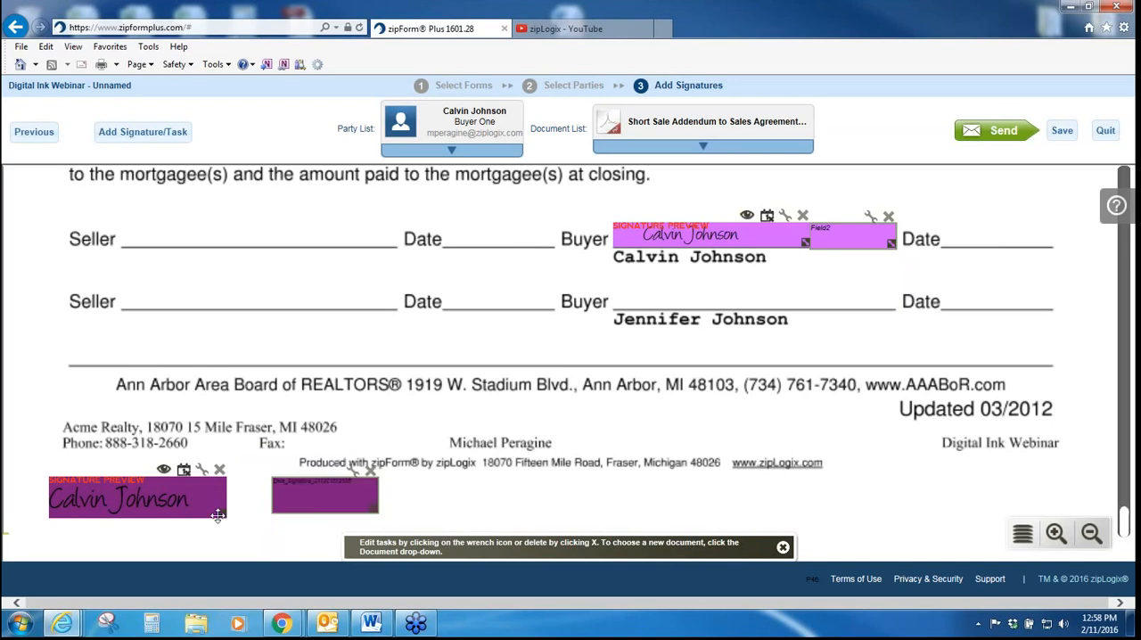
# Step: Widen the Buyer One signature field below the Short Sale Addendum's footer, and switch to the Home Inspection Report
pyautogui.moveTo(219, 515); pyautogui.dragTo(260, 513)
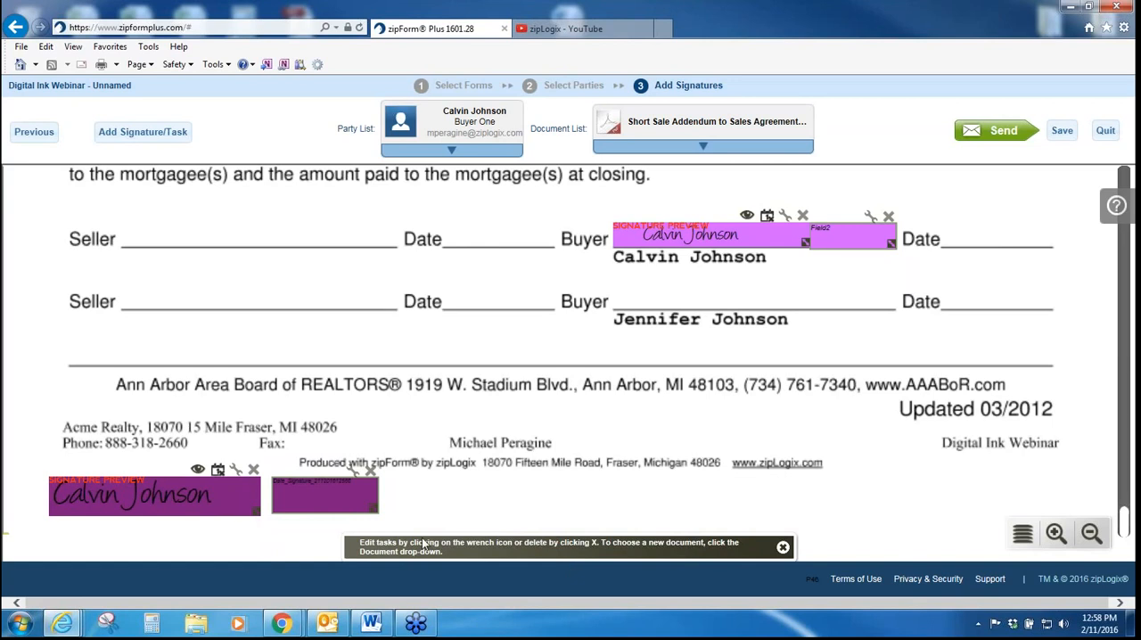
pyautogui.moveTo(535, 128); pyautogui.dragTo(740, 140)
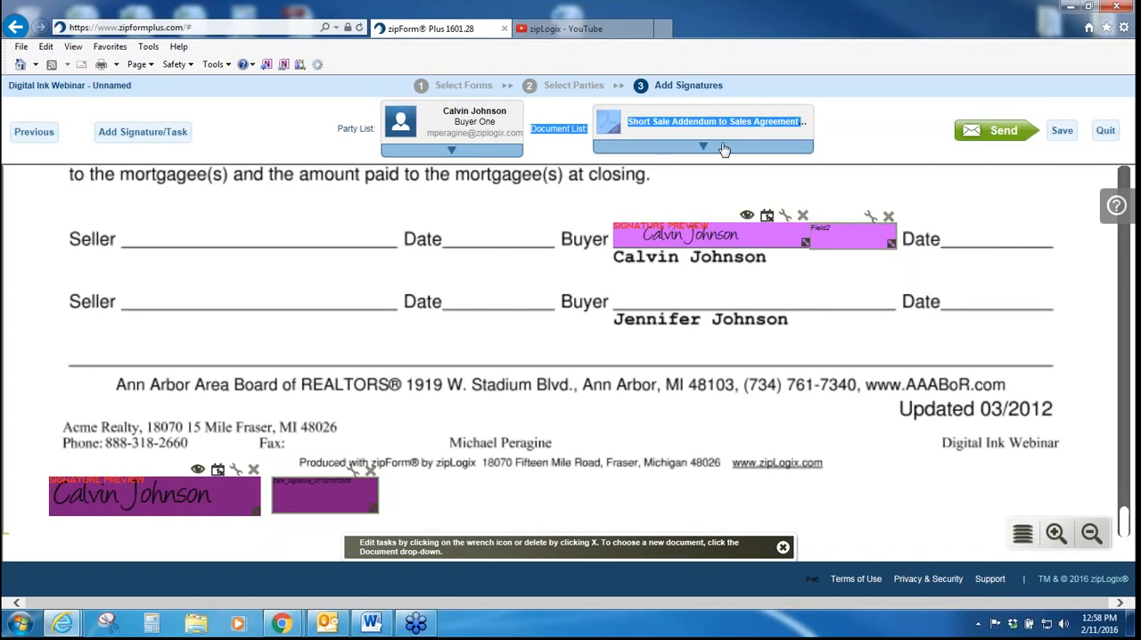
pyautogui.click(724, 149)
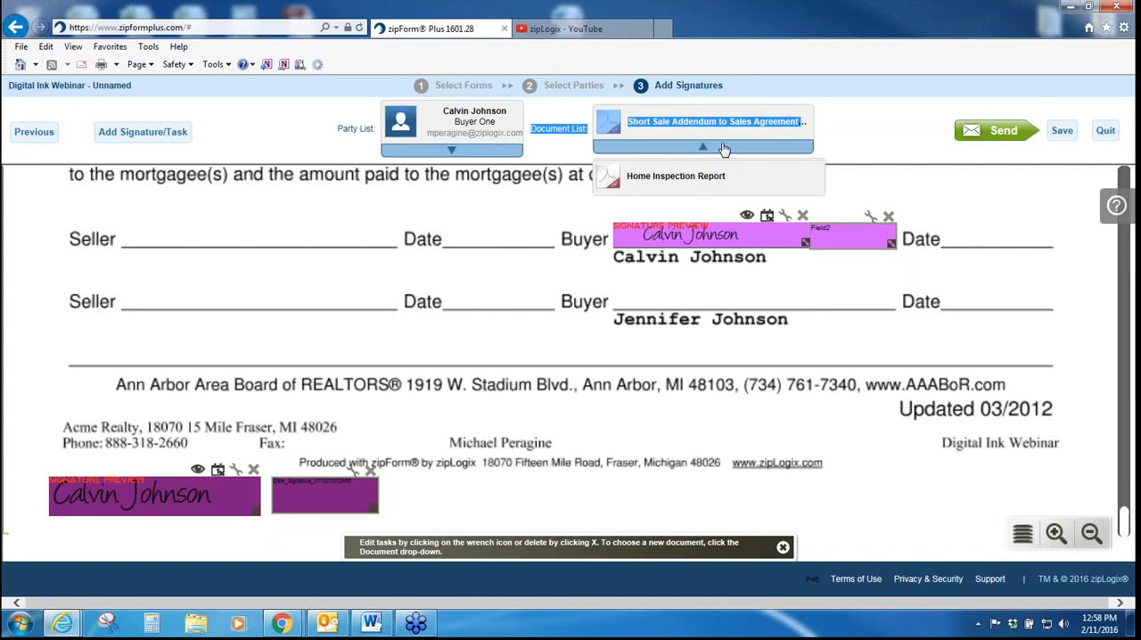
pyautogui.click(698, 190)
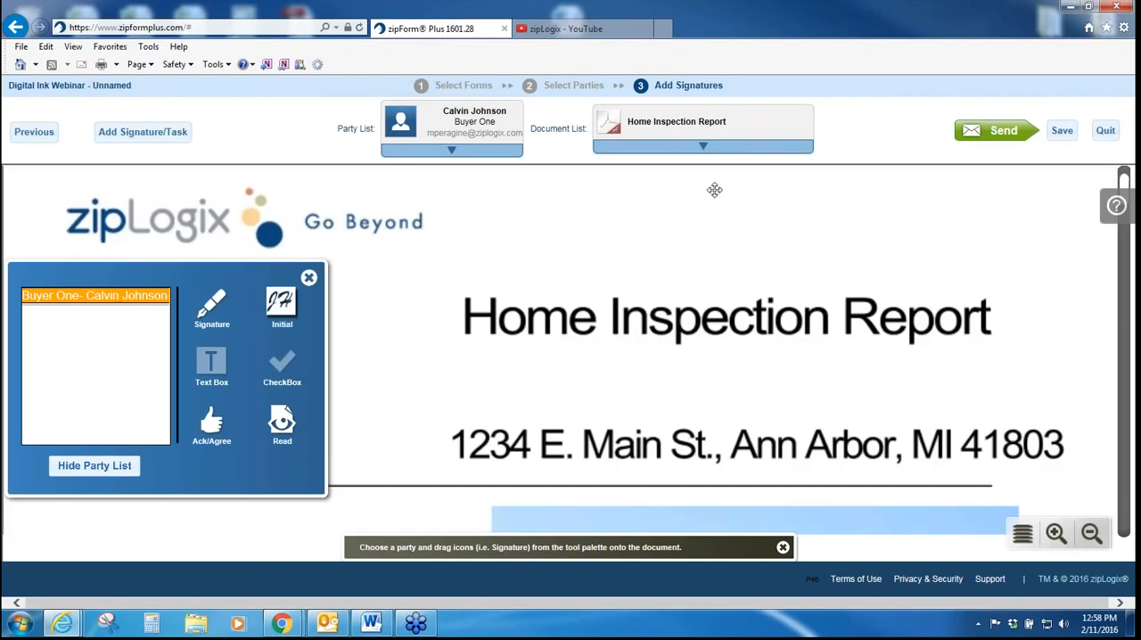
# Step: Move the task palette aside and place a Buyer One signature on the Home Inspection Report's SIGN line, with its date field on the DATE line
pyautogui.click(1091, 533)
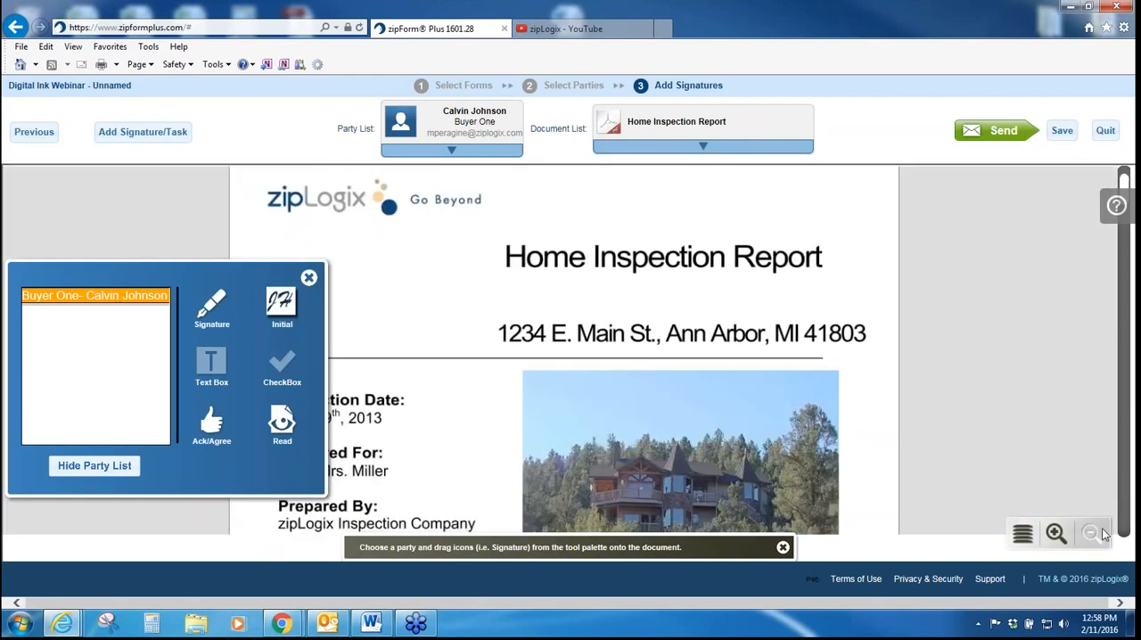
pyautogui.moveTo(245, 299)
pyautogui.mouseDown()
pyautogui.moveTo(921, 266)
pyautogui.moveTo(992, 229)
pyautogui.mouseUp()
pyautogui.scroll(-1, 167, 288)
pyautogui.scroll(-4, 167, 288)
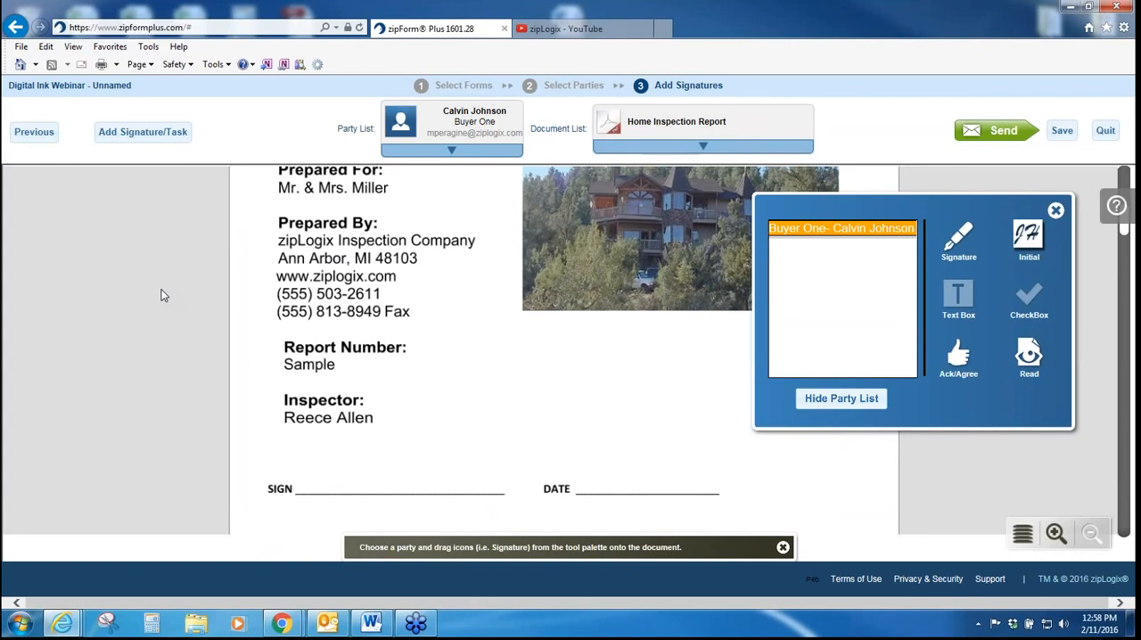
pyautogui.moveTo(961, 243)
pyautogui.mouseDown()
pyautogui.moveTo(669, 293)
pyautogui.moveTo(316, 421)
pyautogui.moveTo(300, 456)
pyautogui.mouseUp()
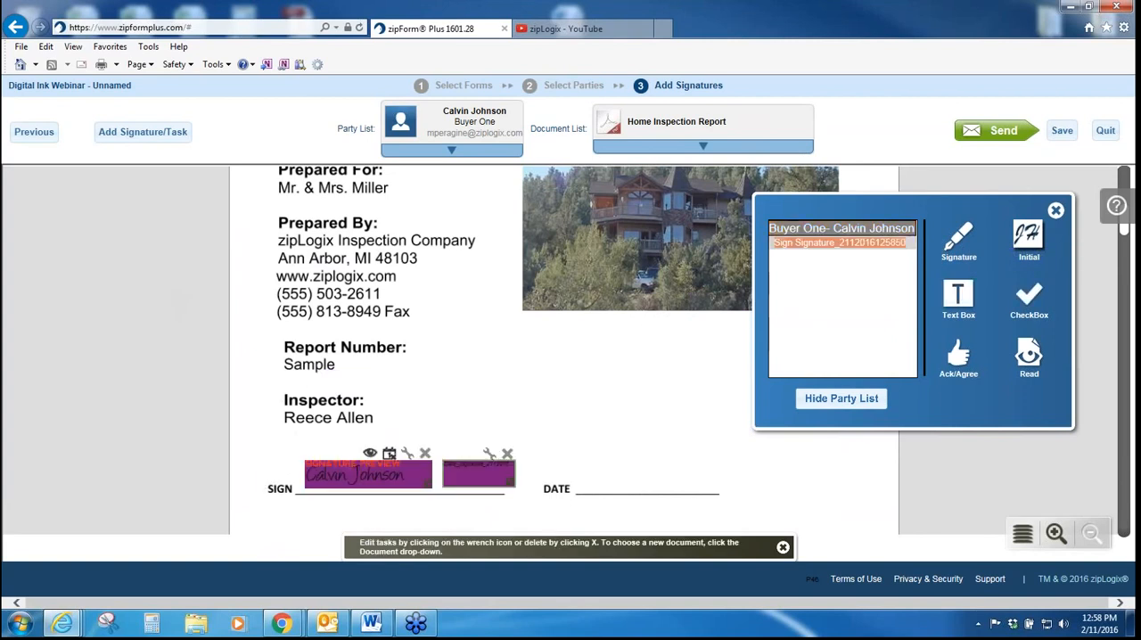
pyautogui.moveTo(473, 477); pyautogui.dragTo(620, 474)
pyautogui.moveTo(600, 311); pyautogui.dragTo(632, 418)
pyautogui.scroll(-1, 594, 446)
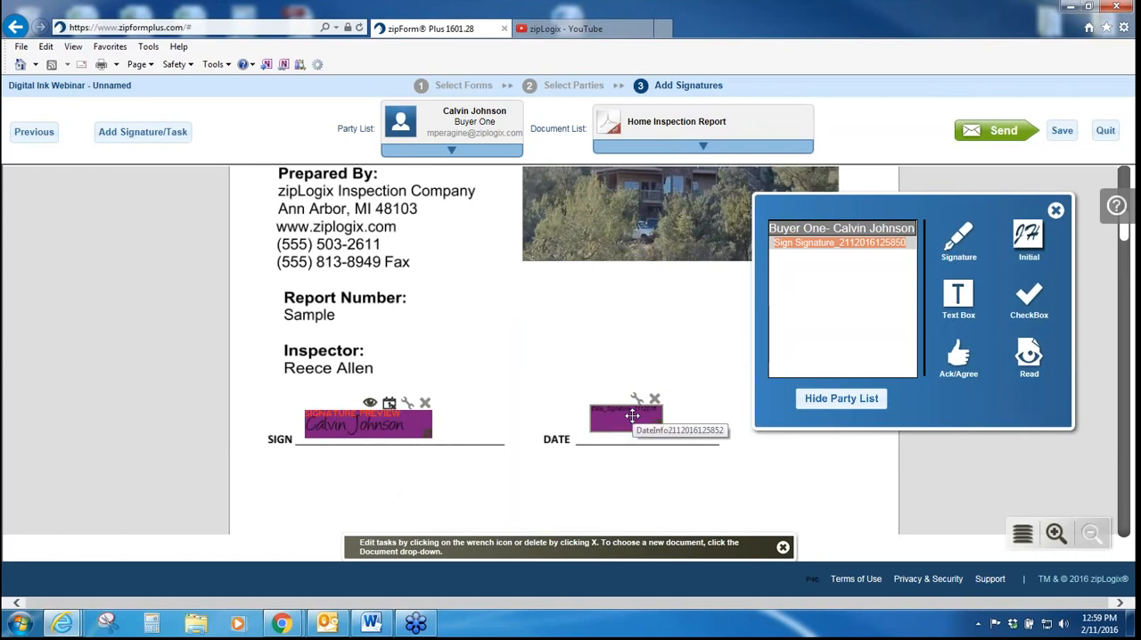
# Step: Start sending the signing invitation and replace its title with the property's street address
pyautogui.click(987, 134)
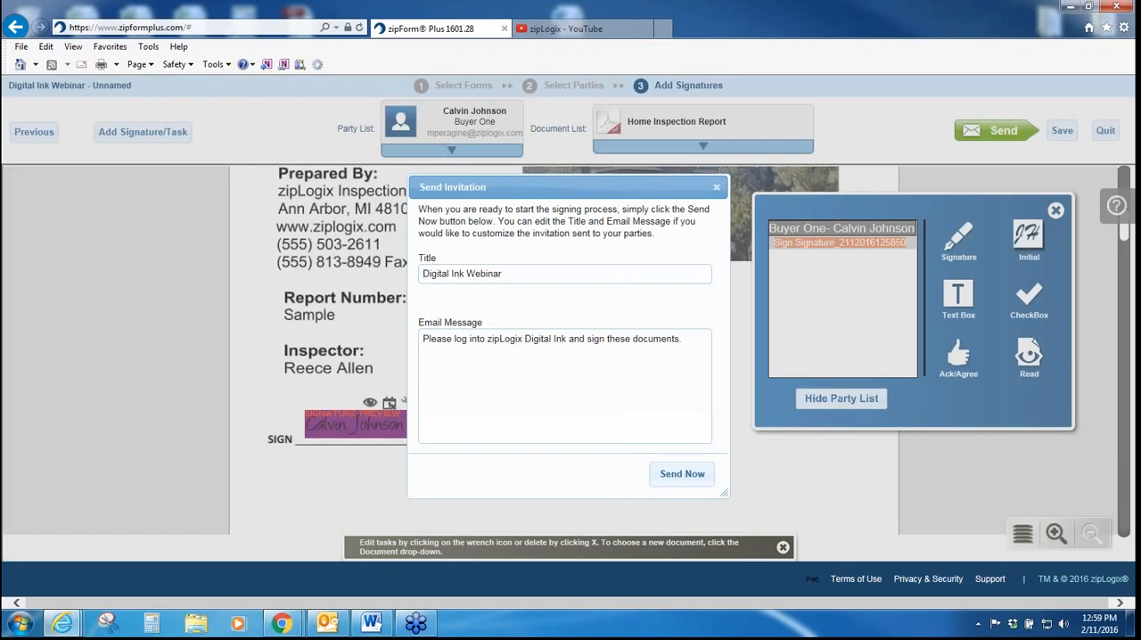
pyautogui.click(547, 272)
pyautogui.moveTo(548, 272); pyautogui.dragTo(415, 275)
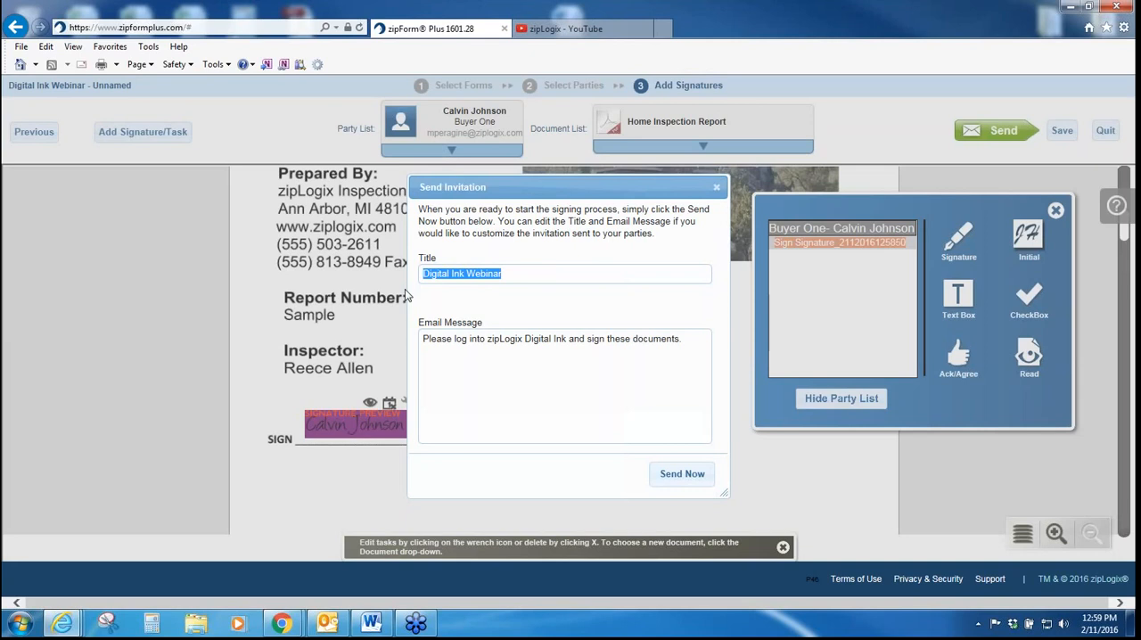
pyautogui.write('1')
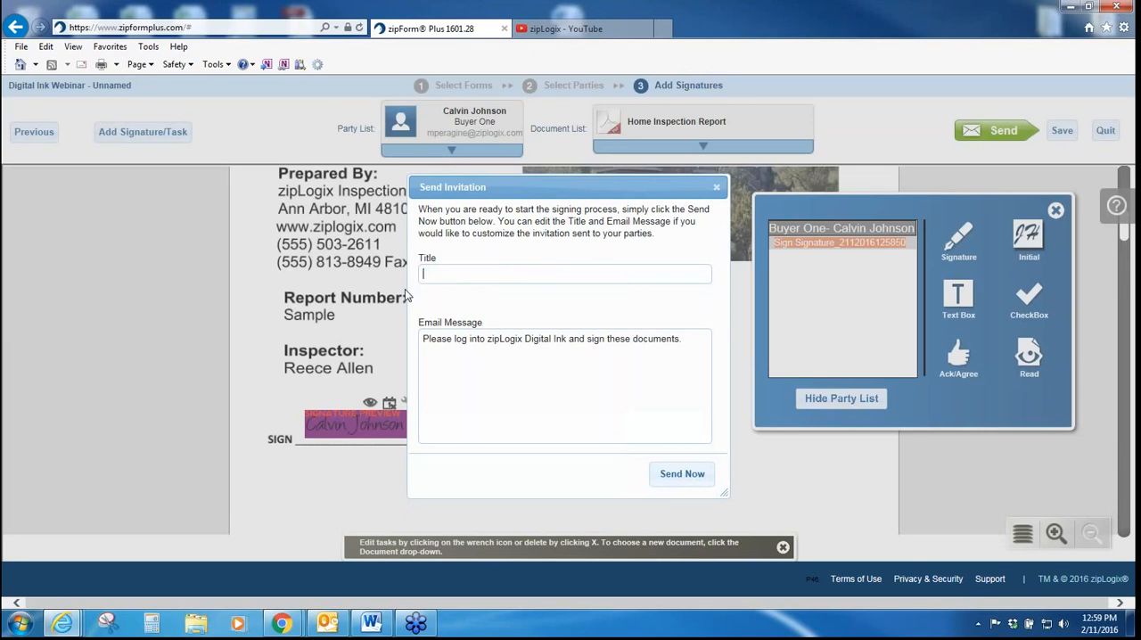
pyautogui.write('234 Main Street')
# Step: Add "Please call with any questions." to the end of the invitation's email message and send the invitation
pyautogui.click(519, 339)
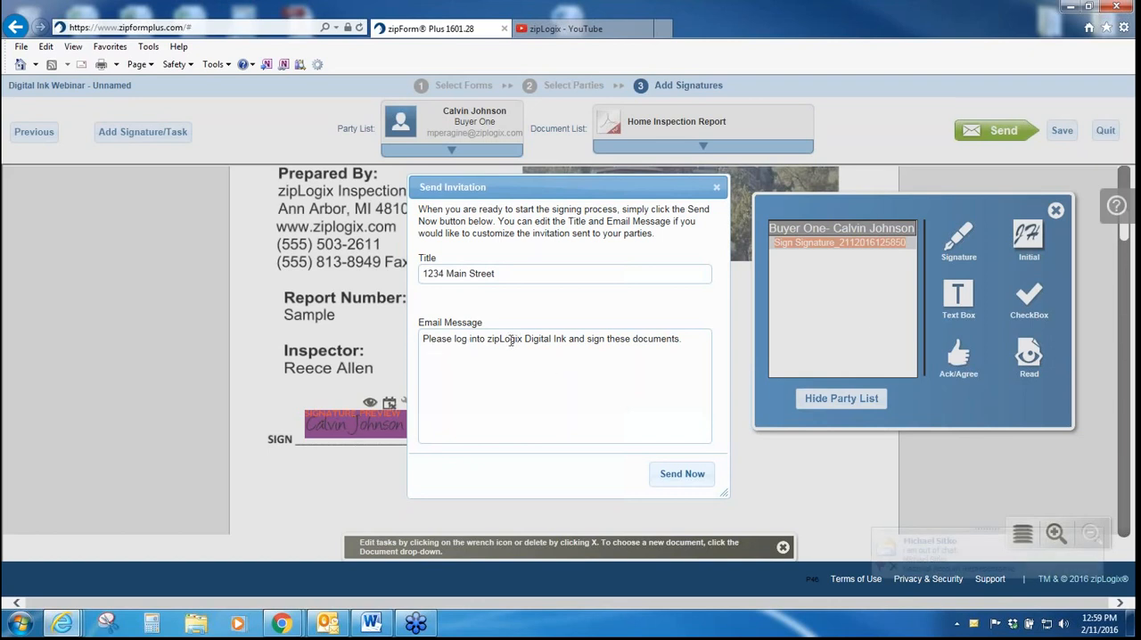
pyautogui.click(699, 345)
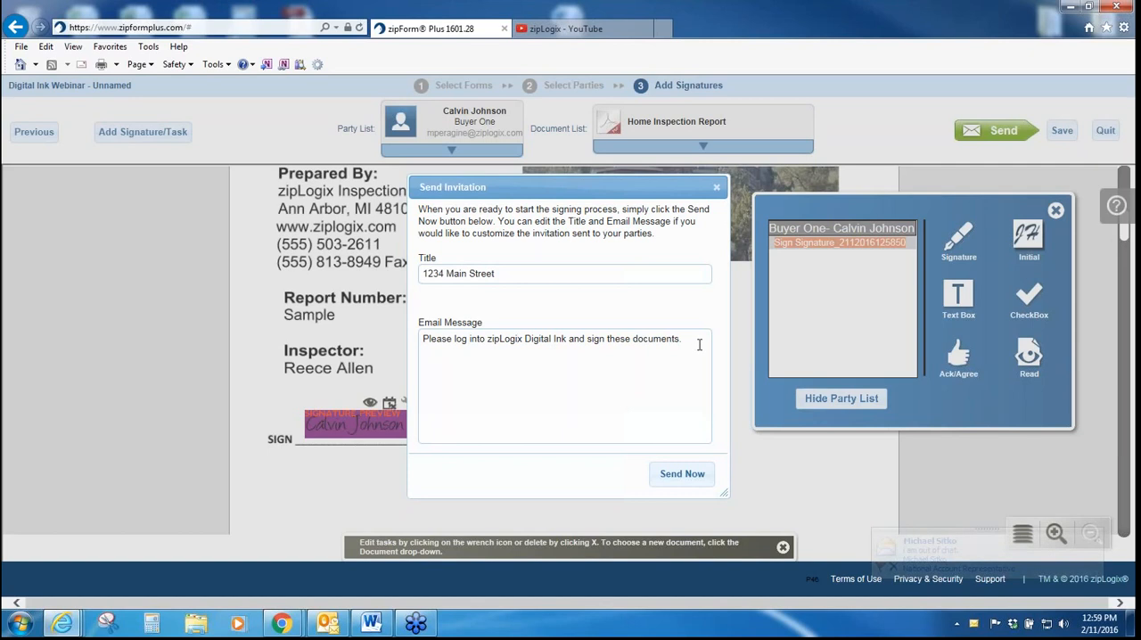
pyautogui.write('Please c')
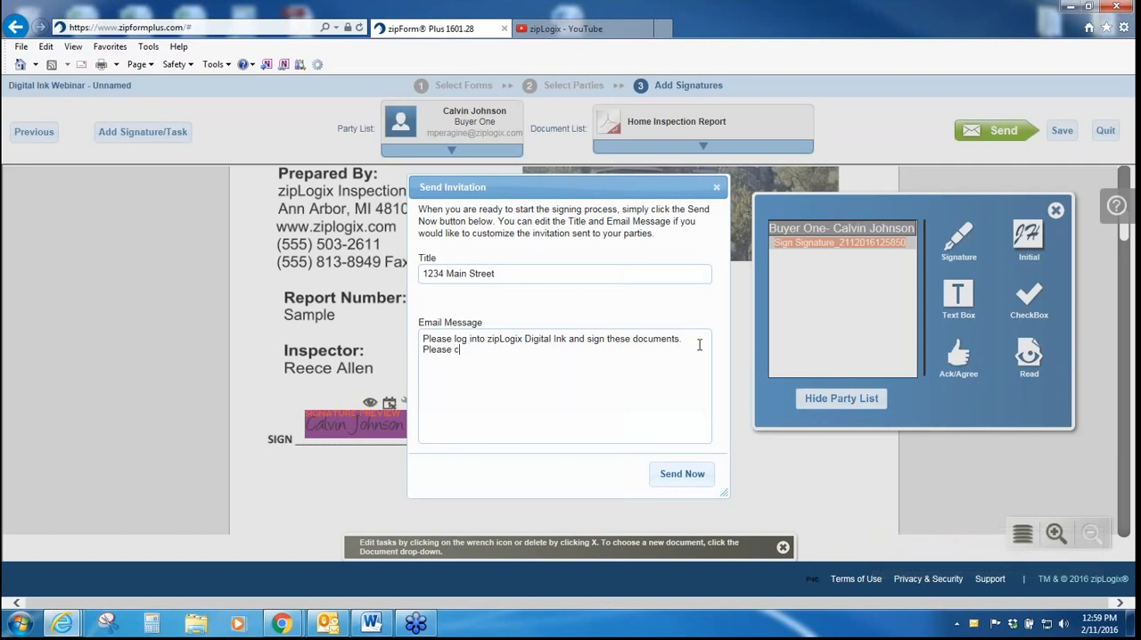
pyautogui.write('all qith any')
pyautogui.press('BackSpace')
pyautogui.press('BackSpace')
pyautogui.press('BackSpace')
pyautogui.press('BackSpace')
pyautogui.press('BackSpace')
pyautogui.press('BackSpace')
pyautogui.press('BackSpace')
pyautogui.press('BackSpace')
pyautogui.write('with any questions.')
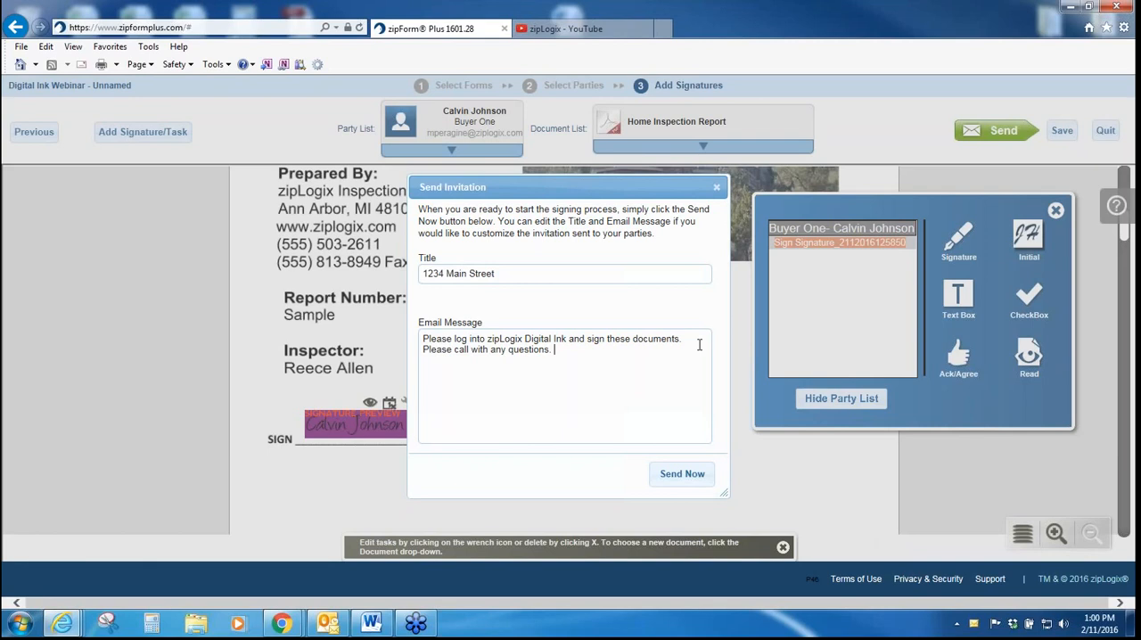
pyautogui.click(682, 475)
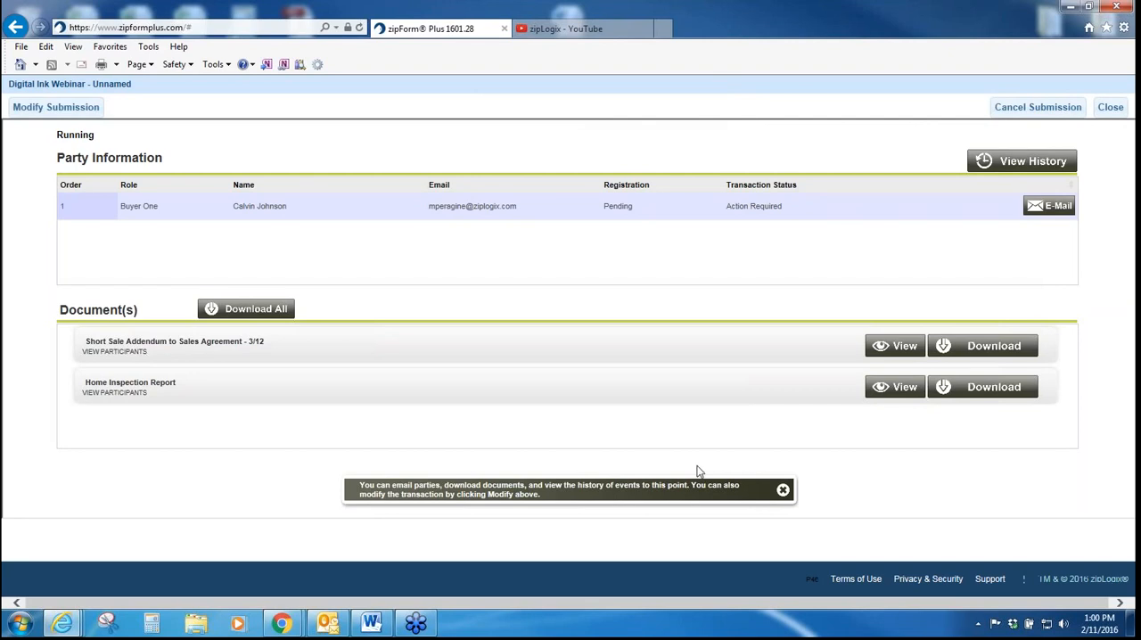
# Step: Close the submission page, check the in-progress submission's status from the transaction's e-Sign options, and view the Buyer One email form without sending
pyautogui.click(1110, 108)
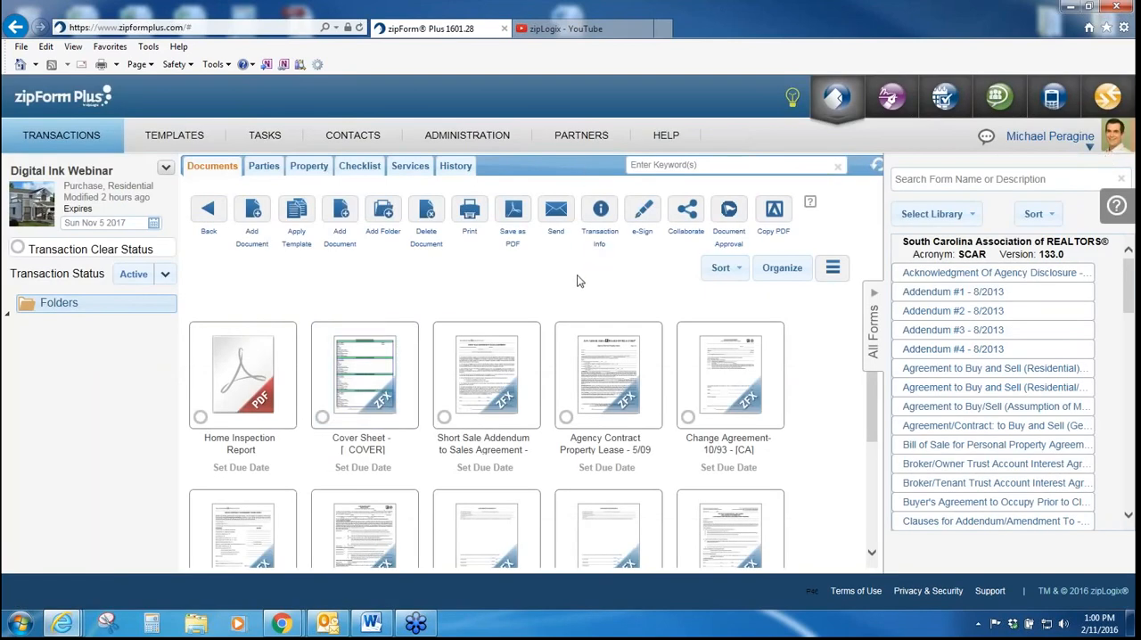
pyautogui.click(642, 214)
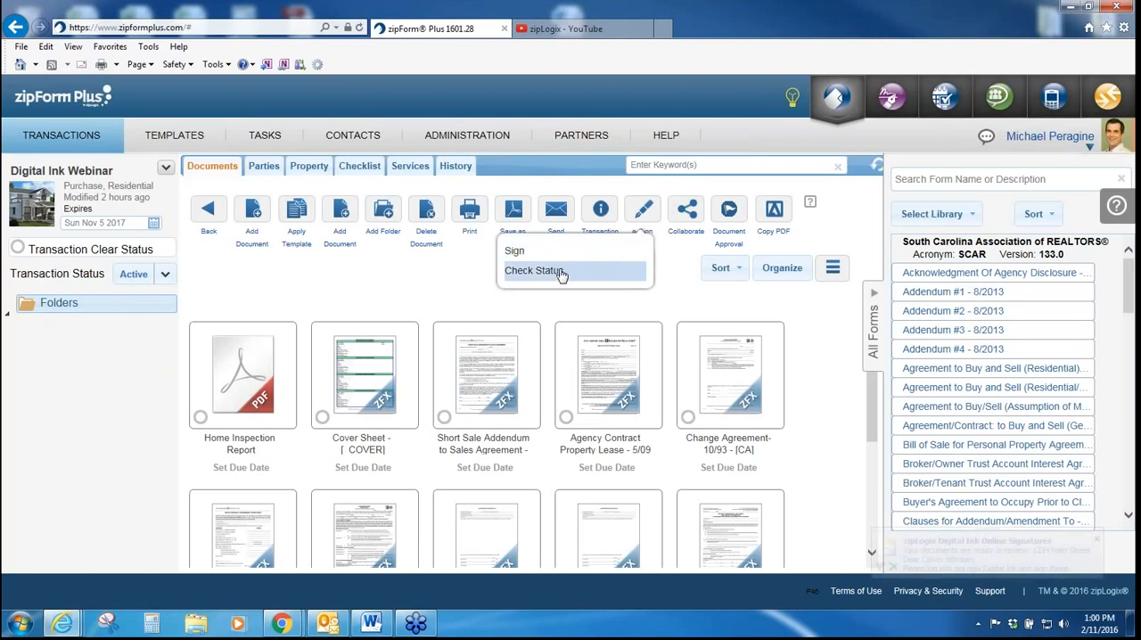
pyautogui.click(562, 275)
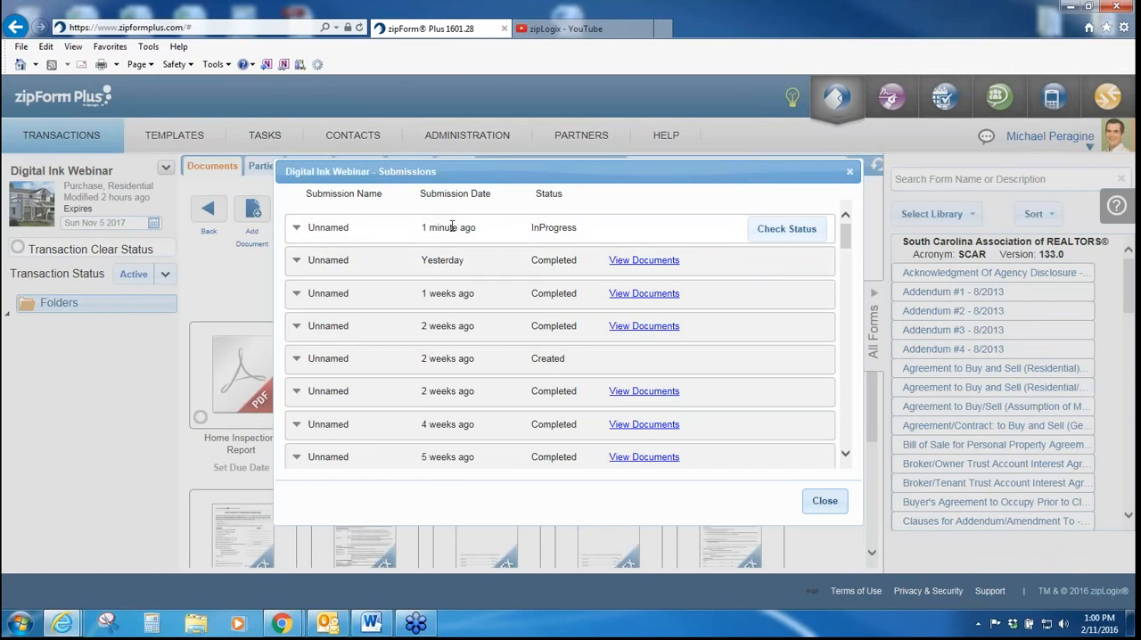
pyautogui.click(792, 230)
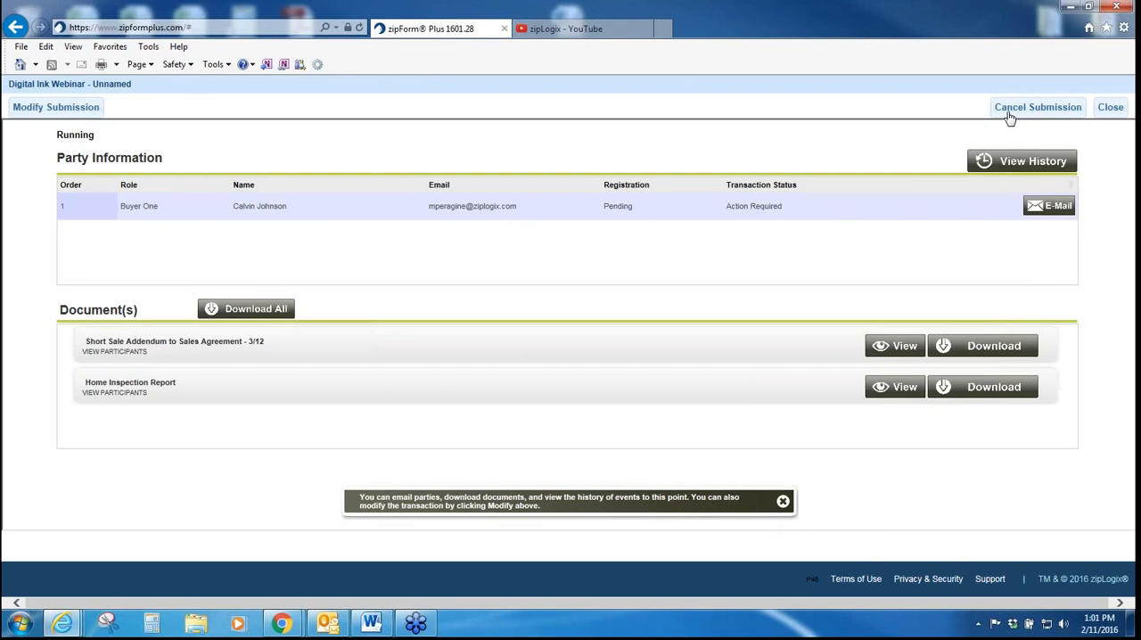
pyautogui.click(1049, 210)
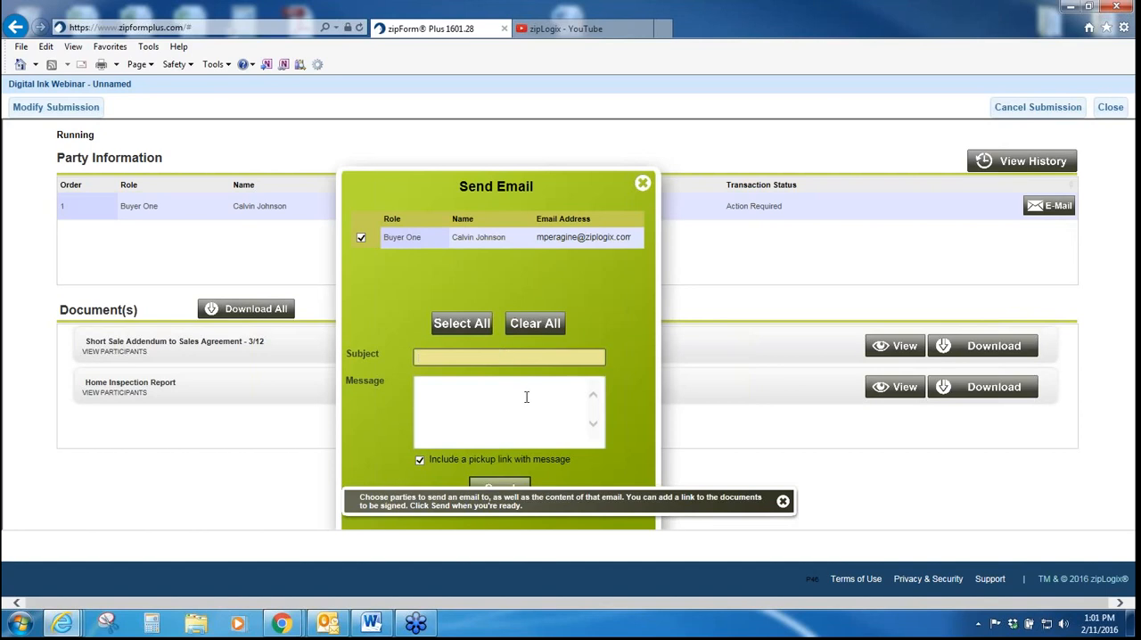
pyautogui.click(643, 183)
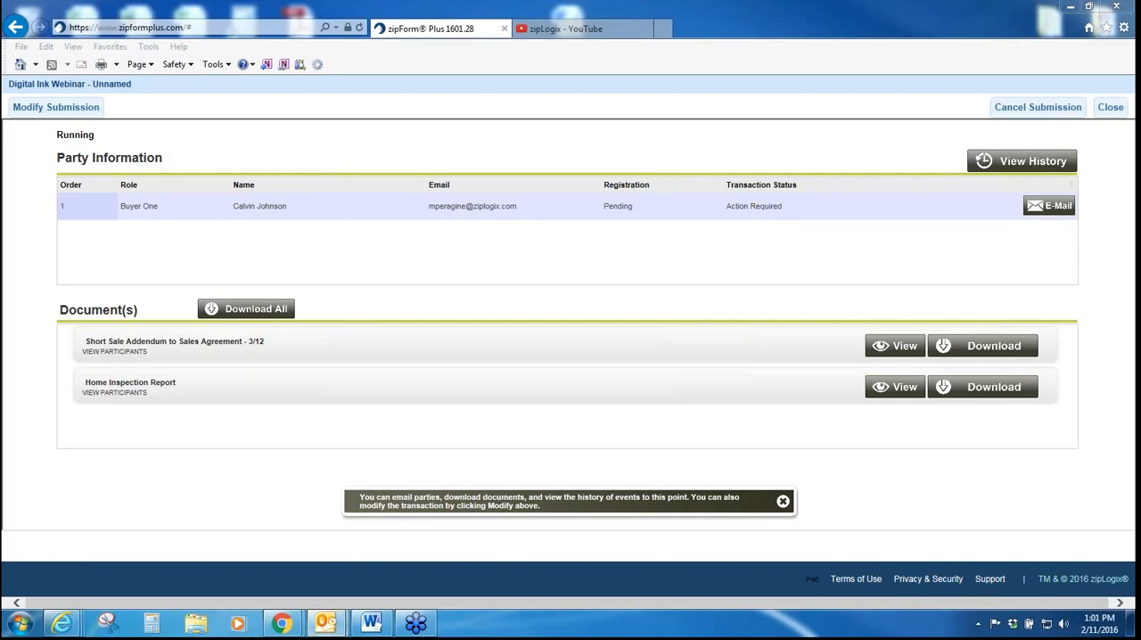
# Step: Switch to the signing invitation message in Outlook and follow its link to access the documents
pyautogui.moveTo(1140, 89); pyautogui.dragTo(746, 62)
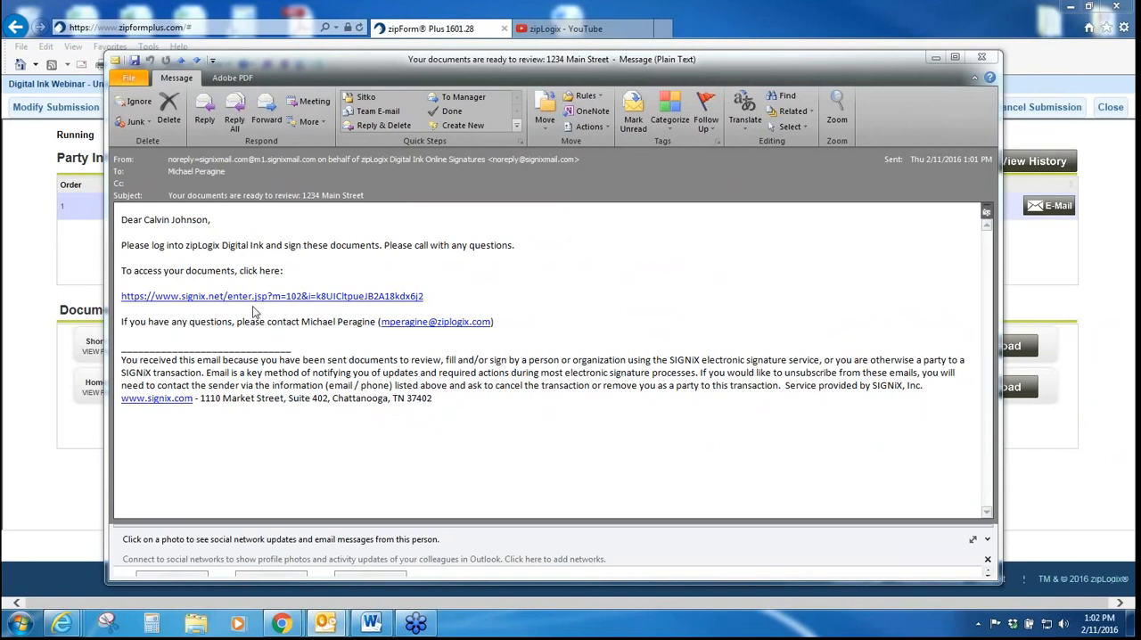
pyautogui.click(263, 300)
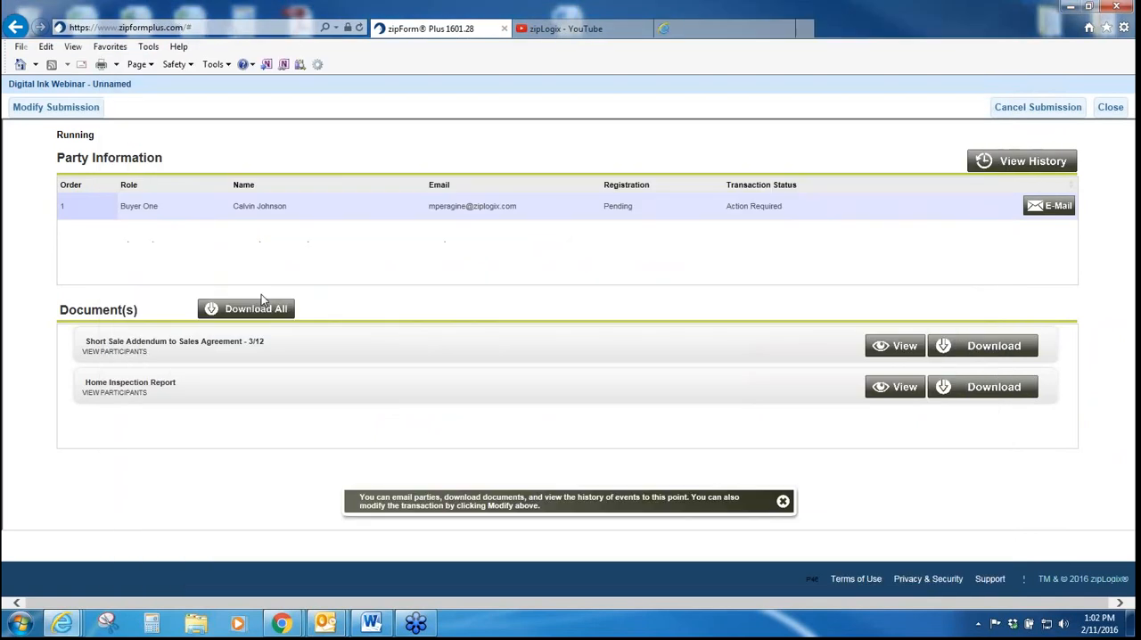
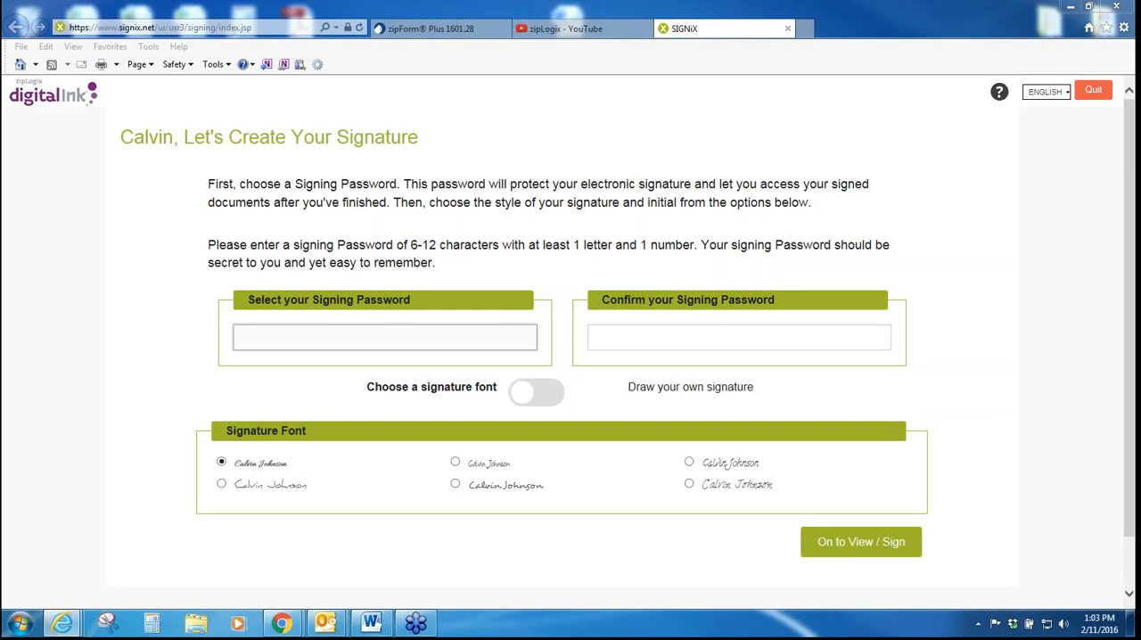
# Step: Enter and confirm the signing password, trying several signature fonts and keeping the last one in the second row
pyautogui.click(279, 328)
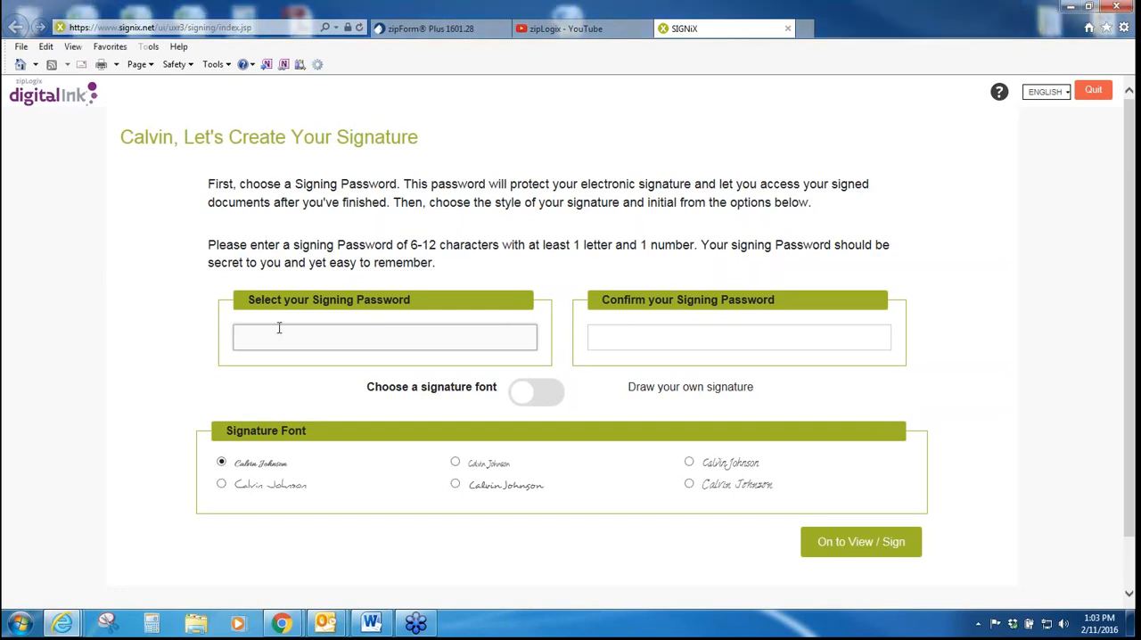
pyautogui.write('•••••••••')
pyautogui.press('Tab')
pyautogui.write('•••••••••')
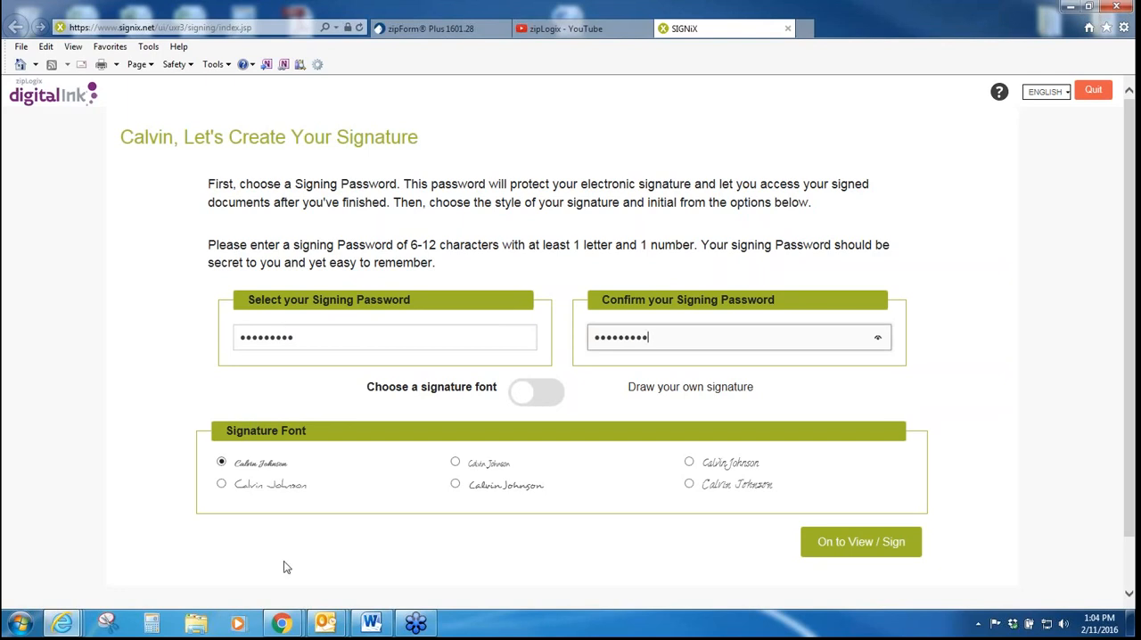
pyautogui.click(221, 485)
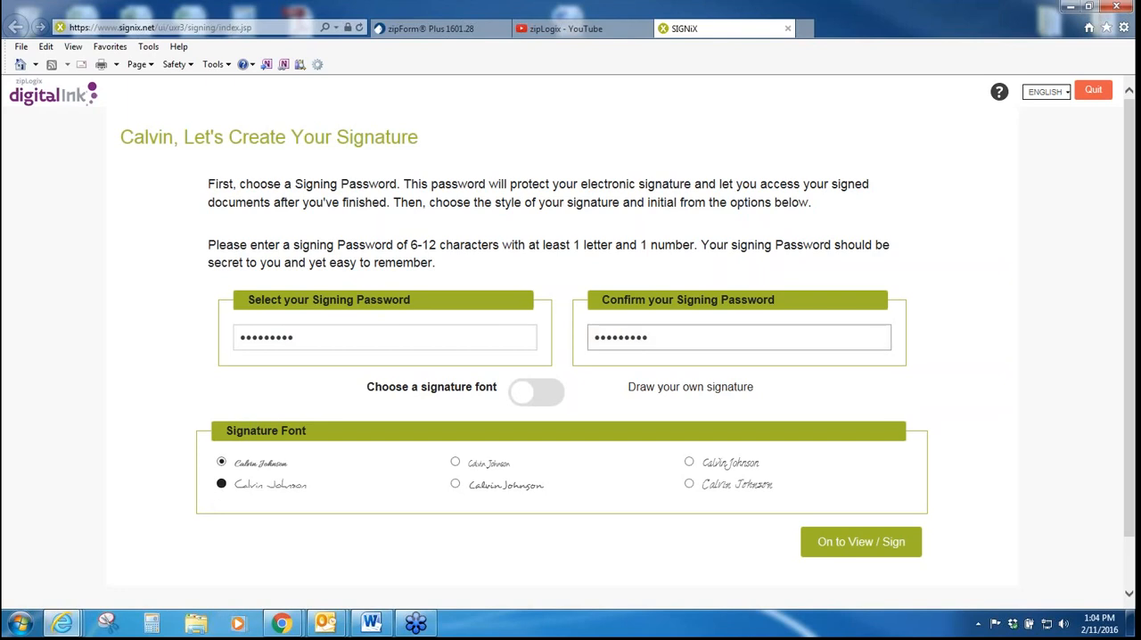
pyautogui.click(456, 462)
pyautogui.click(688, 486)
# Step: Try the draw-your-own signature option by sketching initials and a signature, and return to the signature font choice
pyautogui.click(529, 393)
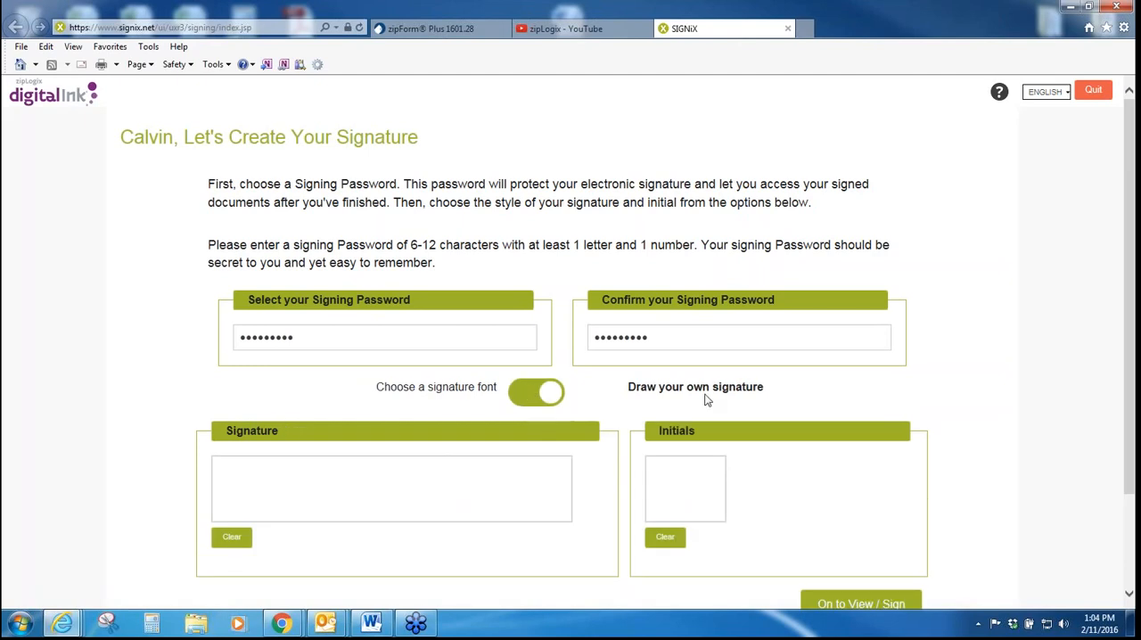
pyautogui.scroll(-2, 710, 407)
pyautogui.scroll(2, 705, 409)
pyautogui.scroll(-2, 706, 412)
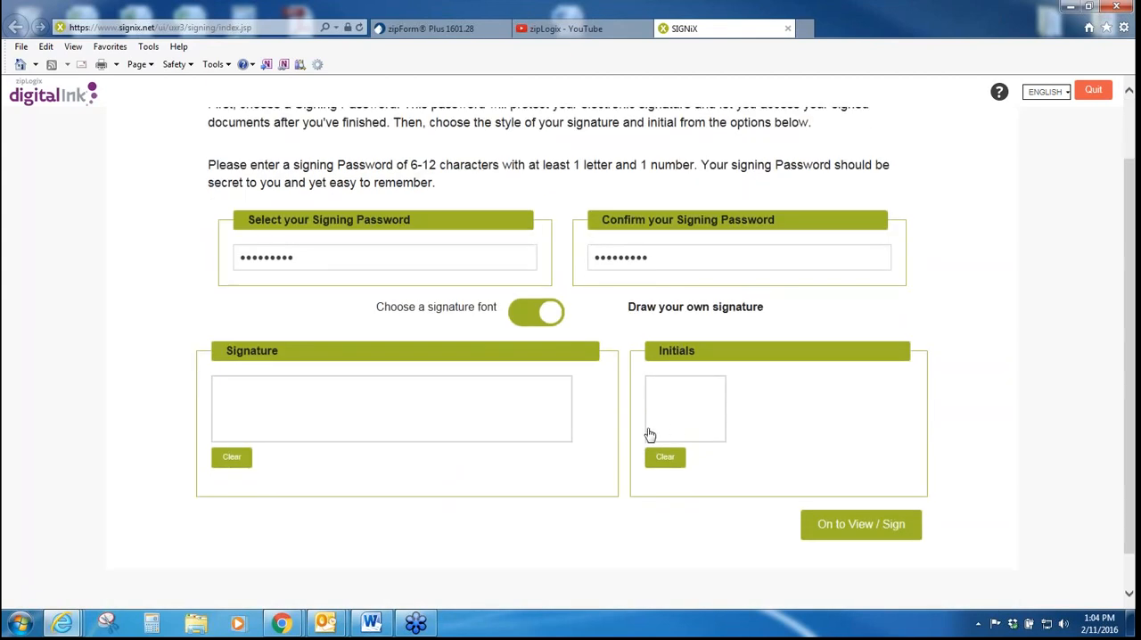
pyautogui.moveTo(688, 395)
pyautogui.mouseDown()
pyautogui.moveTo(660, 416)
pyautogui.moveTo(667, 429)
pyautogui.moveTo(713, 400)
pyautogui.moveTo(711, 428)
pyautogui.moveTo(696, 427)
pyautogui.moveTo(704, 398)
pyautogui.mouseUp()
pyautogui.moveTo(276, 401)
pyautogui.mouseDown()
pyautogui.moveTo(295, 428)
pyautogui.moveTo(344, 424)
pyautogui.moveTo(355, 403)
pyautogui.moveTo(449, 416)
pyautogui.mouseUp()
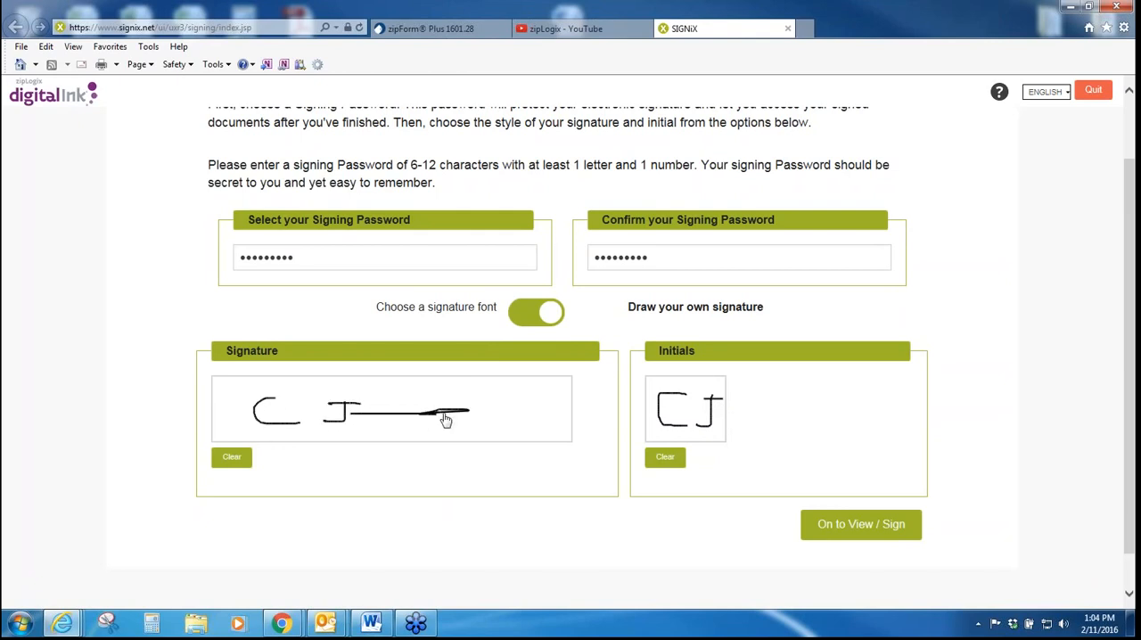
pyautogui.click(535, 311)
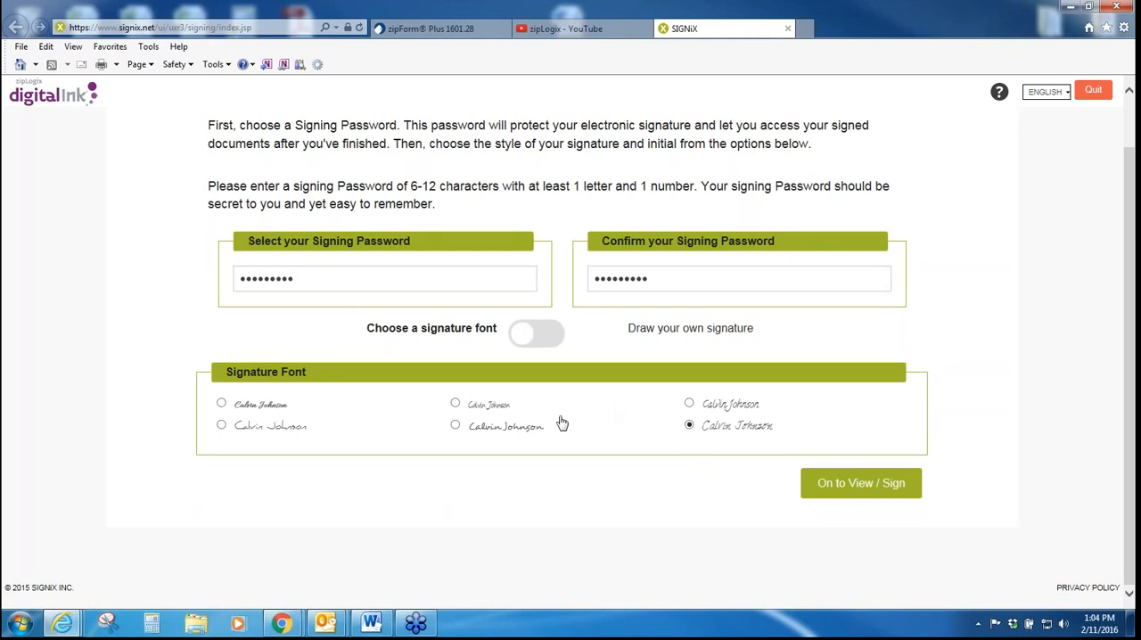
# Step: Continue to the documents, start guided signing, and review the Short Sale Addendum to Sales Agreement down to its first initial field
pyautogui.click(859, 488)
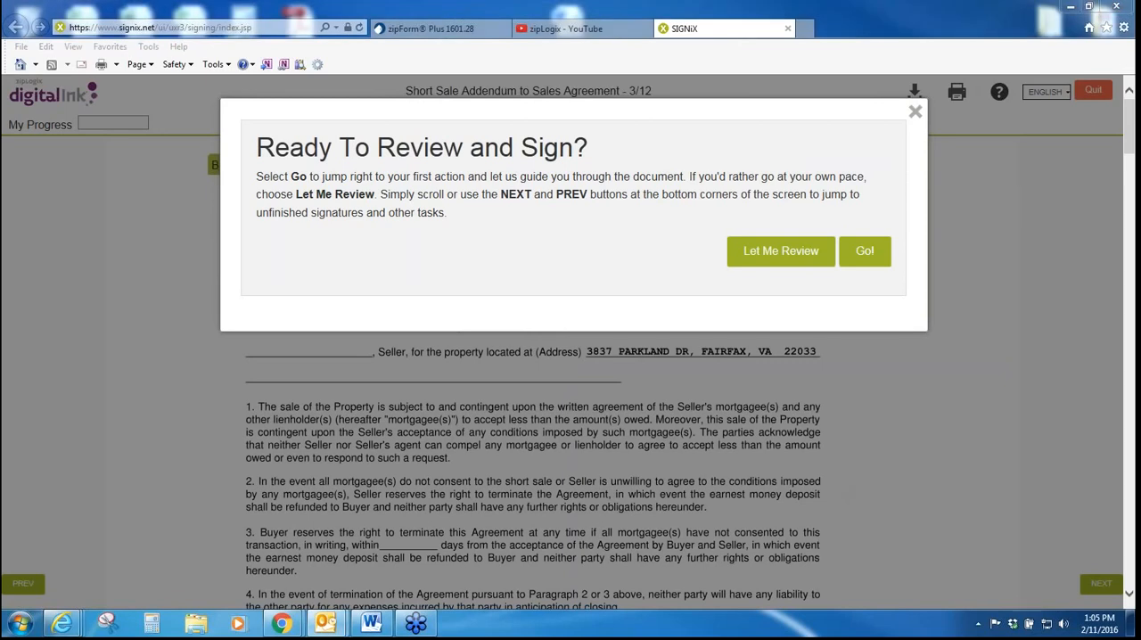
pyautogui.click(864, 252)
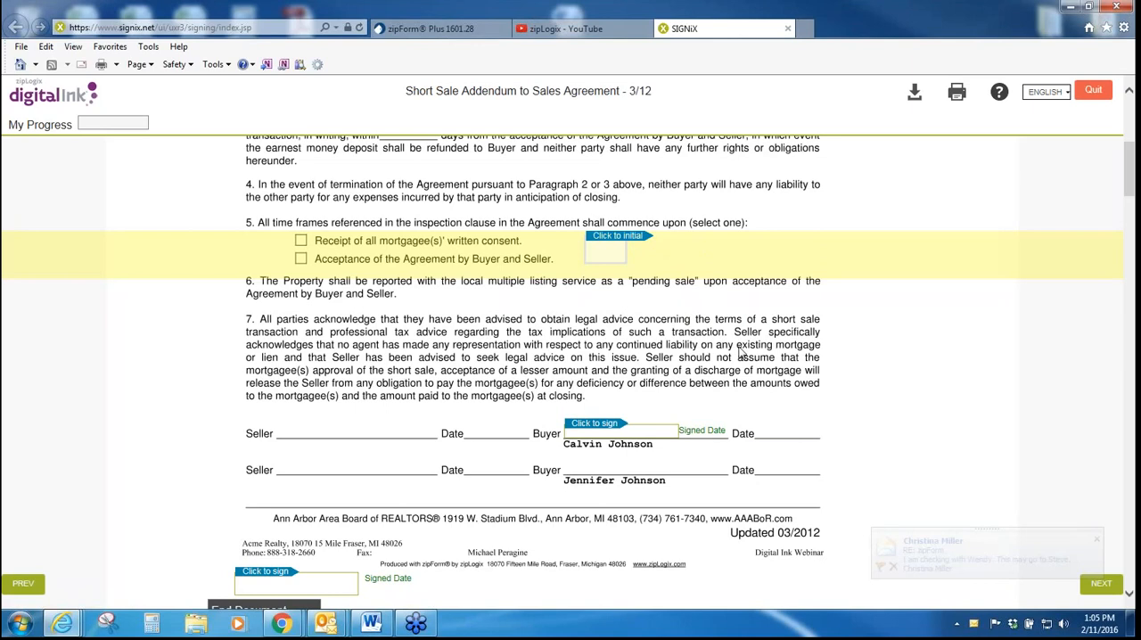
pyautogui.scroll(5, 740, 353)
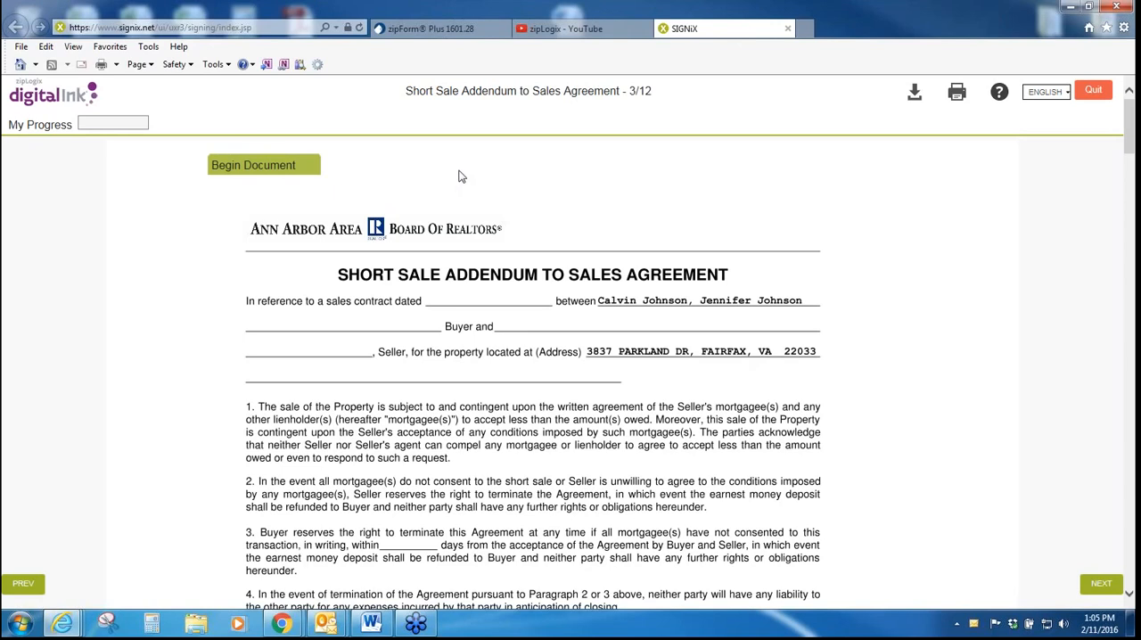
pyautogui.scroll(-1, 459, 175)
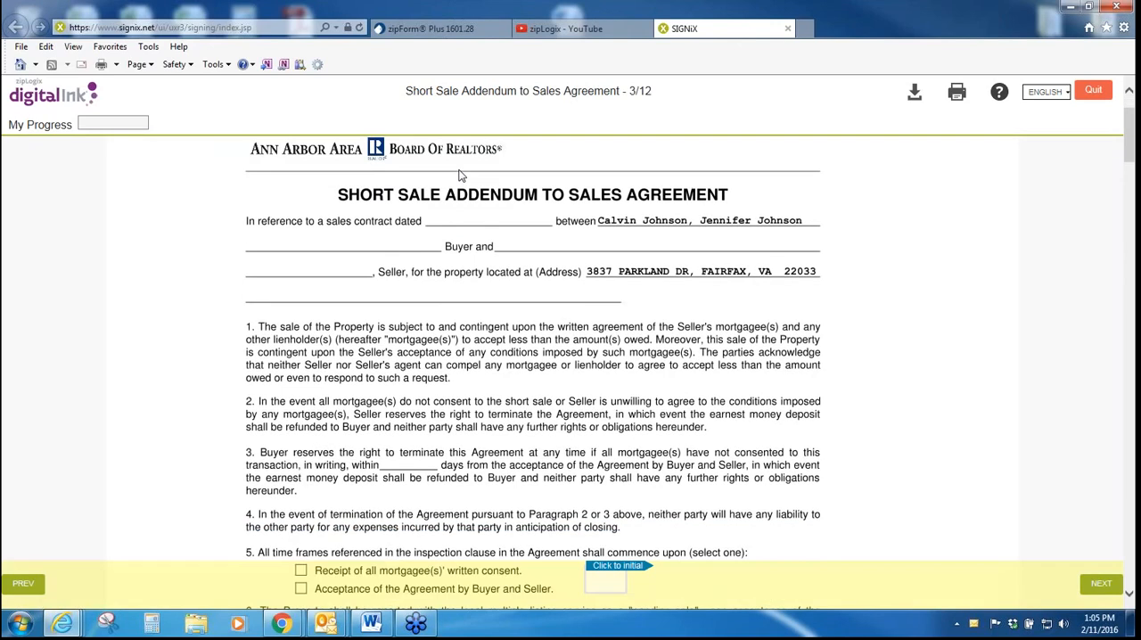
pyautogui.scroll(-4, 459, 175)
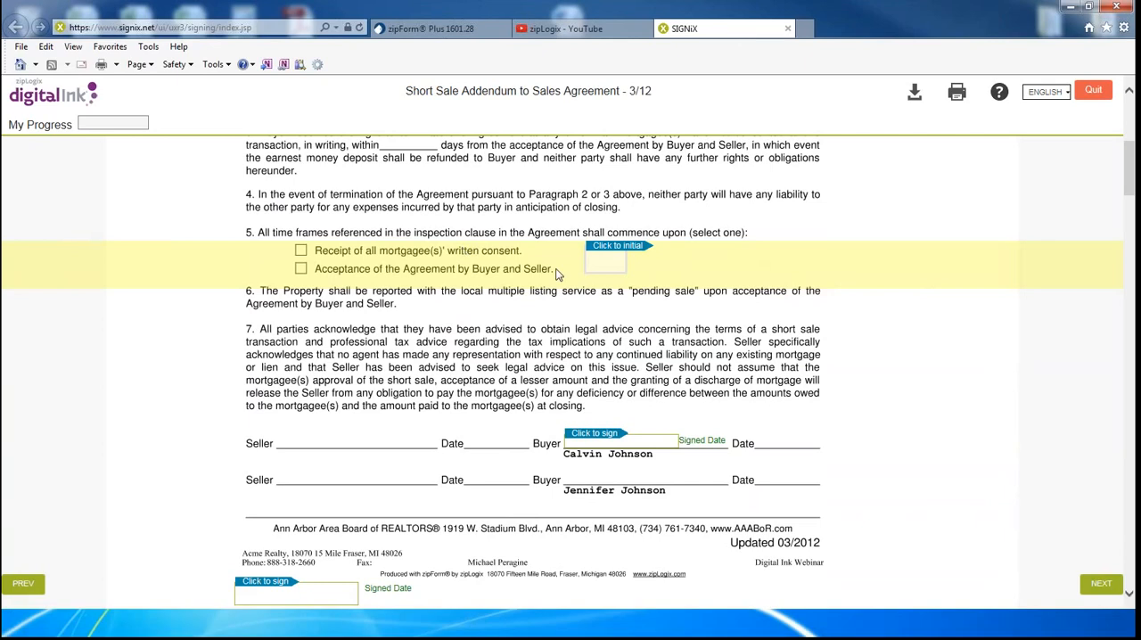
# Step: Initial and sign both signature fields of the Short Sale Addendum, sign the Home Inspection Report, and finish signing
pyautogui.click(624, 252)
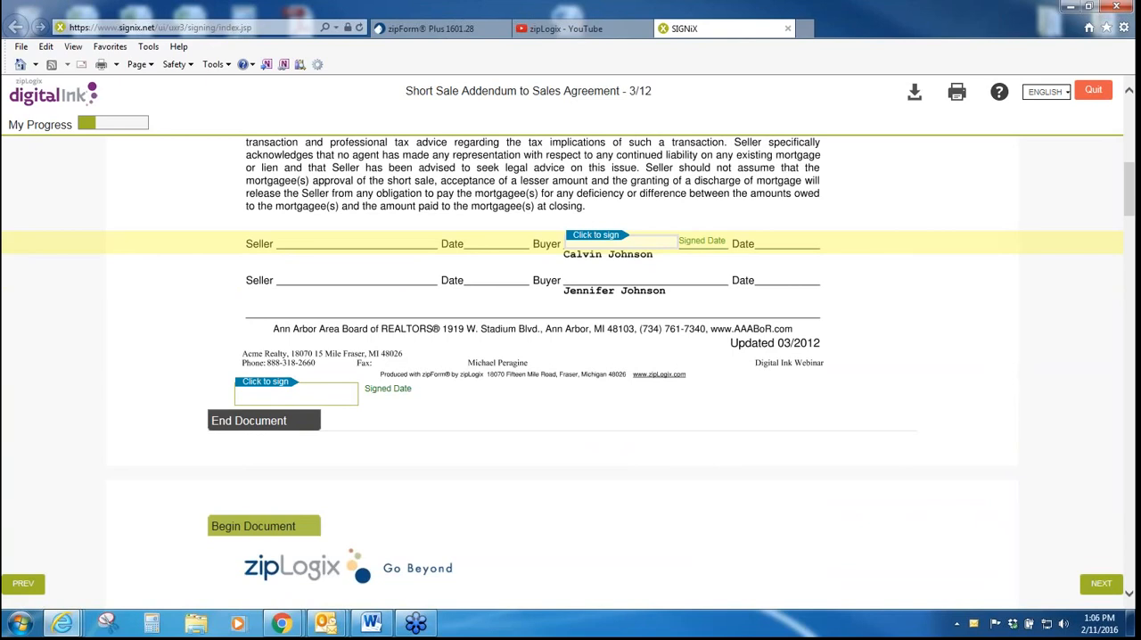
pyautogui.click(620, 250)
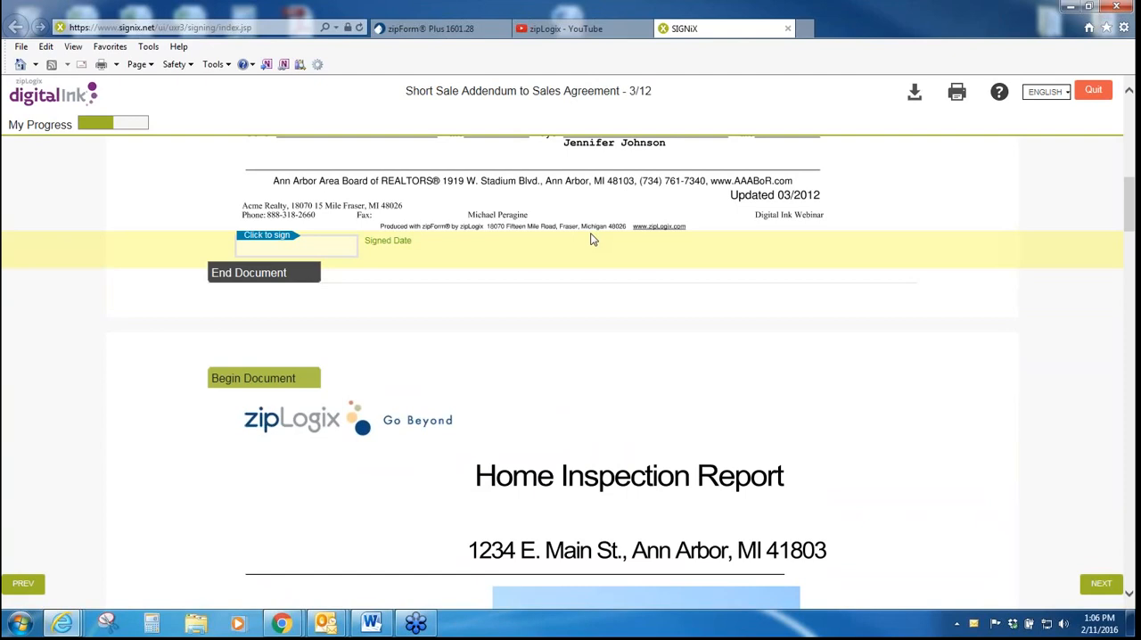
pyautogui.click(268, 245)
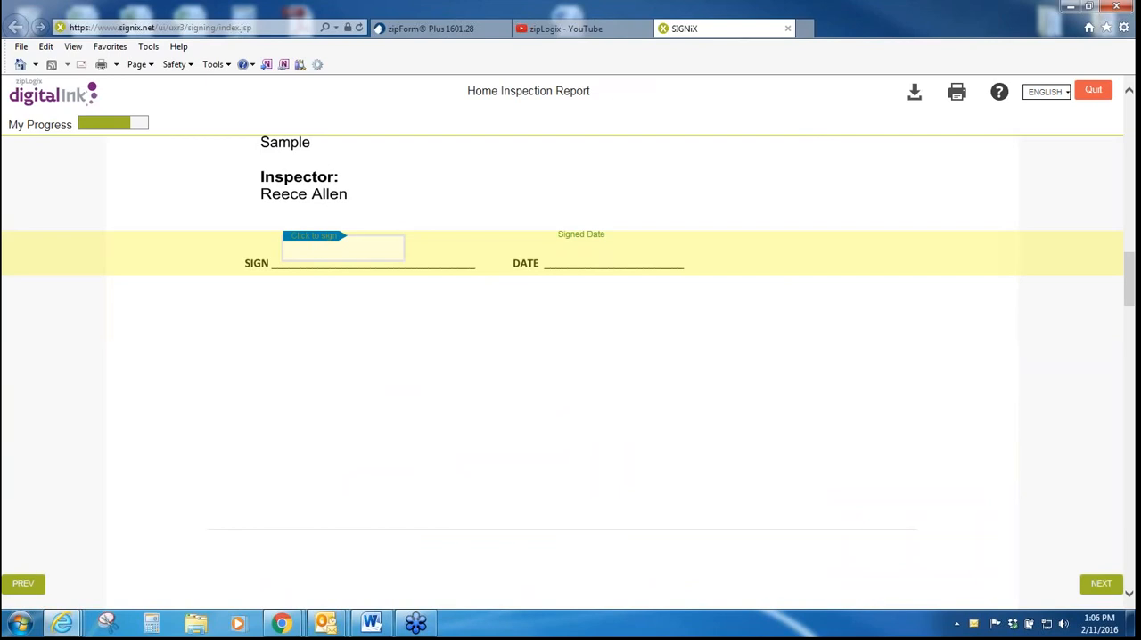
pyautogui.click(322, 247)
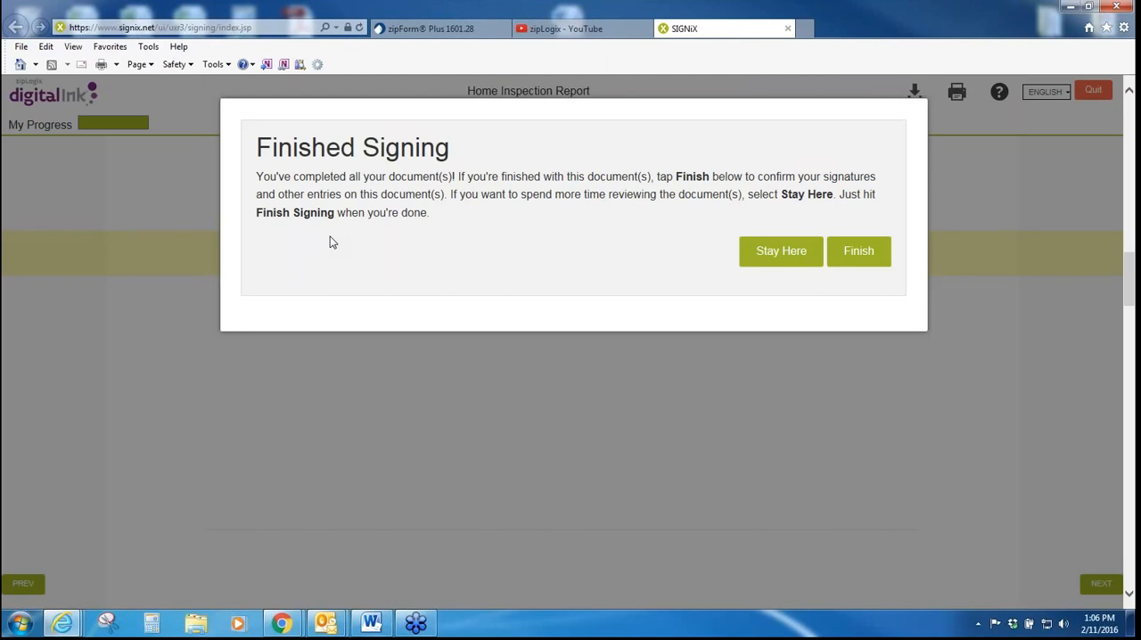
pyautogui.click(859, 253)
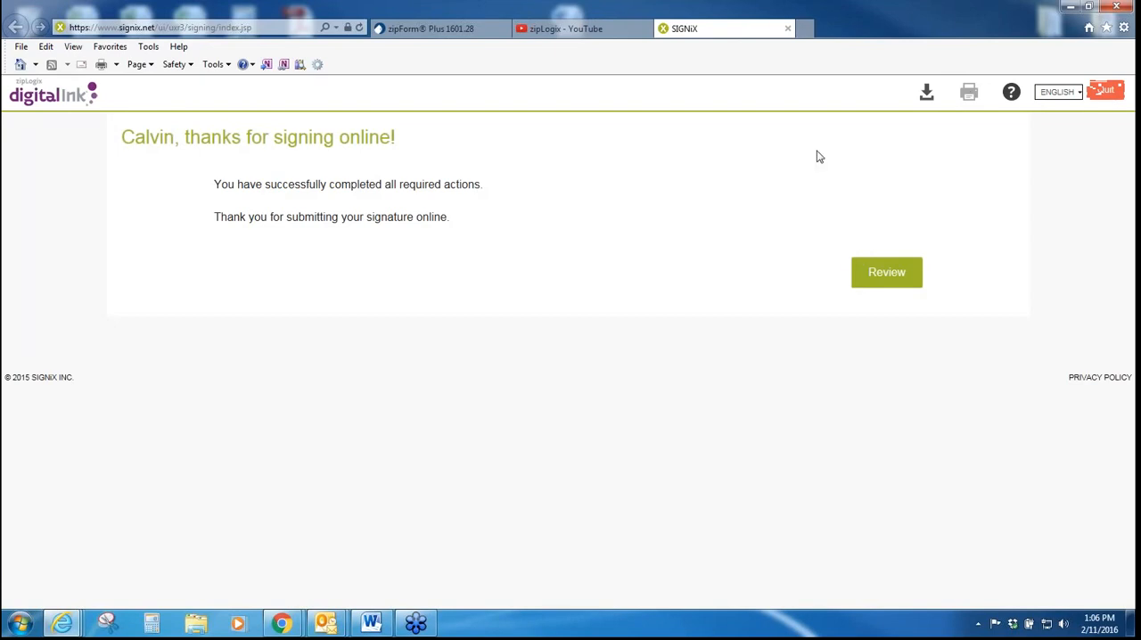
# Step: Review the signed Short Sale Addendum with its initials and signatures, and exit the e-signature session
pyautogui.click(858, 263)
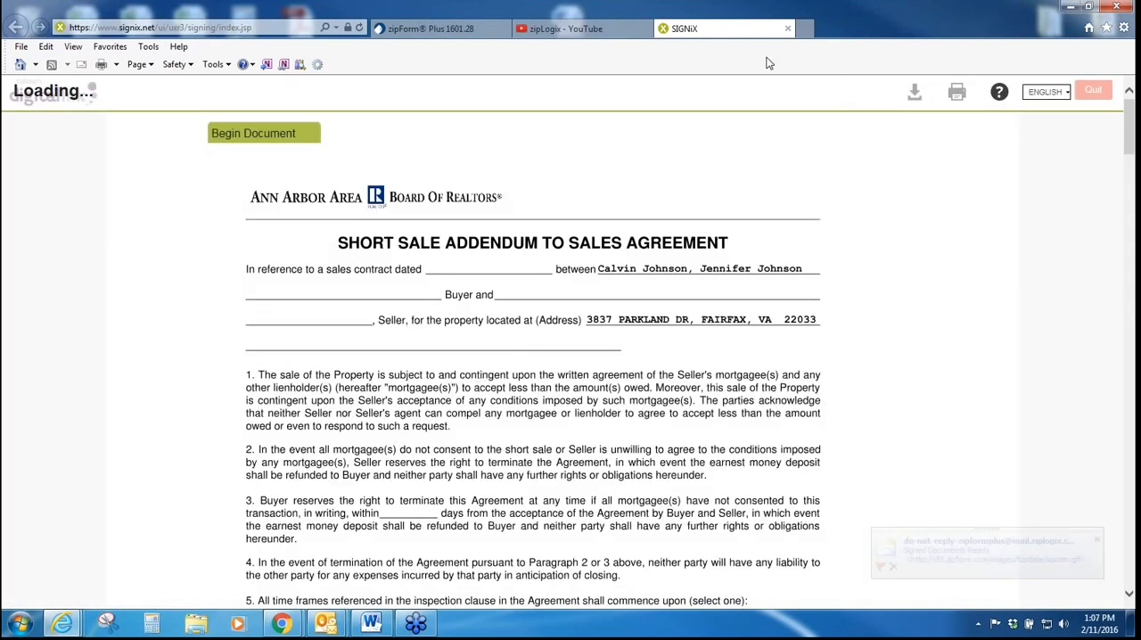
pyautogui.scroll(-5, 624, 301)
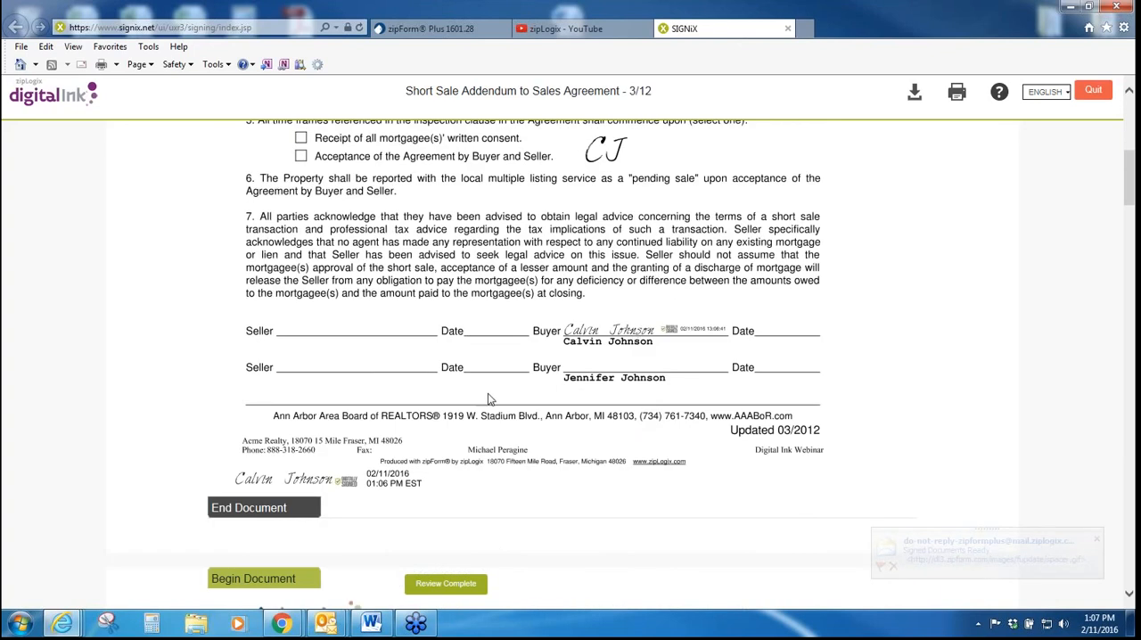
pyautogui.scroll(5, 594, 393)
pyautogui.scroll(1, 595, 393)
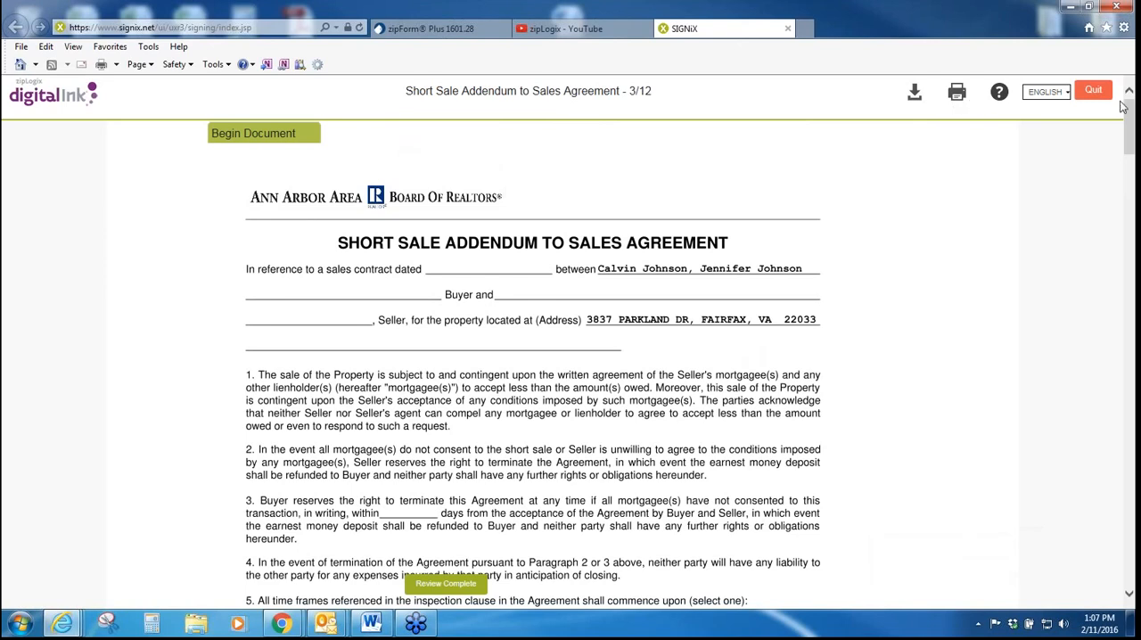
pyautogui.click(1093, 90)
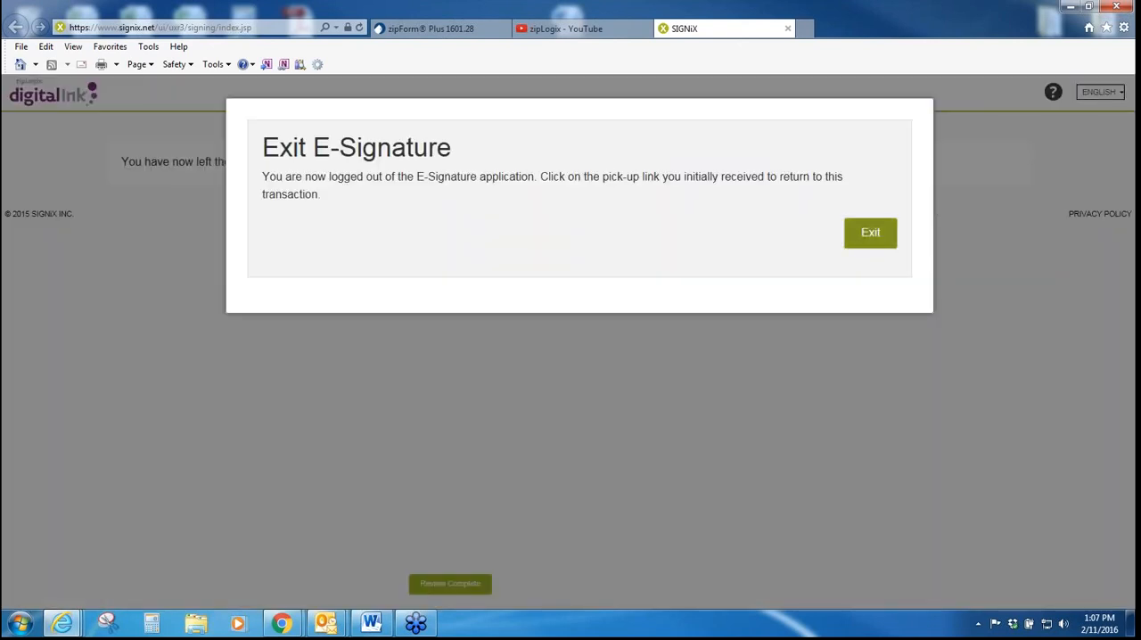
pyautogui.click(870, 234)
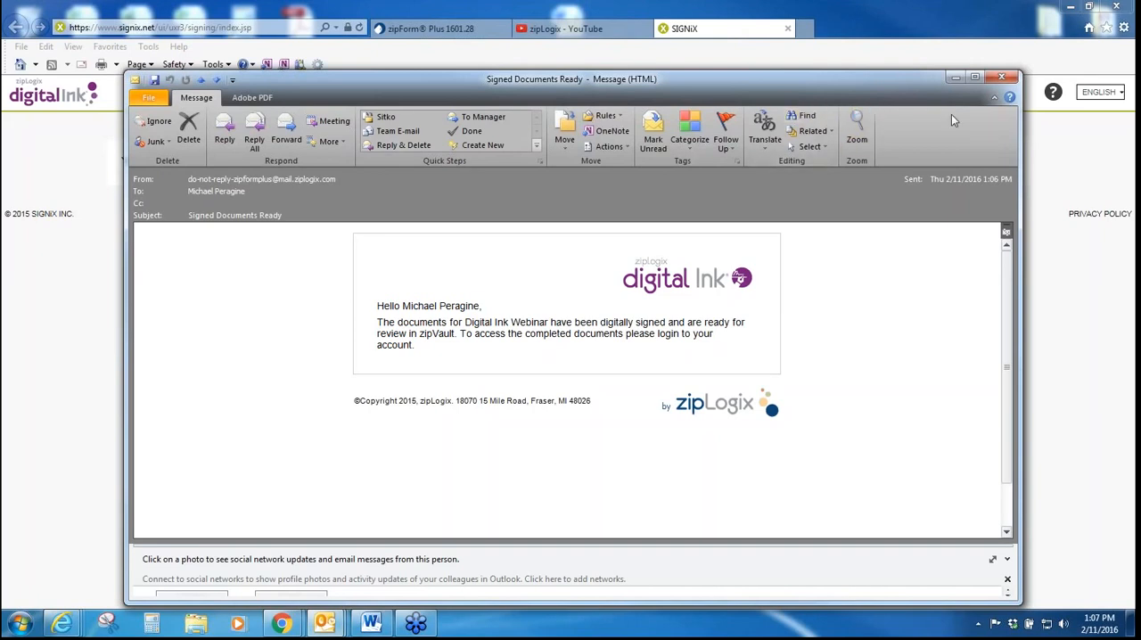
# Step: Close the Signed Documents Ready email, switch to zipForm Plus, and leave the submission page for the transactions list
pyautogui.click(1002, 78)
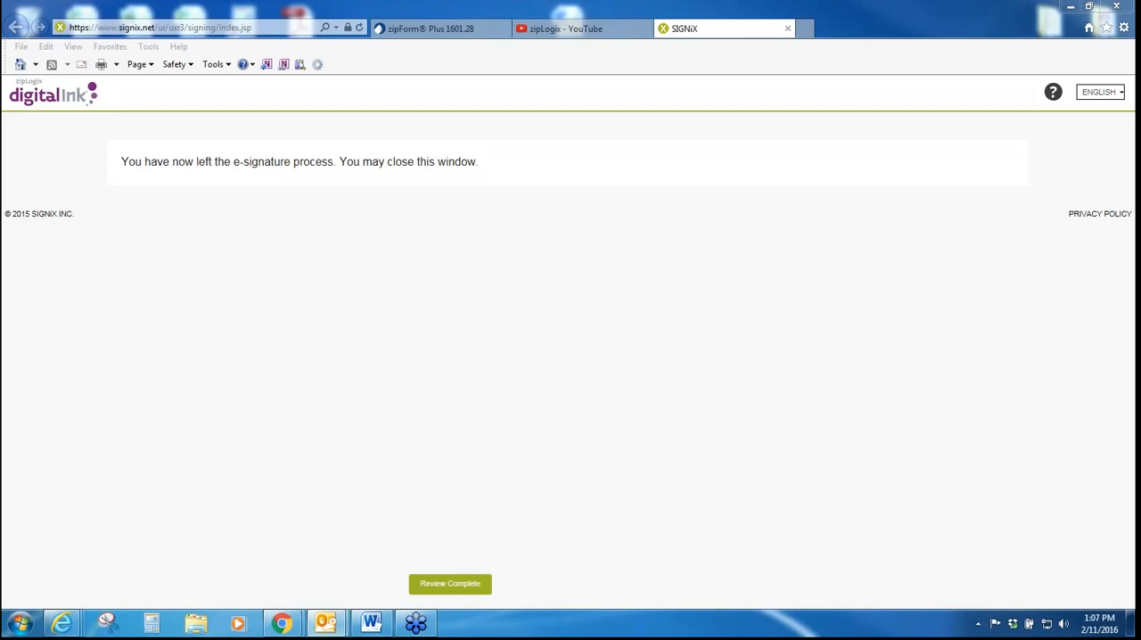
pyautogui.click(392, 30)
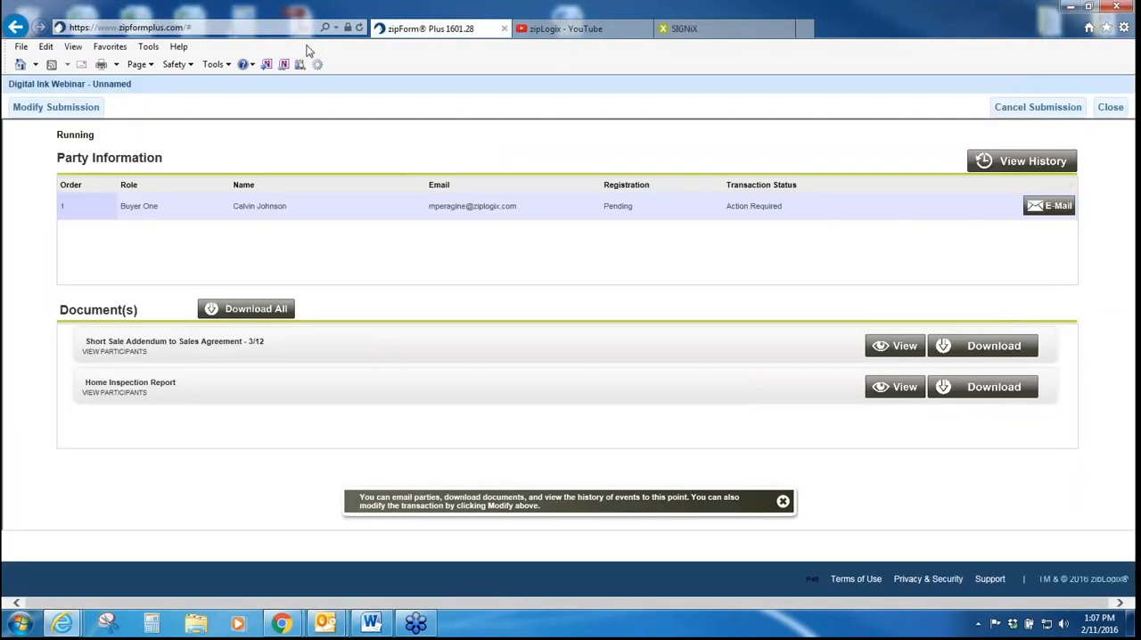
pyautogui.click(1111, 107)
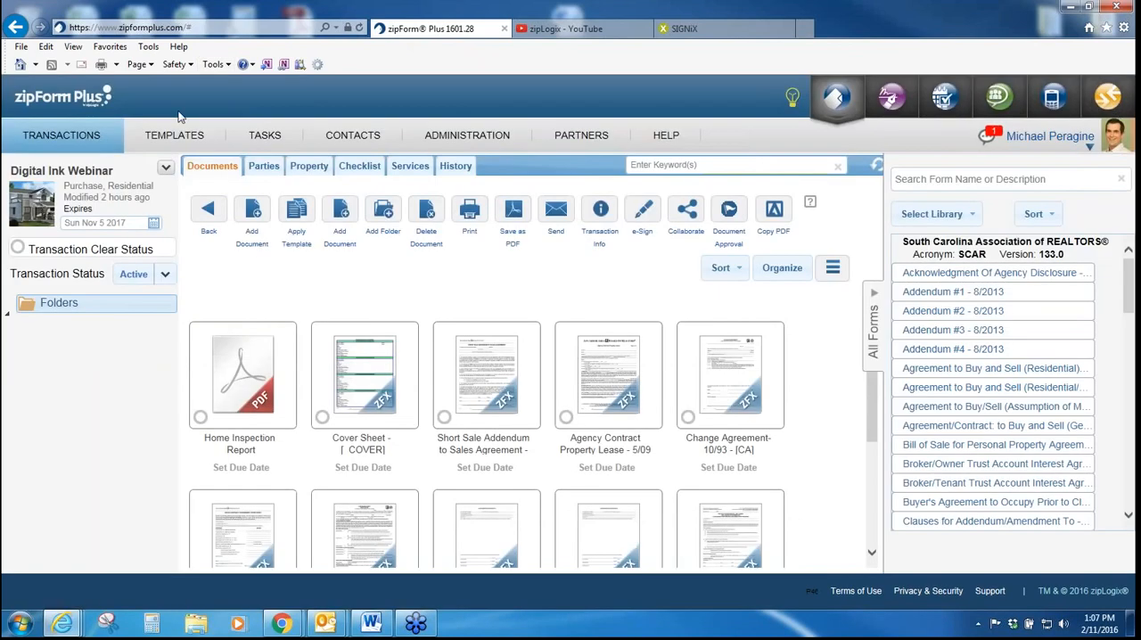
pyautogui.click(91, 136)
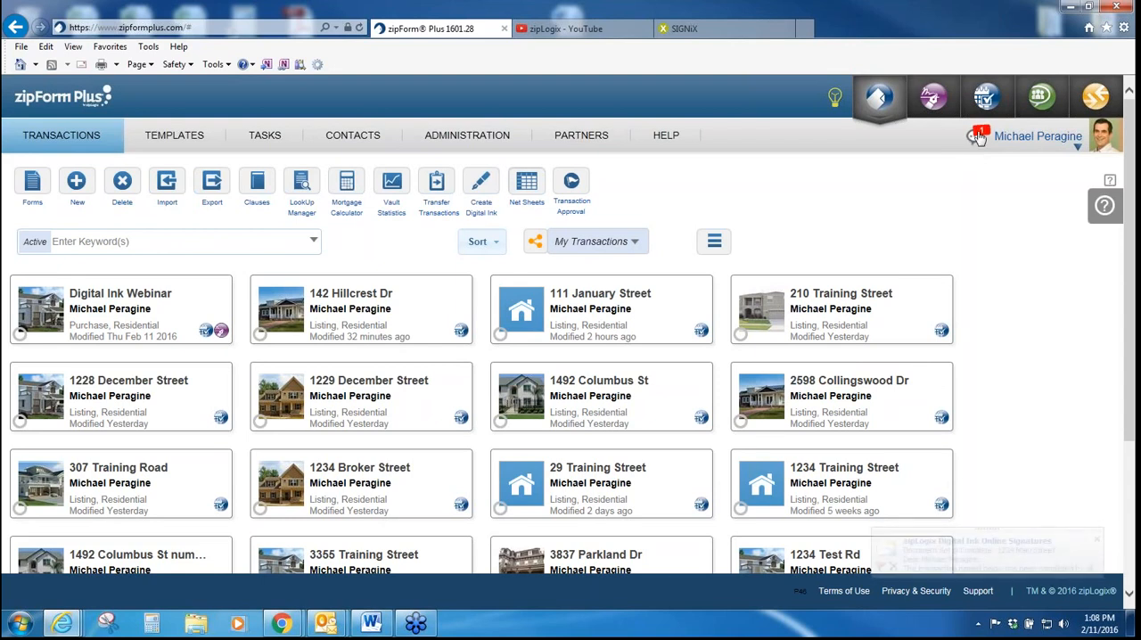
# Step: Open the newest Digital Ink Webinar notification's signed documents from the notifications list
pyautogui.click(977, 136)
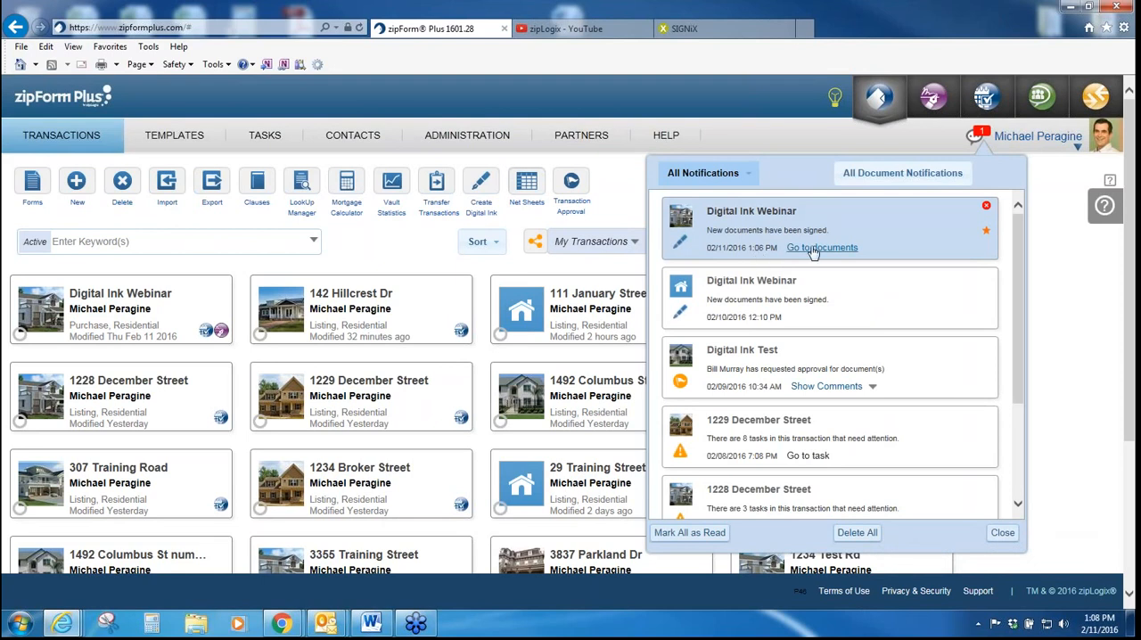
pyautogui.click(814, 250)
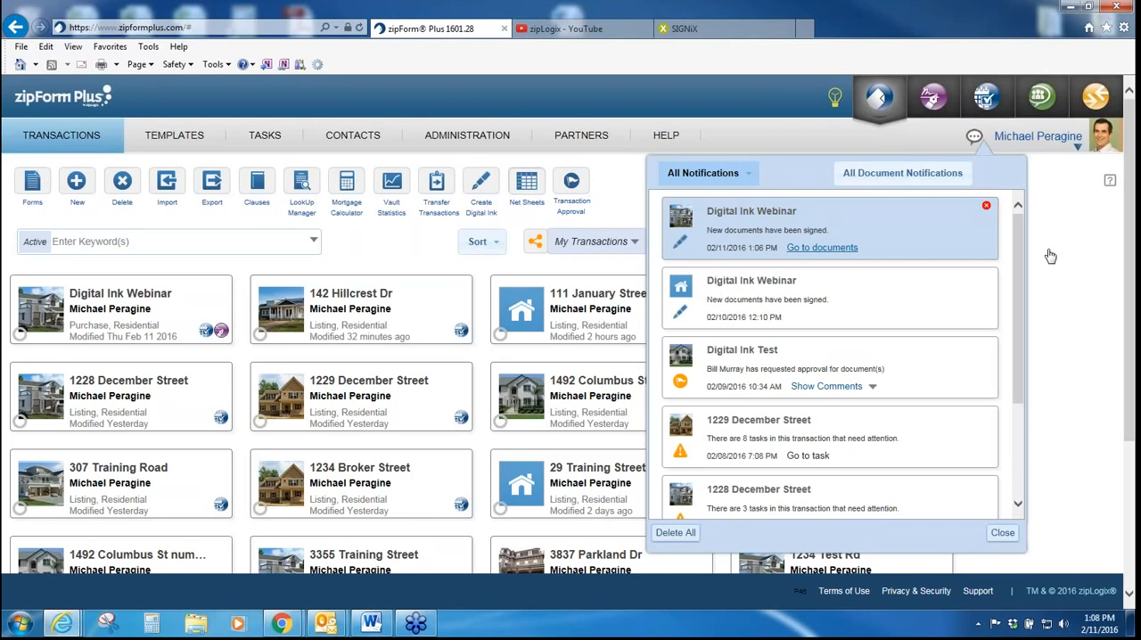
pyautogui.click(970, 242)
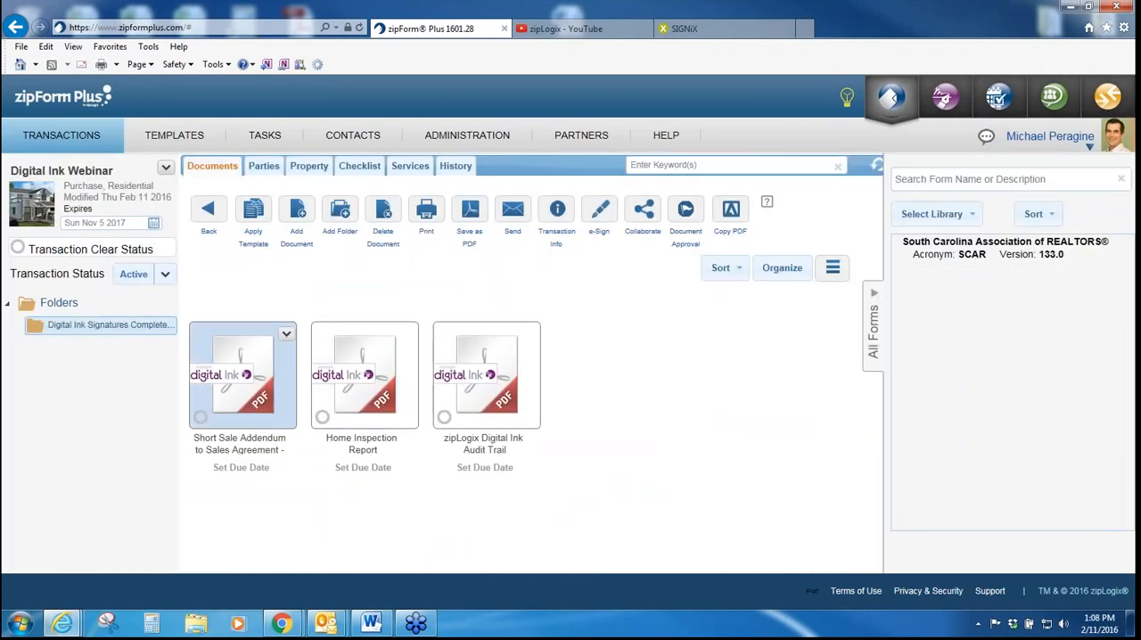
# Step: Return to the transactions list, open the Digital Ink Webinar transaction, and open its Digital Ink Signatures Completed 11 Feb folder
pyautogui.click(93, 139)
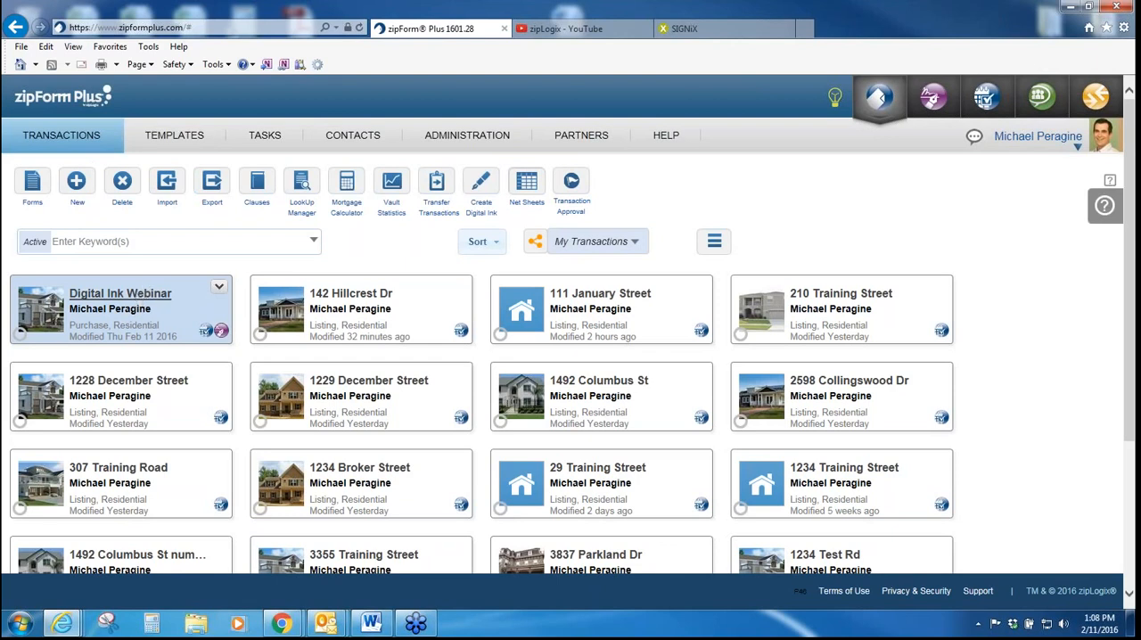
pyautogui.click(121, 294)
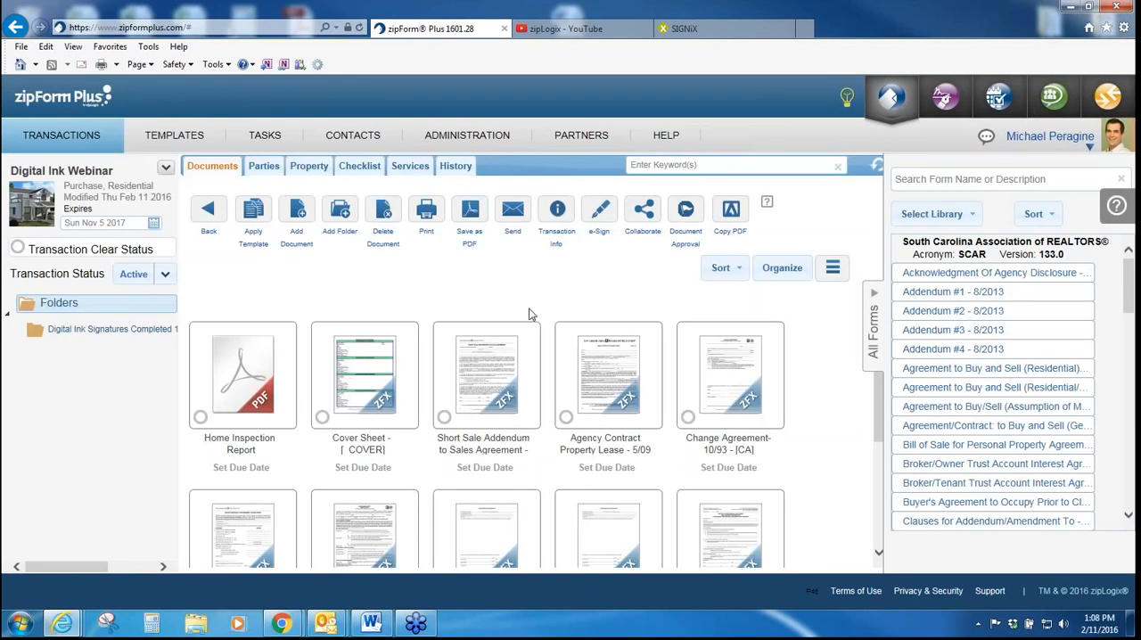
pyautogui.moveTo(882, 402); pyautogui.dragTo(877, 507)
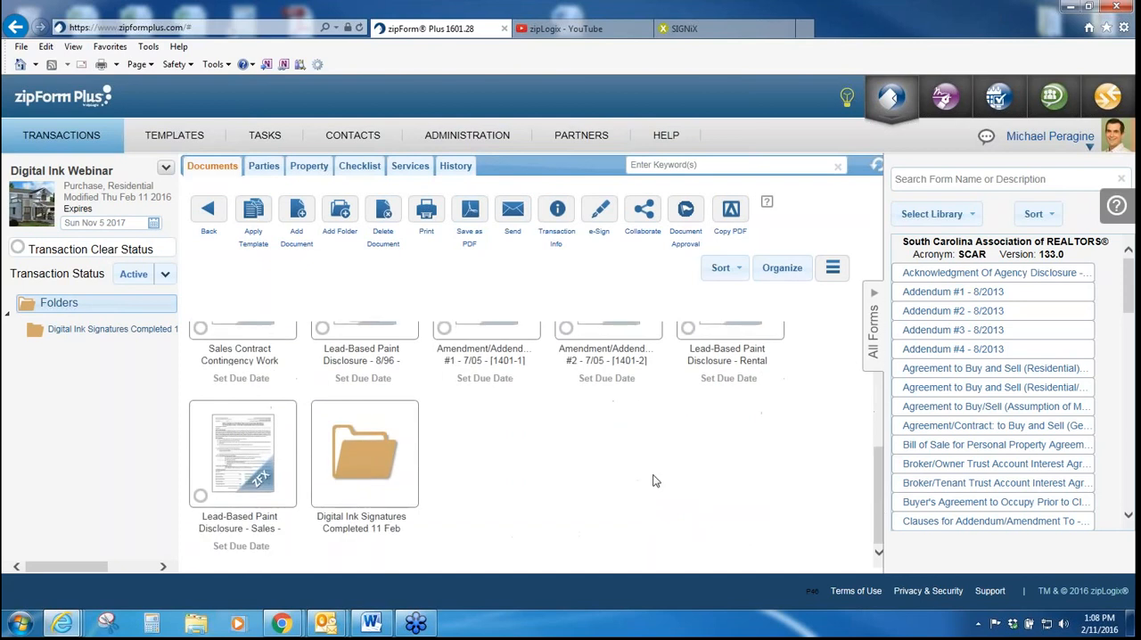
pyautogui.click(354, 468)
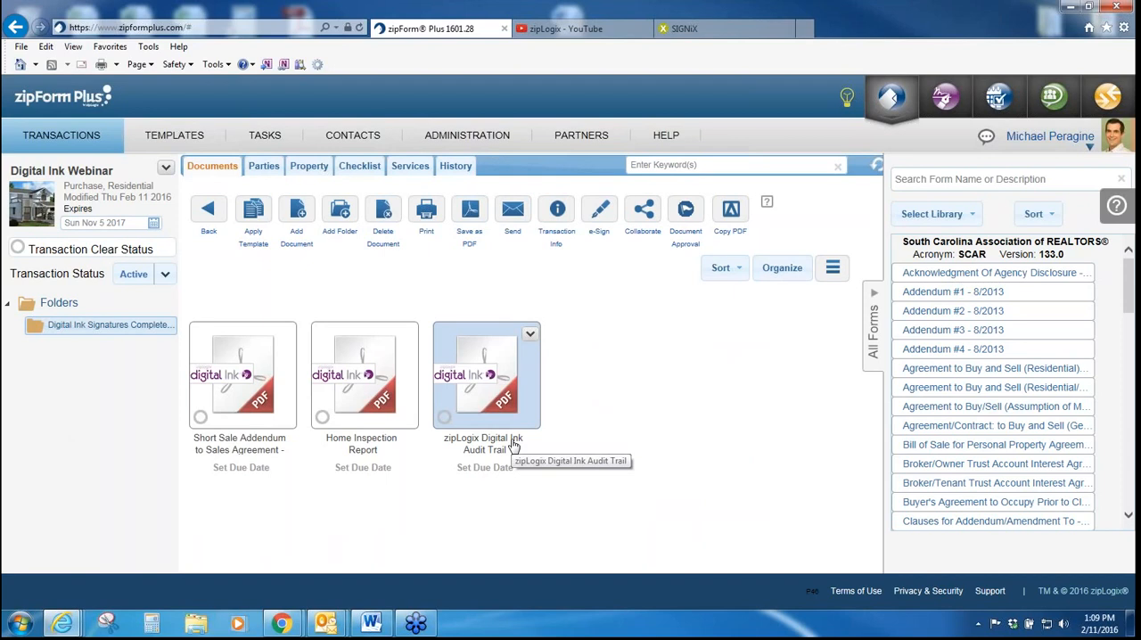
# Step: Return to the transactions list and switch to the zipLogix channel on YouTube
pyautogui.click(77, 138)
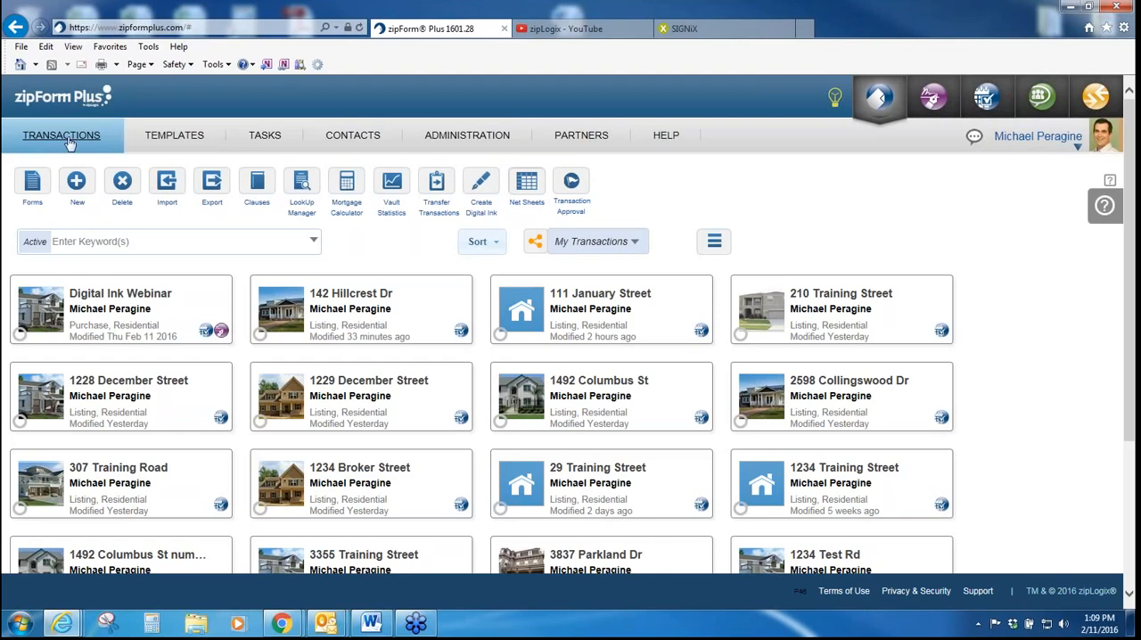
pyautogui.click(553, 32)
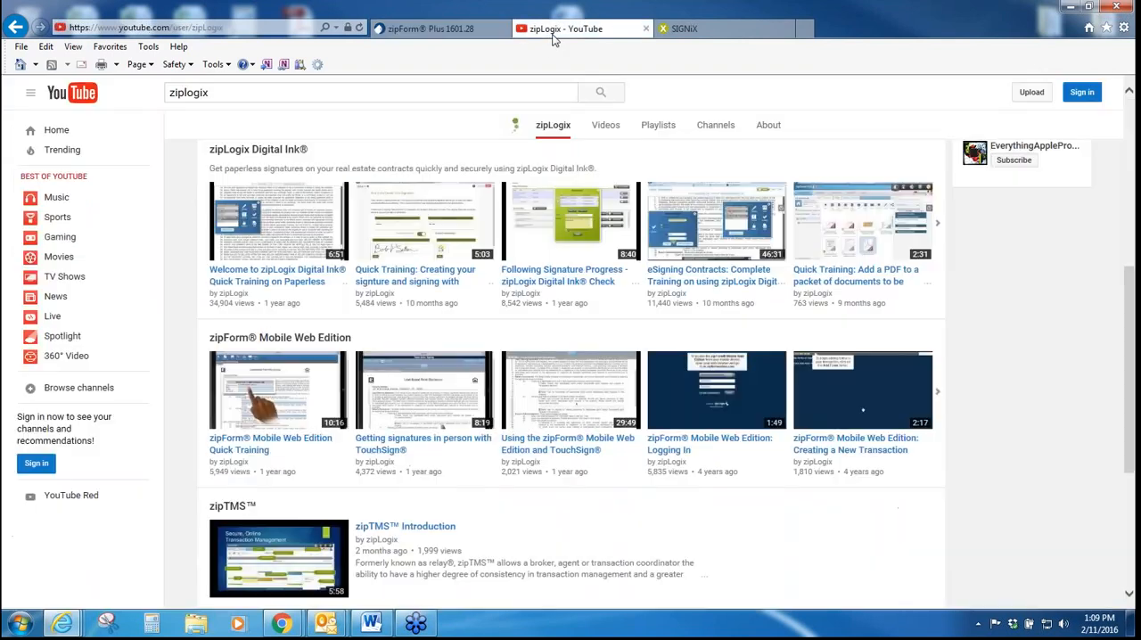